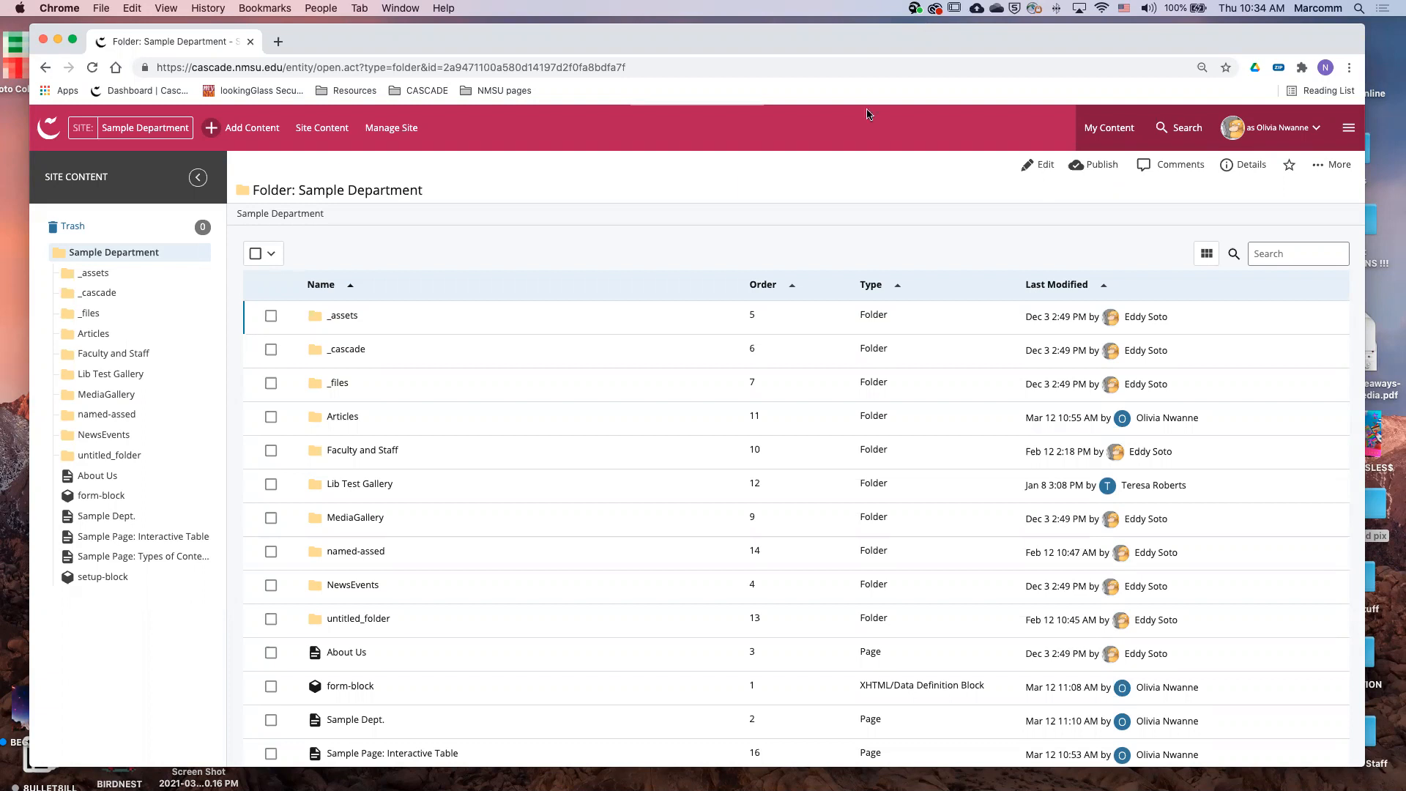
# Preview the Sample Department folder as thumbnails, return it to the list, and look inside the MediaGallery folder
pyautogui.click(1208, 254)
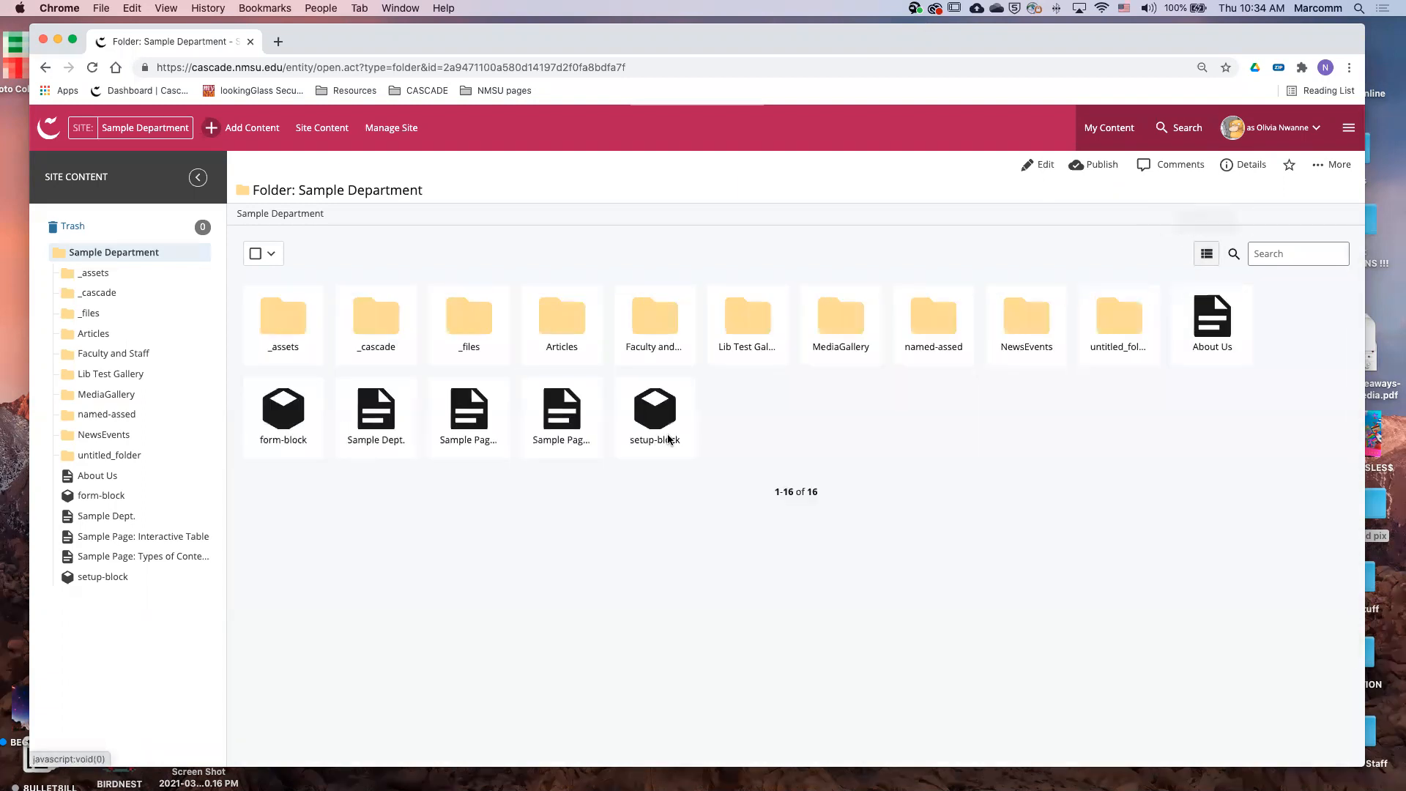
pyautogui.click(315, 135)
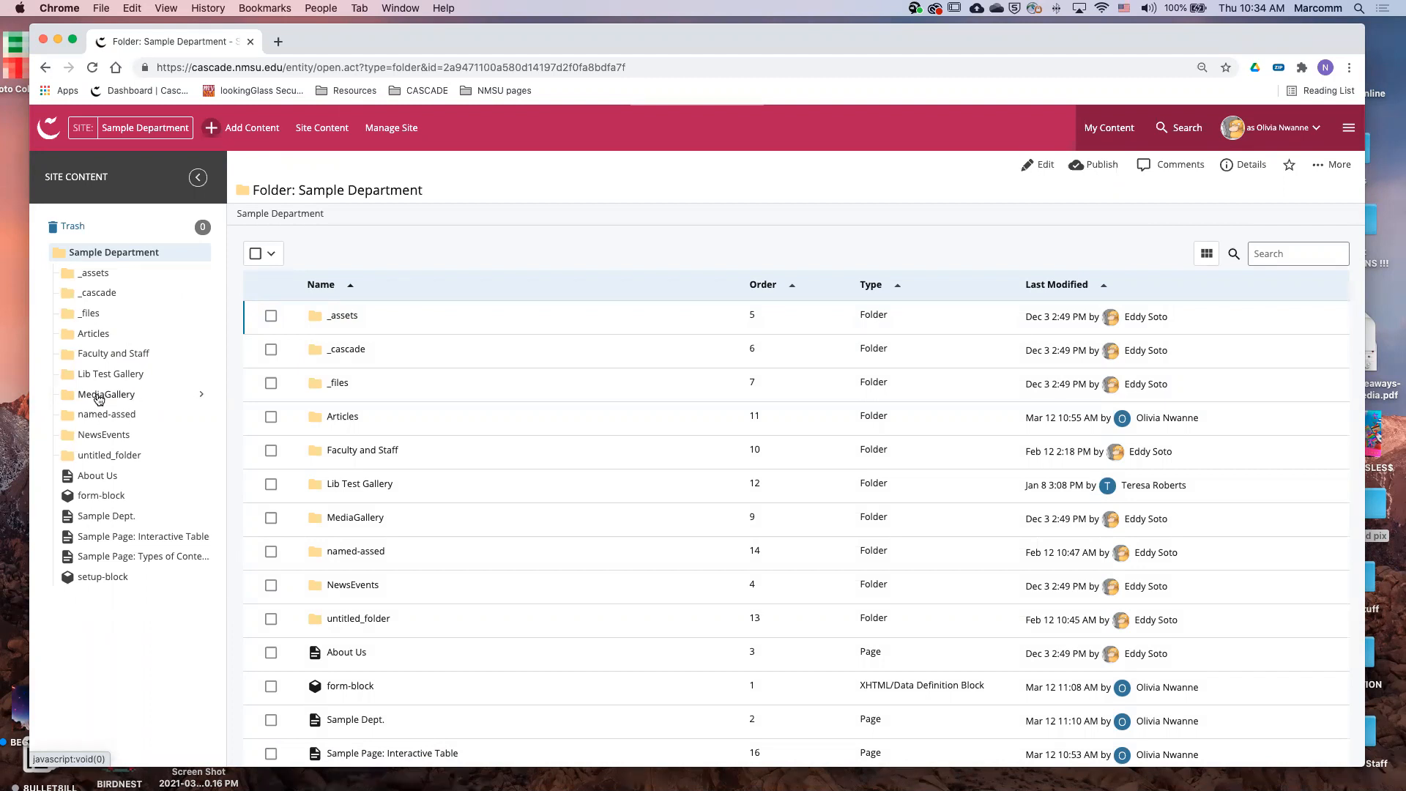
pyautogui.click(139, 398)
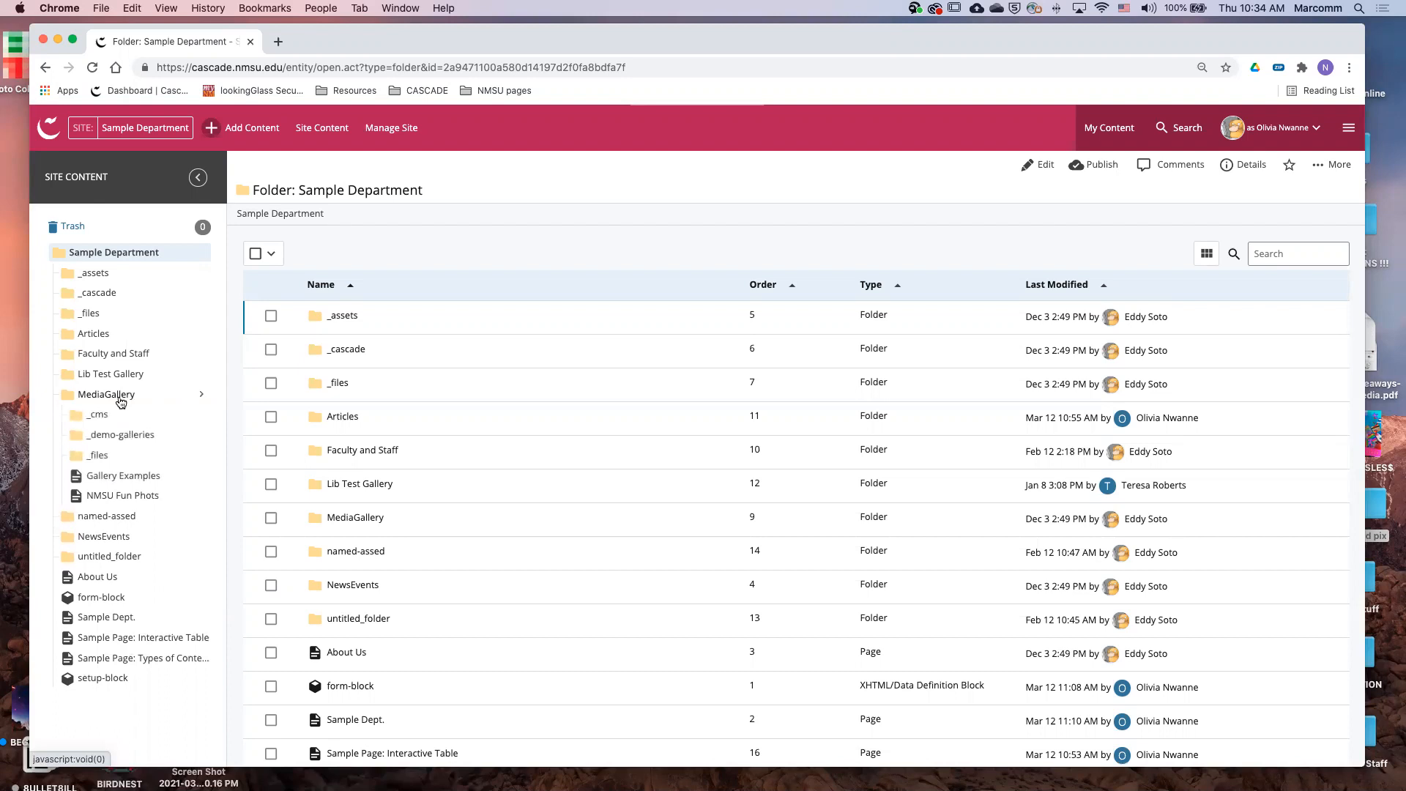
pyautogui.click(101, 398)
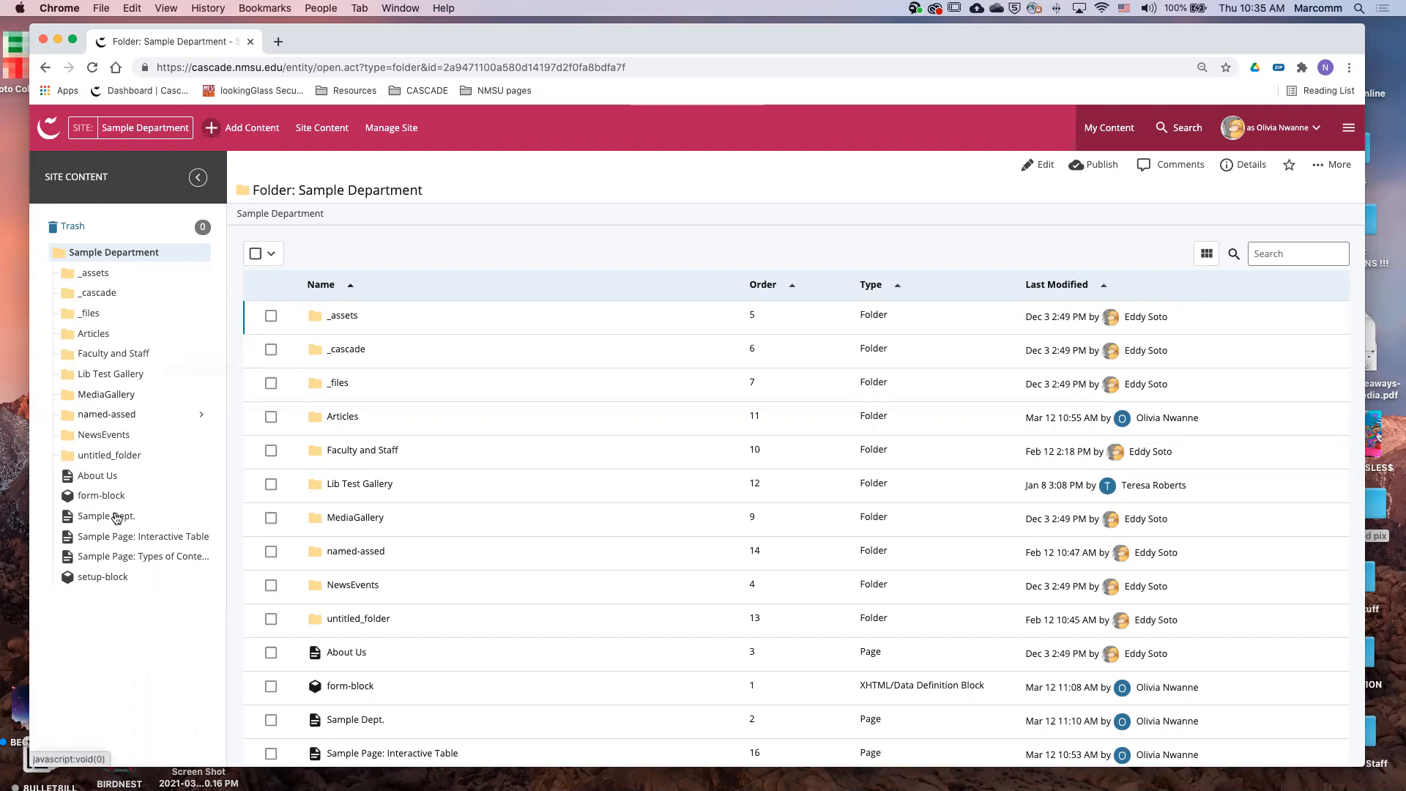
# Open the page "Sample Page: Types of Content Rows" and go to the Grid Builder section near its end
pyautogui.click(156, 558)
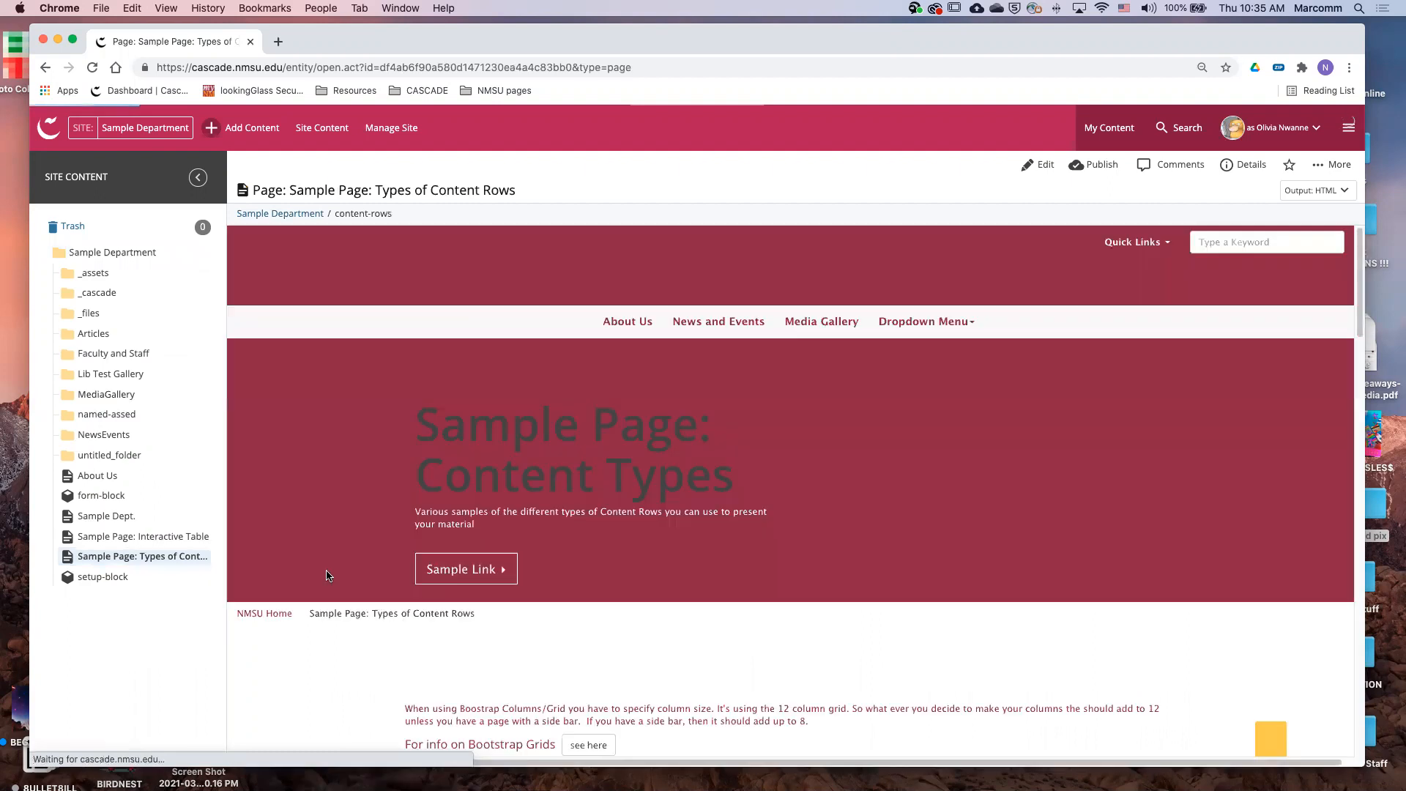
pyautogui.scroll(-10, 748, 499)
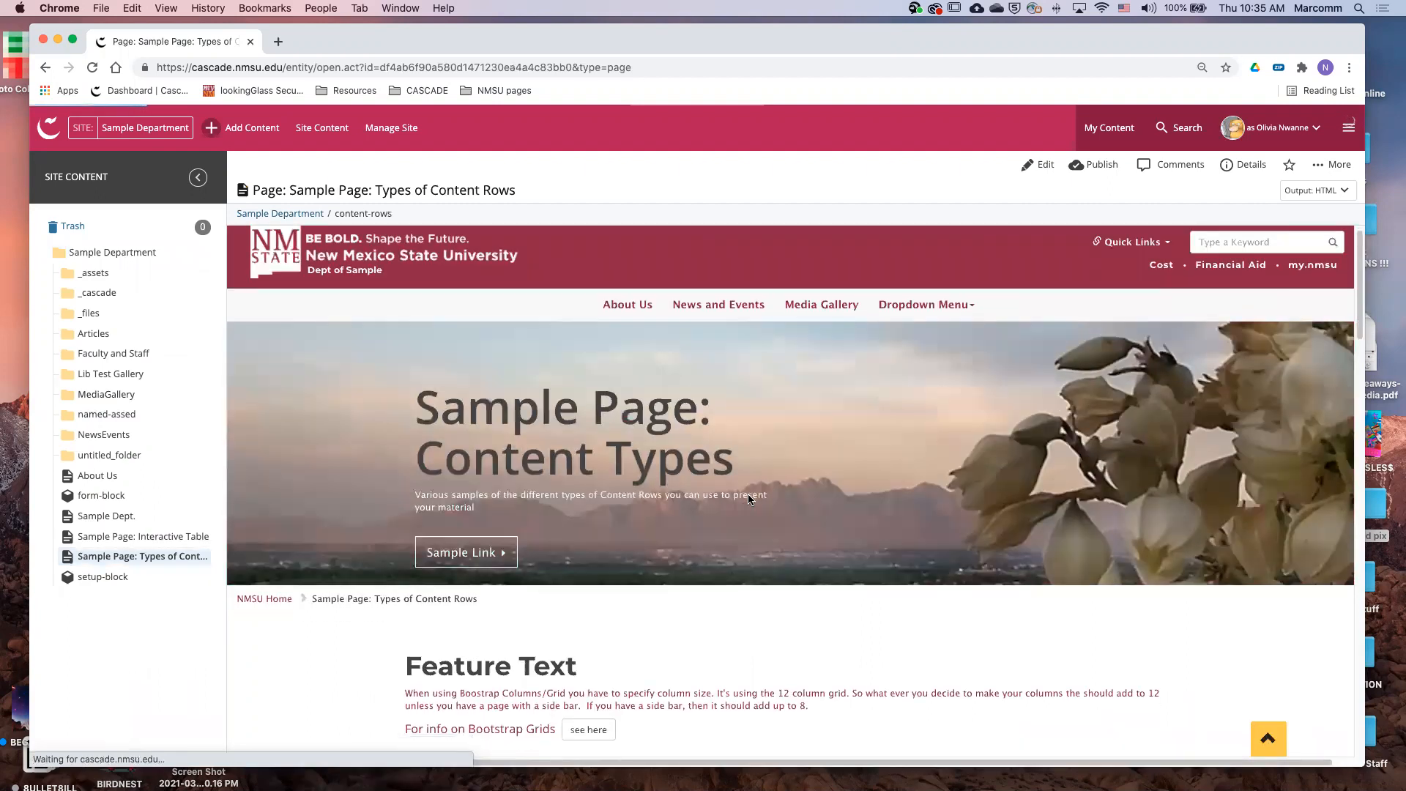
pyautogui.scroll(-15, 749, 499)
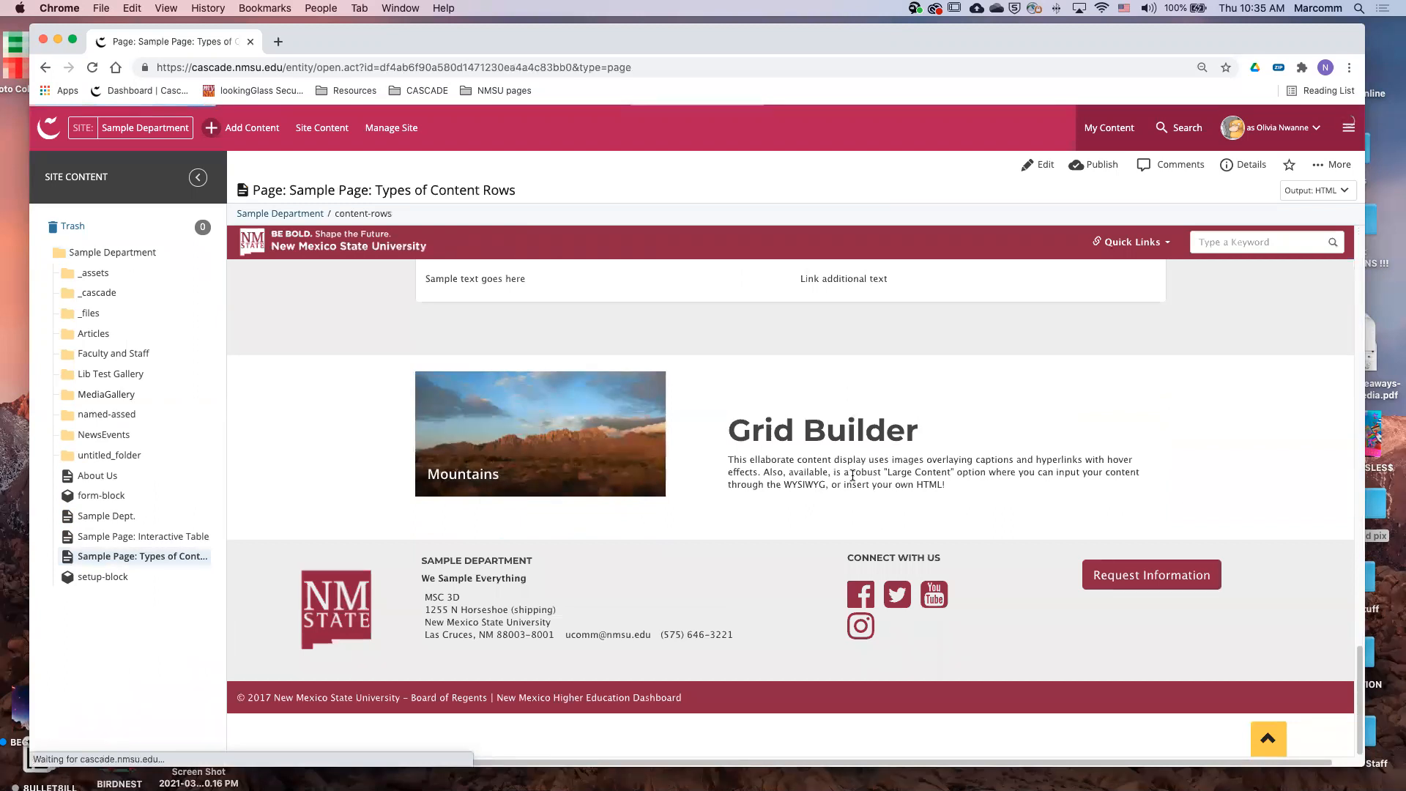
# Examine the Grid Builder section of the page preview, including the Mountains image and the large text content beside it
pyautogui.scroll(2, 869, 522)
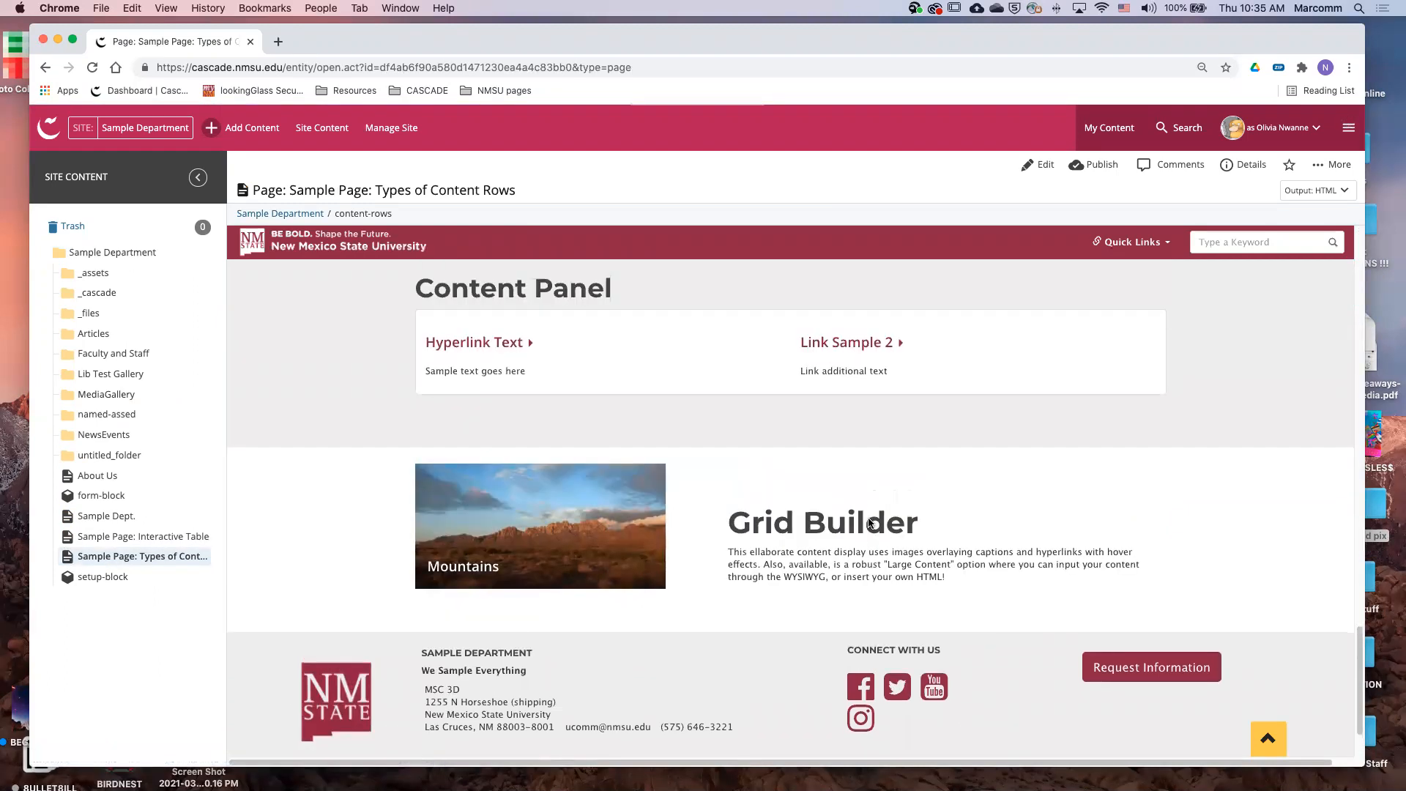
pyautogui.scroll(1, 921, 522)
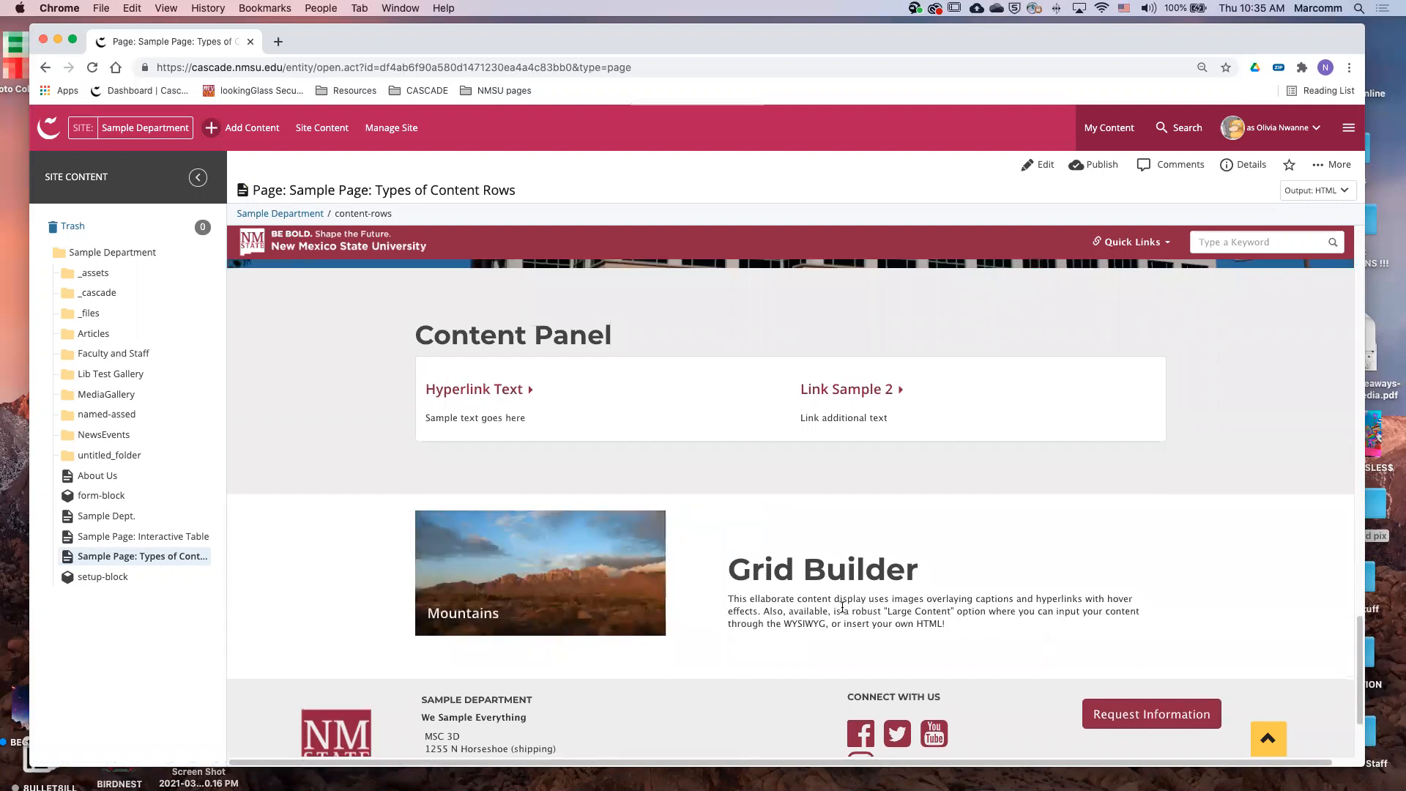
pyautogui.scroll(1, 869, 598)
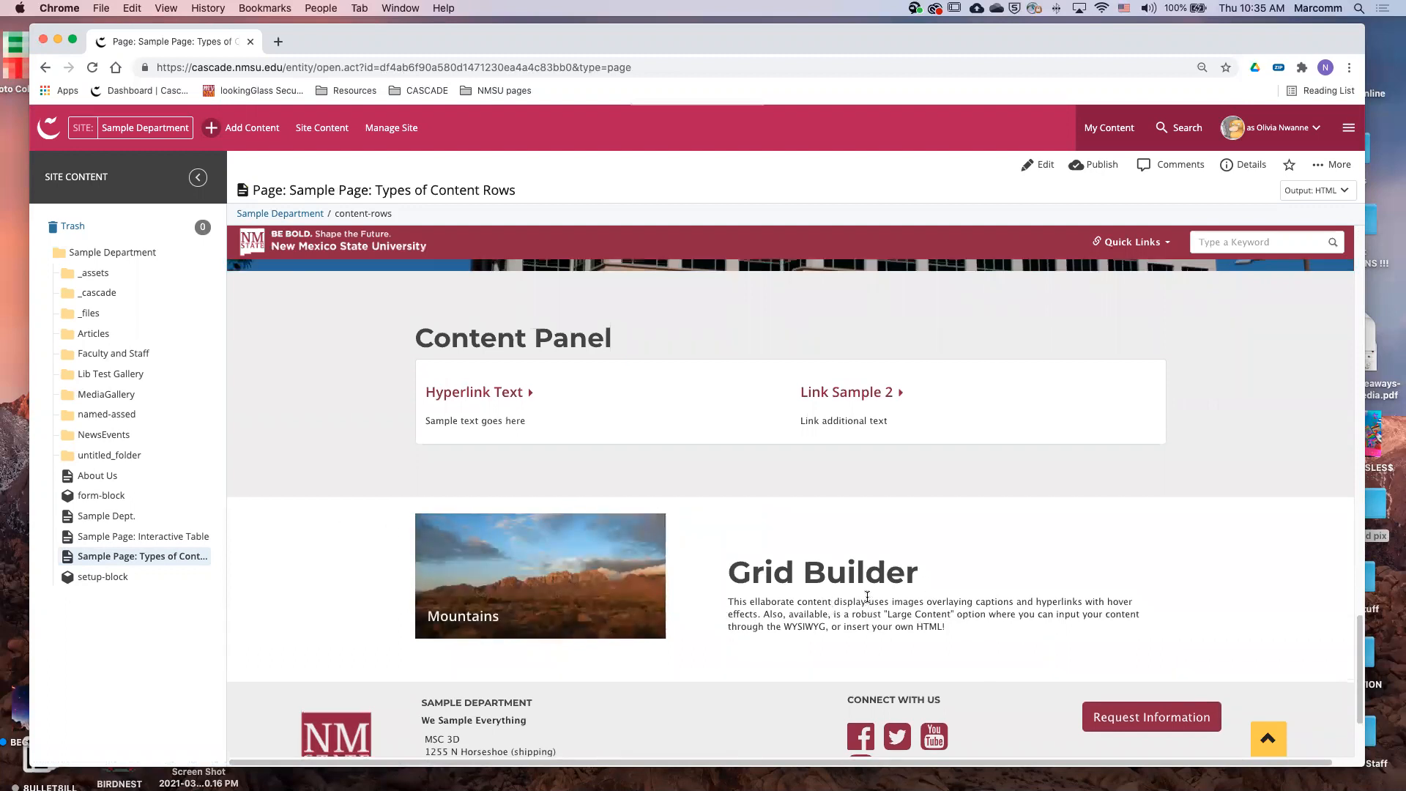
pyautogui.scroll(1, 842, 579)
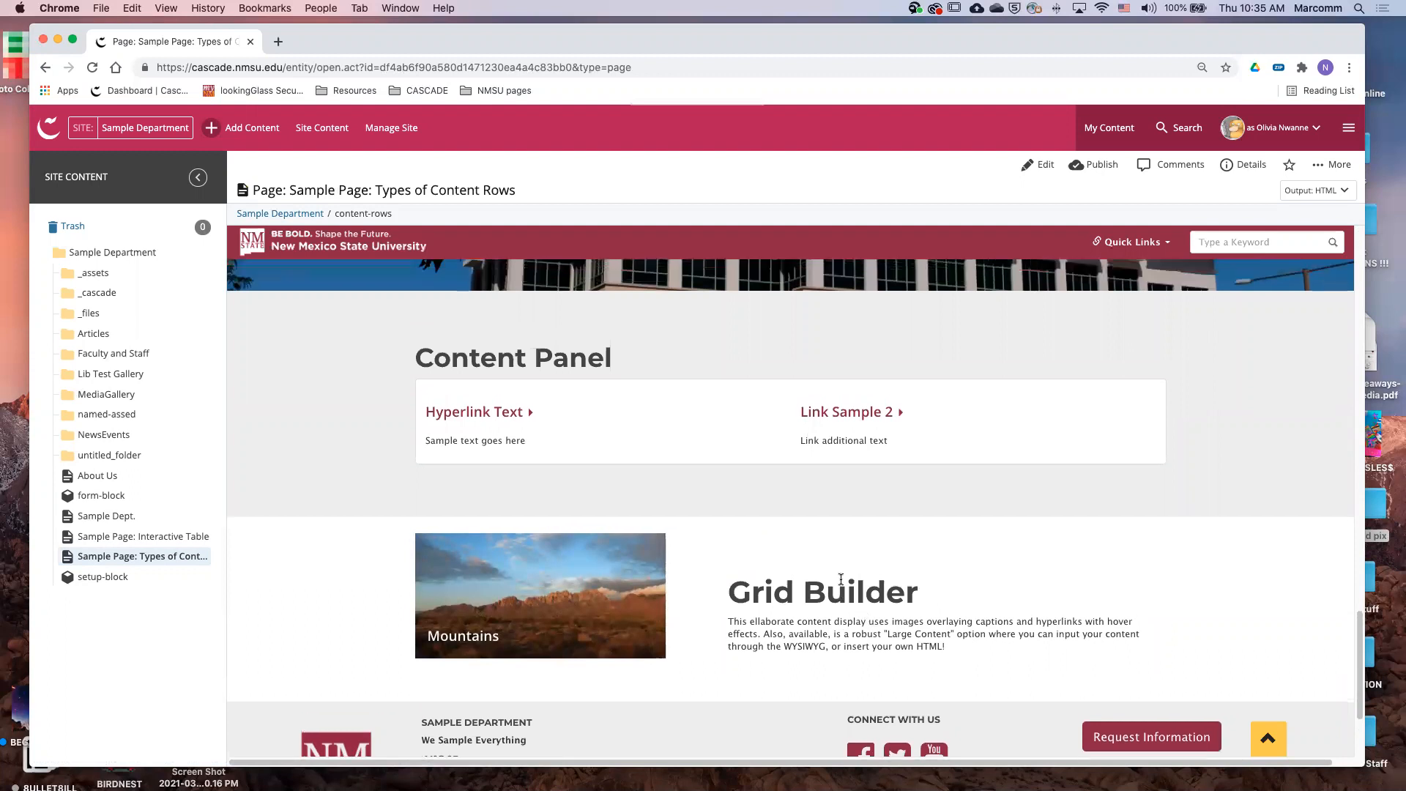
pyautogui.scroll(-3, 908, 597)
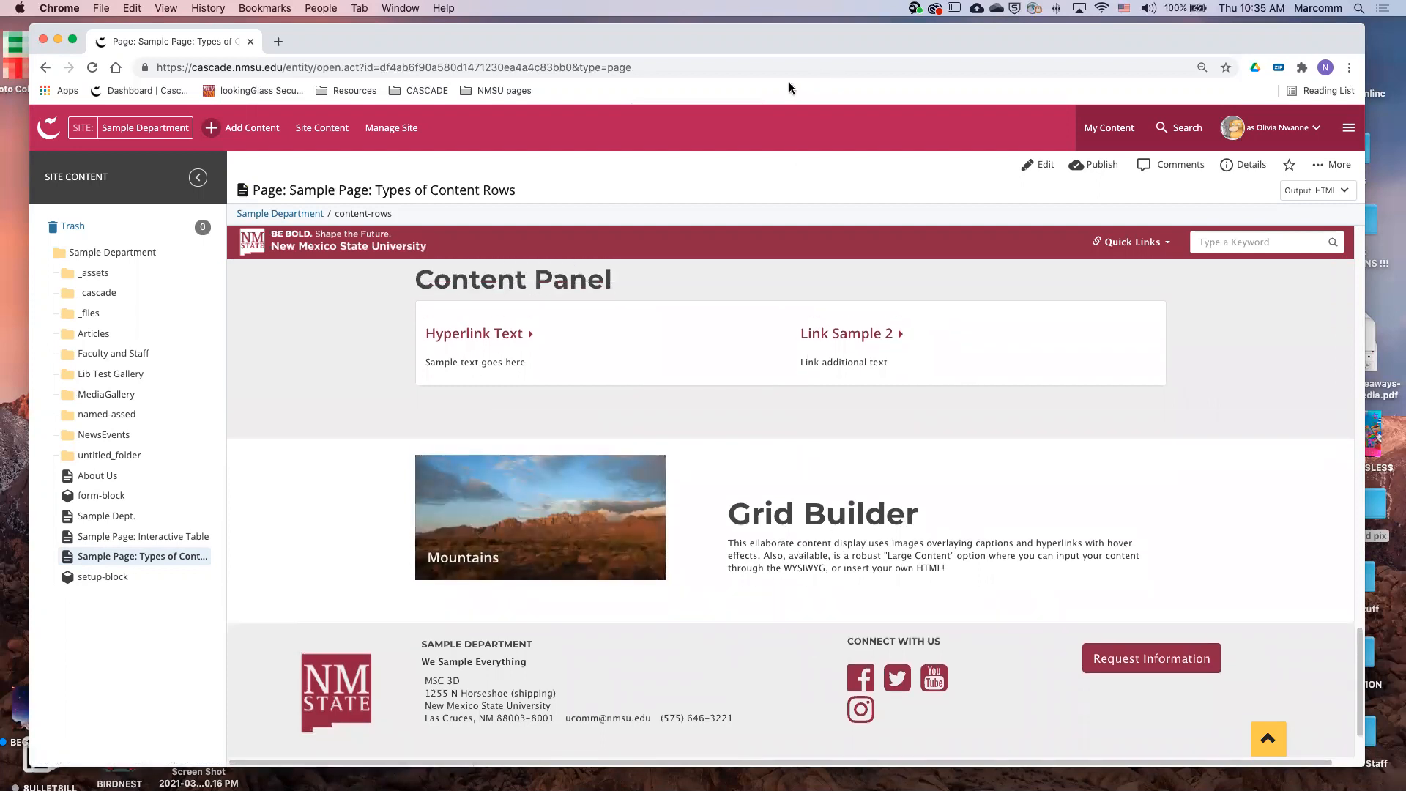
pyautogui.scroll(1, 899, 517)
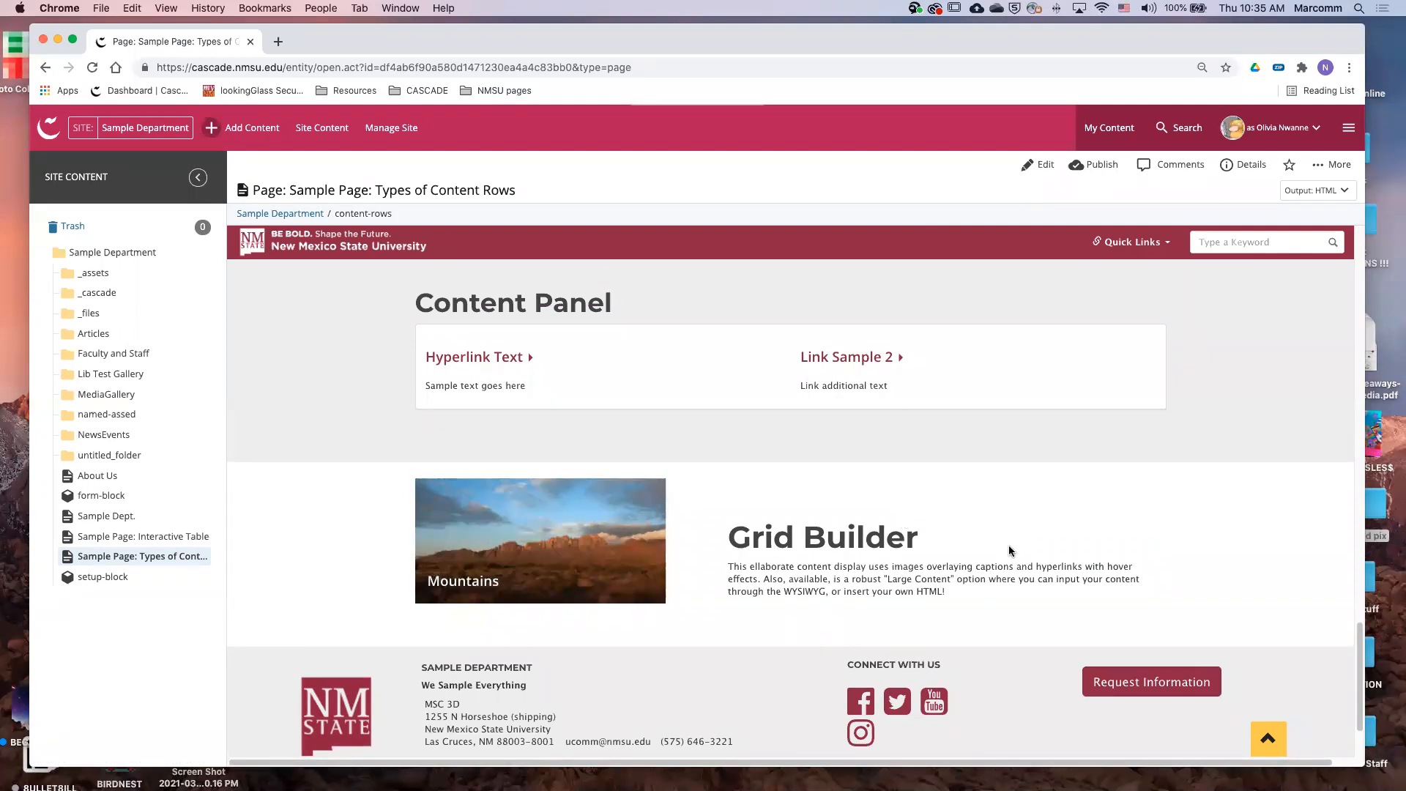
pyautogui.scroll(-1, 1009, 551)
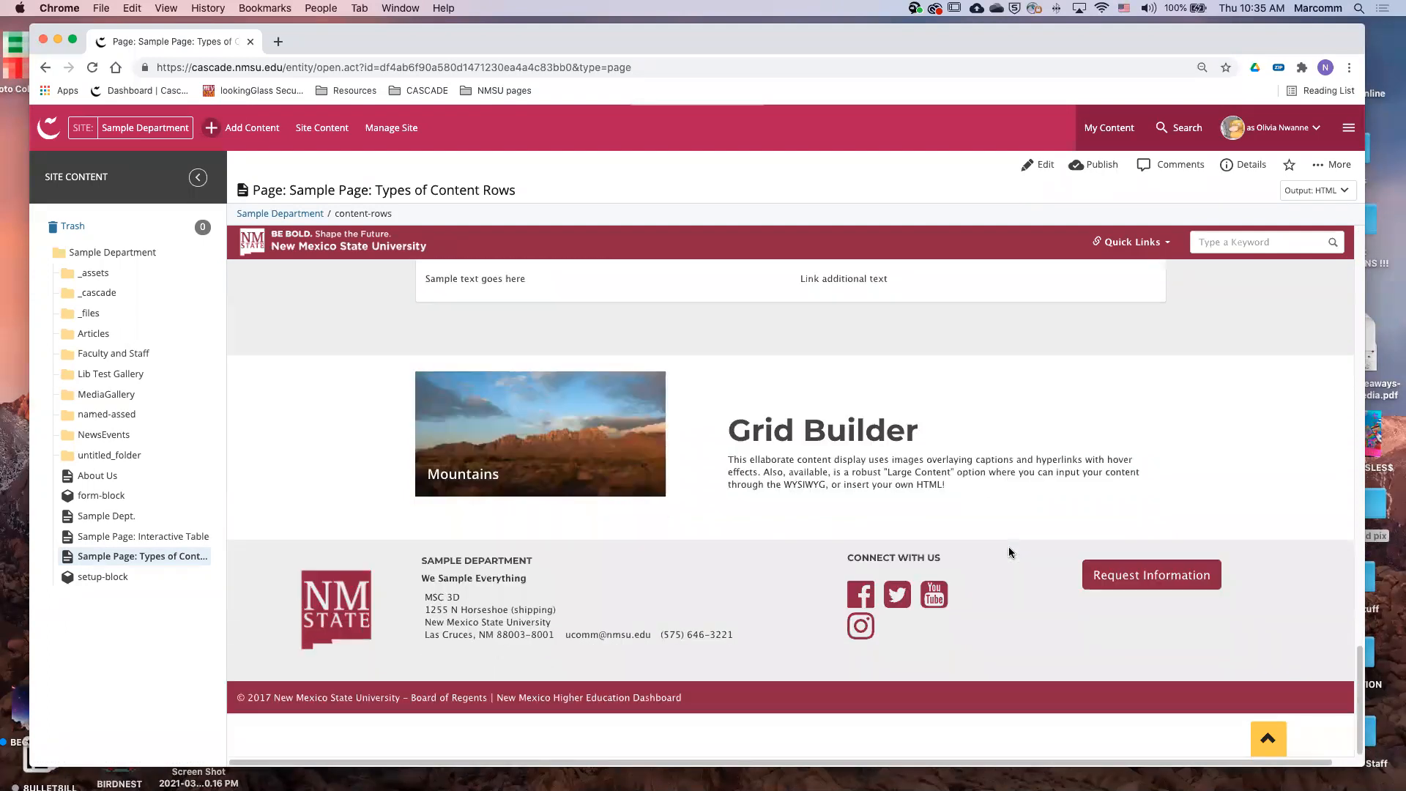
pyautogui.scroll(2, 1010, 552)
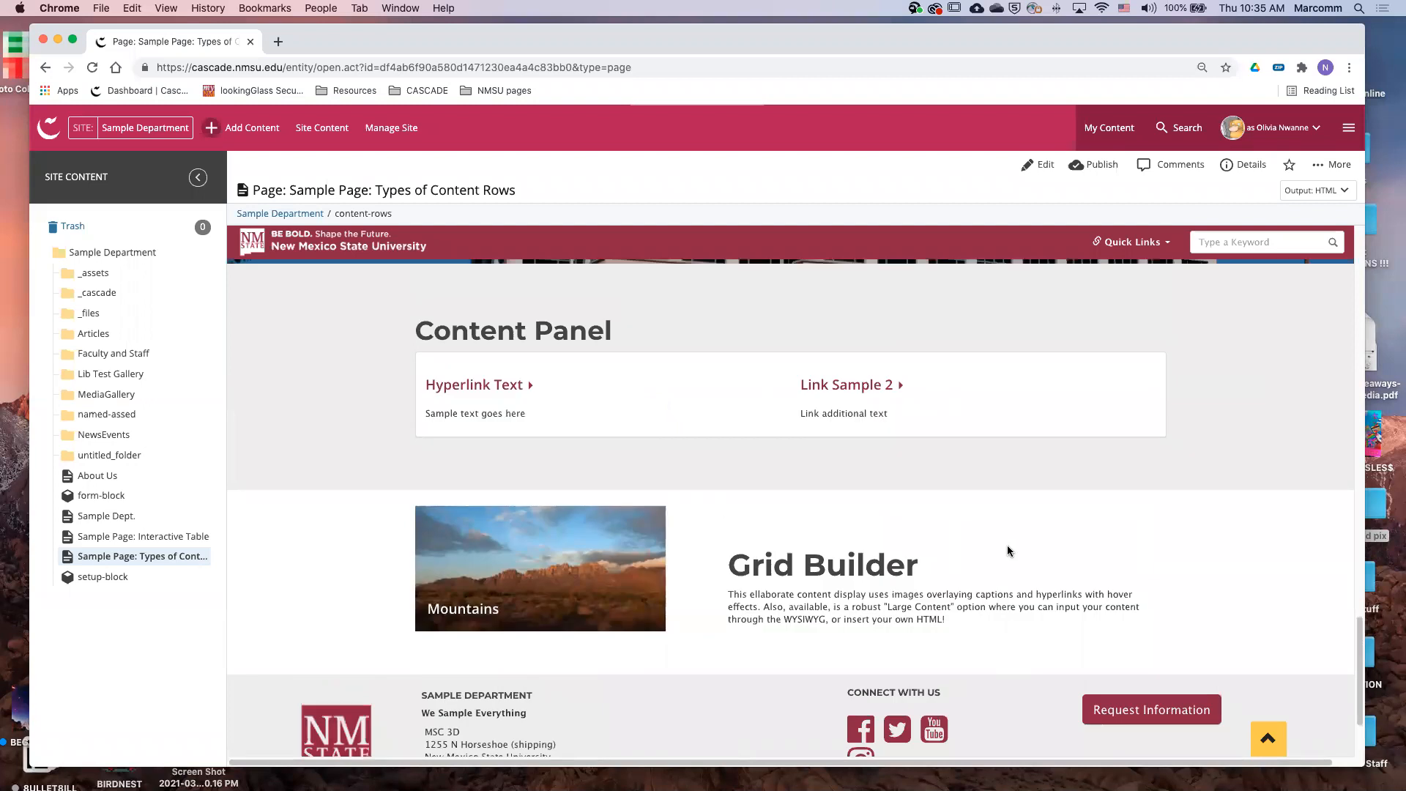
pyautogui.scroll(-2, 1008, 549)
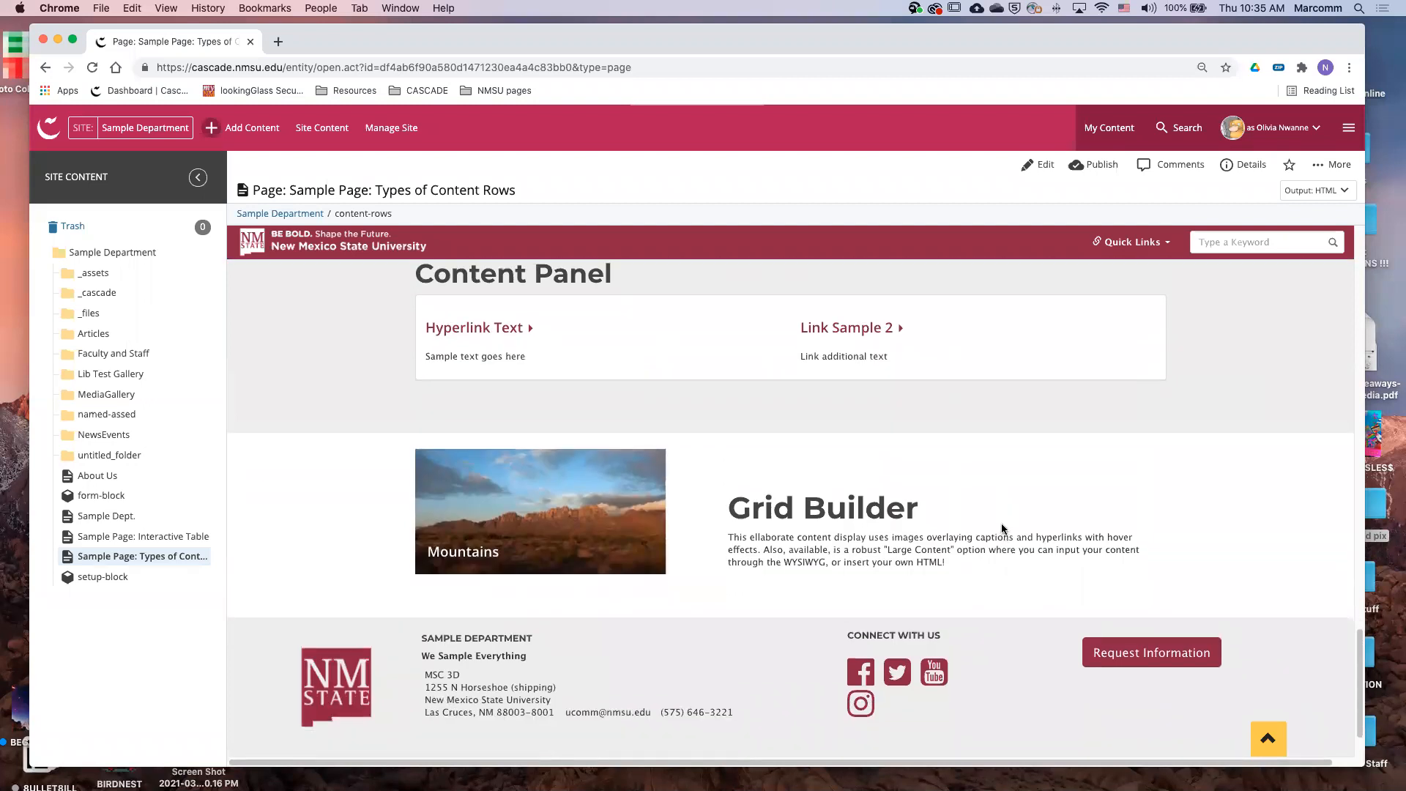
pyautogui.scroll(-2, 1003, 529)
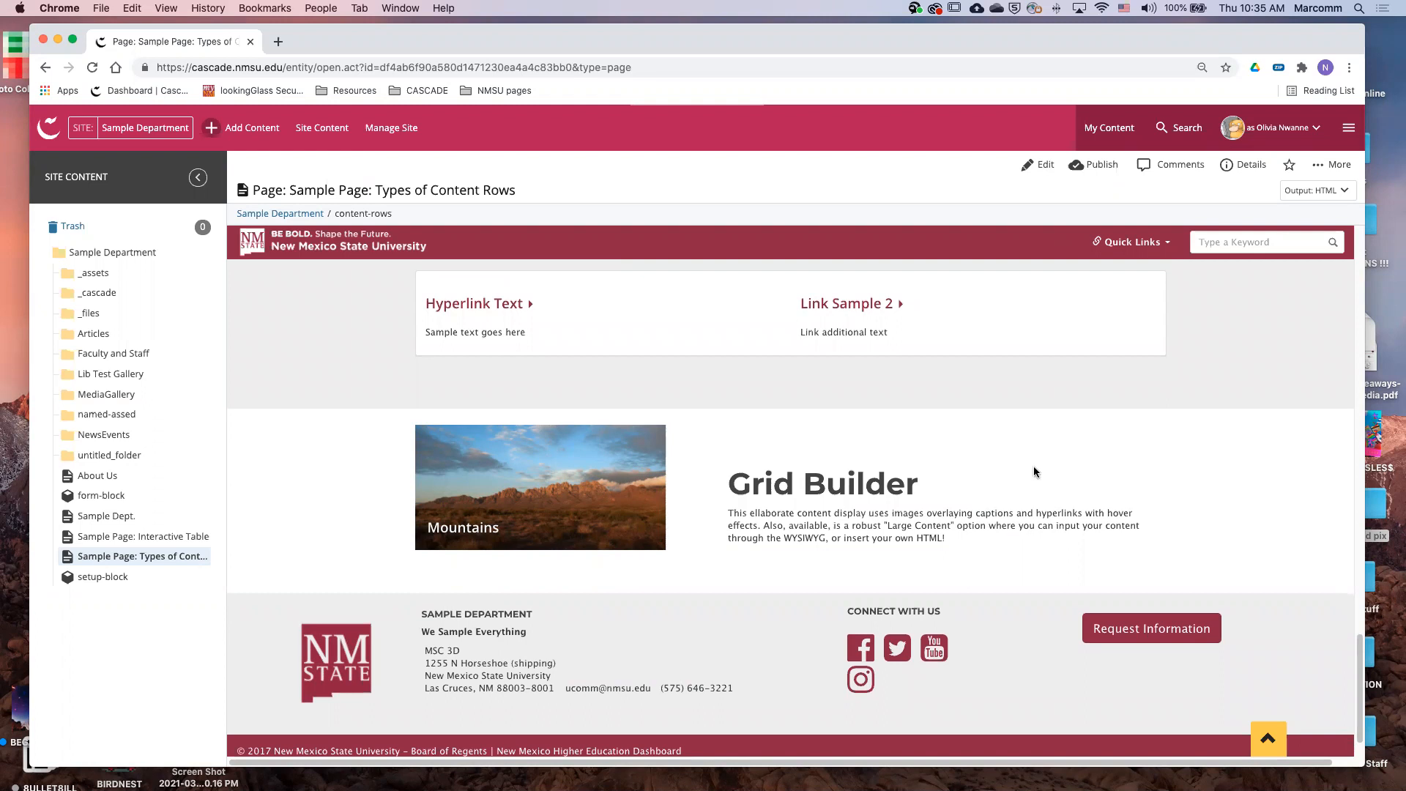
pyautogui.scroll(-1, 1030, 463)
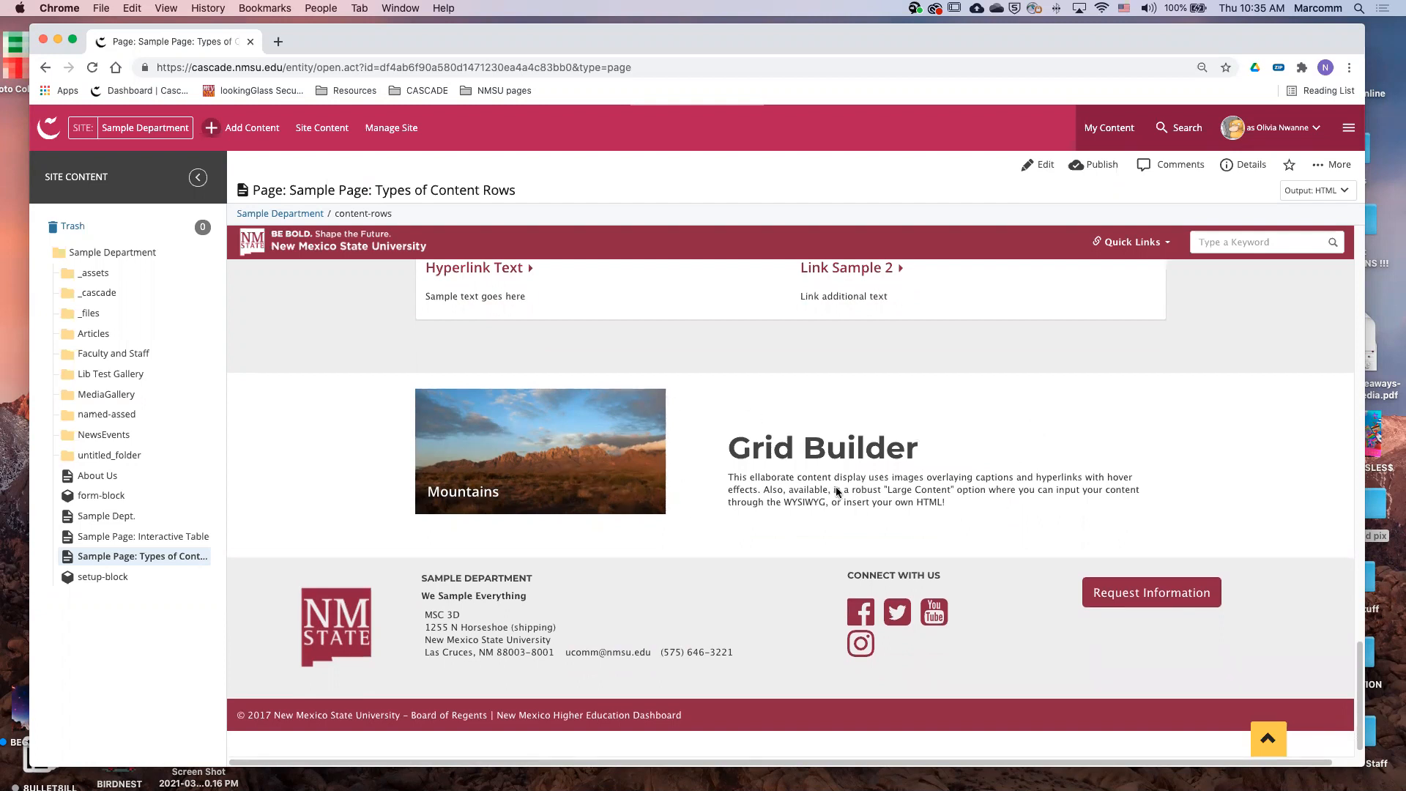
# Open the page for editing and review its banner and content row fields
pyautogui.click(1031, 167)
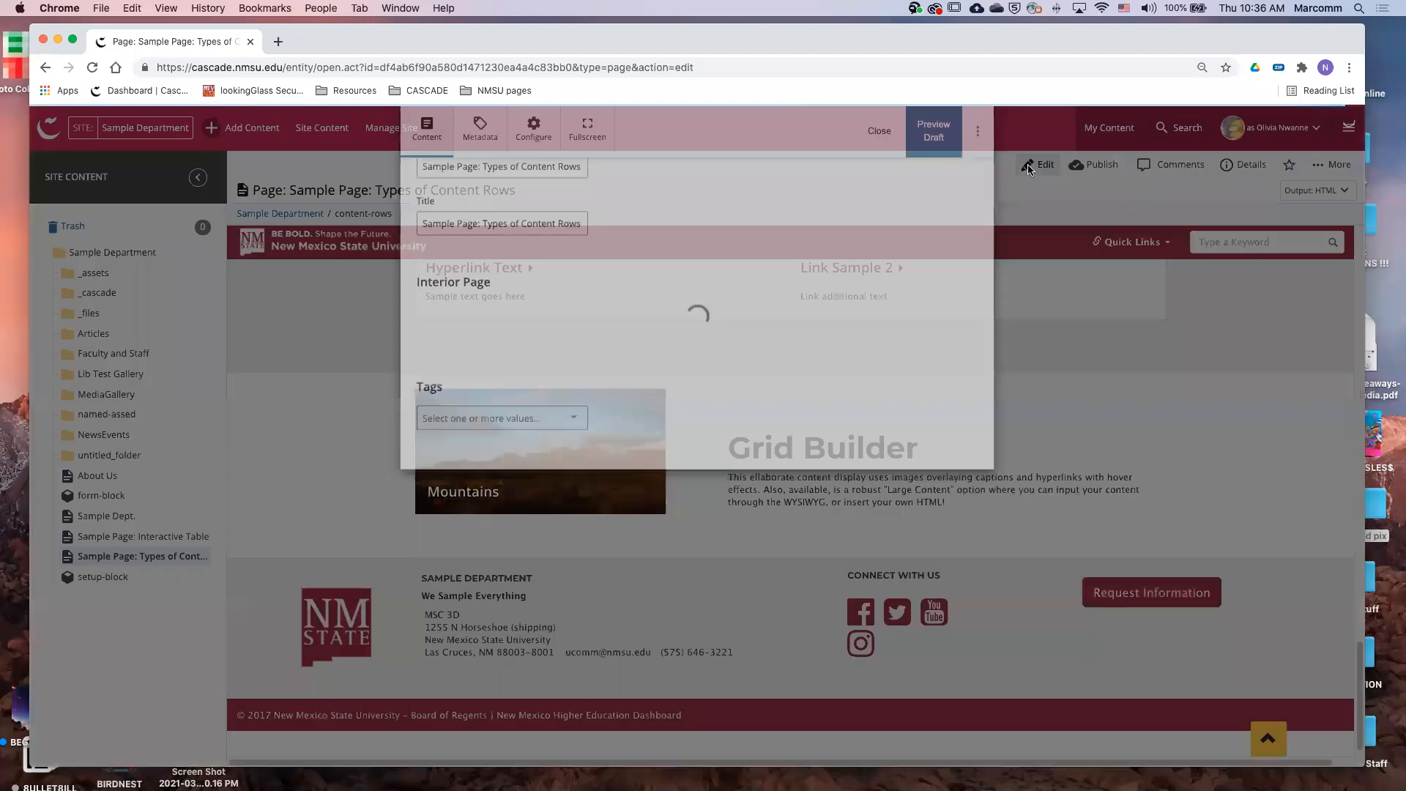
pyautogui.scroll(-3, 839, 290)
pyautogui.scroll(-5, 827, 291)
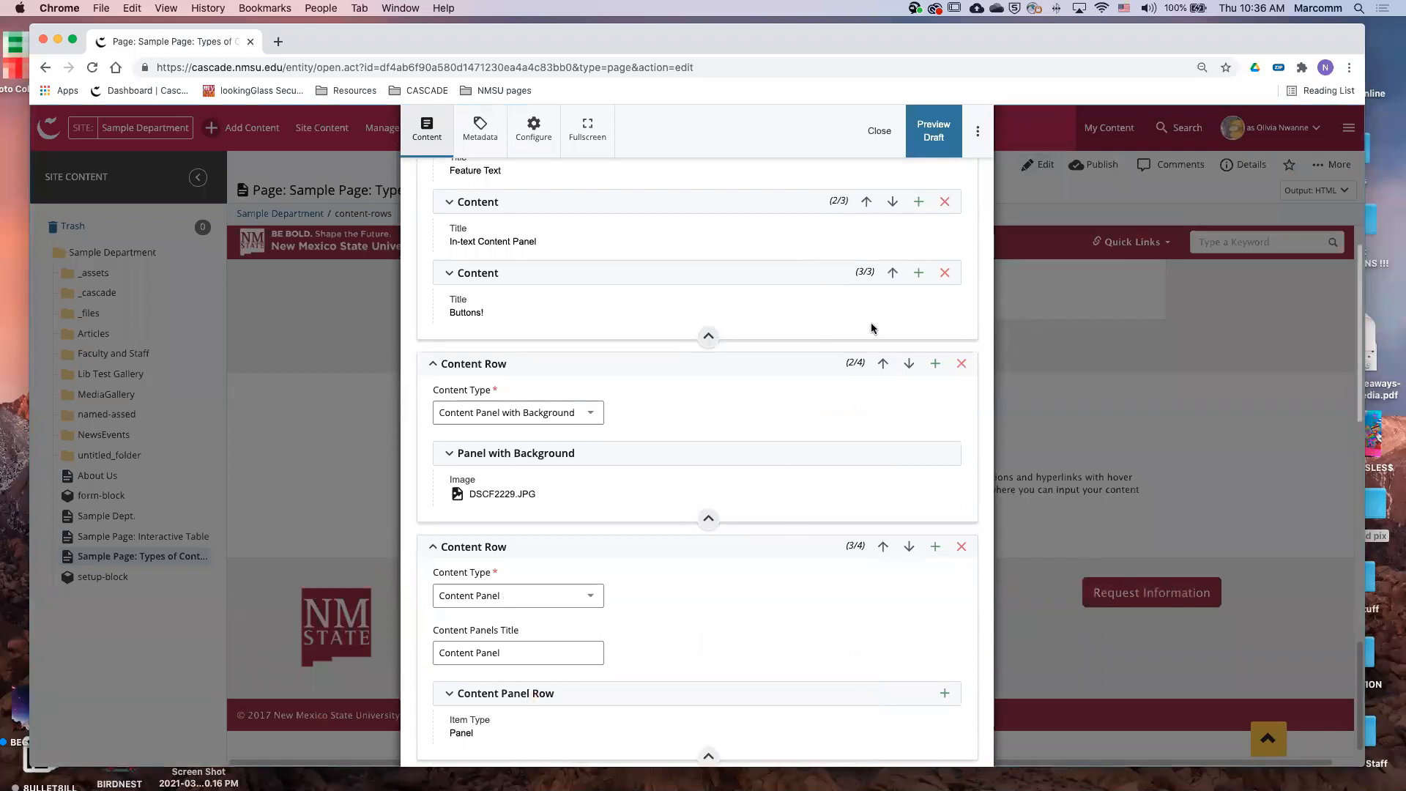
pyautogui.scroll(7, 869, 323)
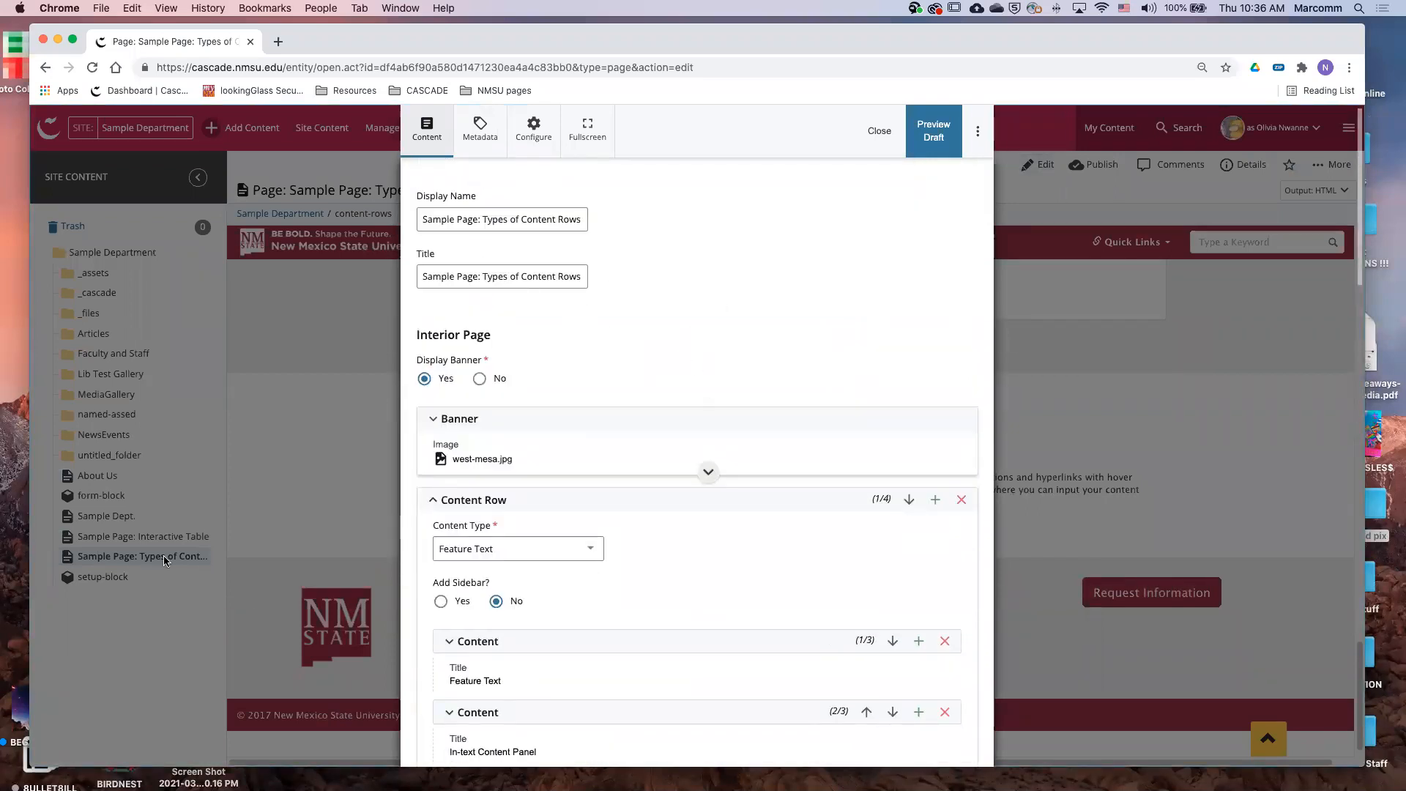
pyautogui.scroll(-1, 523, 438)
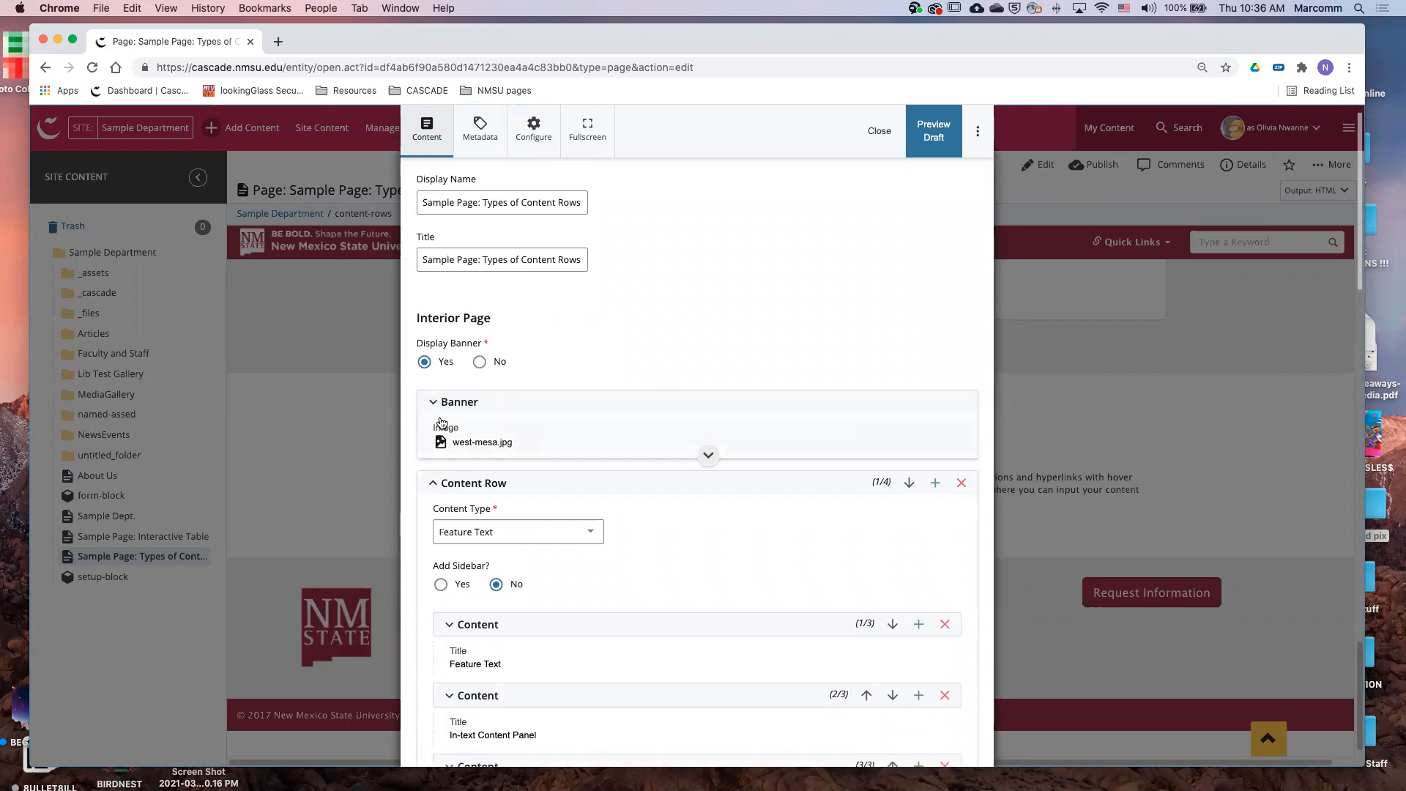
# Collapse the first three content rows: Feature Text, Content Panel with Background, and Content Panel
pyautogui.click(432, 483)
pyautogui.scroll(-1, 430, 483)
pyautogui.click(430, 545)
pyautogui.scroll(-1, 430, 578)
pyautogui.click(431, 603)
# Examine the Image with Overlay grid item in the Grid Builder row, including its image, alternative text, heading, caption and link fields
pyautogui.scroll(-5, 467, 529)
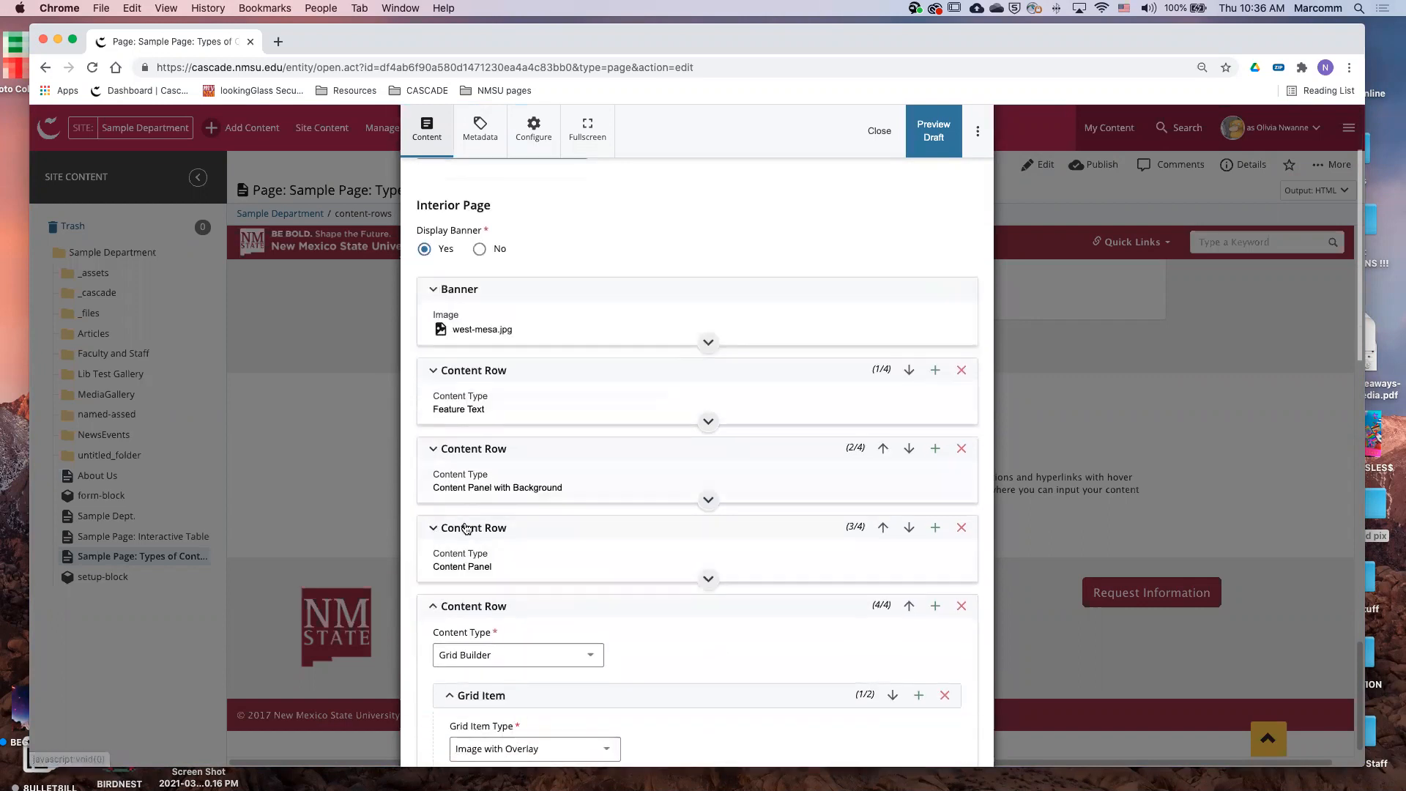
pyautogui.scroll(-2, 466, 529)
pyautogui.scroll(-1, 545, 578)
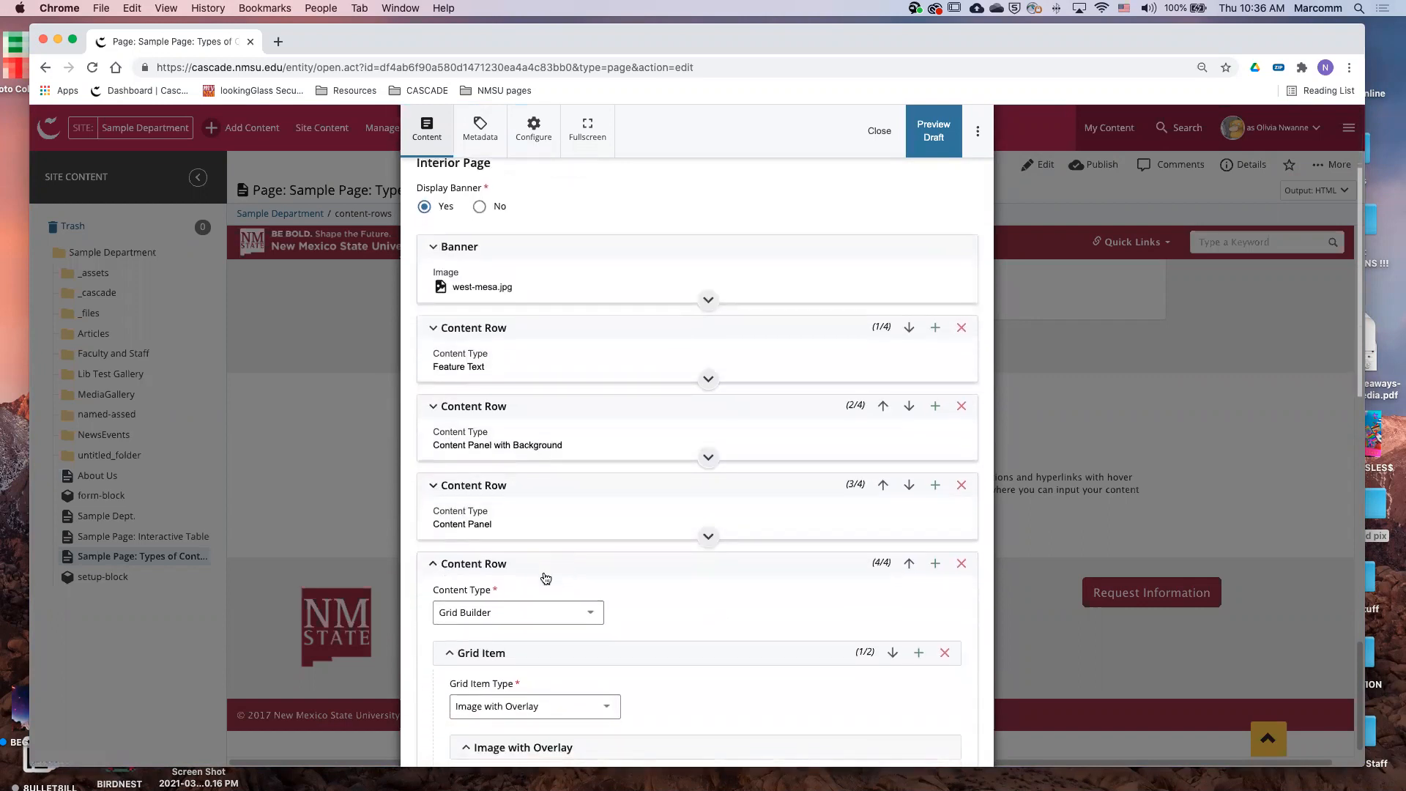
pyautogui.scroll(-2, 547, 574)
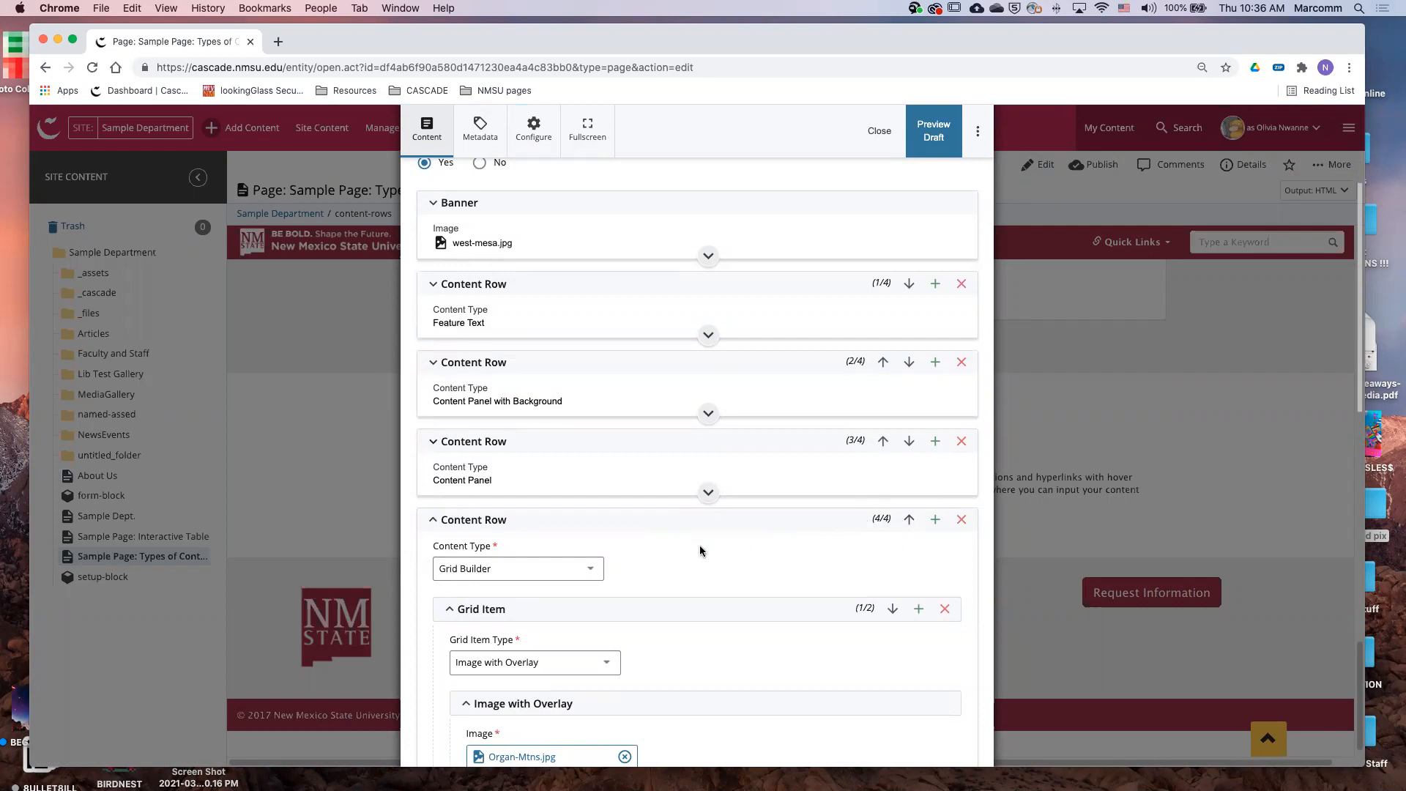
pyautogui.scroll(-3, 744, 543)
pyautogui.scroll(-5, 744, 506)
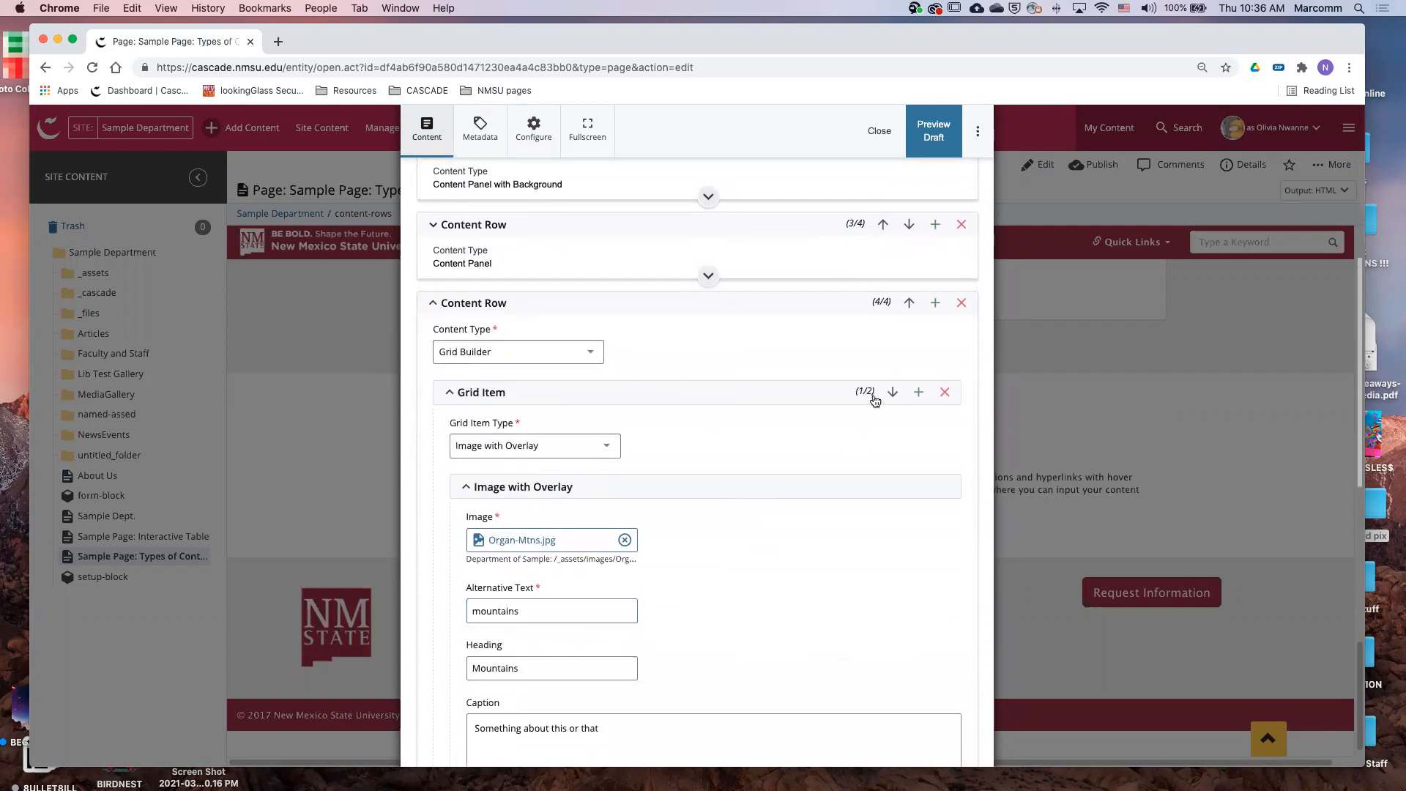
pyautogui.scroll(-1, 680, 542)
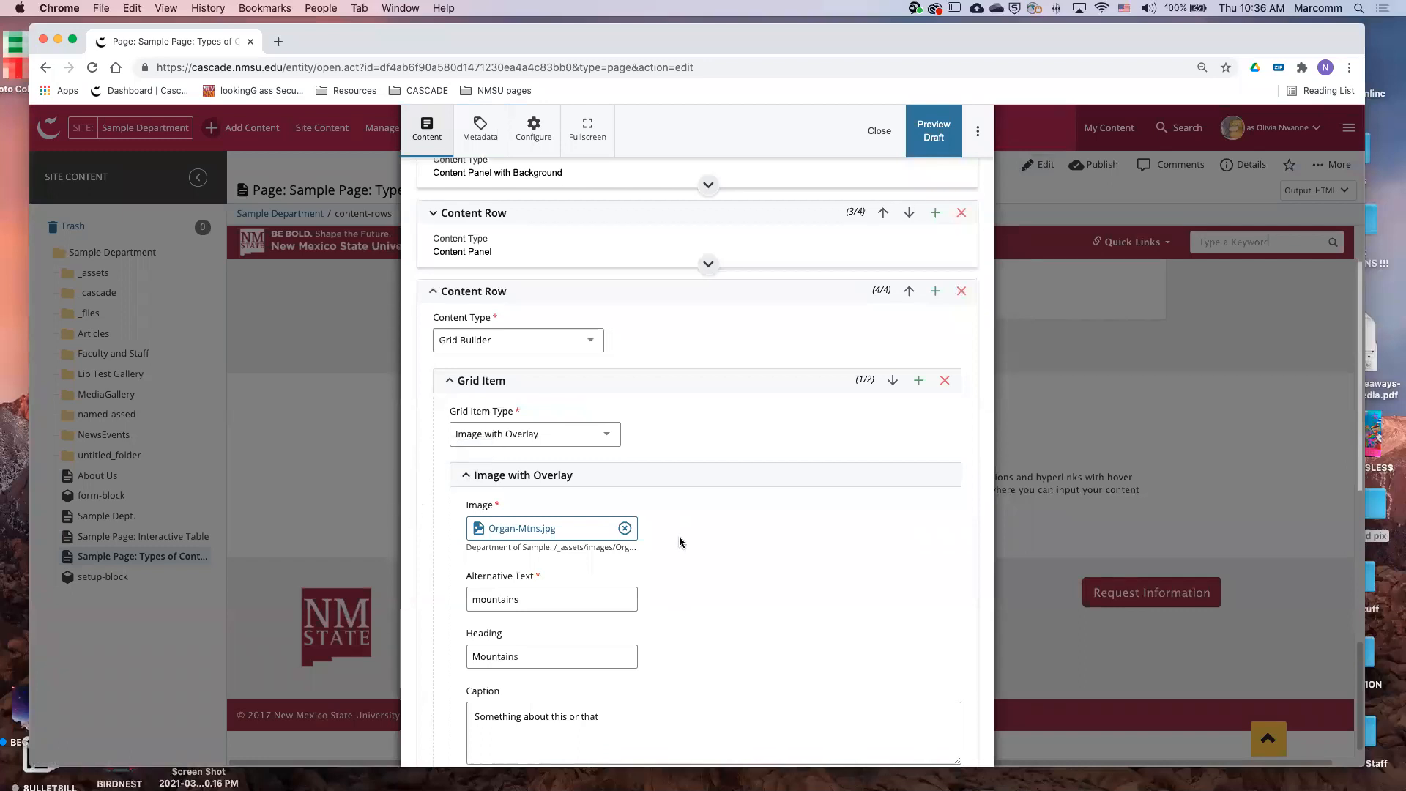
pyautogui.scroll(-1, 680, 542)
pyautogui.scroll(-3, 555, 445)
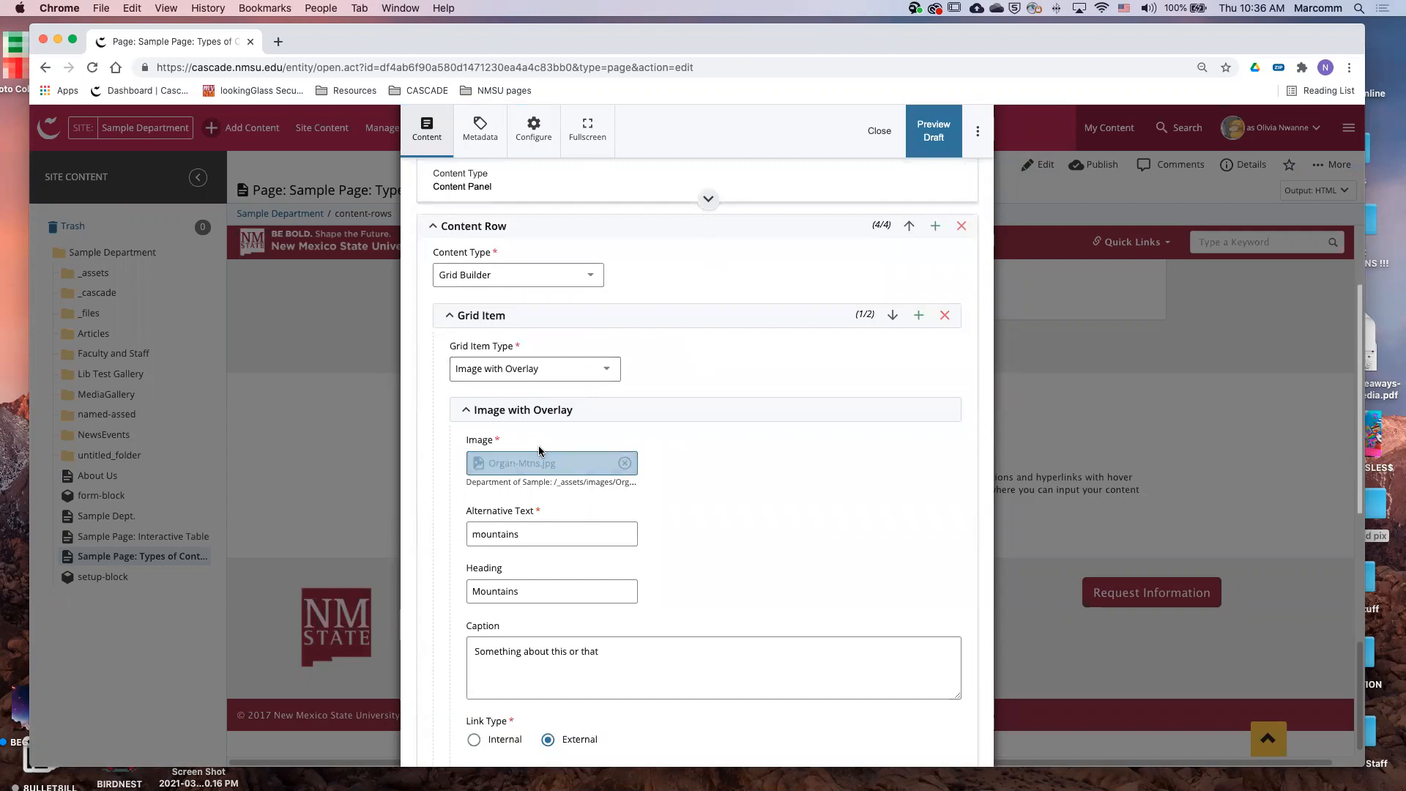
pyautogui.scroll(-1, 539, 451)
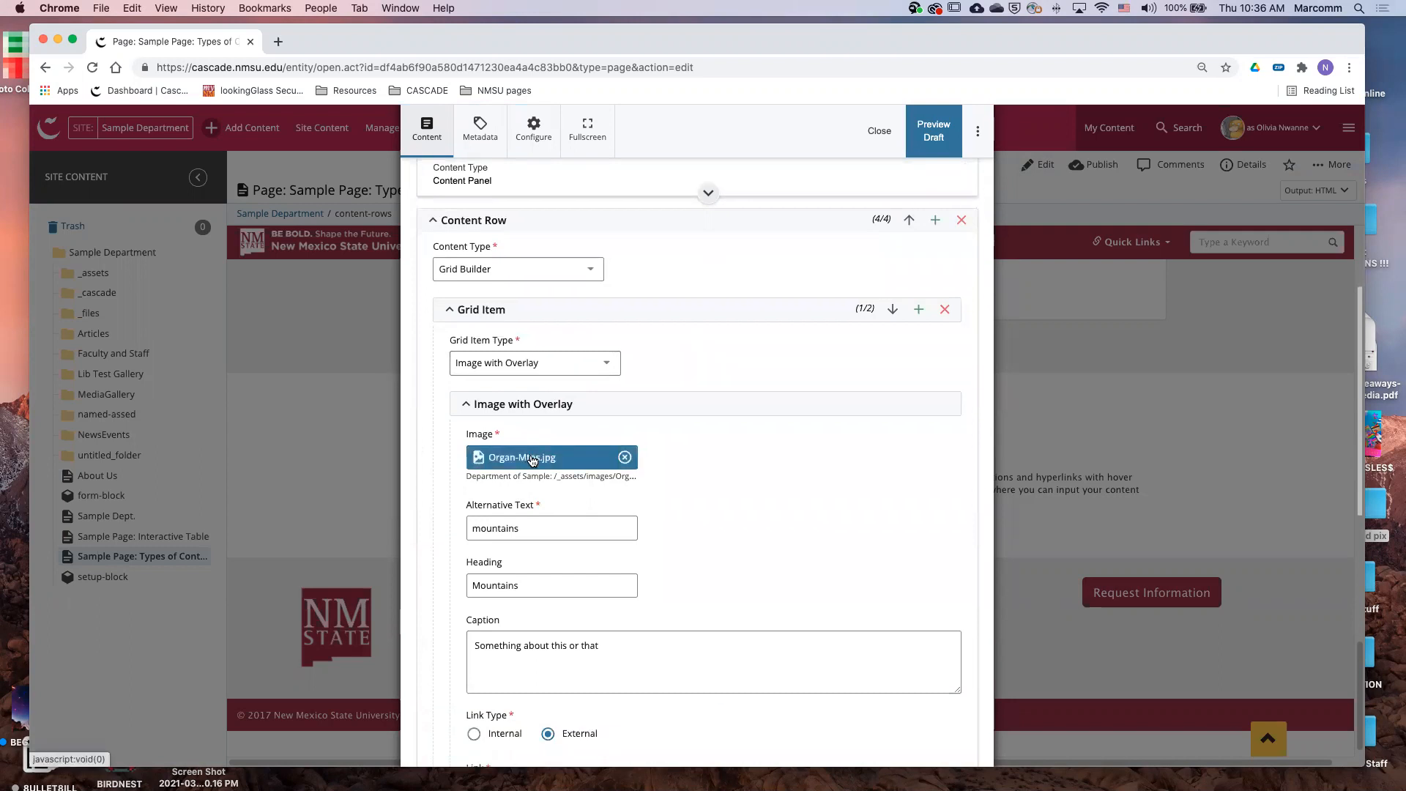
pyautogui.click(532, 460)
pyautogui.click(610, 384)
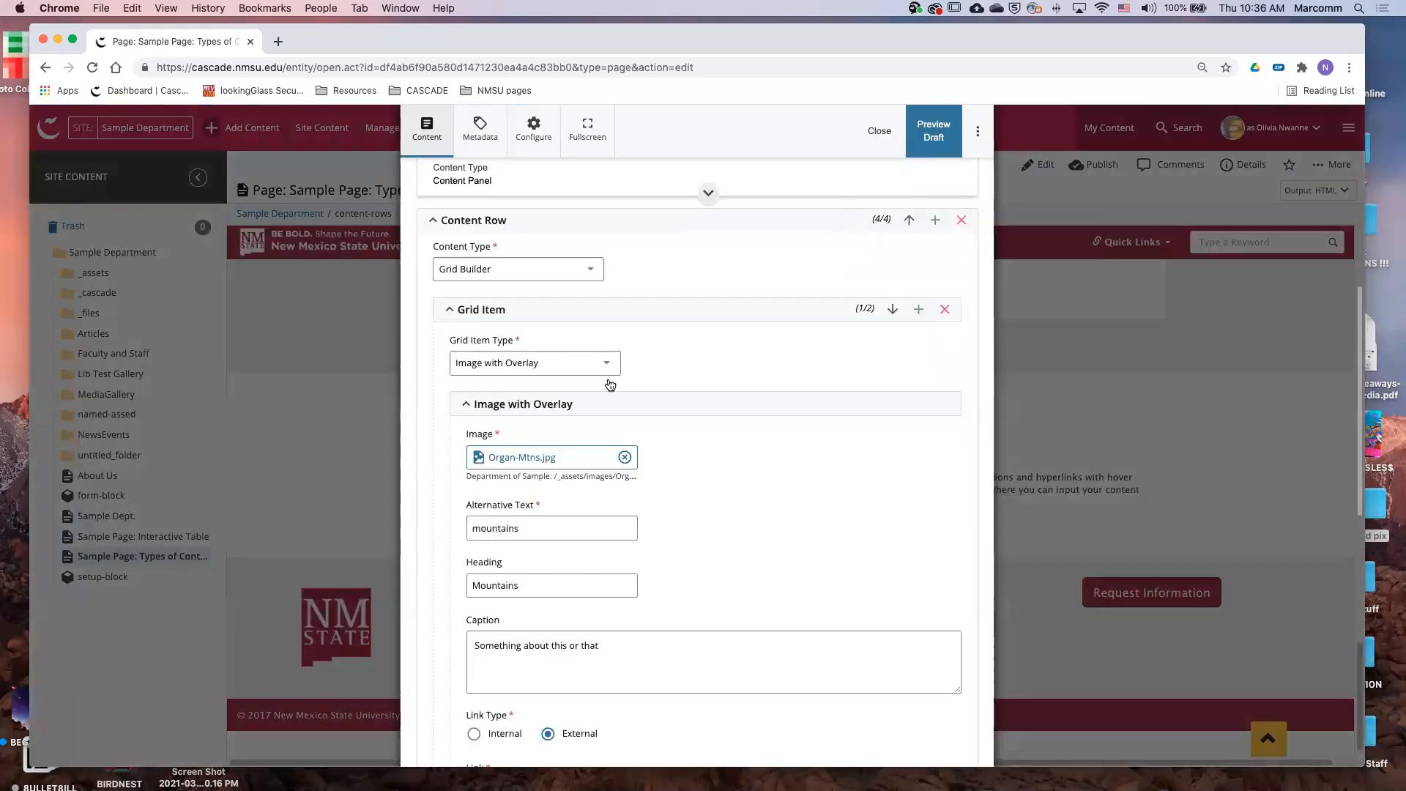
pyautogui.scroll(-3, 556, 439)
pyautogui.scroll(-2, 543, 433)
pyautogui.scroll(3, 912, 267)
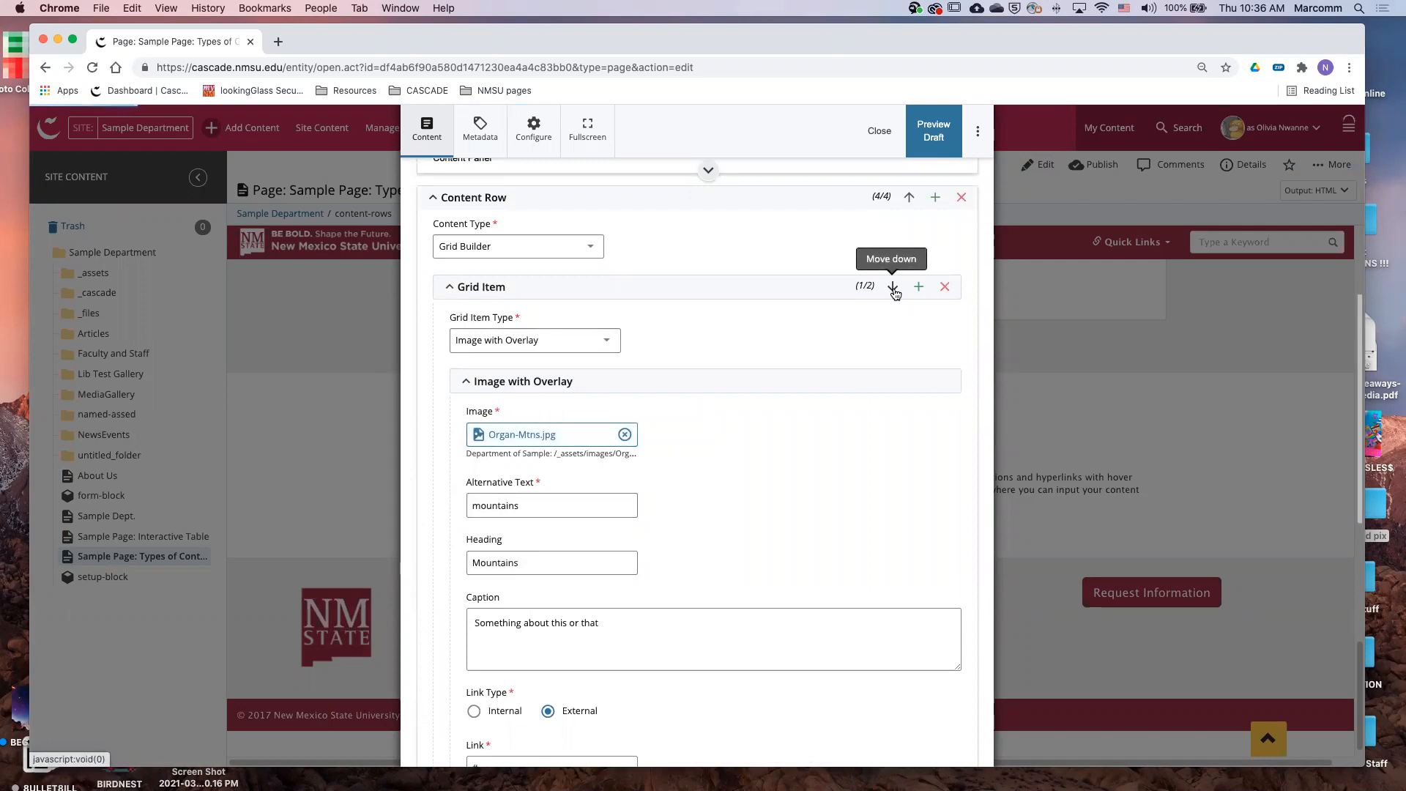
# Move the Image with Overlay grid item below the Large Content item and restore the original order
pyautogui.click(892, 287)
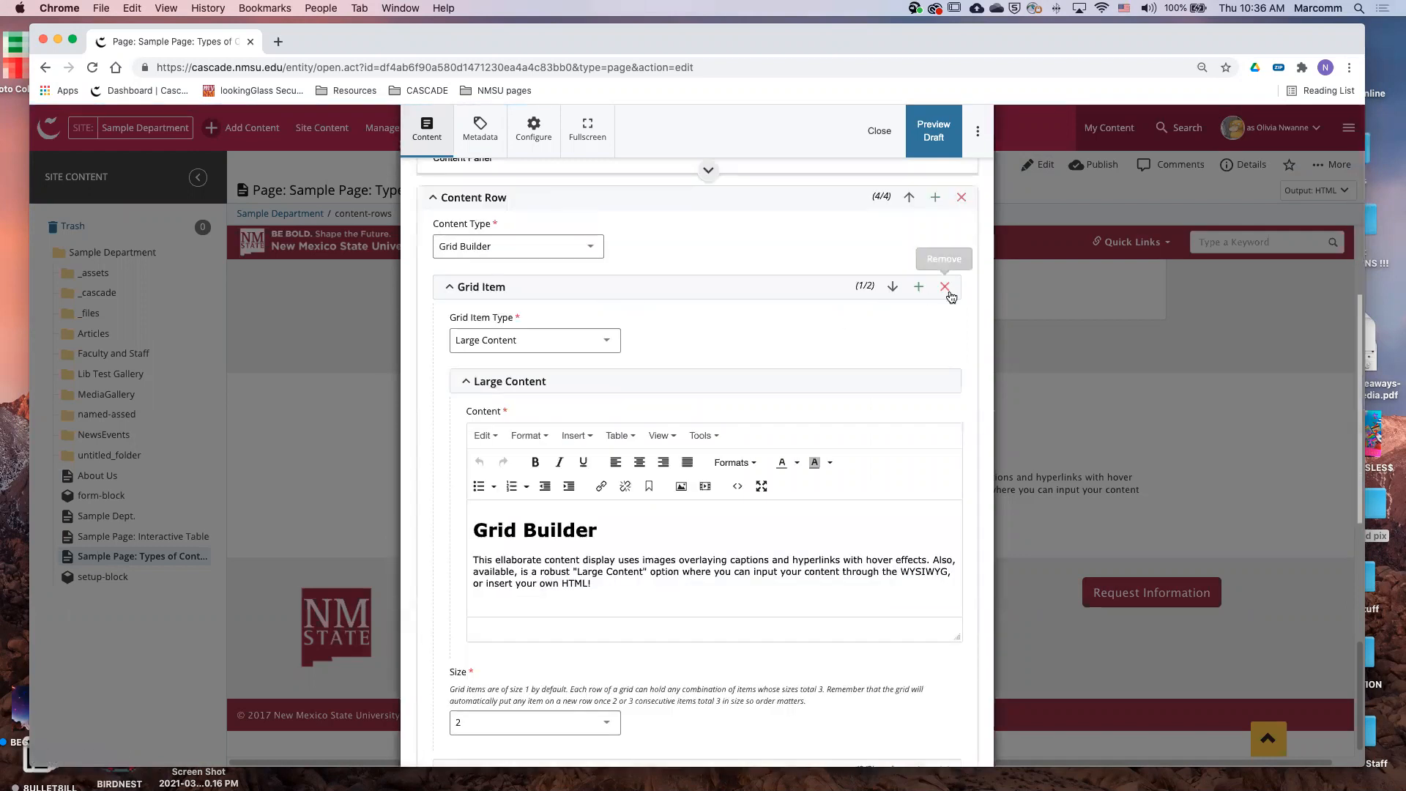
pyautogui.click(892, 290)
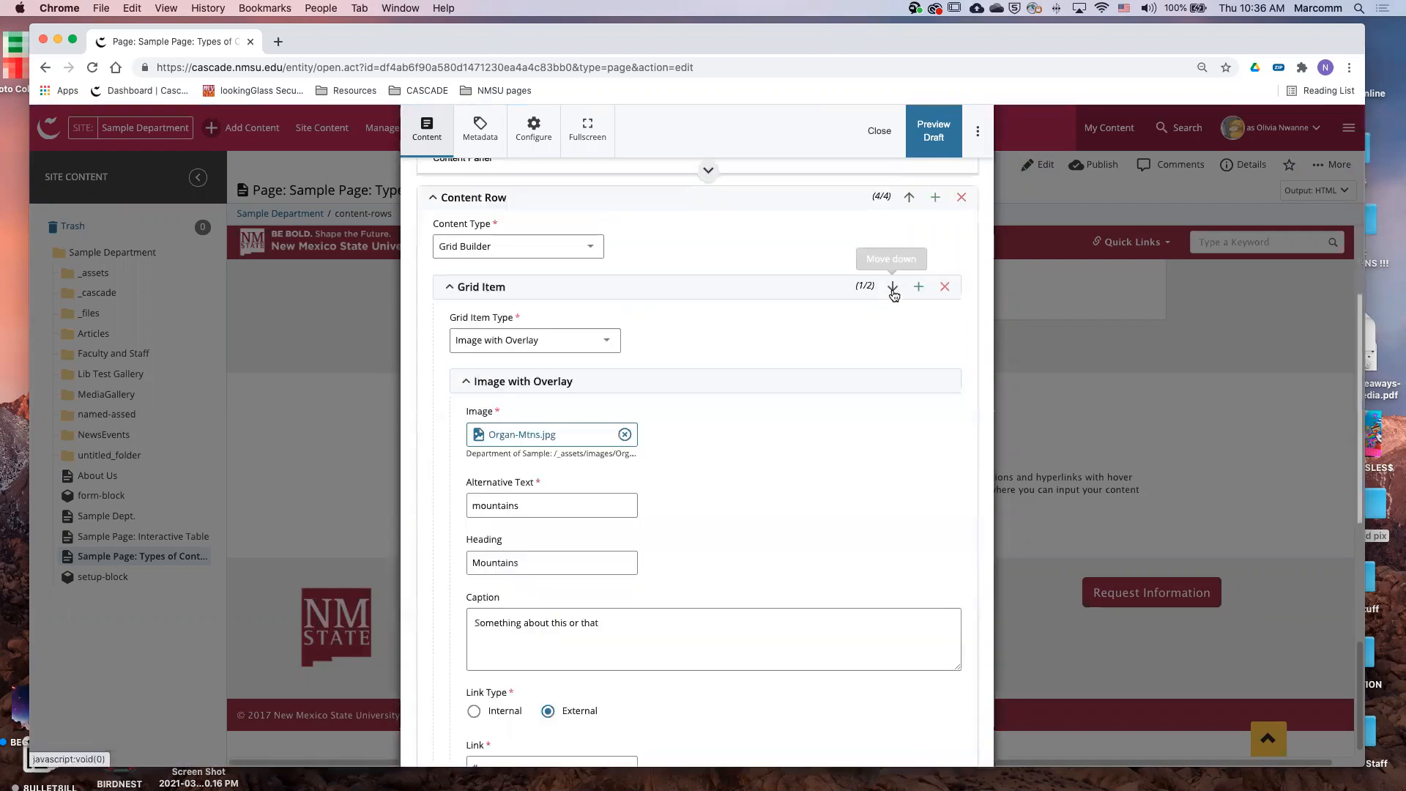
# Collapse the Image with Overlay grid item and bring the Large Content grid item's settings into view
pyautogui.click(449, 290)
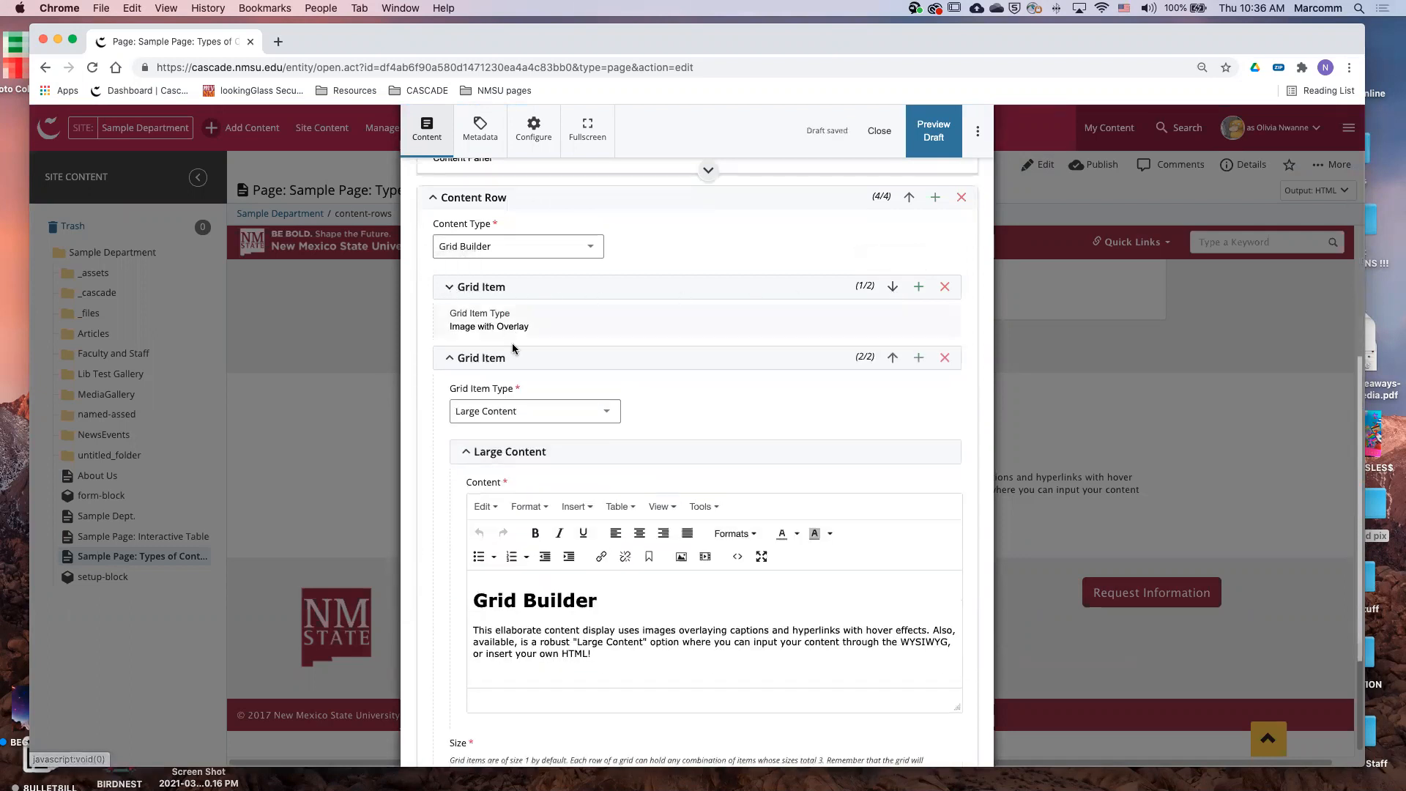
pyautogui.scroll(-1, 697, 437)
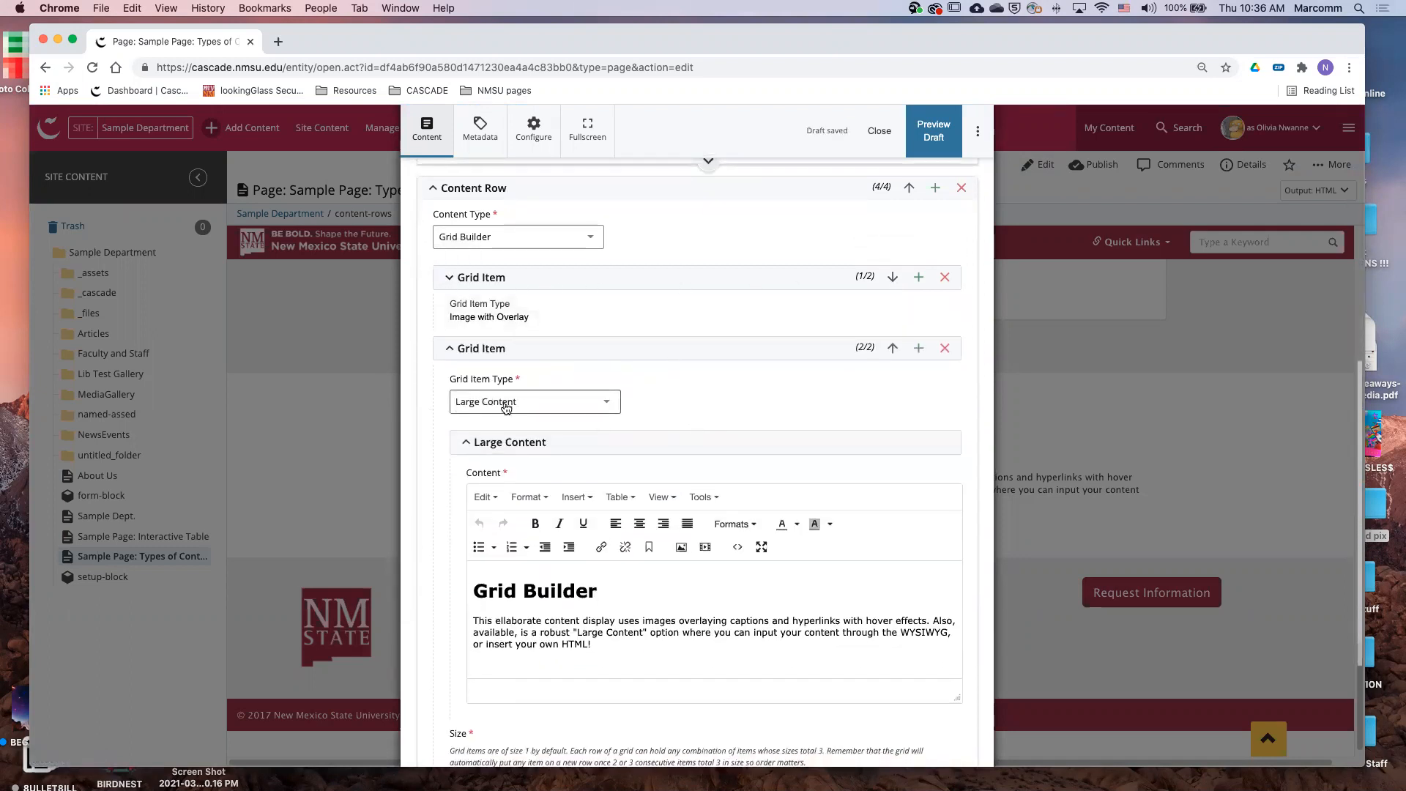
# Examine the Large Content grid item's text and Size setting, and collapse and re-expand the item
pyautogui.scroll(-4, 596, 465)
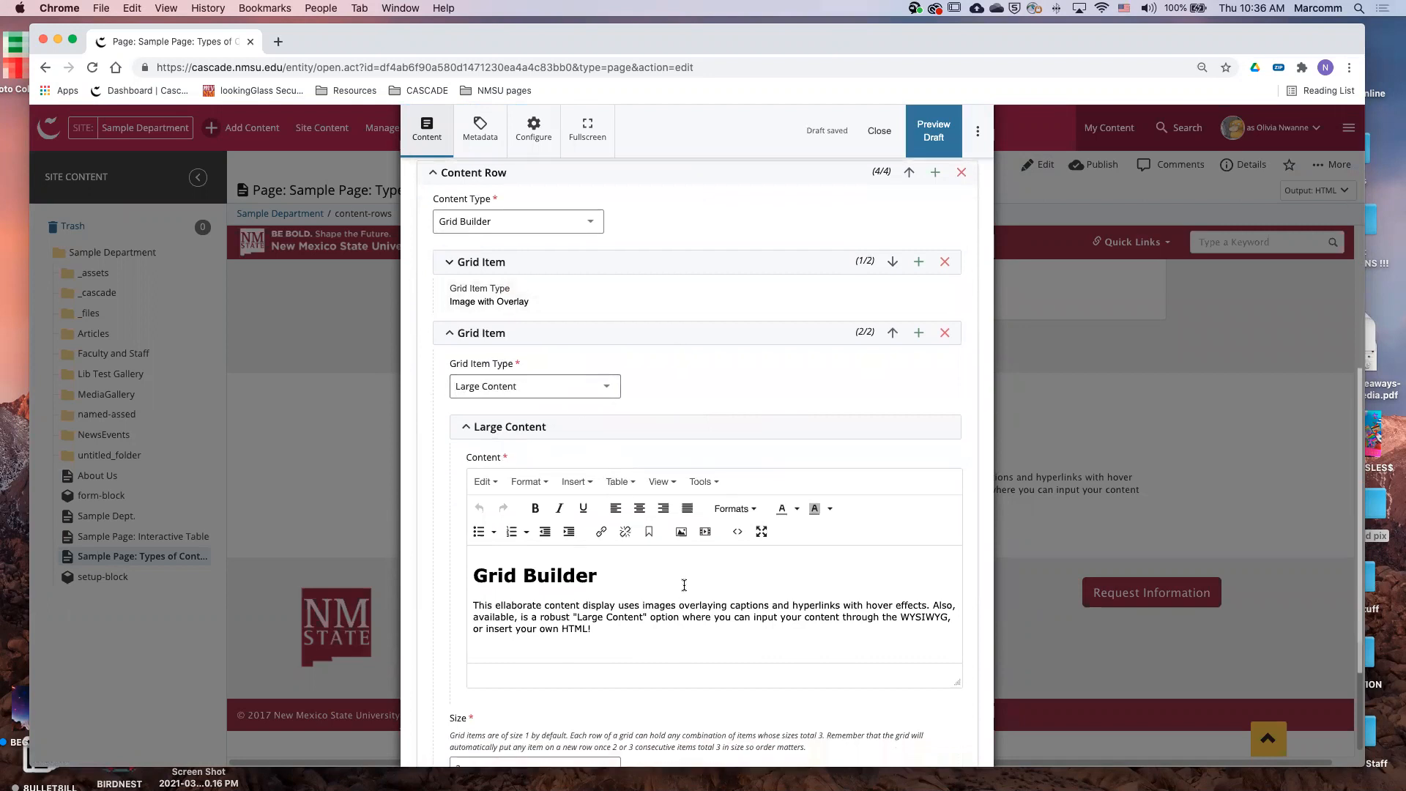
pyautogui.moveTo(615, 614); pyautogui.dragTo(473, 551)
pyautogui.click(669, 625)
pyautogui.scroll(-2, 622, 531)
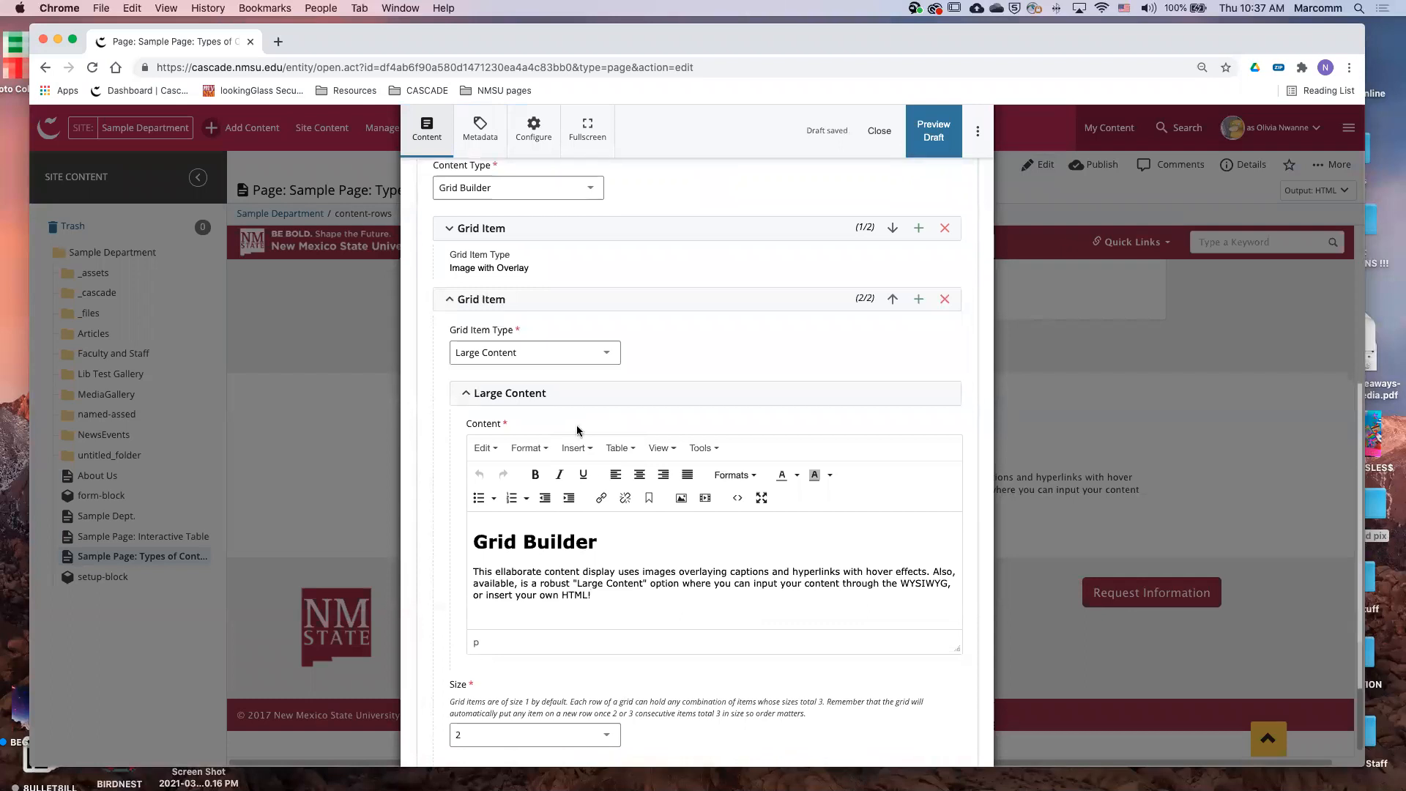
pyautogui.scroll(-3, 492, 418)
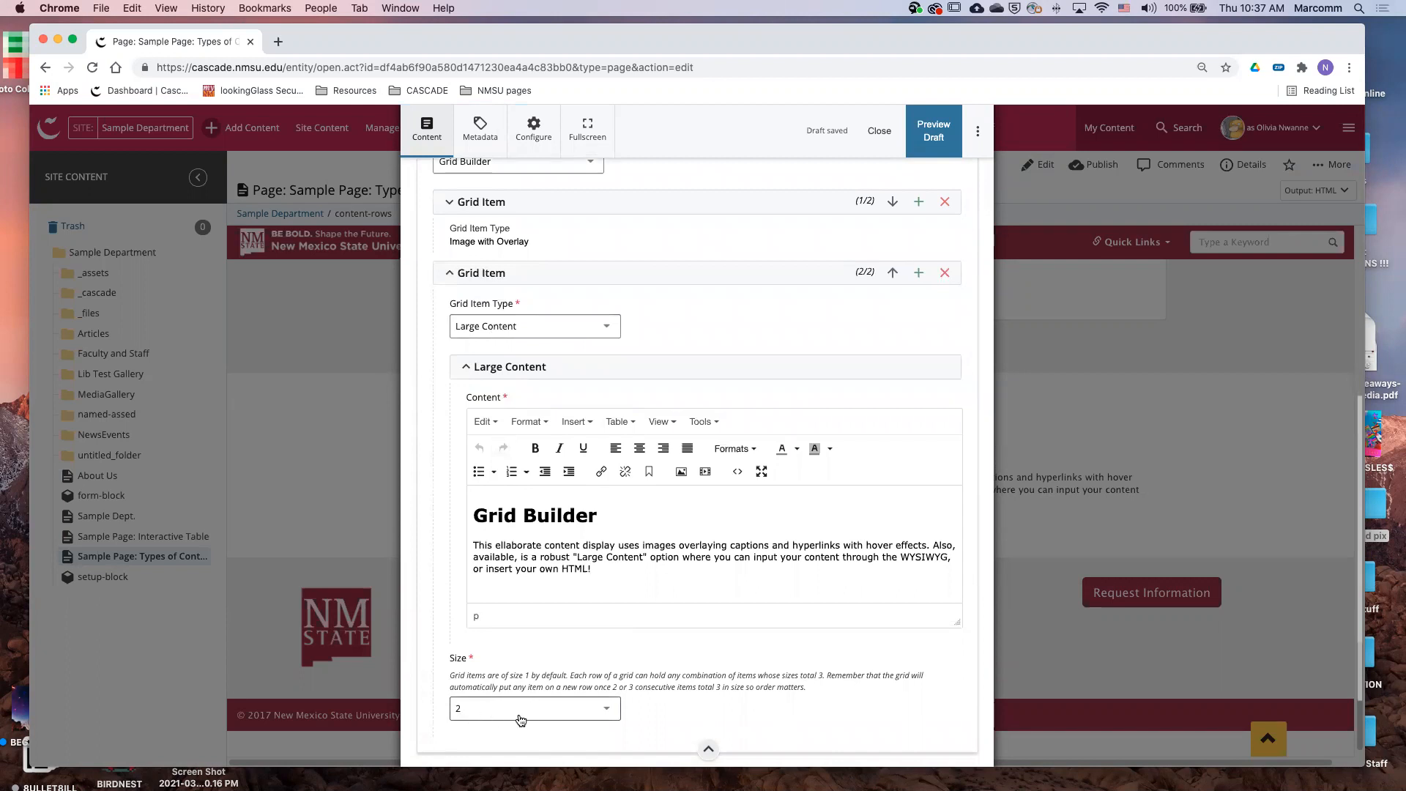
pyautogui.scroll(1, 666, 697)
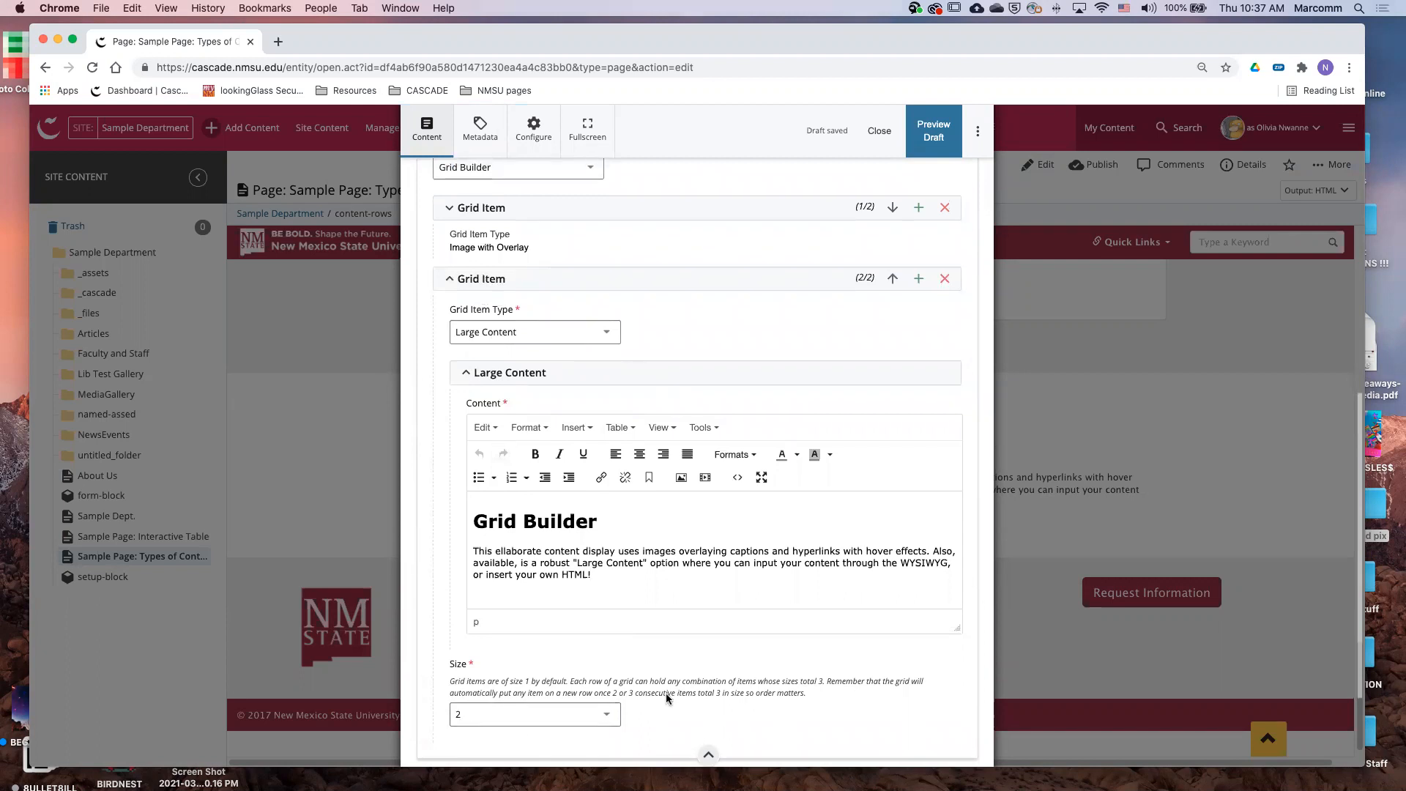
pyautogui.scroll(5, 666, 696)
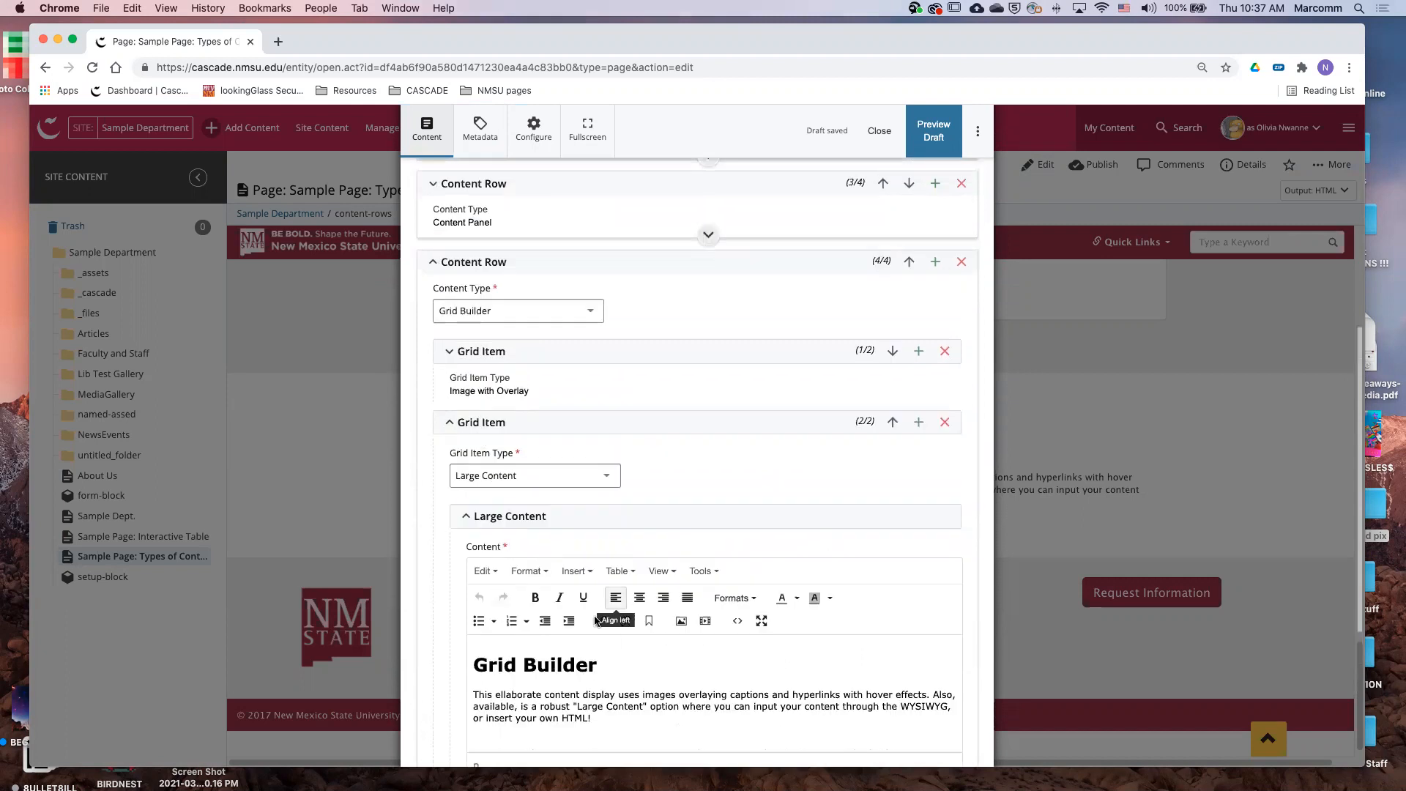
pyautogui.scroll(1, 519, 469)
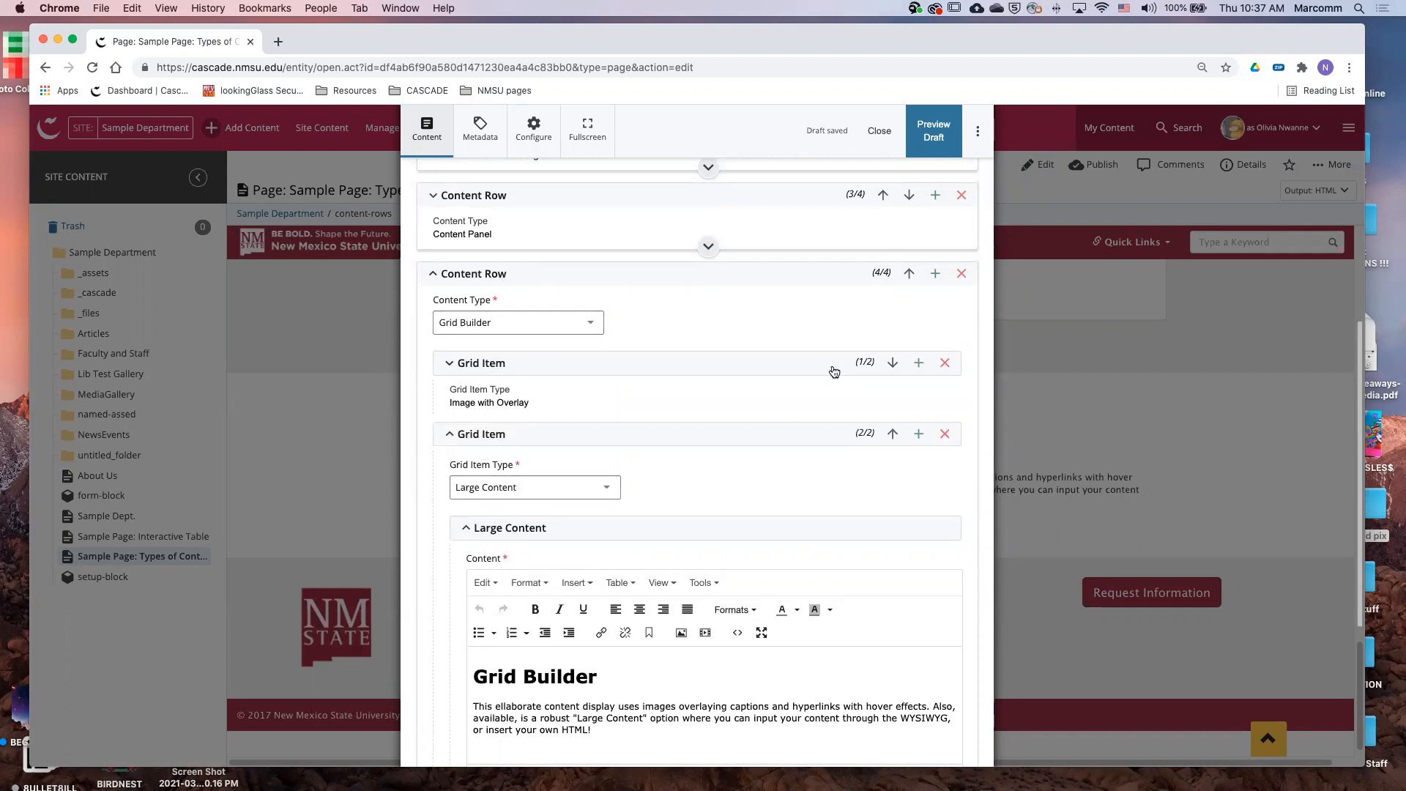
pyautogui.click(449, 433)
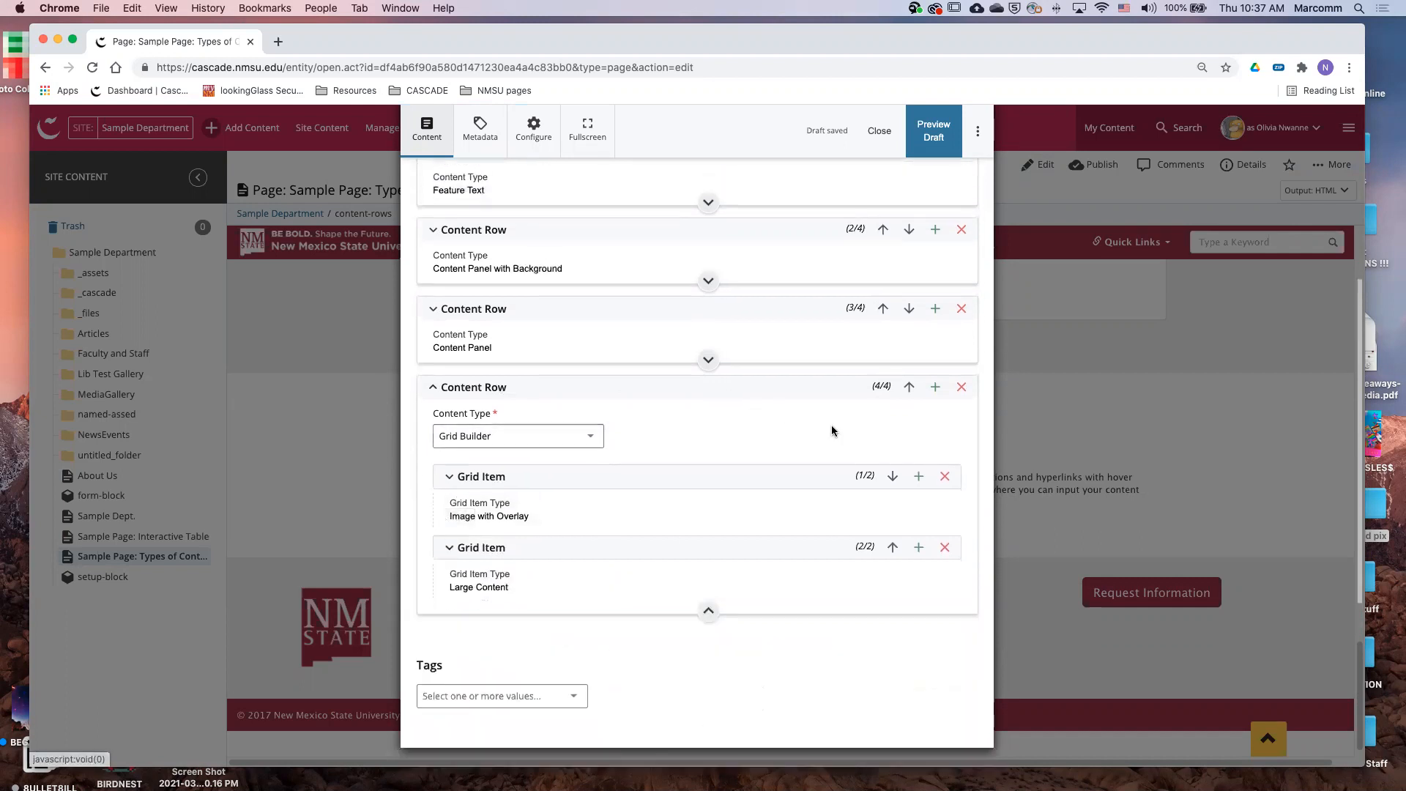
pyautogui.click(464, 550)
# Try setting the Large Content grid item's size to 1 and preview the draft
pyautogui.scroll(-5, 487, 669)
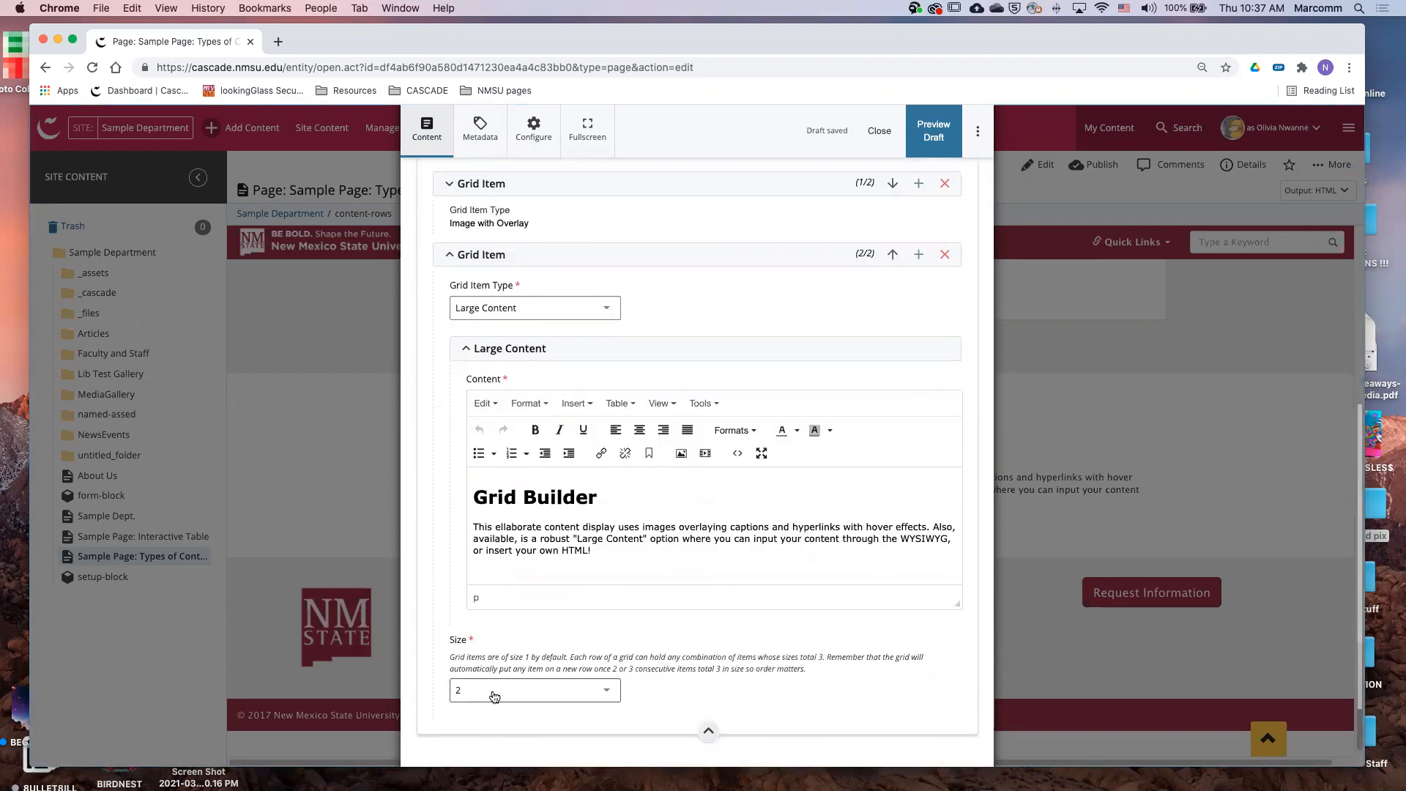
pyautogui.scroll(-1, 524, 644)
pyautogui.click(518, 672)
pyautogui.click(512, 697)
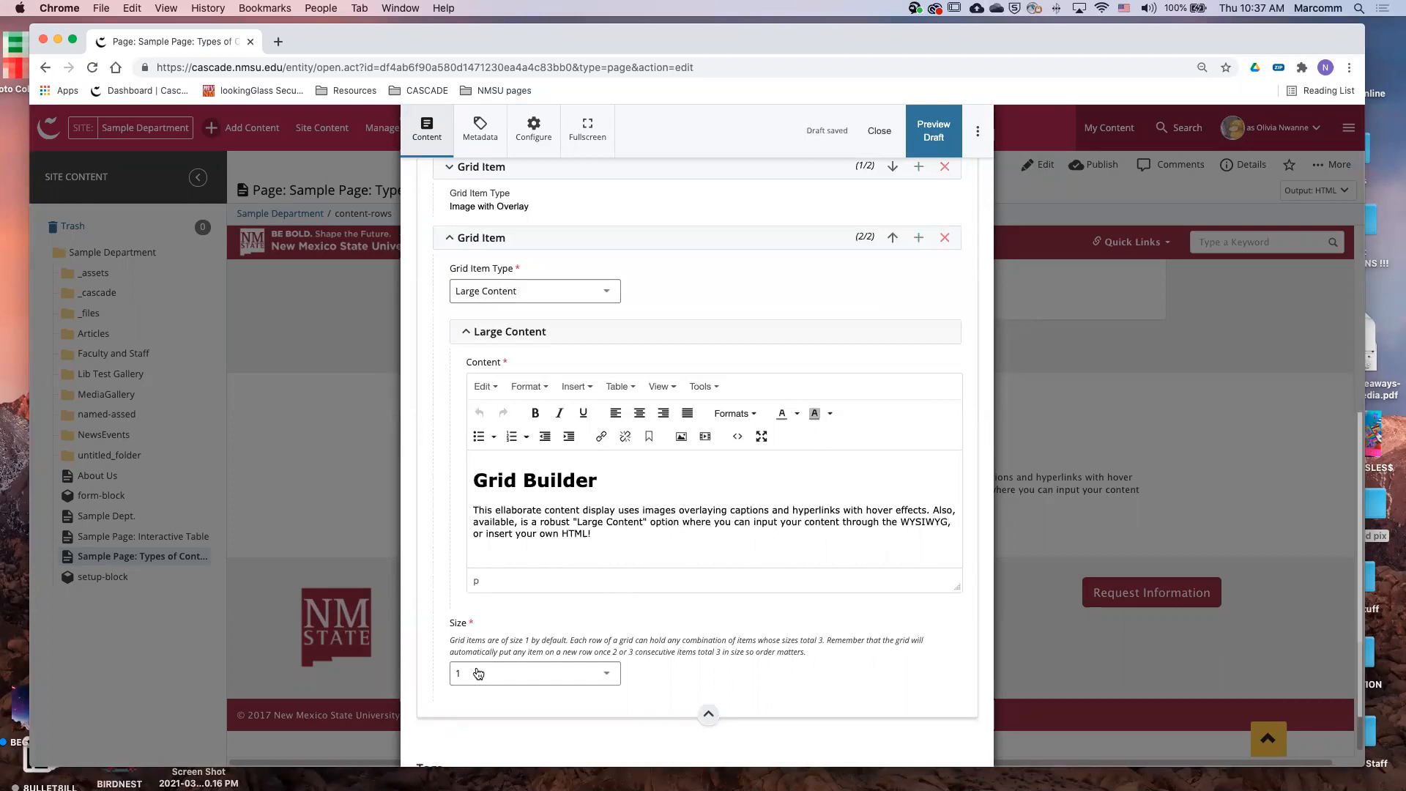
pyautogui.scroll(2, 779, 574)
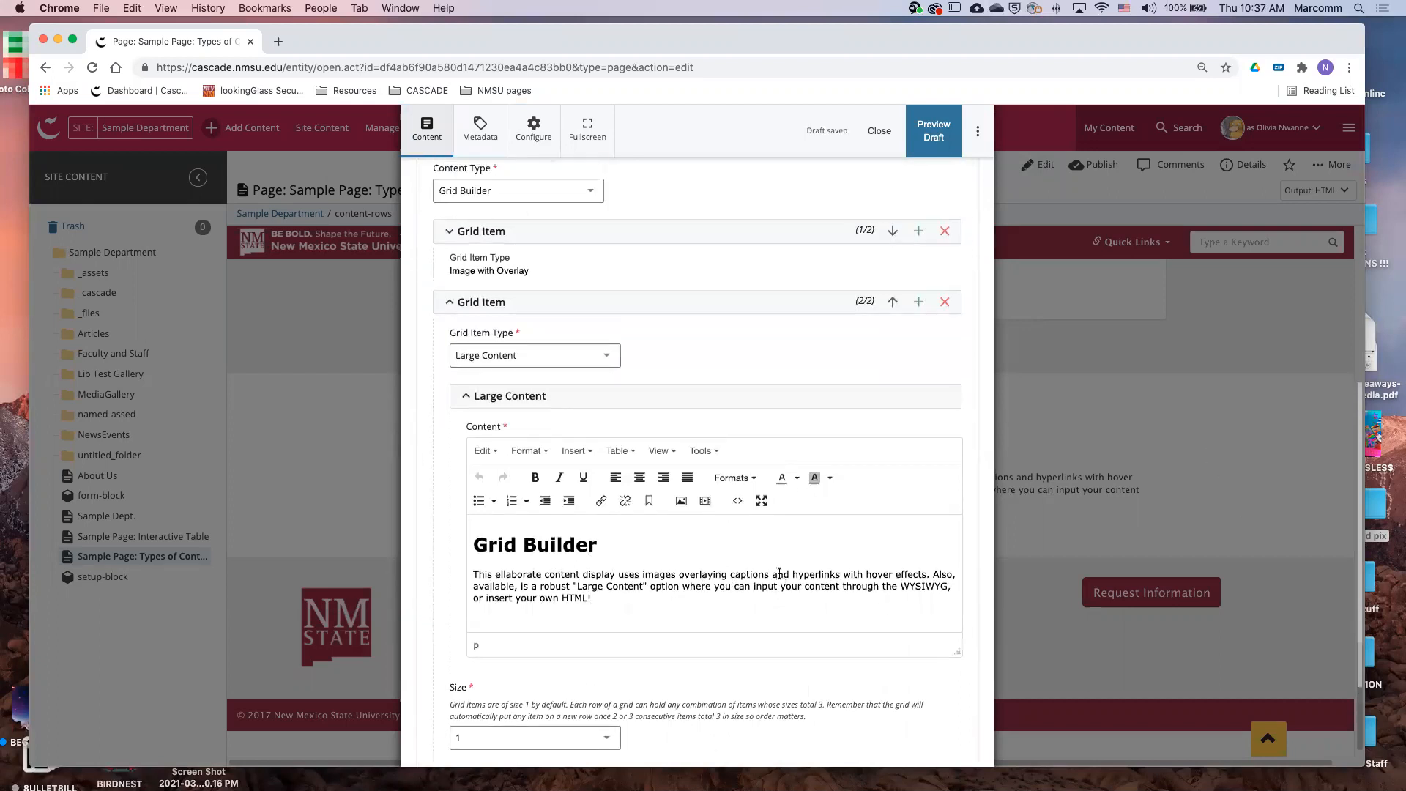
pyautogui.click(944, 138)
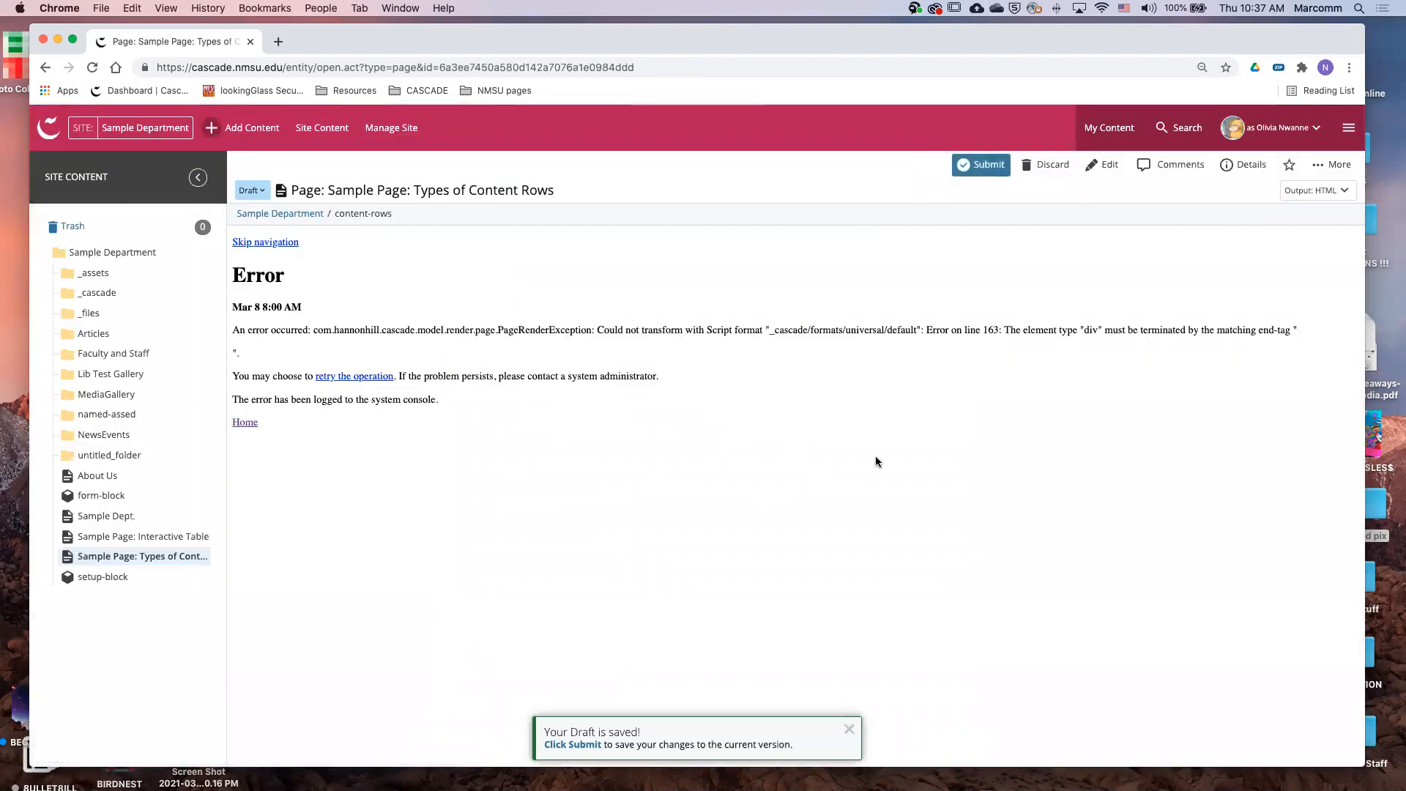
# Reopen the draft for editing and change the Large Content grid item's size in the Grid Builder row
pyautogui.click(1103, 164)
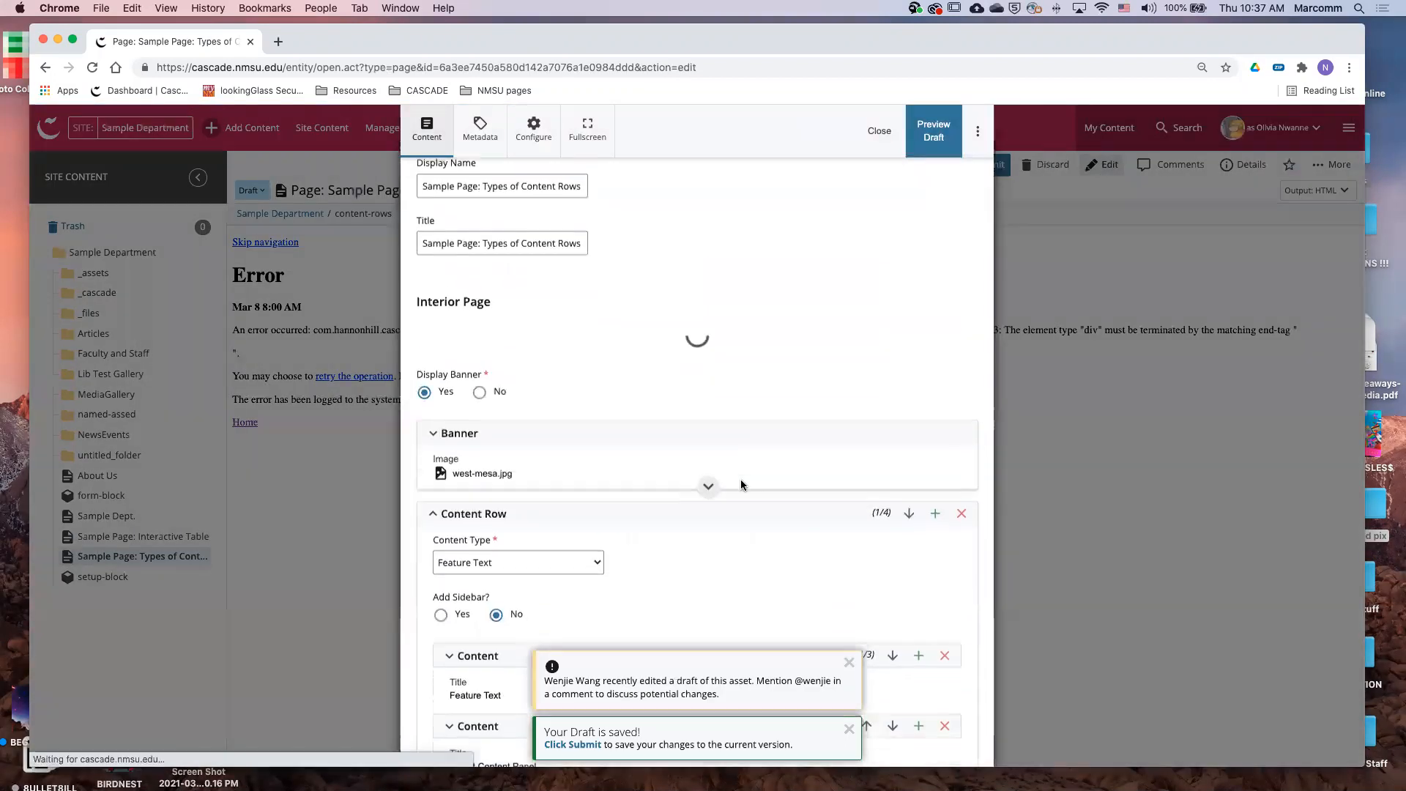
pyautogui.scroll(-10, 740, 480)
pyautogui.scroll(-5, 742, 485)
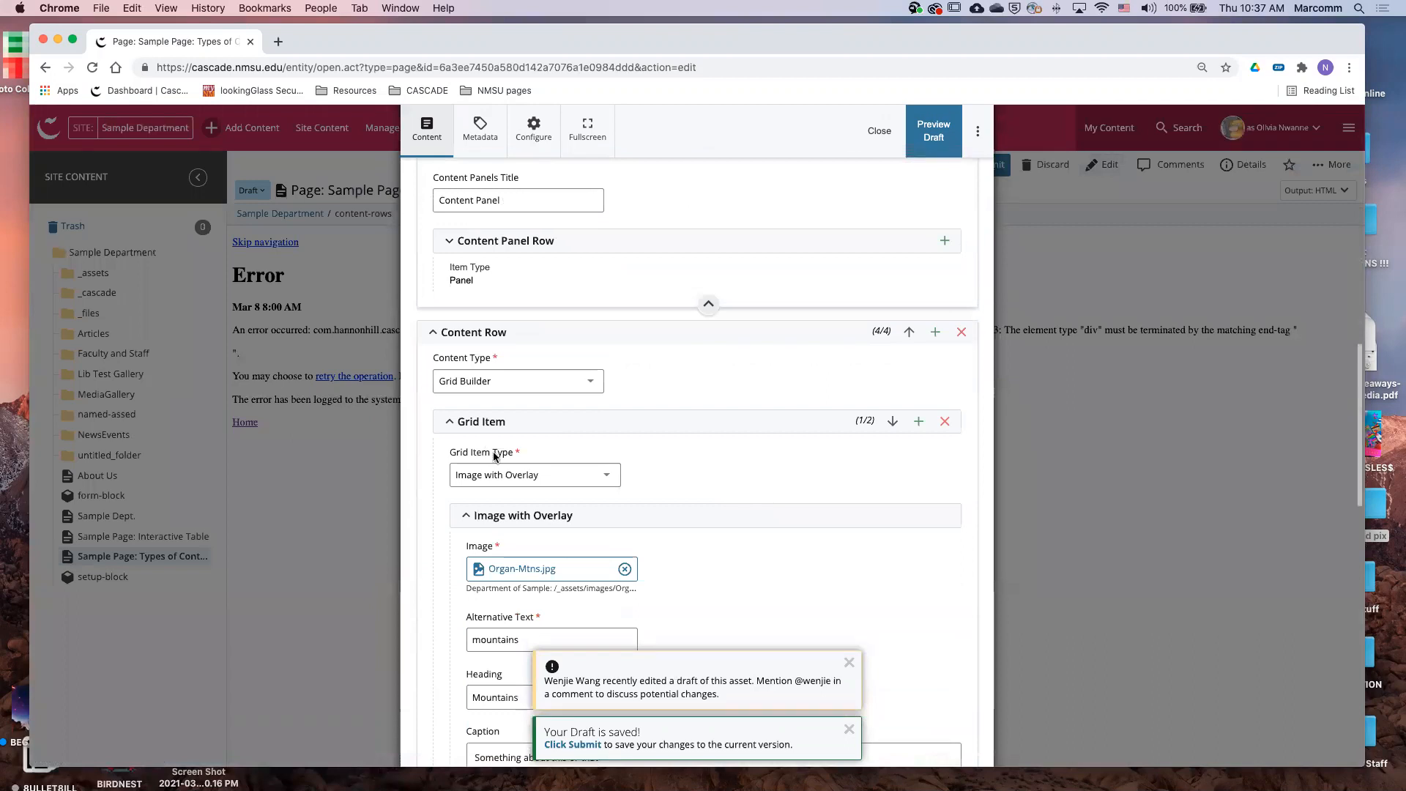
pyautogui.scroll(-5, 729, 439)
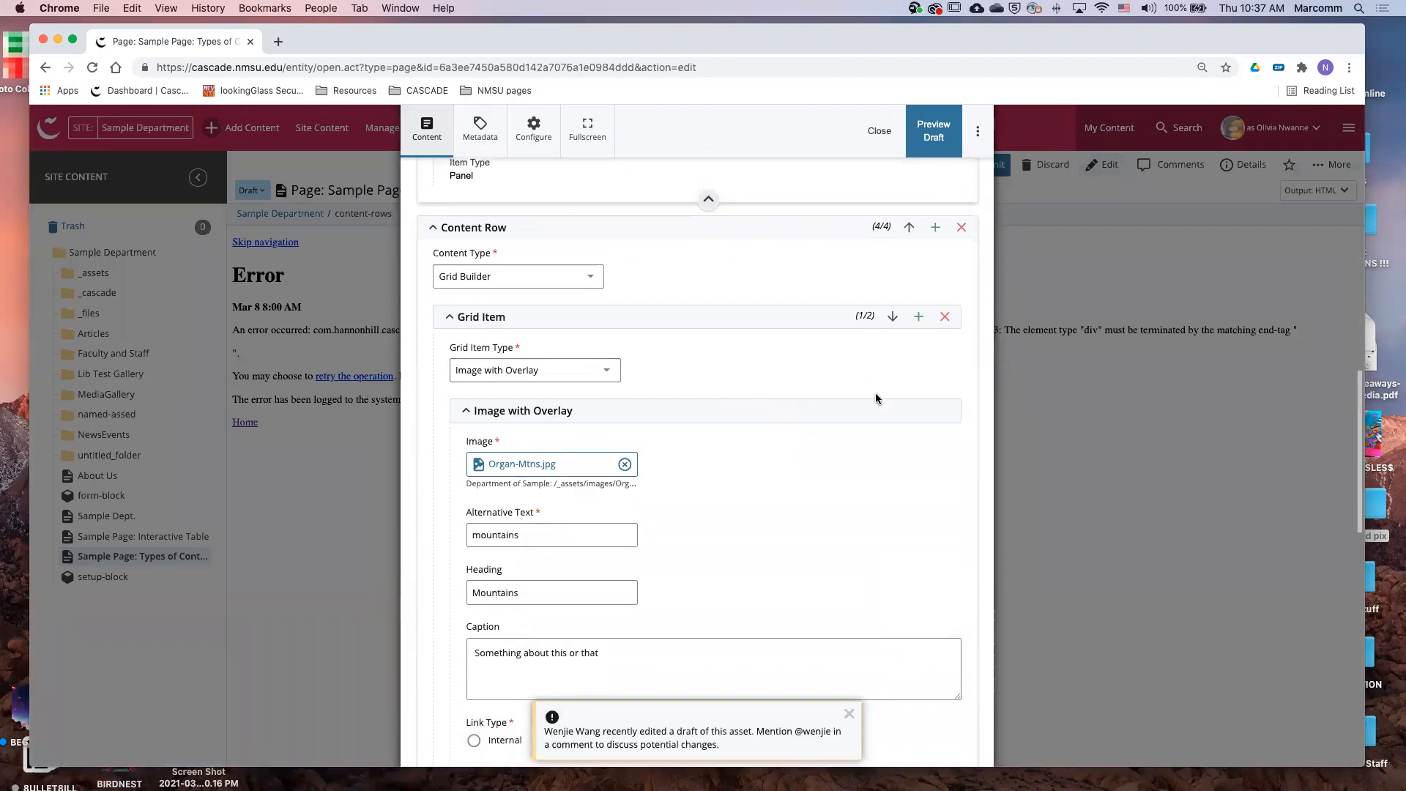
pyautogui.click(850, 714)
pyautogui.scroll(-2, 675, 609)
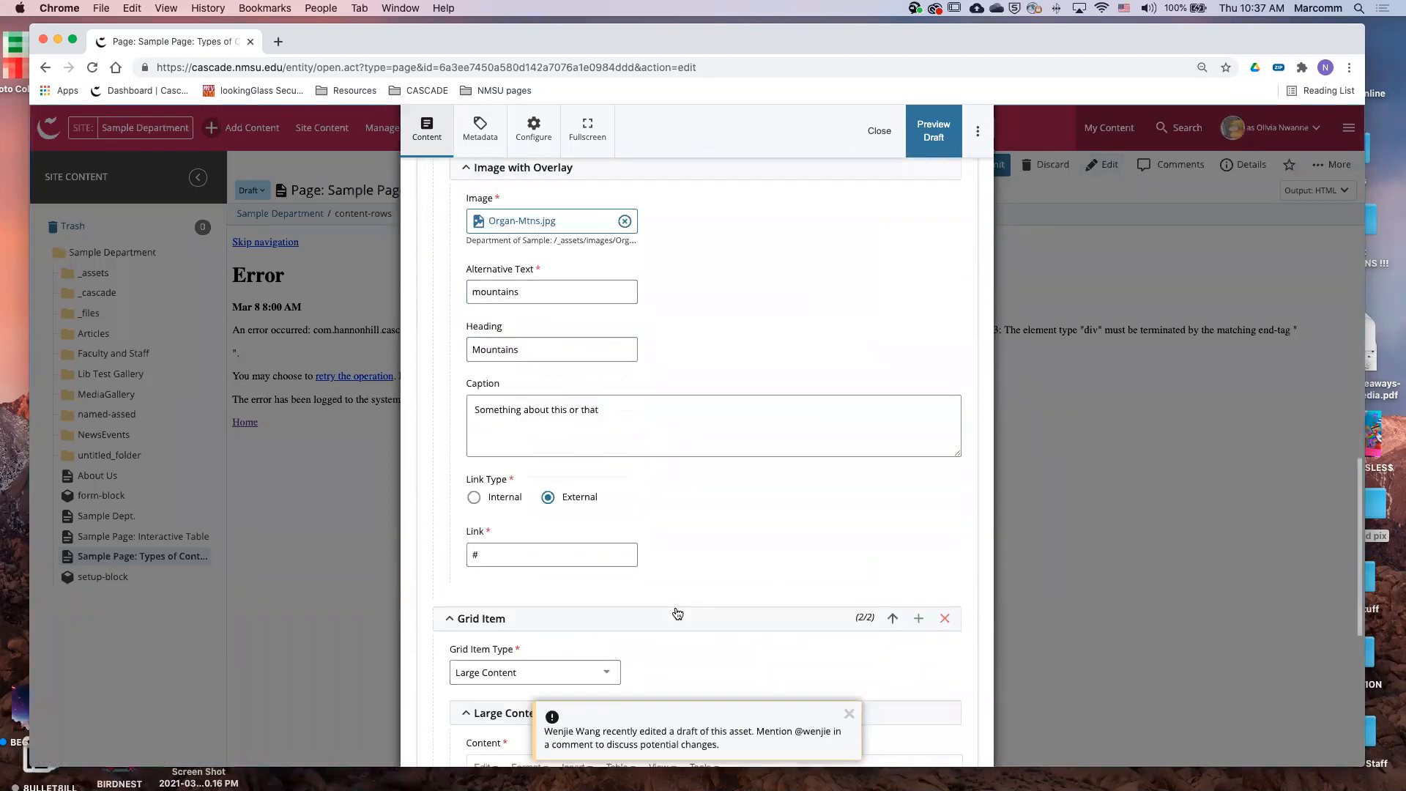
pyautogui.scroll(-2, 728, 660)
pyautogui.scroll(-4, 727, 659)
pyautogui.click(568, 673)
pyautogui.click(471, 718)
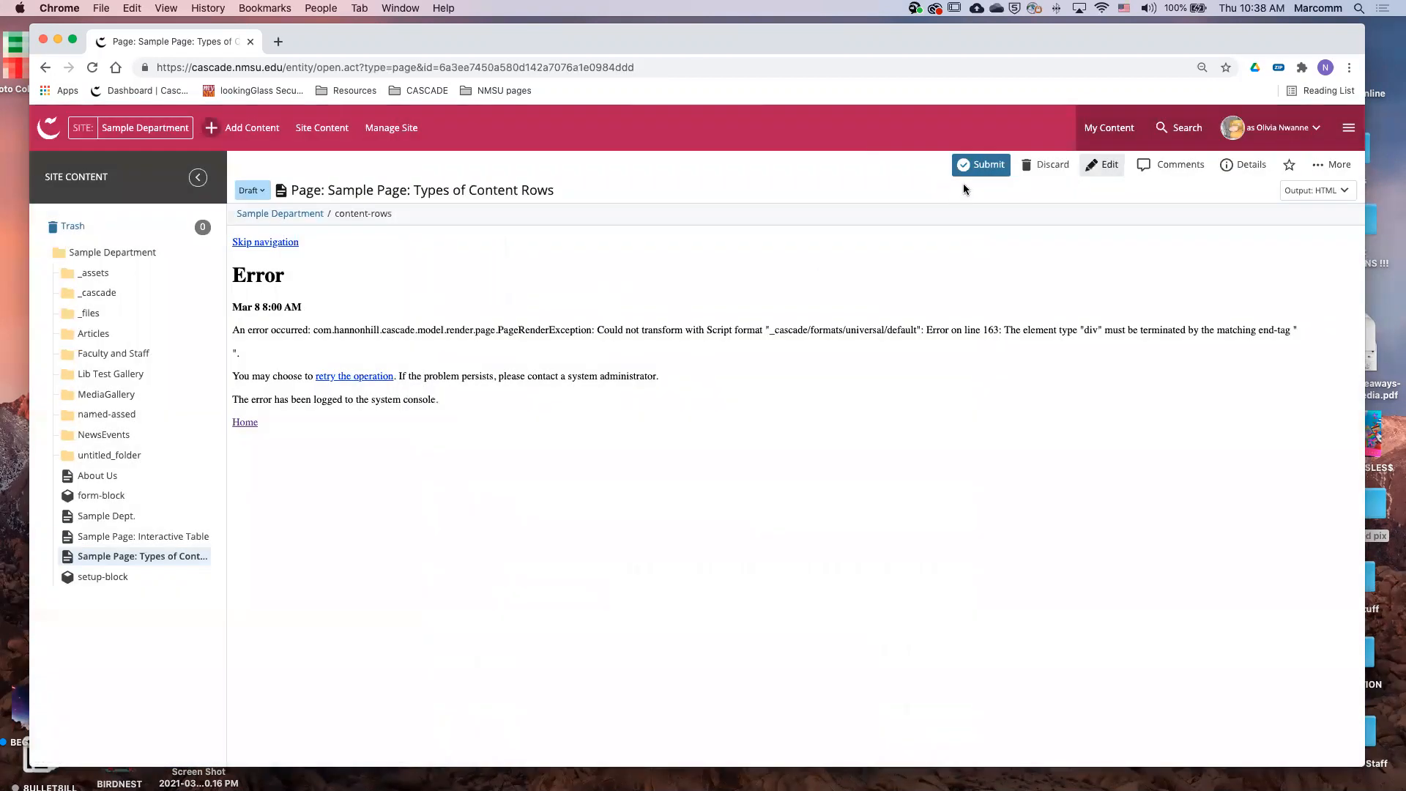
# Discard the draft and view the Grid Builder row on the current version of the page
pyautogui.click(1046, 164)
pyautogui.click(820, 164)
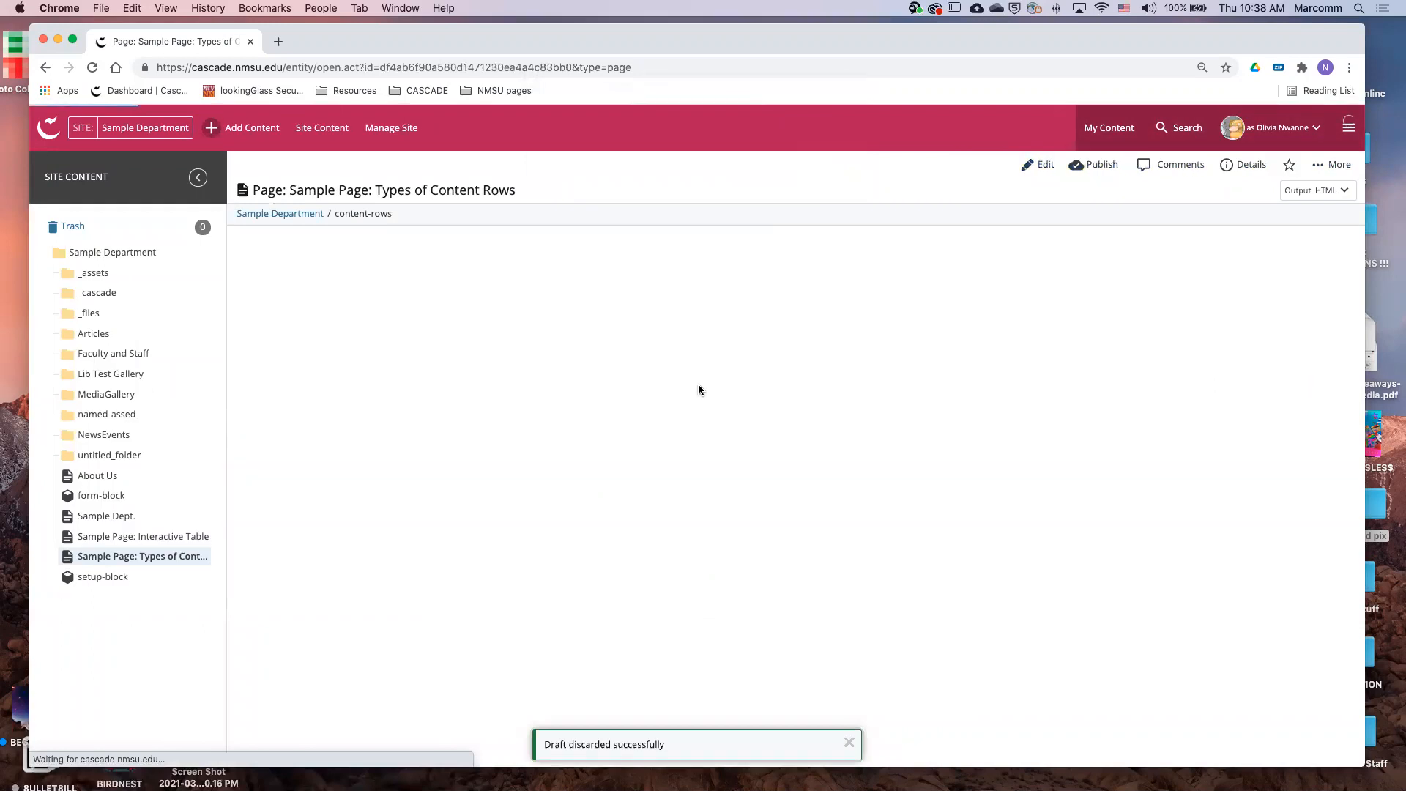
pyautogui.scroll(-10, 780, 492)
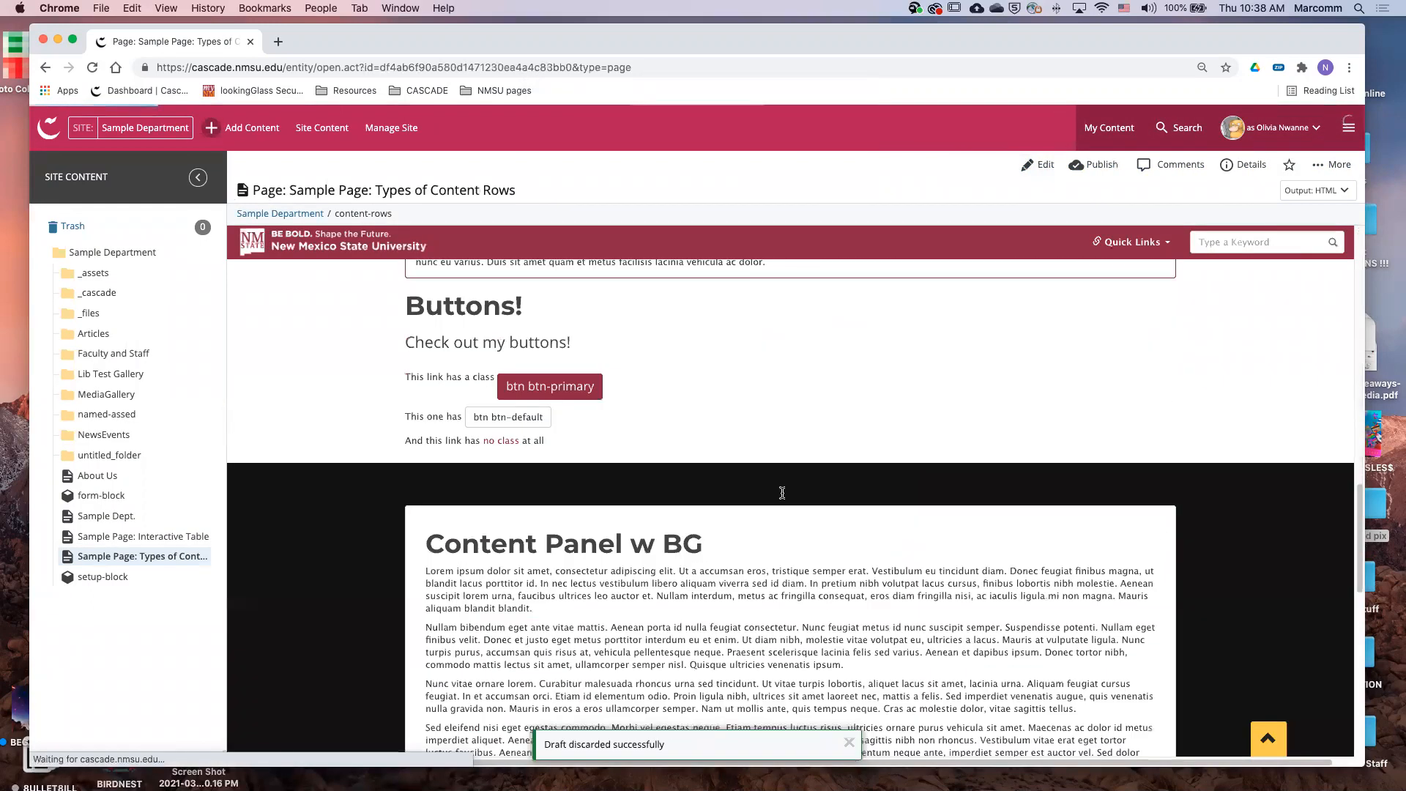
pyautogui.scroll(-10, 782, 492)
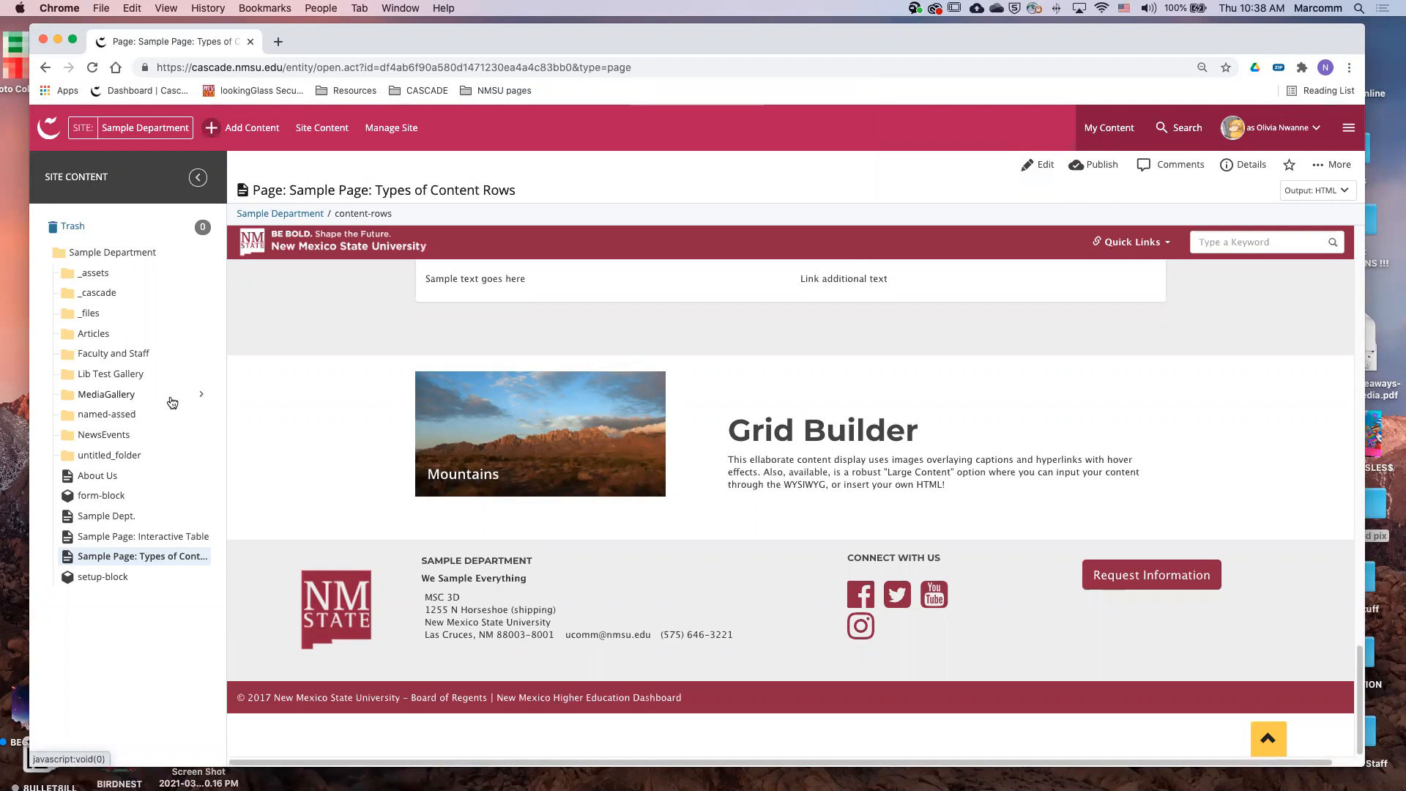
# Open the MediaGallery folder and create a new page in it with the Interior Page type
pyautogui.click(197, 396)
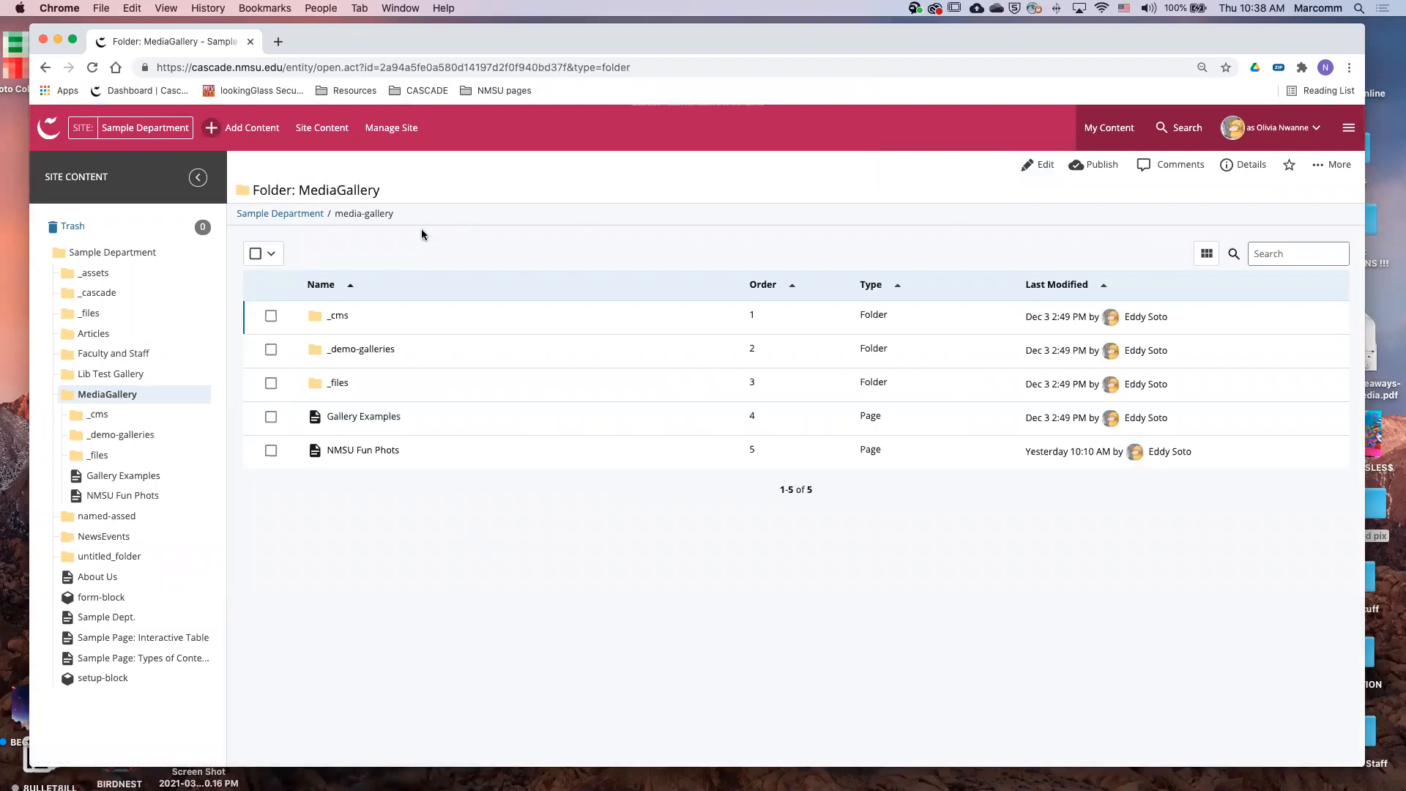
pyautogui.click(226, 132)
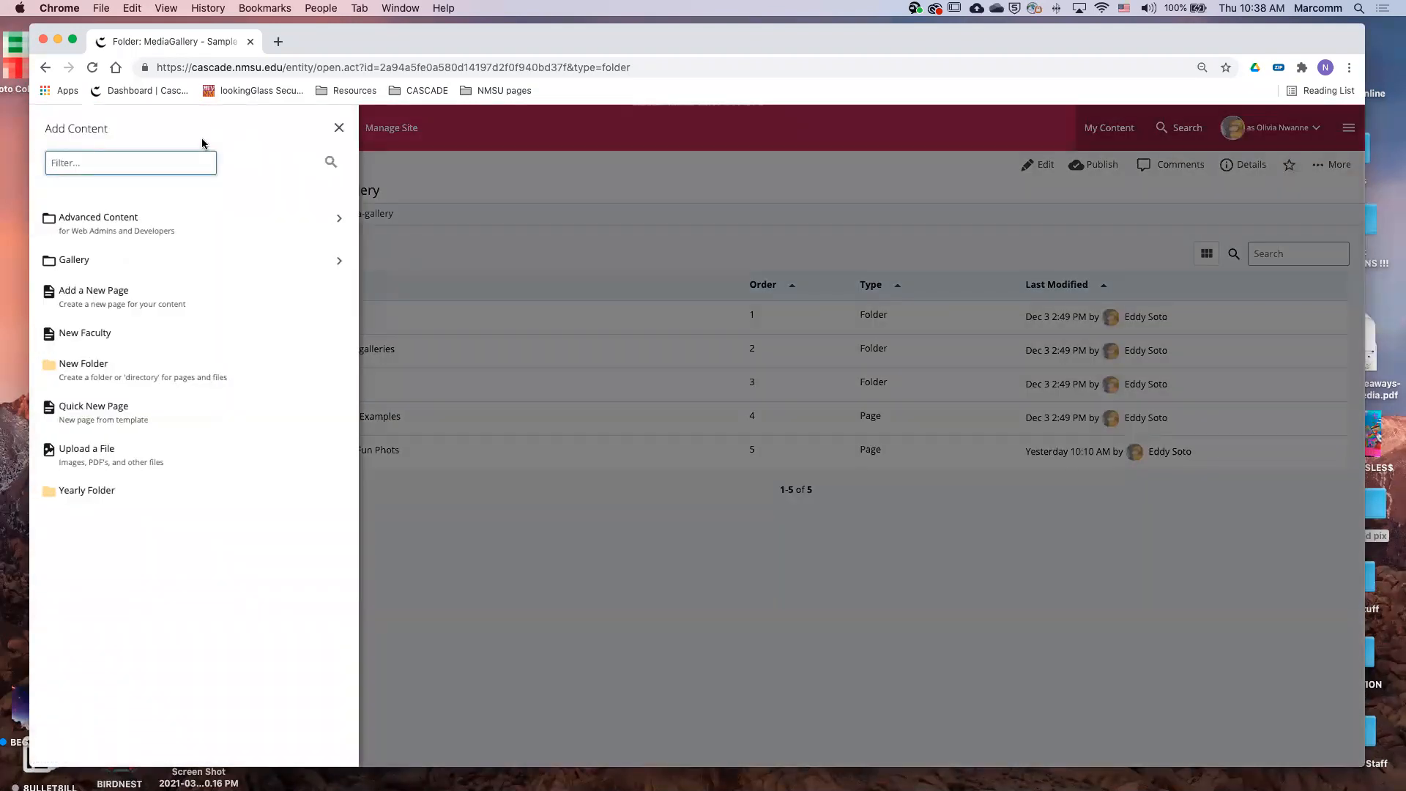
pyautogui.click(99, 307)
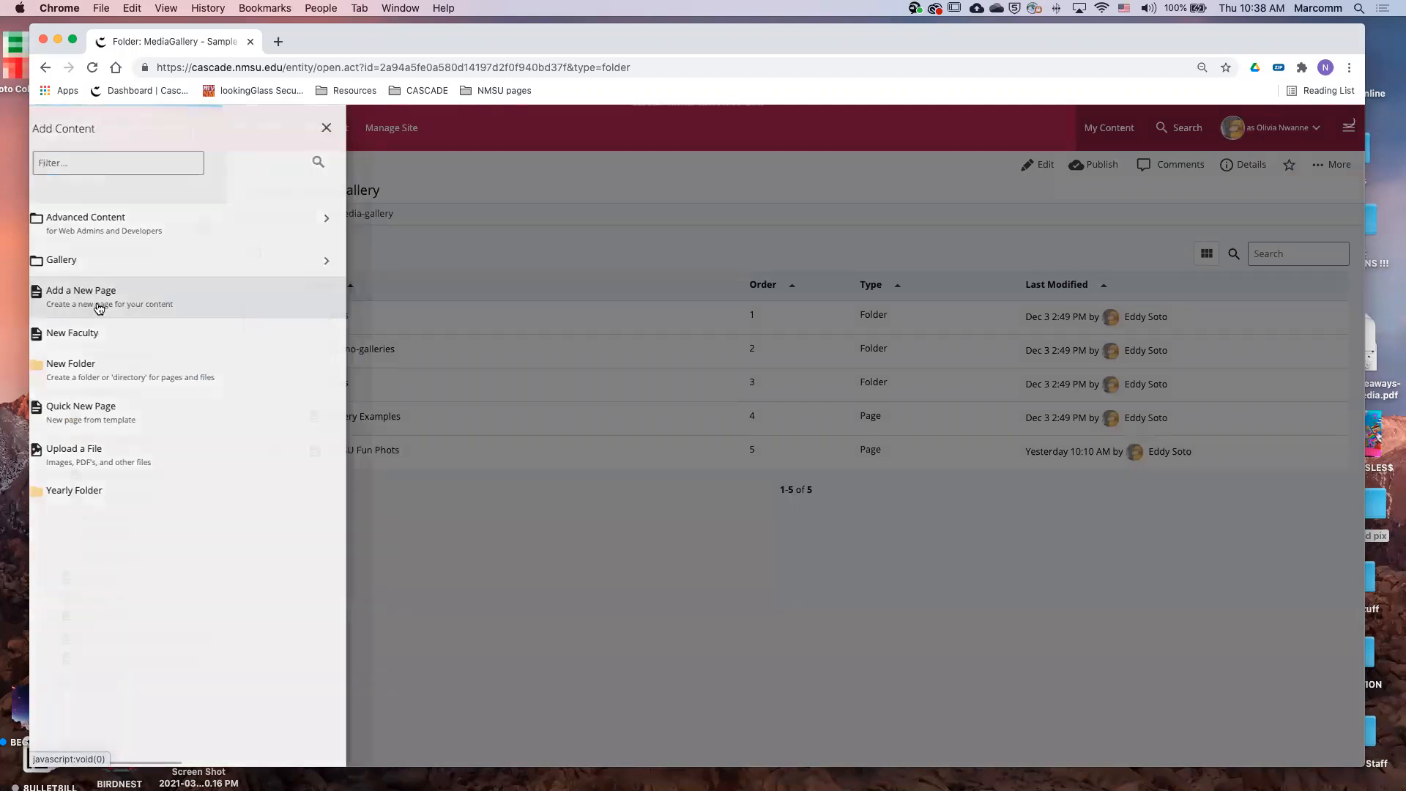
pyautogui.click(486, 423)
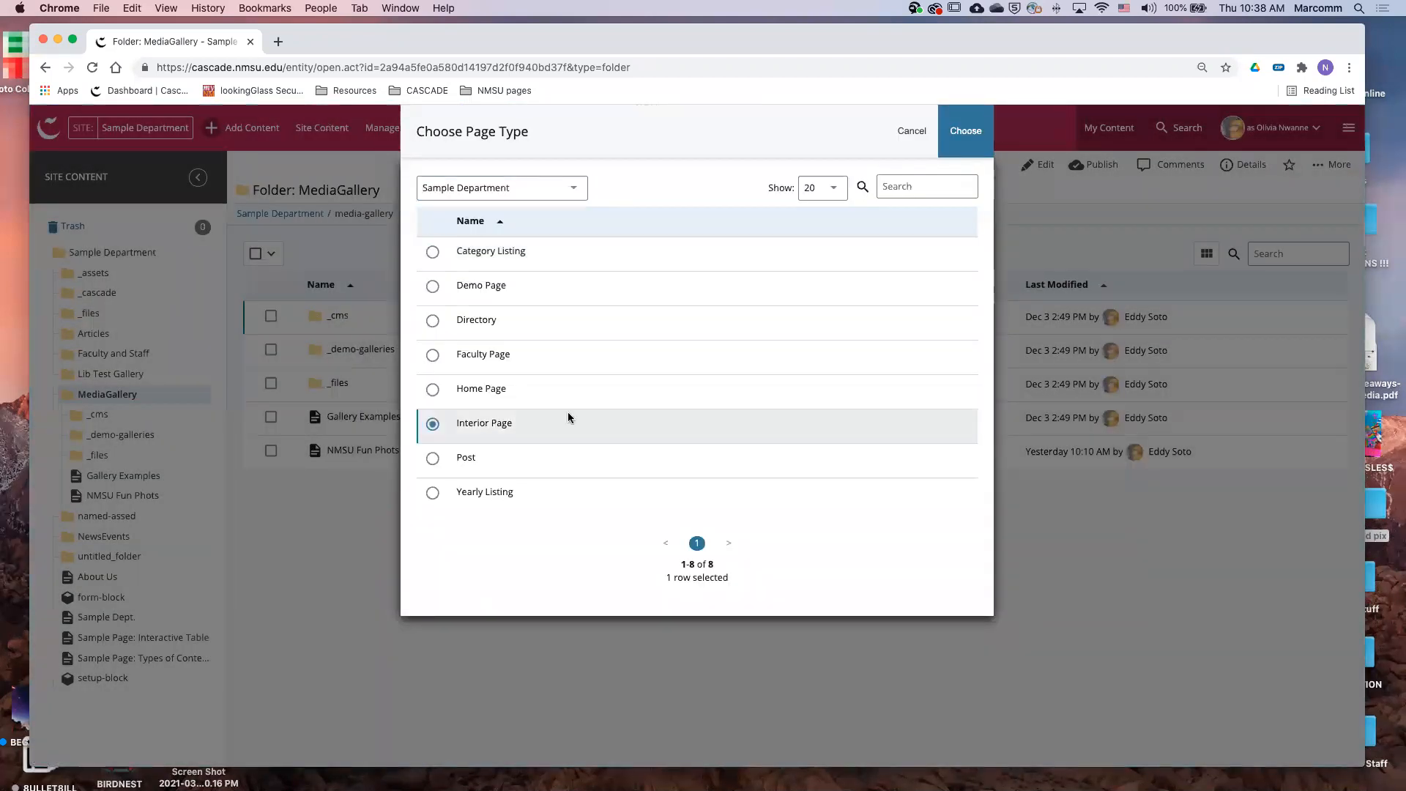
pyautogui.click(959, 132)
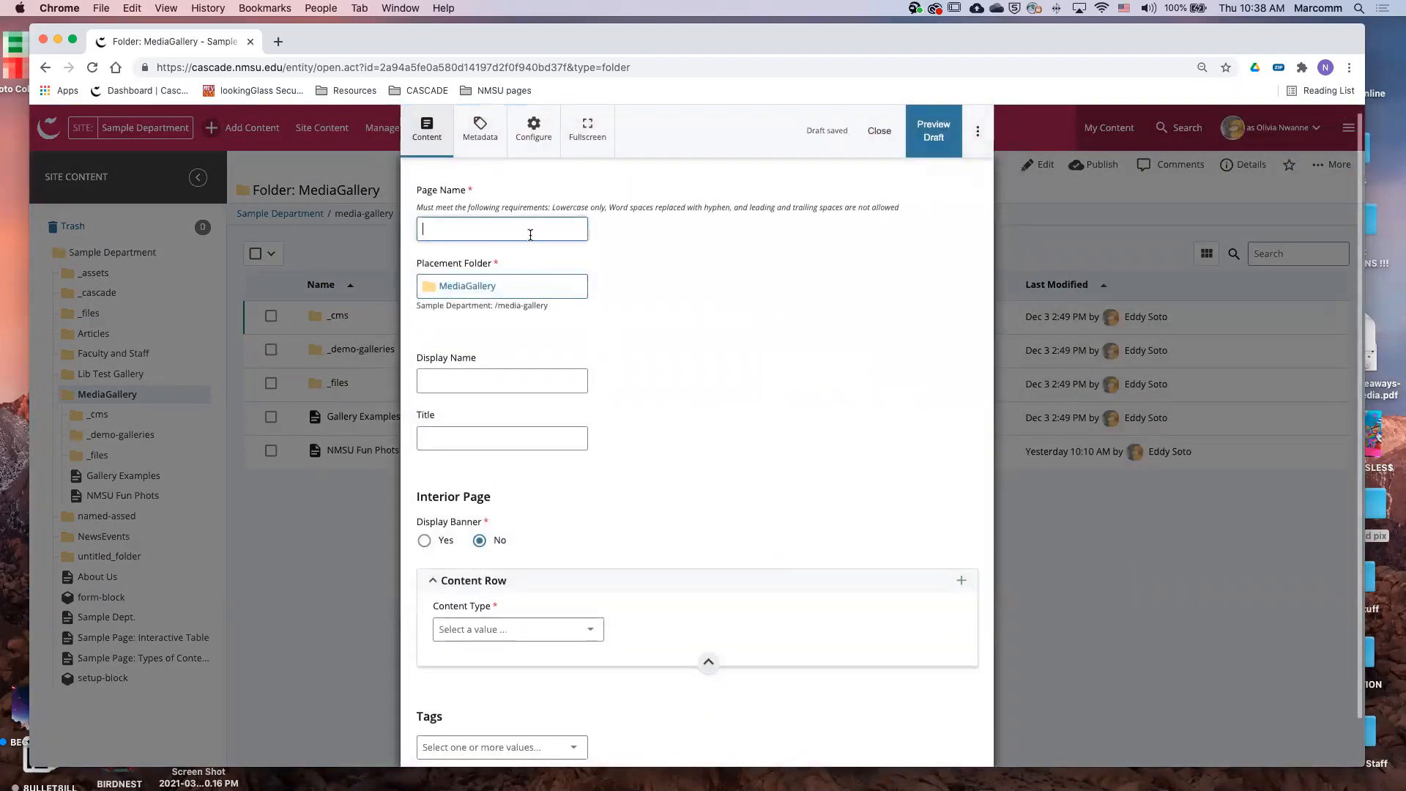
# Name the new page picture-showcase and set its title to Picture Showcase
pyautogui.write('picture-showcase')
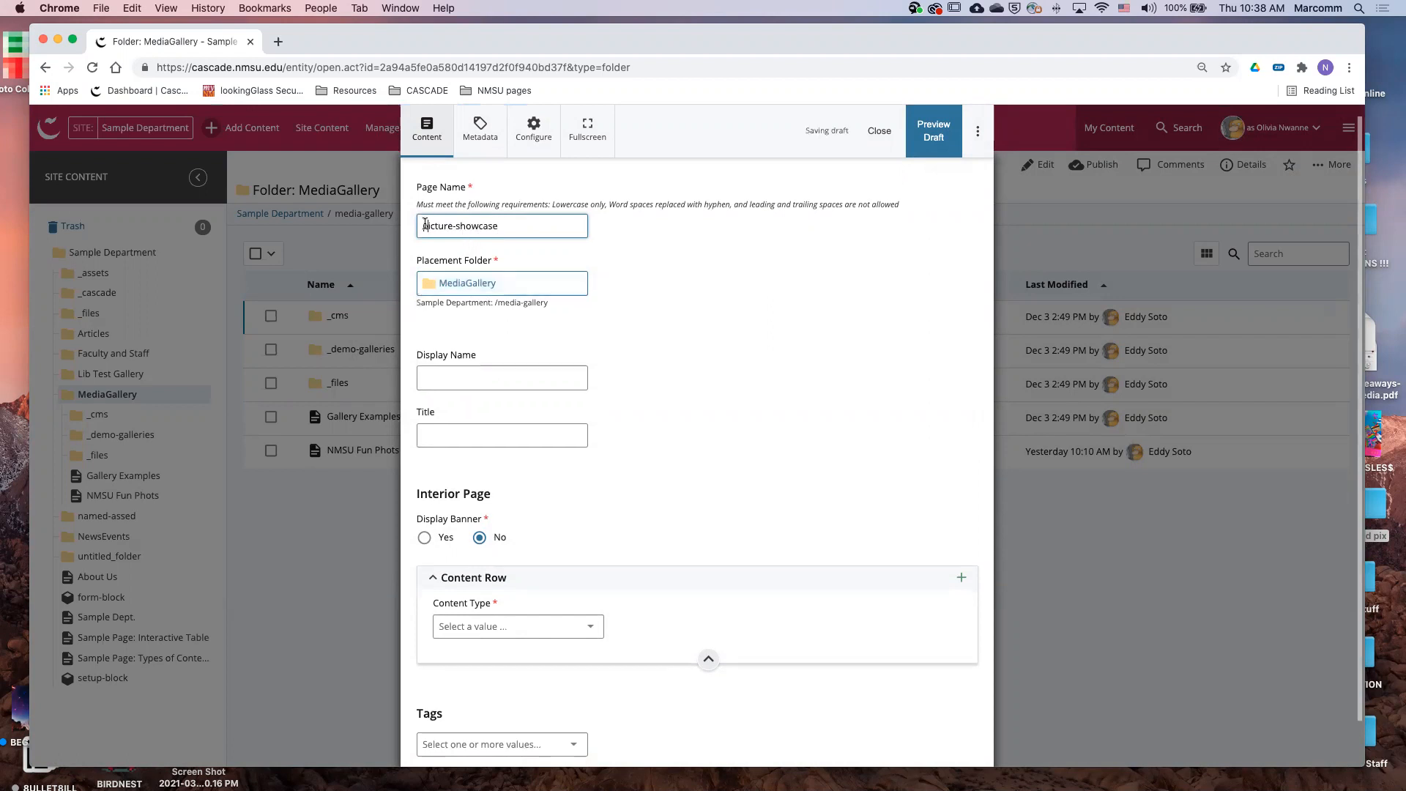
pyautogui.scroll(-1, 498, 278)
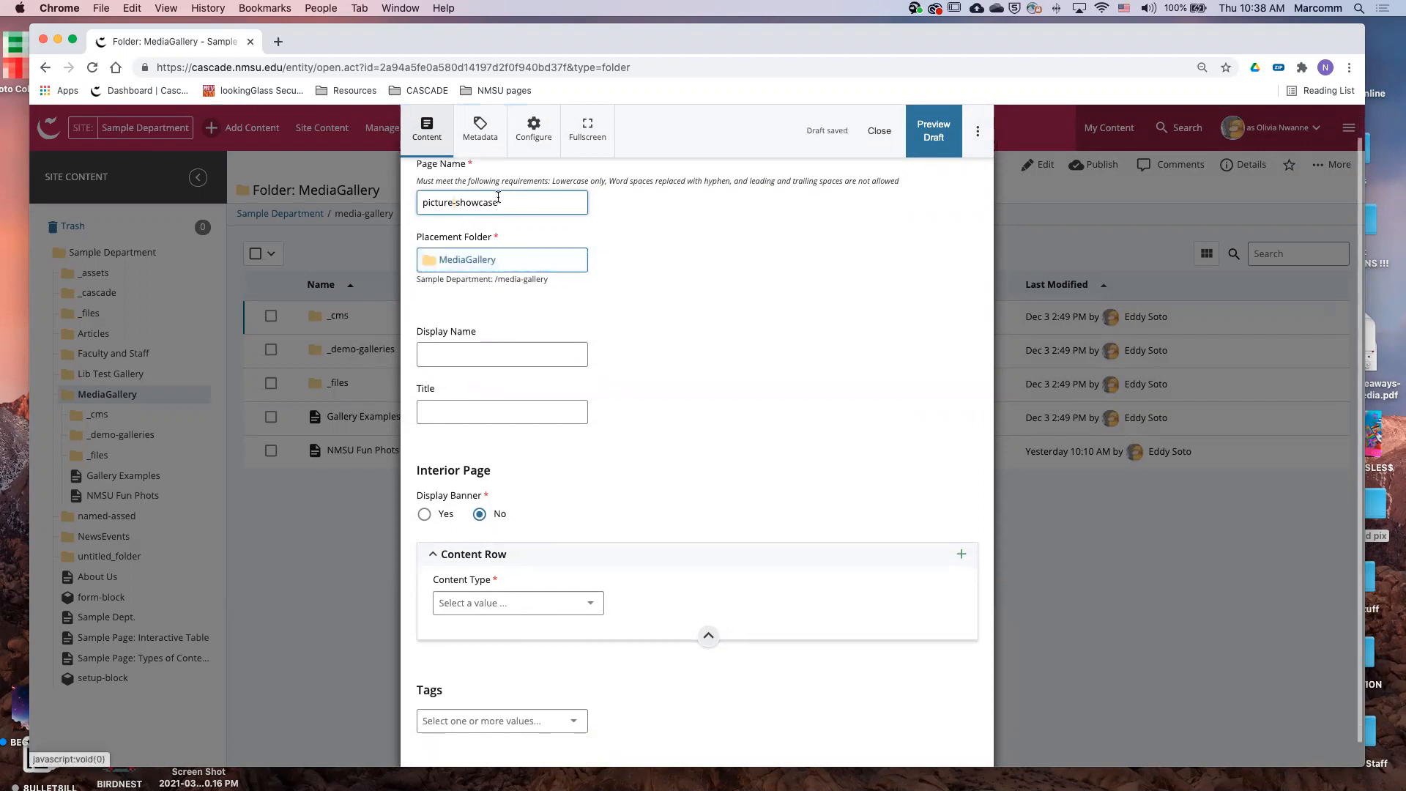
pyautogui.moveTo(508, 202); pyautogui.dragTo(413, 207)
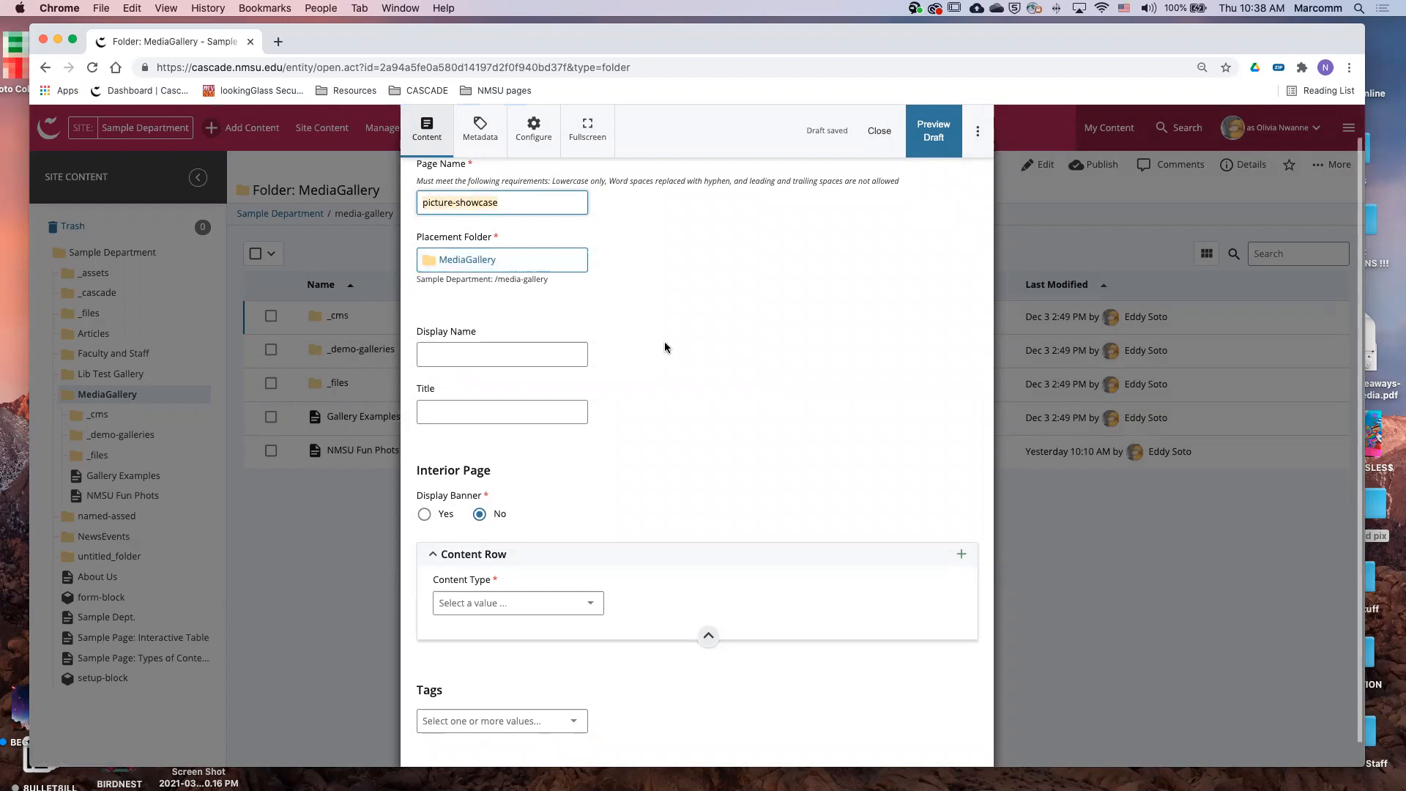
pyautogui.scroll(-1, 665, 342)
pyautogui.click(521, 386)
pyautogui.write('Picture Showcase')
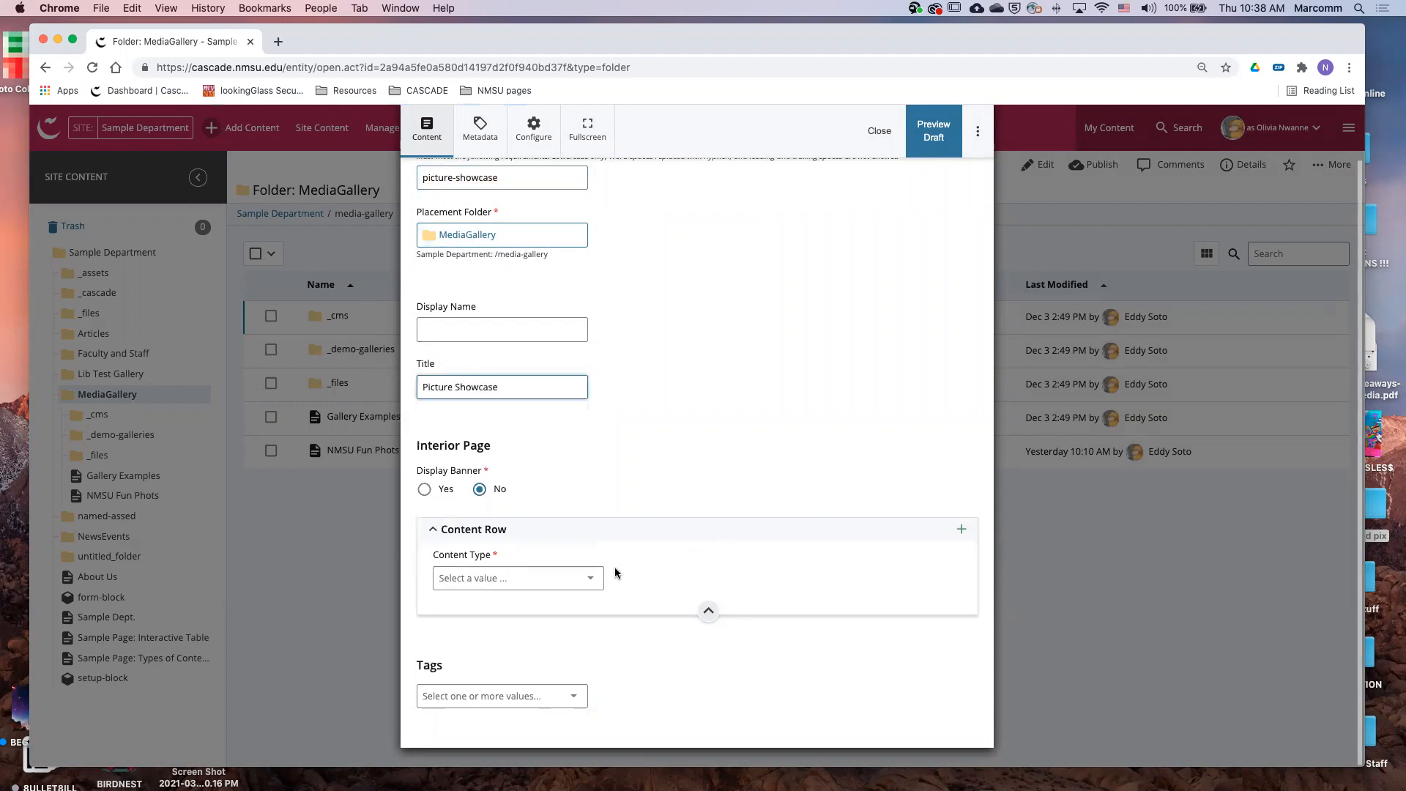
# Set the content row's type to Grid Builder and its first grid item's type to Large Content
pyautogui.click(588, 578)
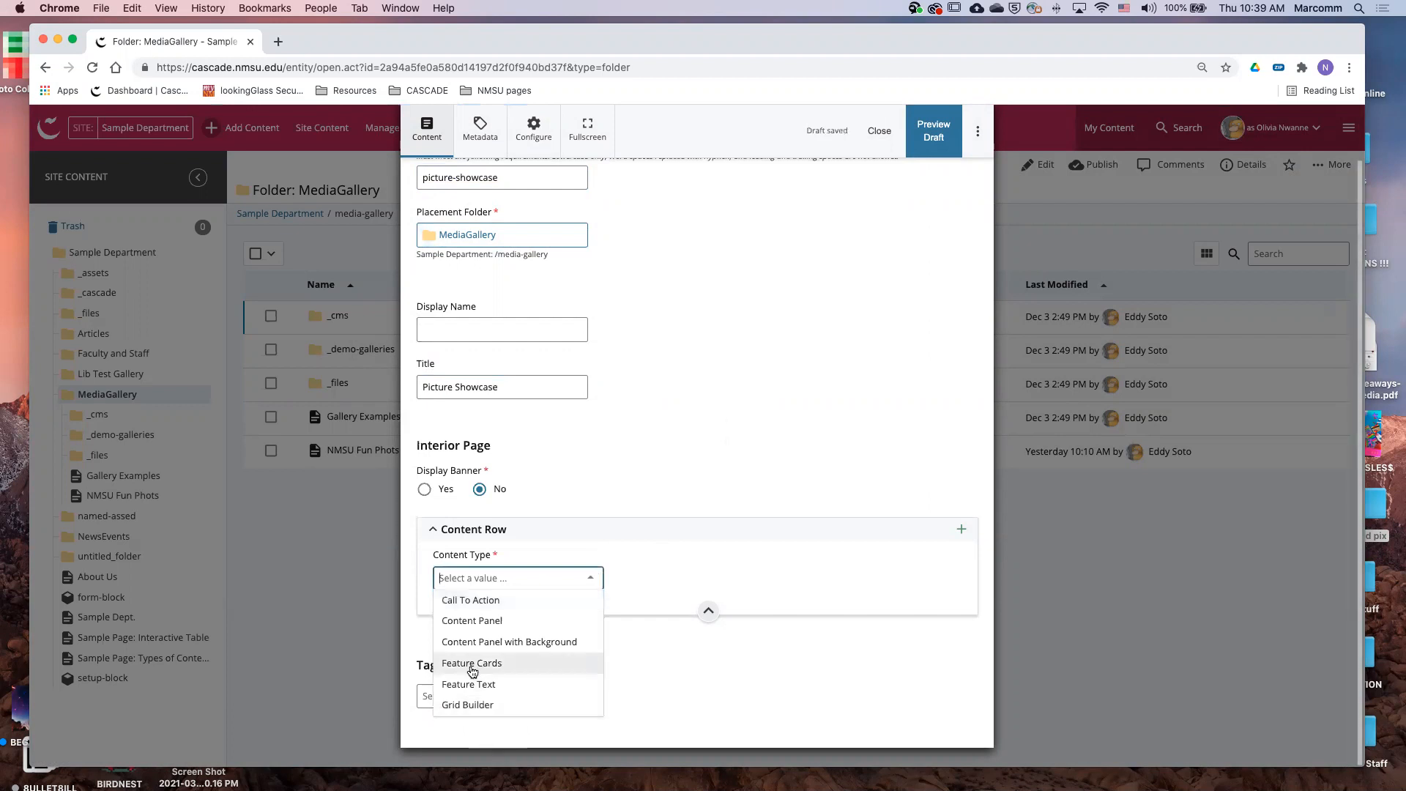
pyautogui.click(483, 705)
pyautogui.scroll(-3, 781, 471)
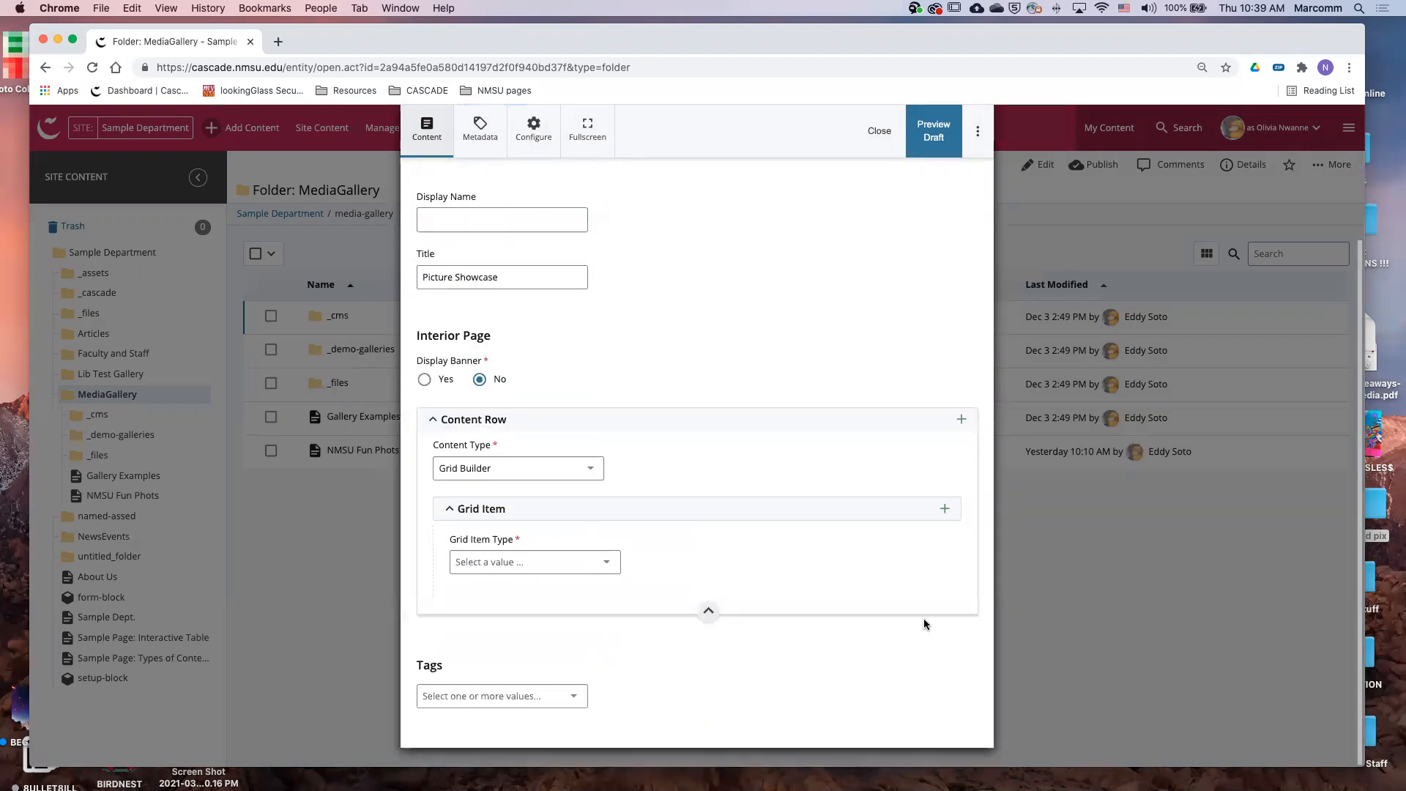
pyautogui.click(583, 562)
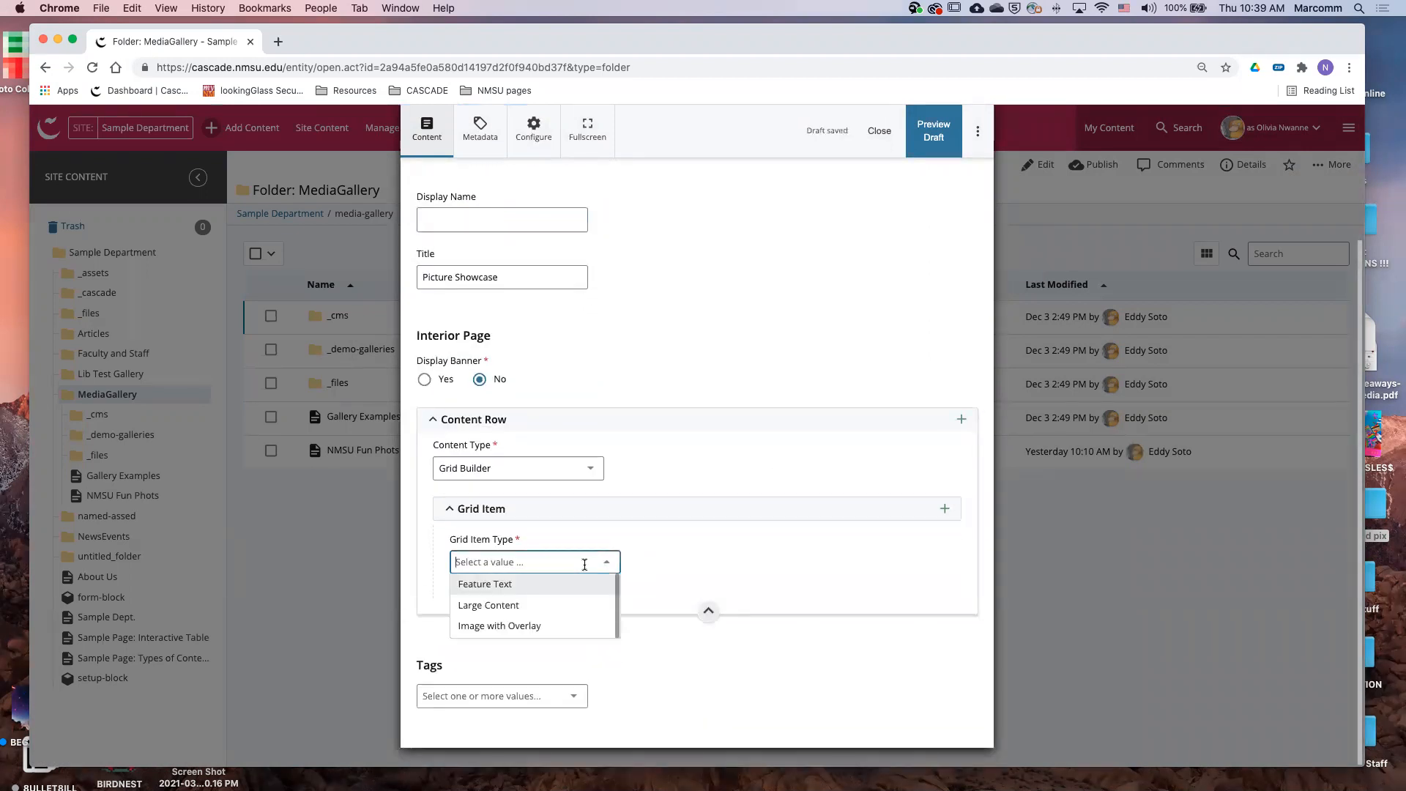
pyautogui.click(538, 605)
# Add the Heading 1 text "Pictures!" to the Large Content item and start a new line below it
pyautogui.scroll(-4, 690, 595)
pyautogui.click(653, 441)
pyautogui.click(721, 392)
pyautogui.moveTo(762, 418)
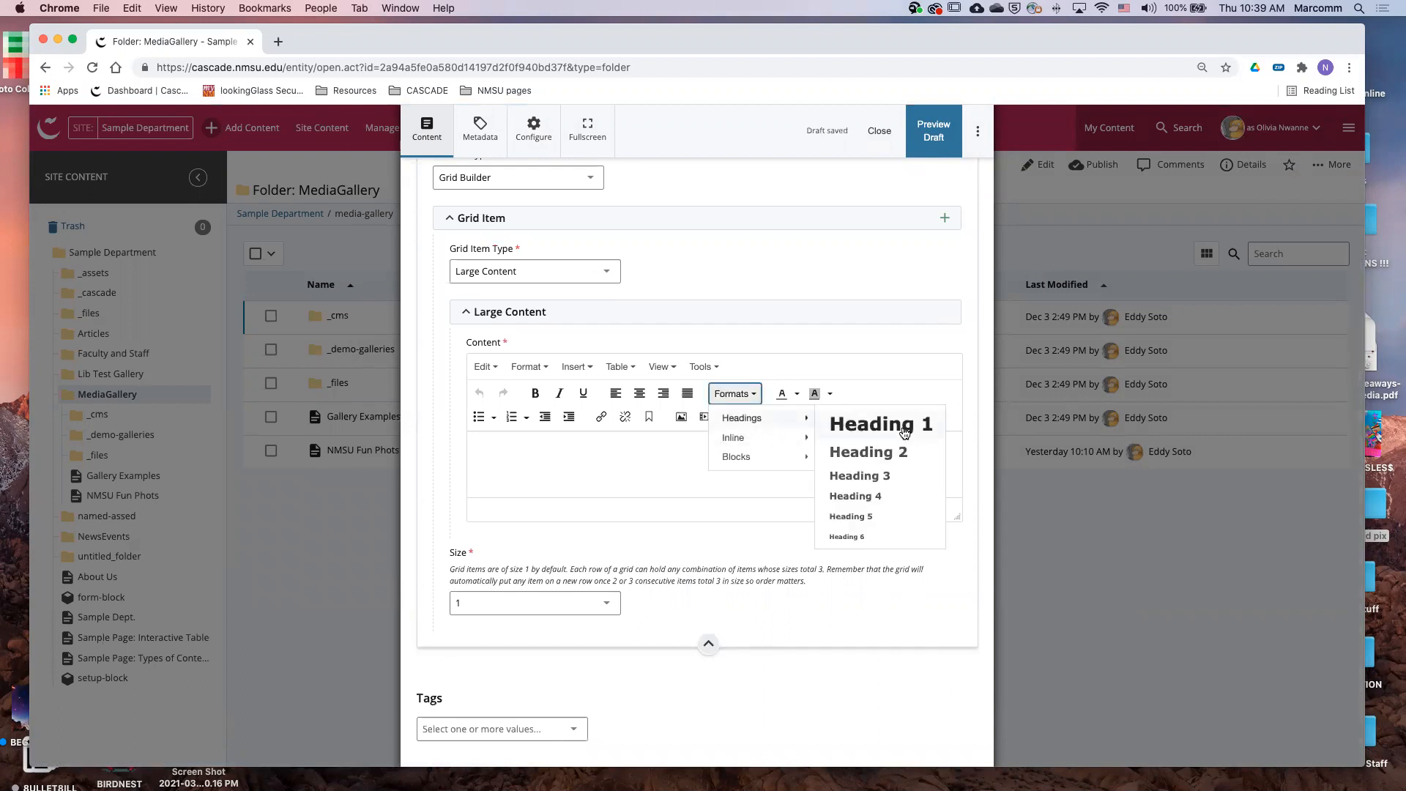
pyautogui.click(881, 425)
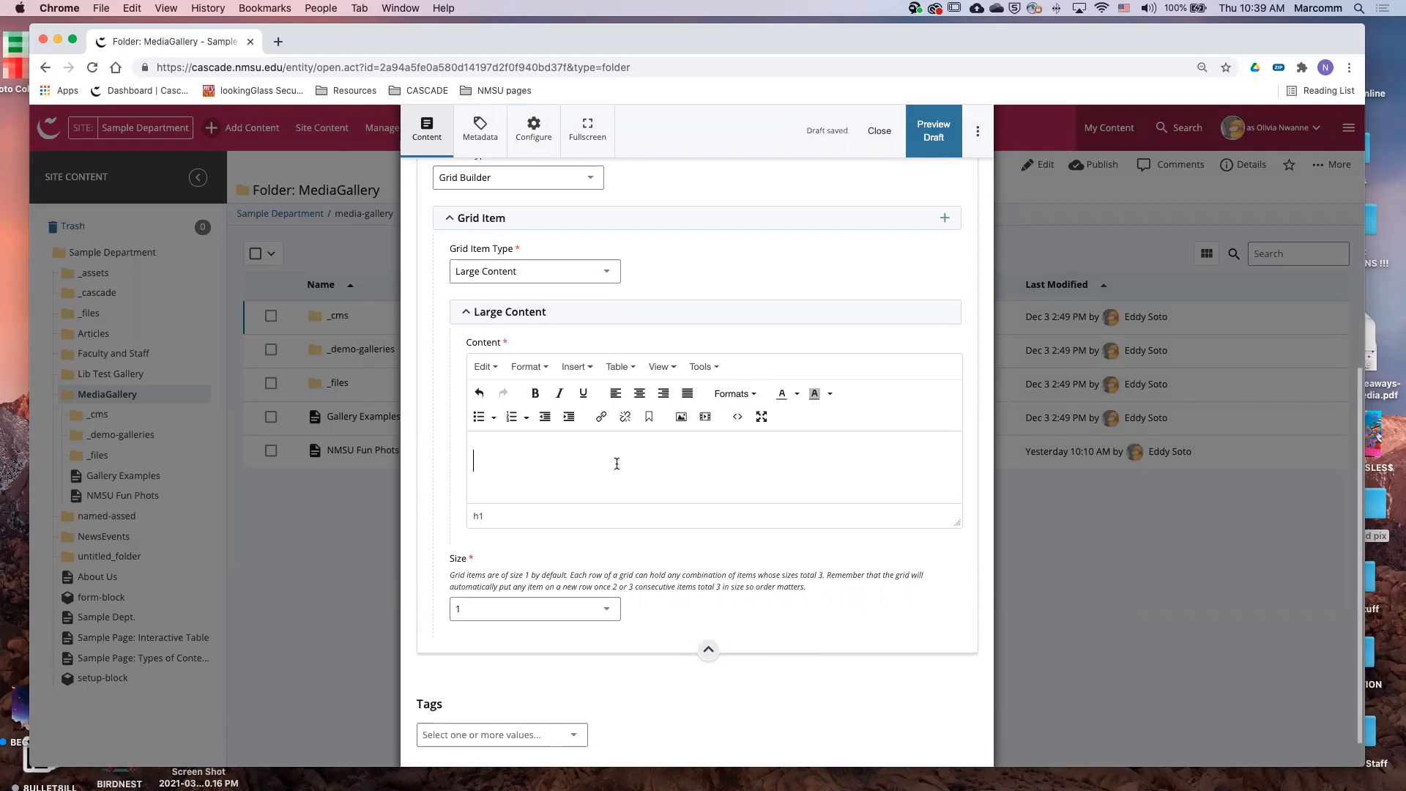
pyautogui.write('Pictures!')
pyautogui.press('Return')
# Add the paragraph "Checl out some of my pictures." below the Pictures! heading in the Large Content item
pyautogui.click(736, 394)
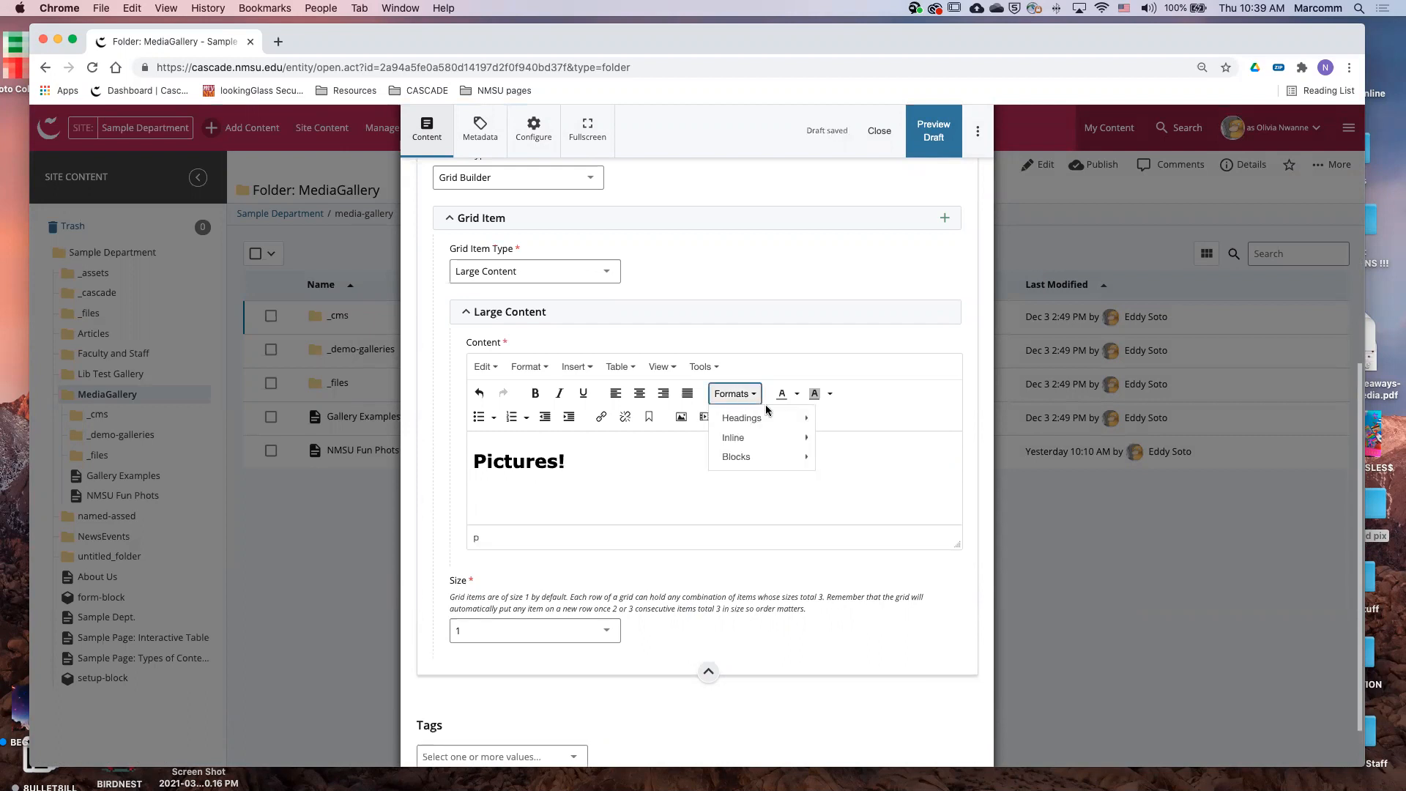
pyautogui.click(510, 508)
pyautogui.write('Check')
pyautogui.write(' out some of my pictur')
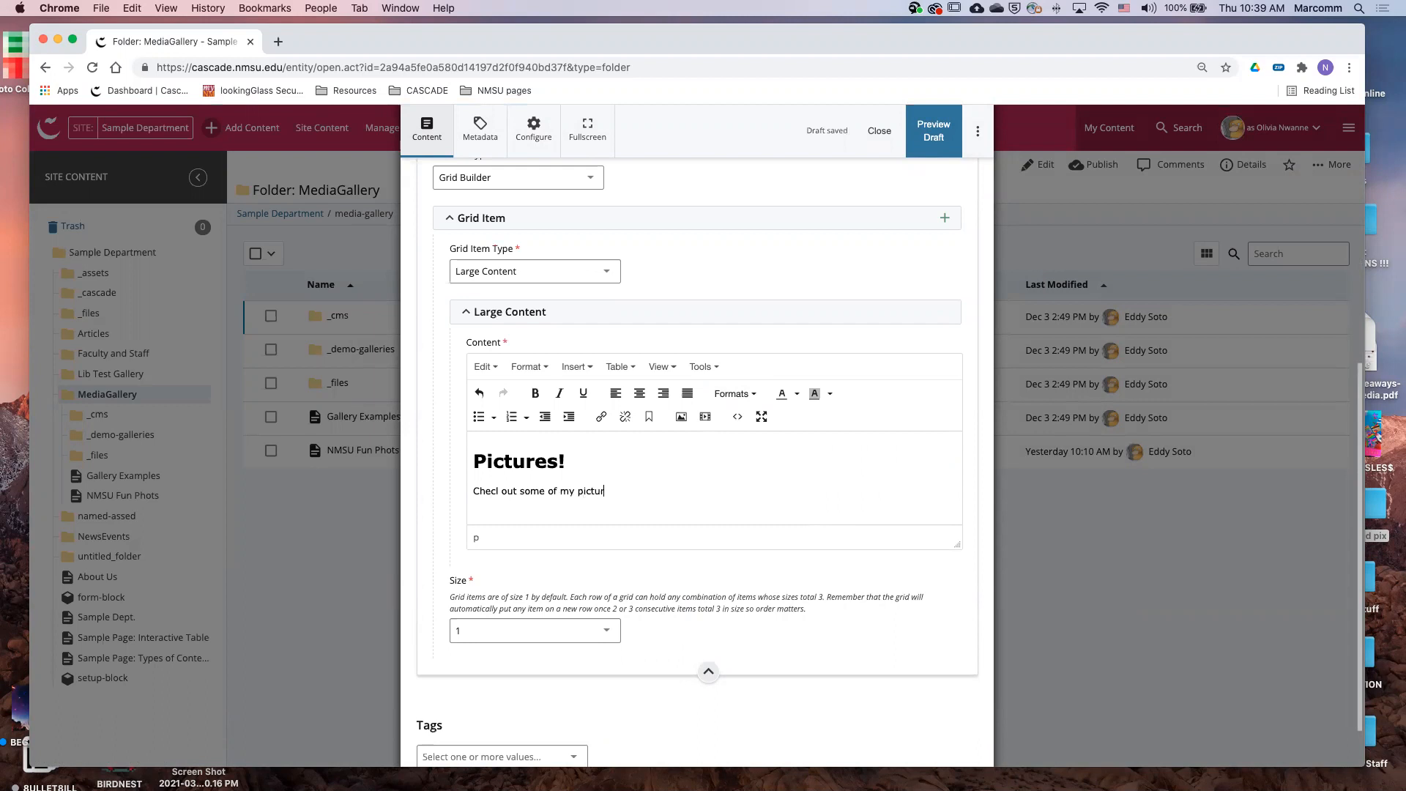
pyautogui.write('es.')
# Collapse the first grid item and add a second one with the type Image with Overlay
pyautogui.scroll(5, 807, 597)
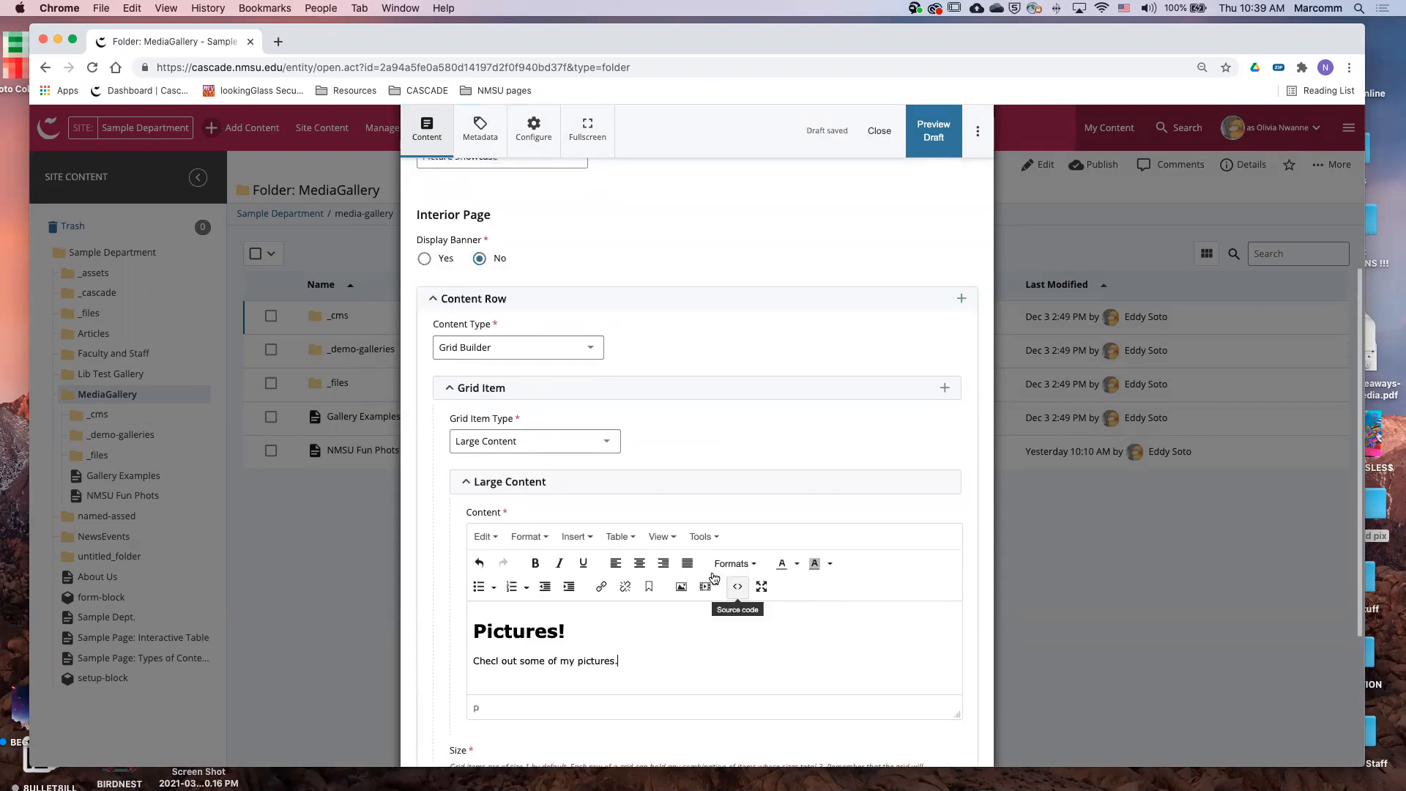
pyautogui.click(449, 388)
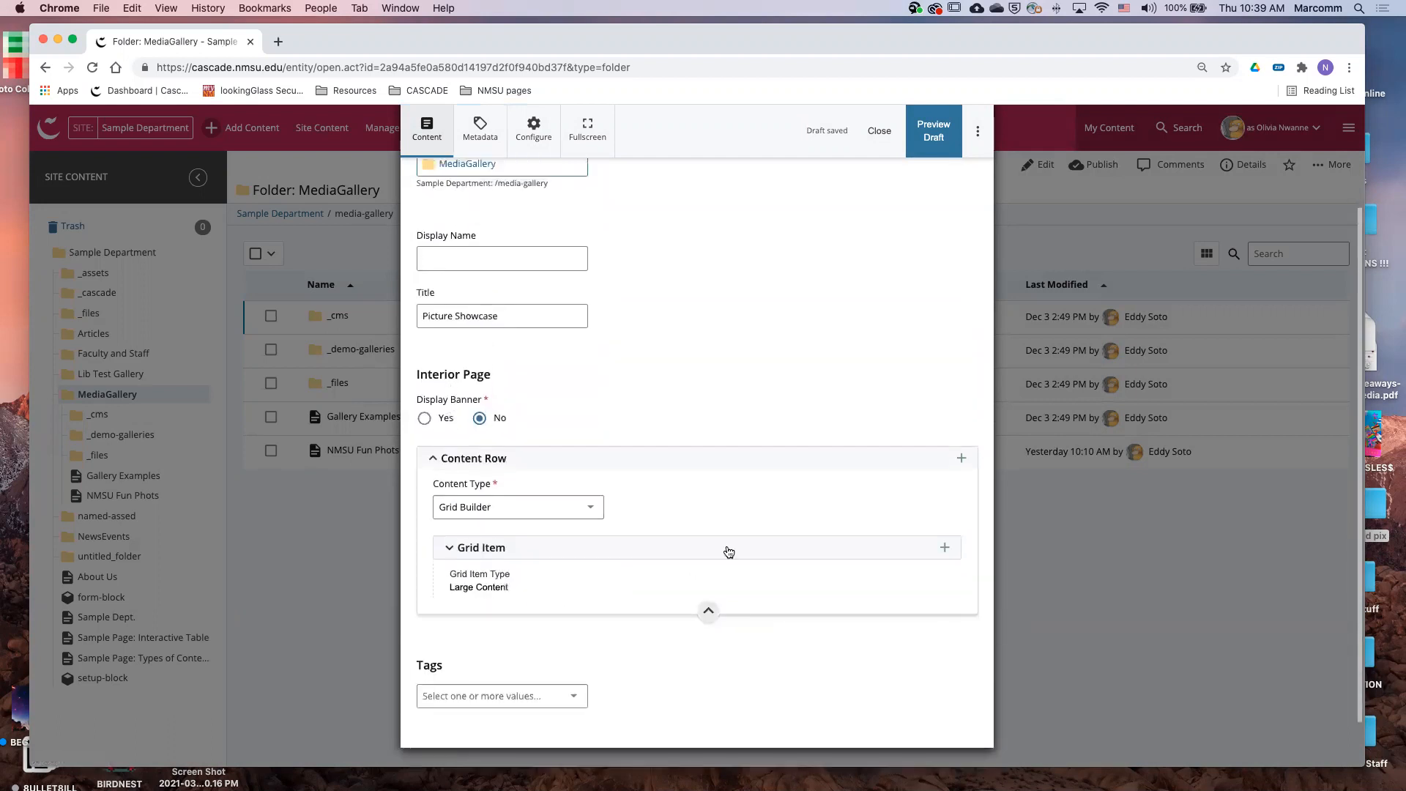
pyautogui.click(944, 547)
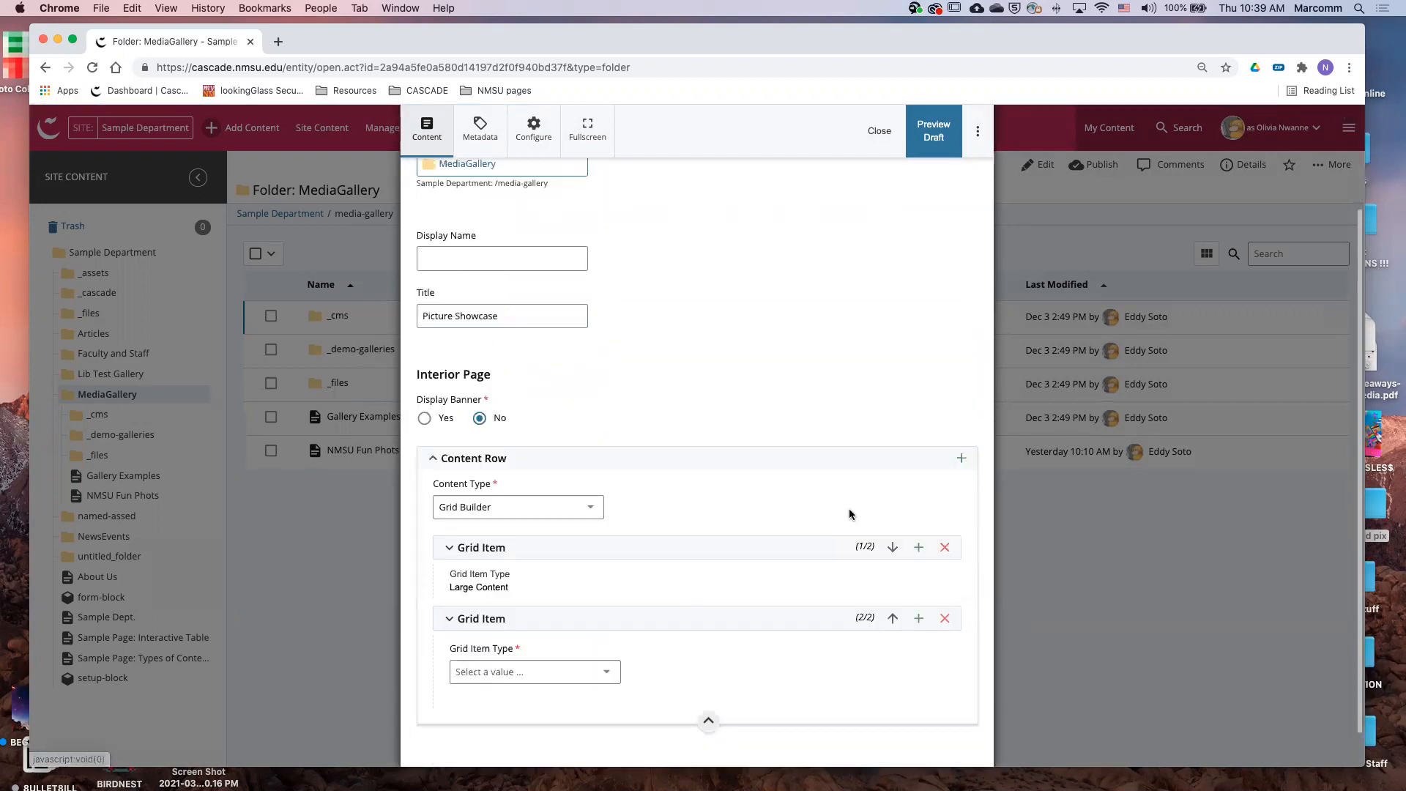
pyautogui.scroll(-2, 849, 513)
pyautogui.click(542, 562)
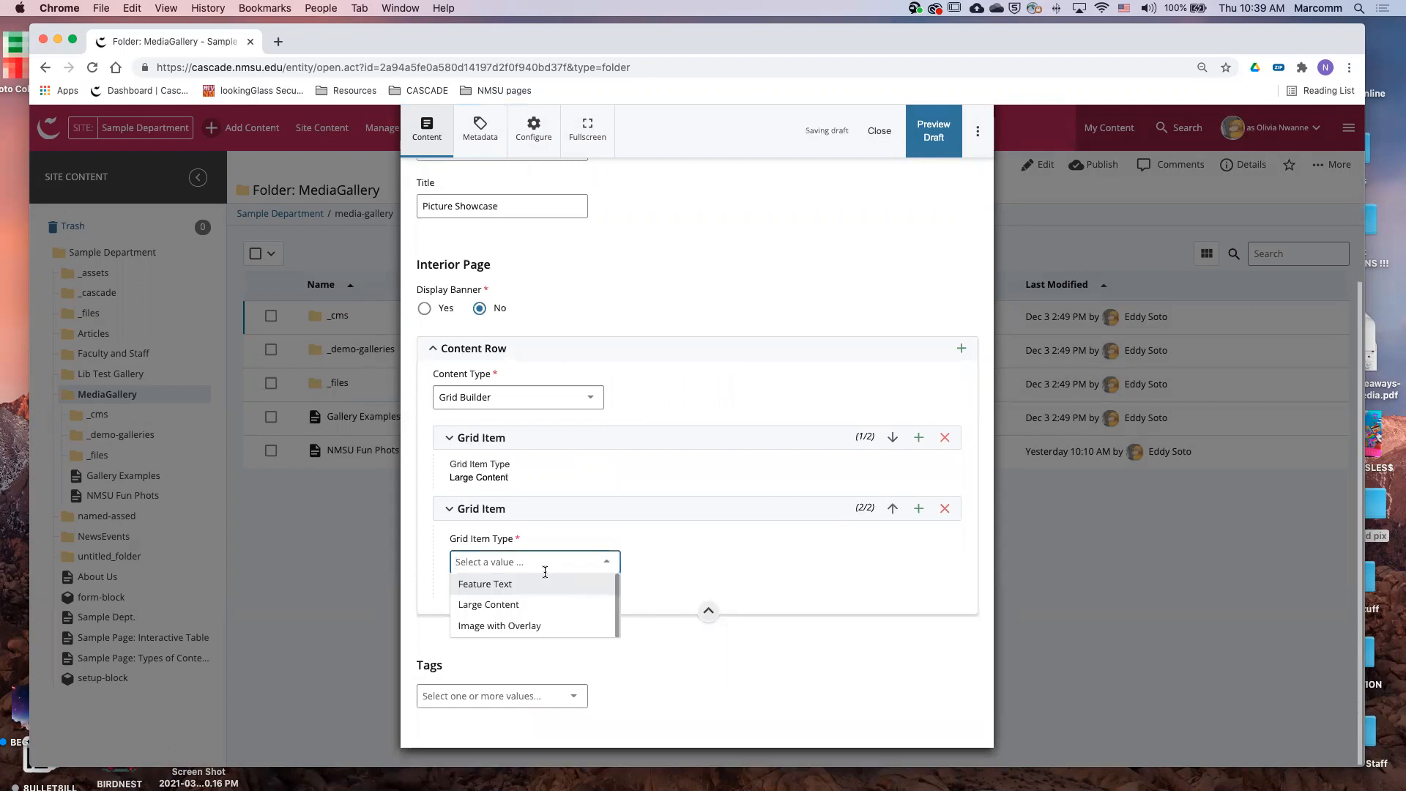
pyautogui.click(467, 626)
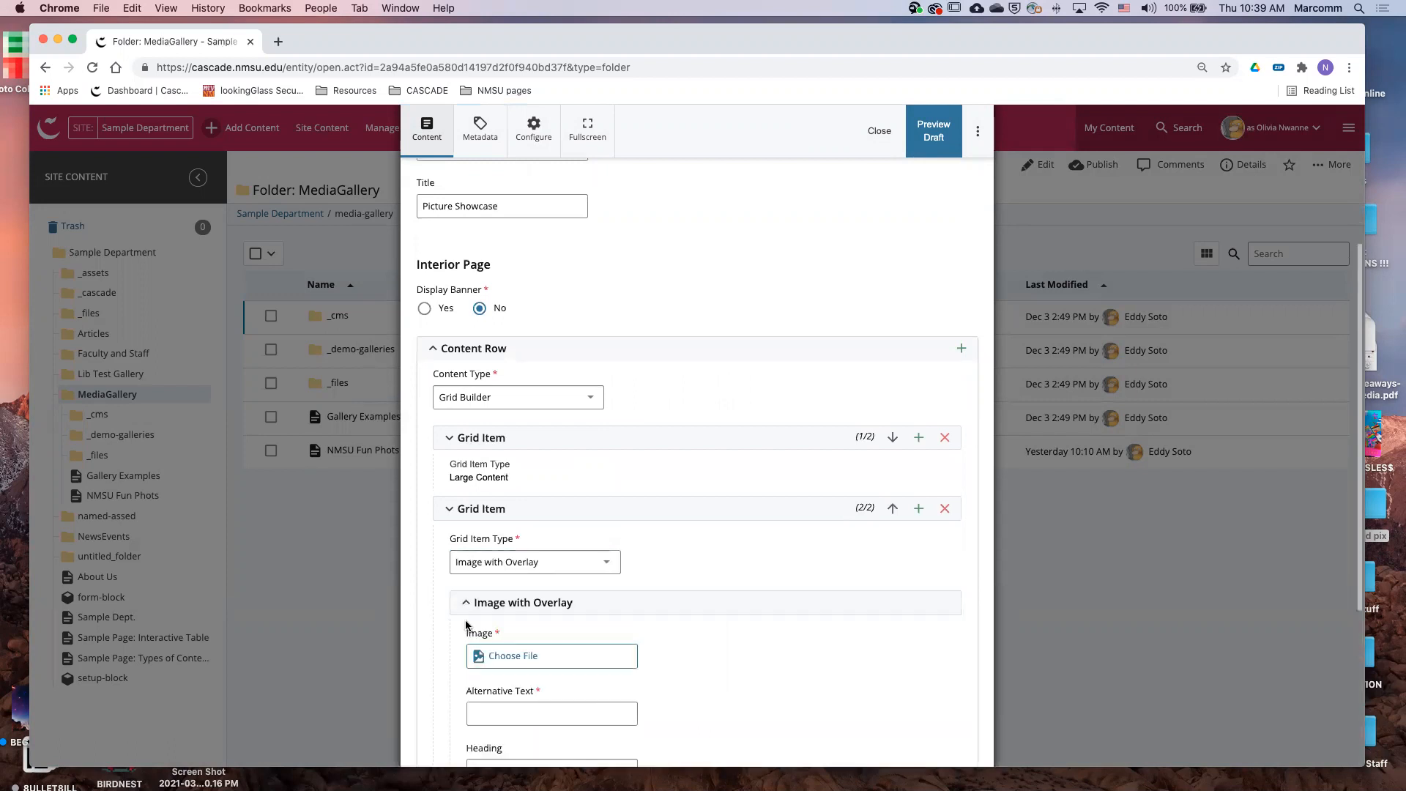
# Select "#1 Astral ★ Exploration.jpg" from the Grid pix folder as the file to upload for the overlay item's image
pyautogui.scroll(-4, 696, 575)
pyautogui.scroll(-4, 695, 577)
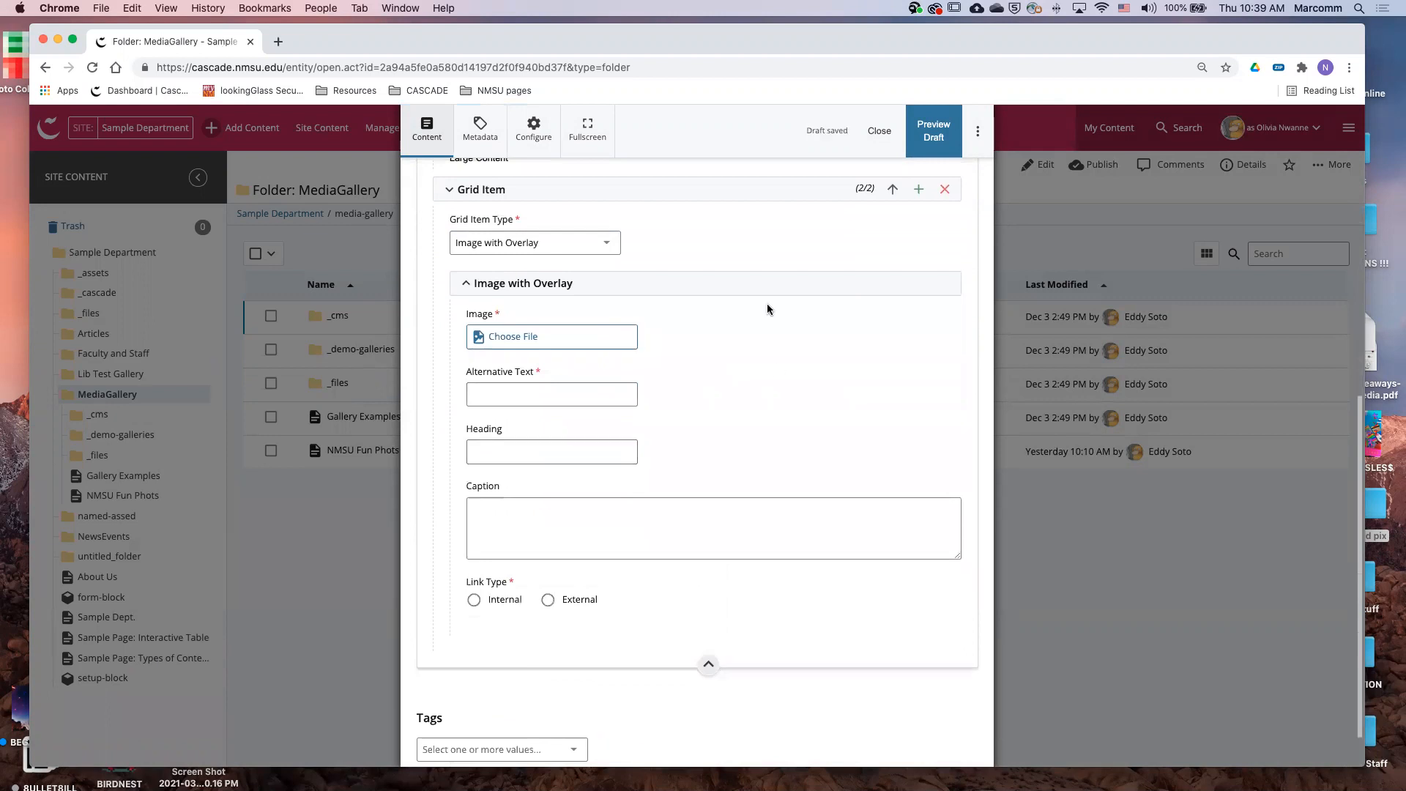
pyautogui.click(614, 338)
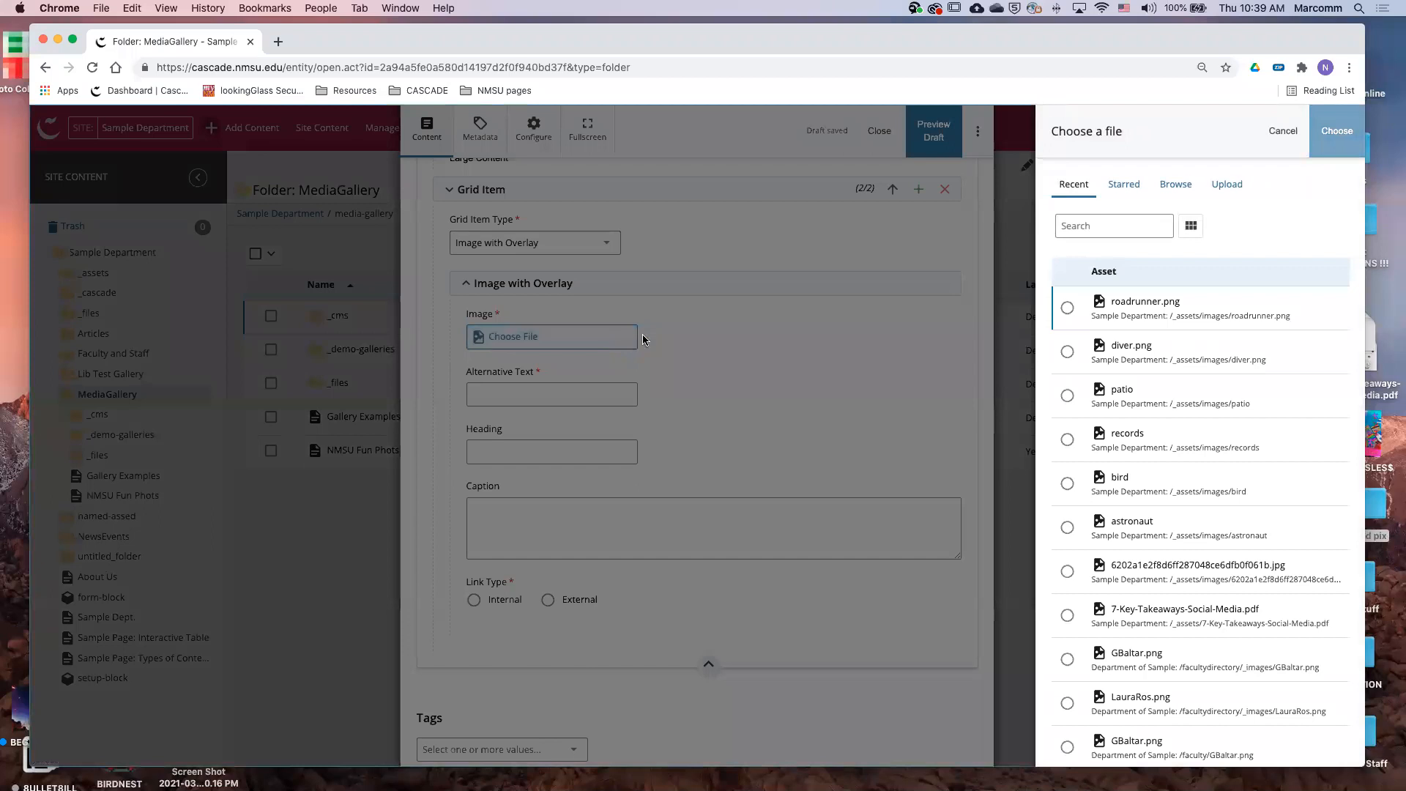
pyautogui.click(1271, 133)
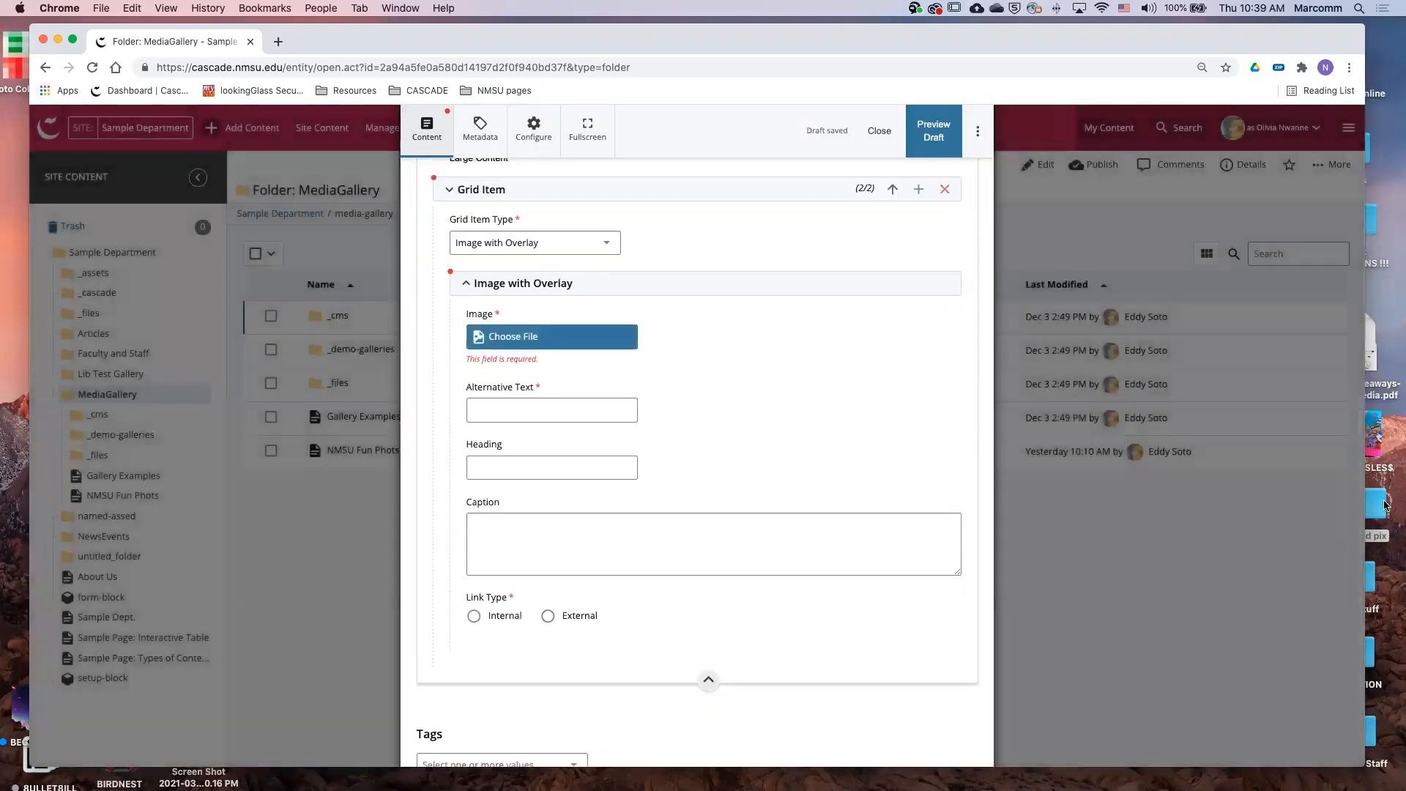
pyautogui.click(619, 342)
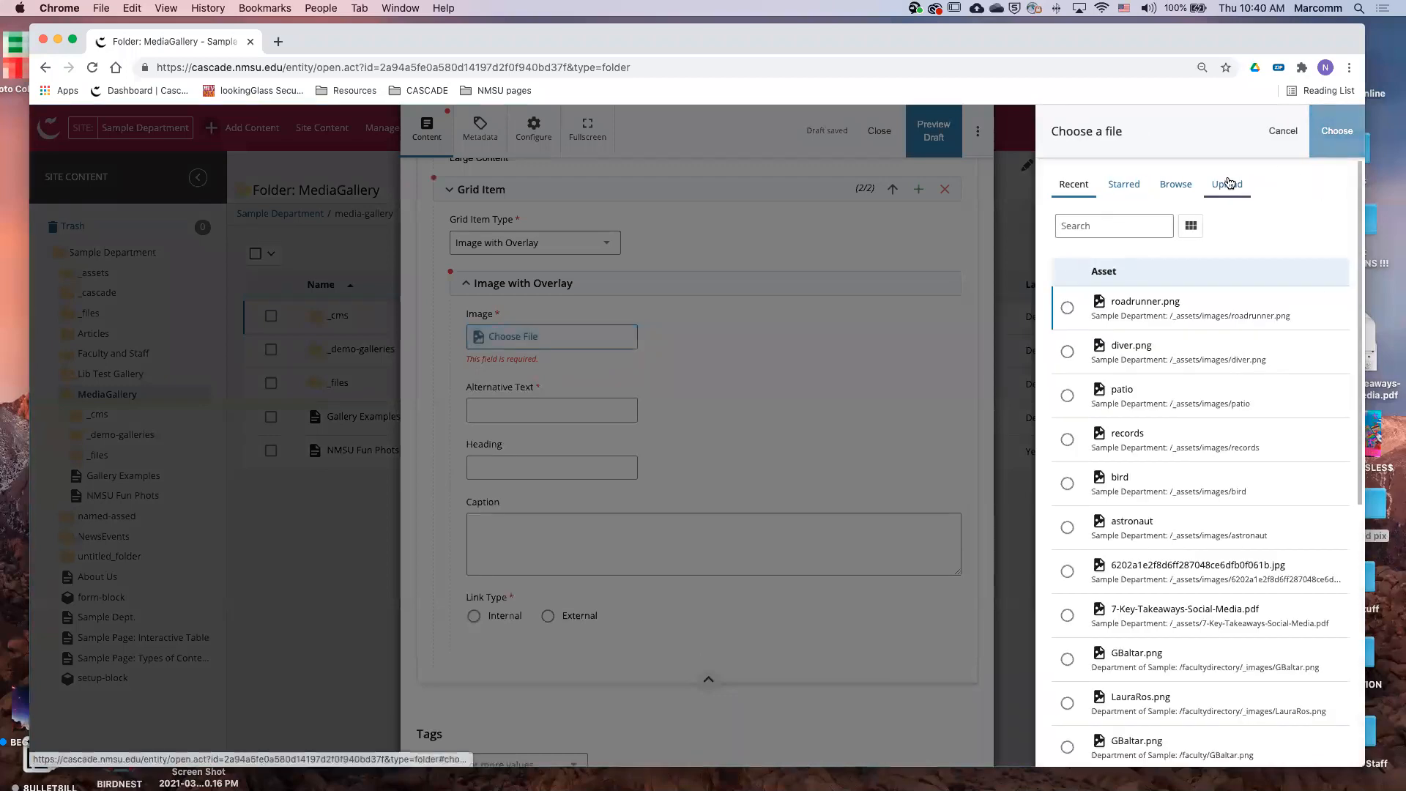
pyautogui.click(1229, 183)
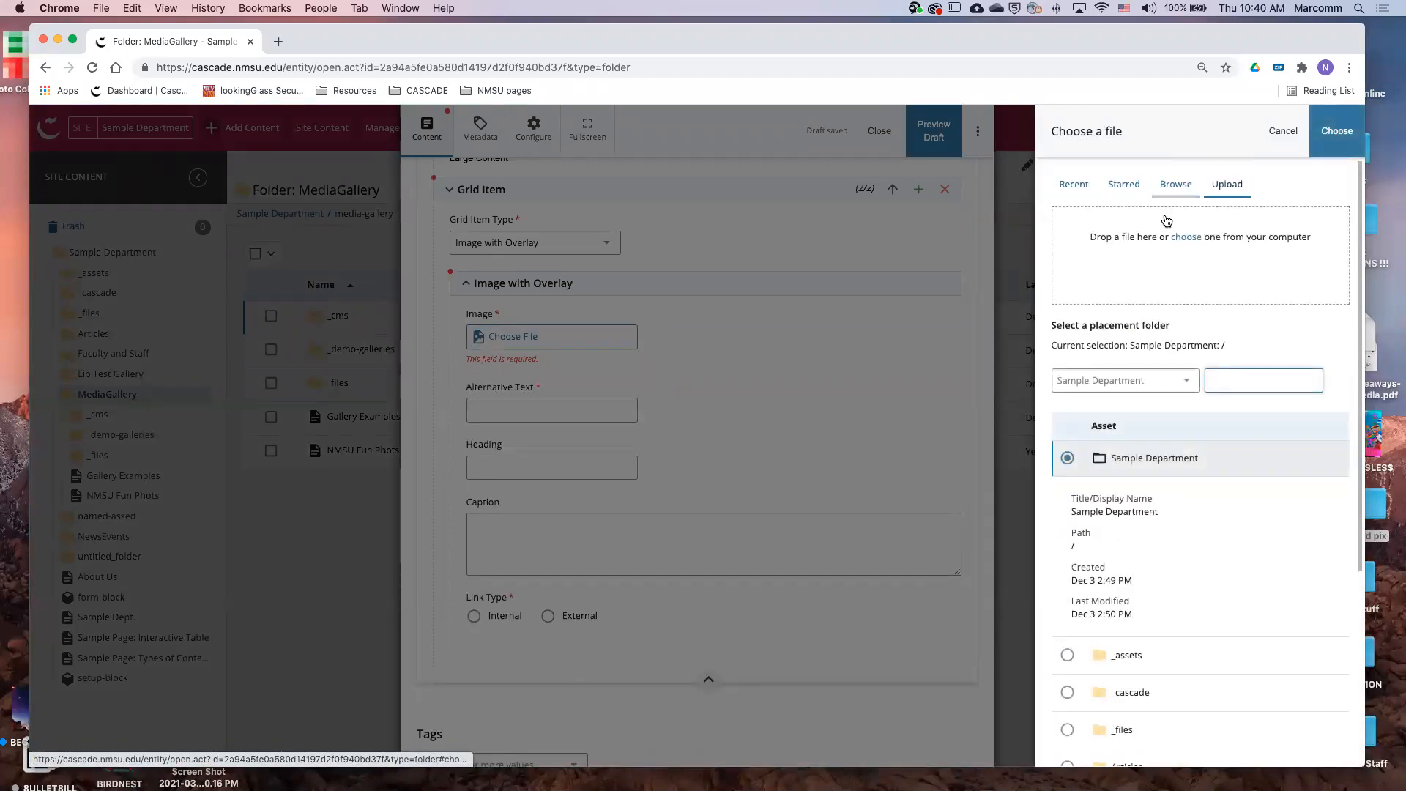
pyautogui.doubleClick(1377, 512)
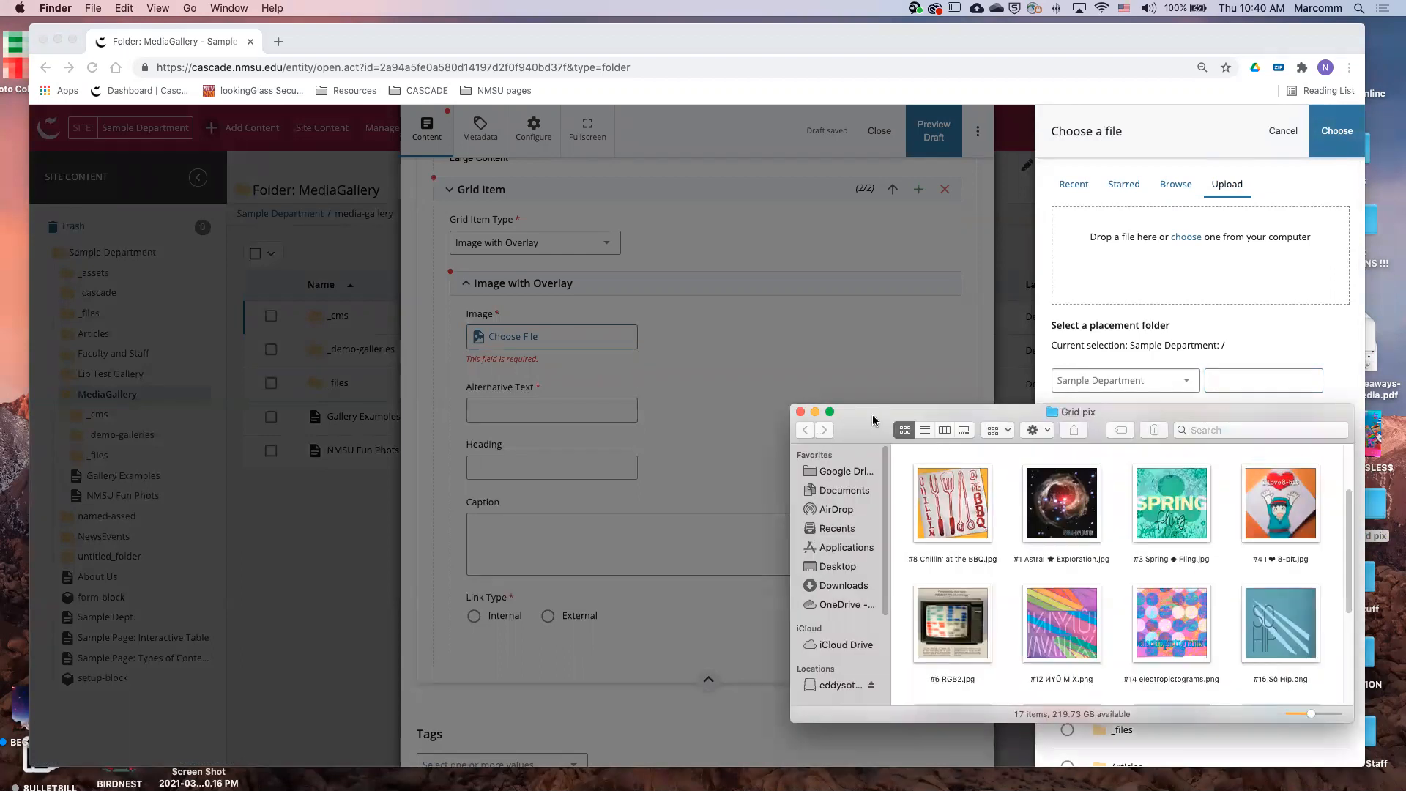
pyautogui.click(924, 431)
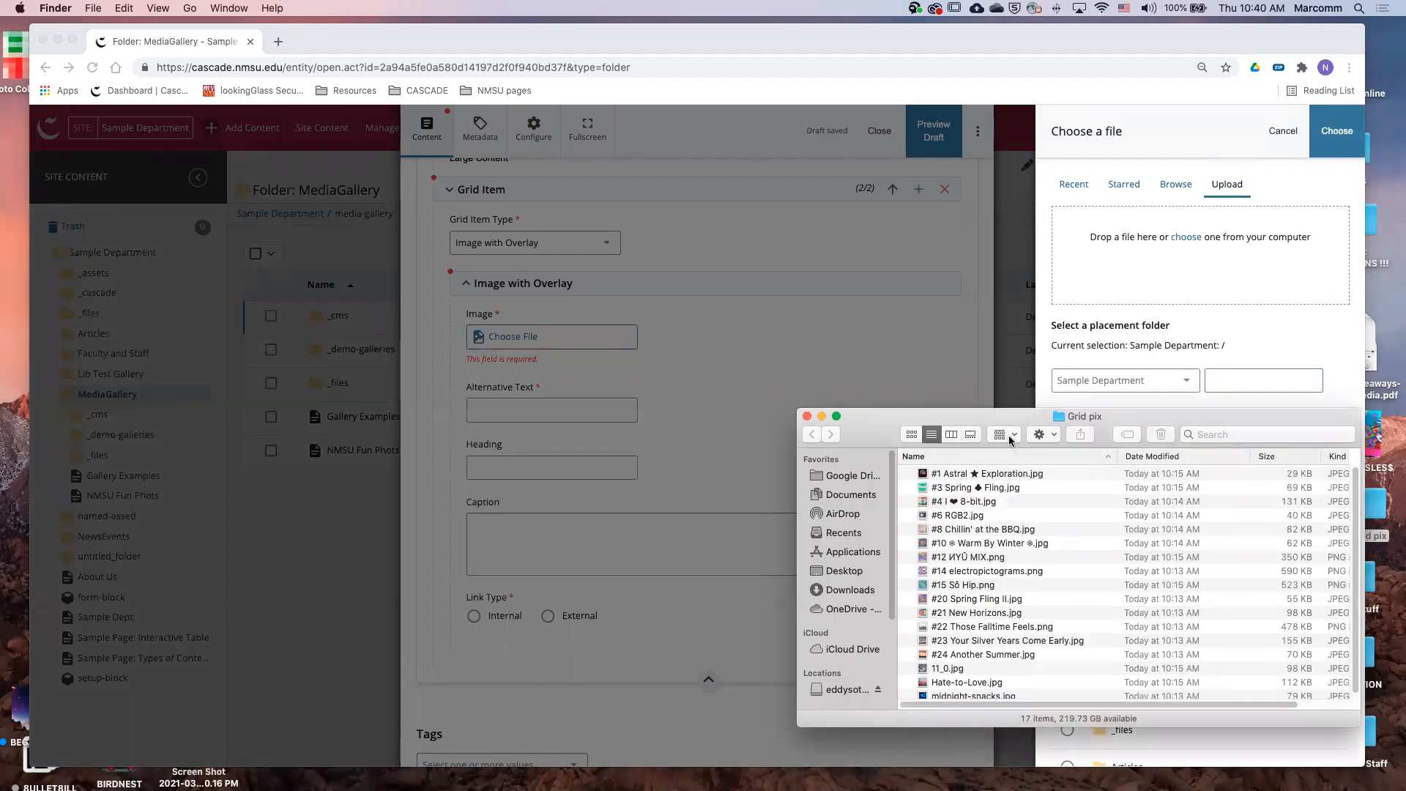
pyautogui.moveTo(1000, 426); pyautogui.dragTo(1194, 522)
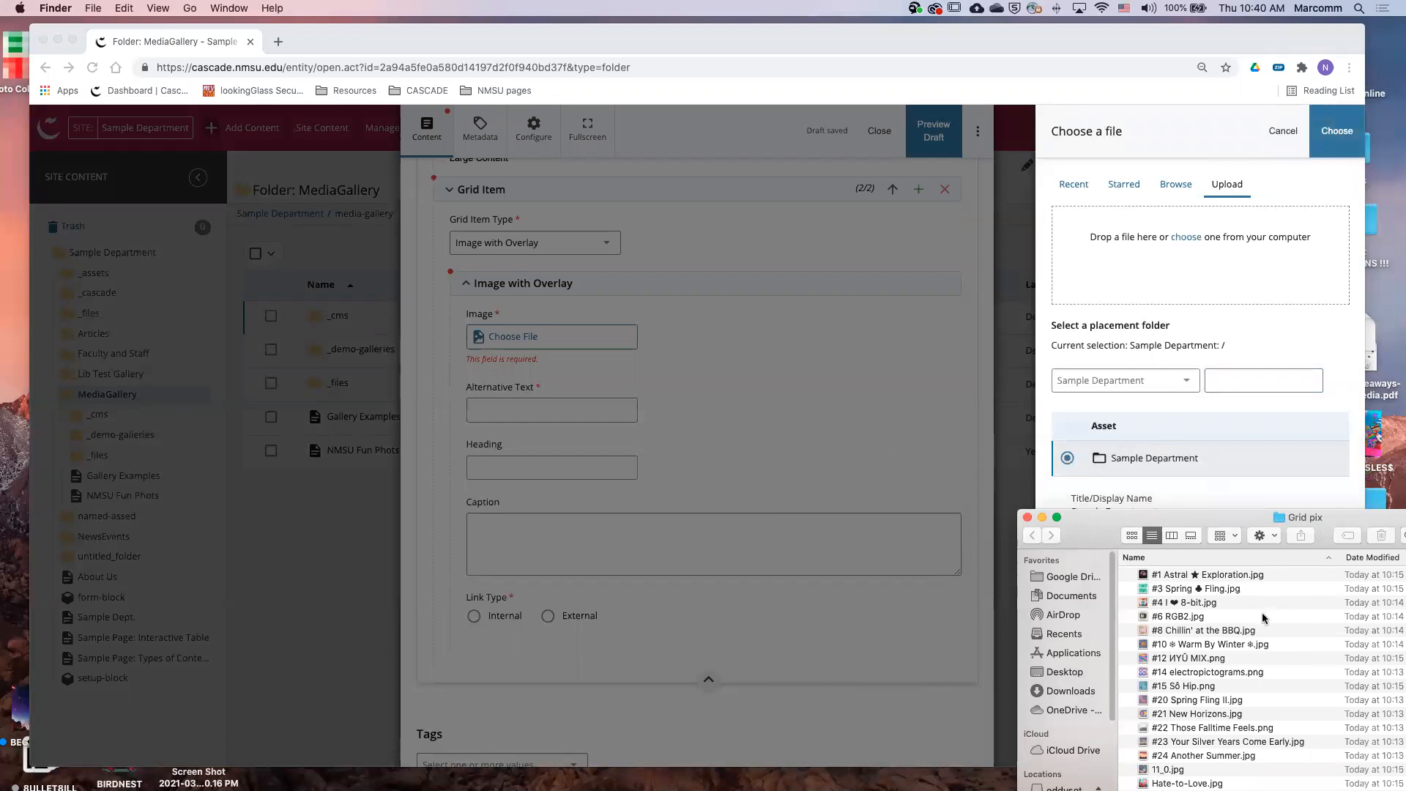
pyautogui.moveTo(1192, 578); pyautogui.dragTo(1203, 256)
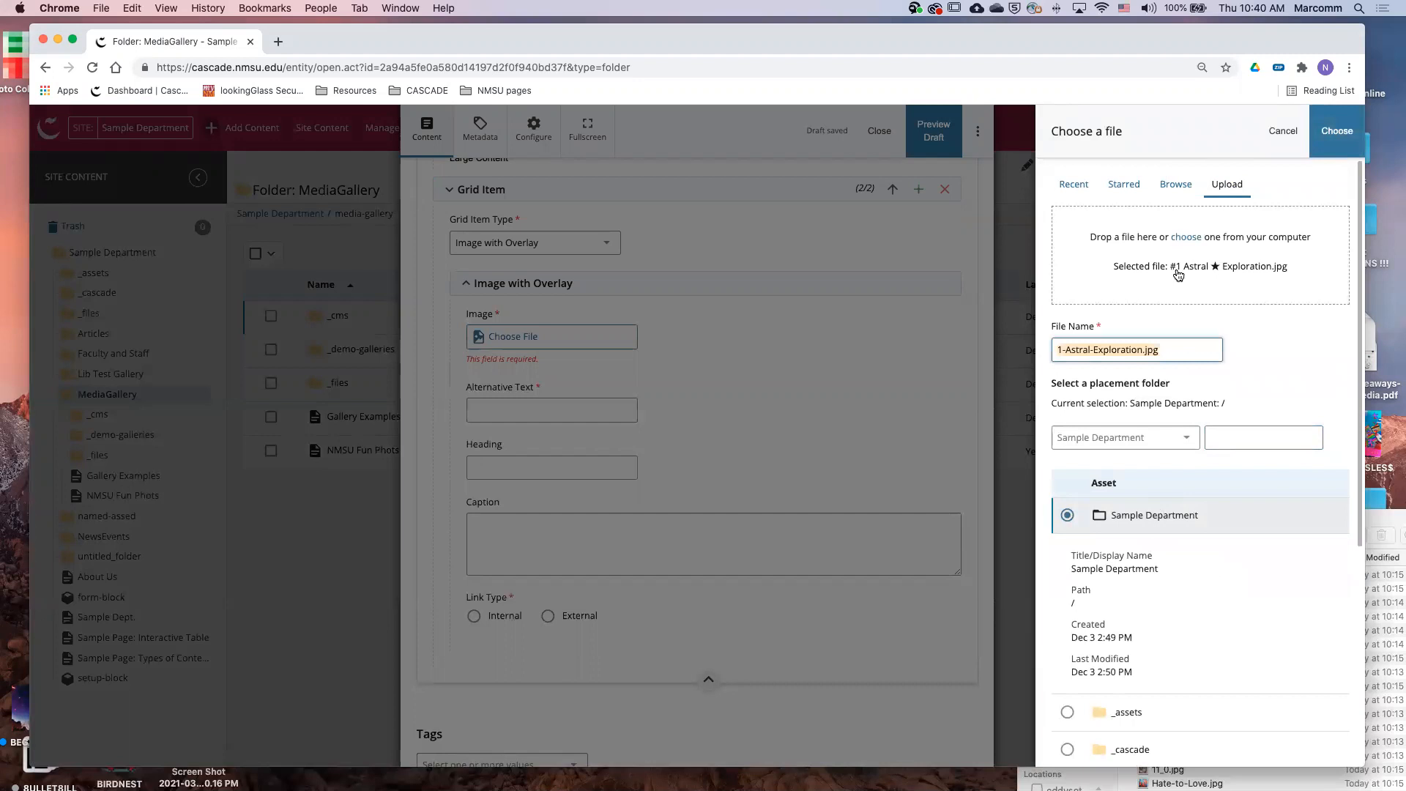
pyautogui.click(1388, 523)
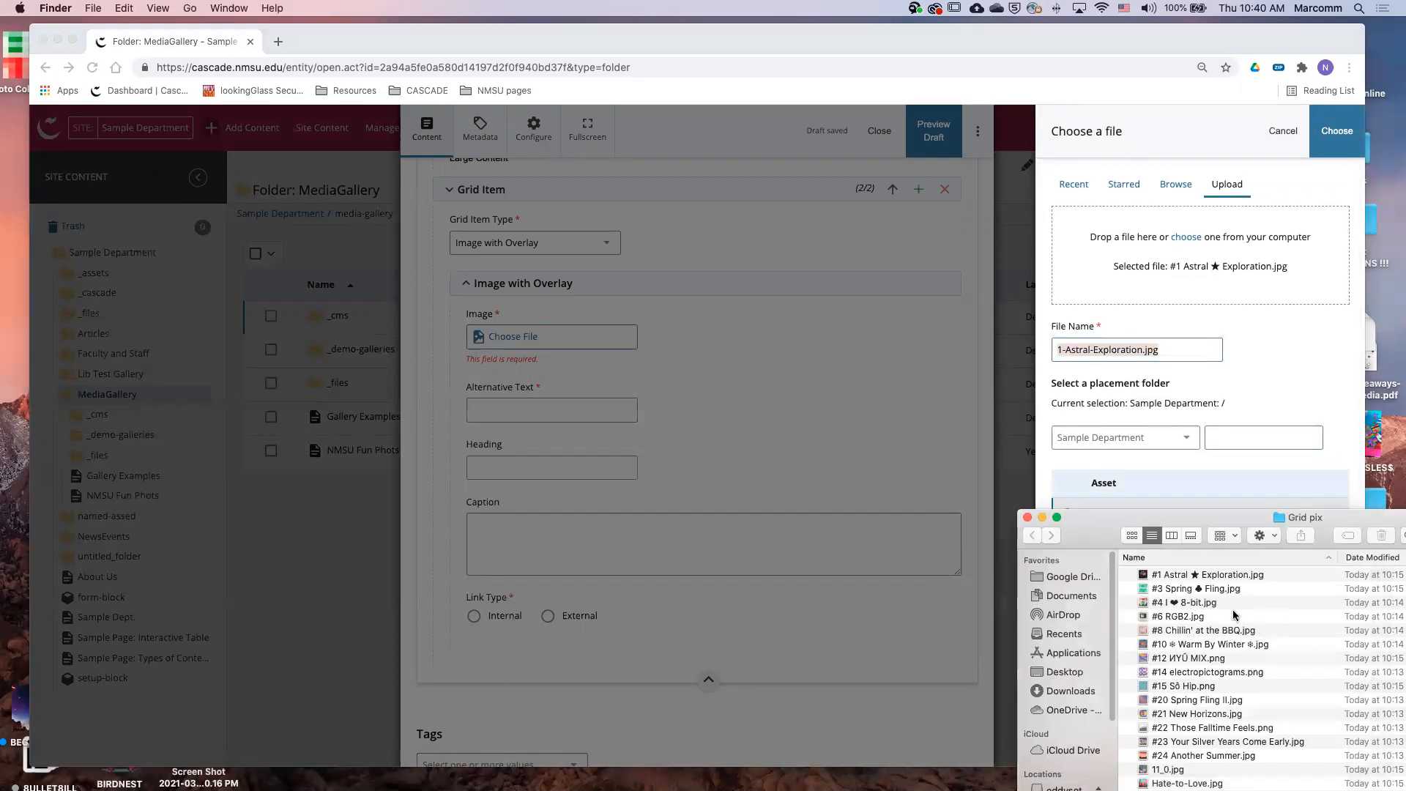
pyautogui.click(1251, 369)
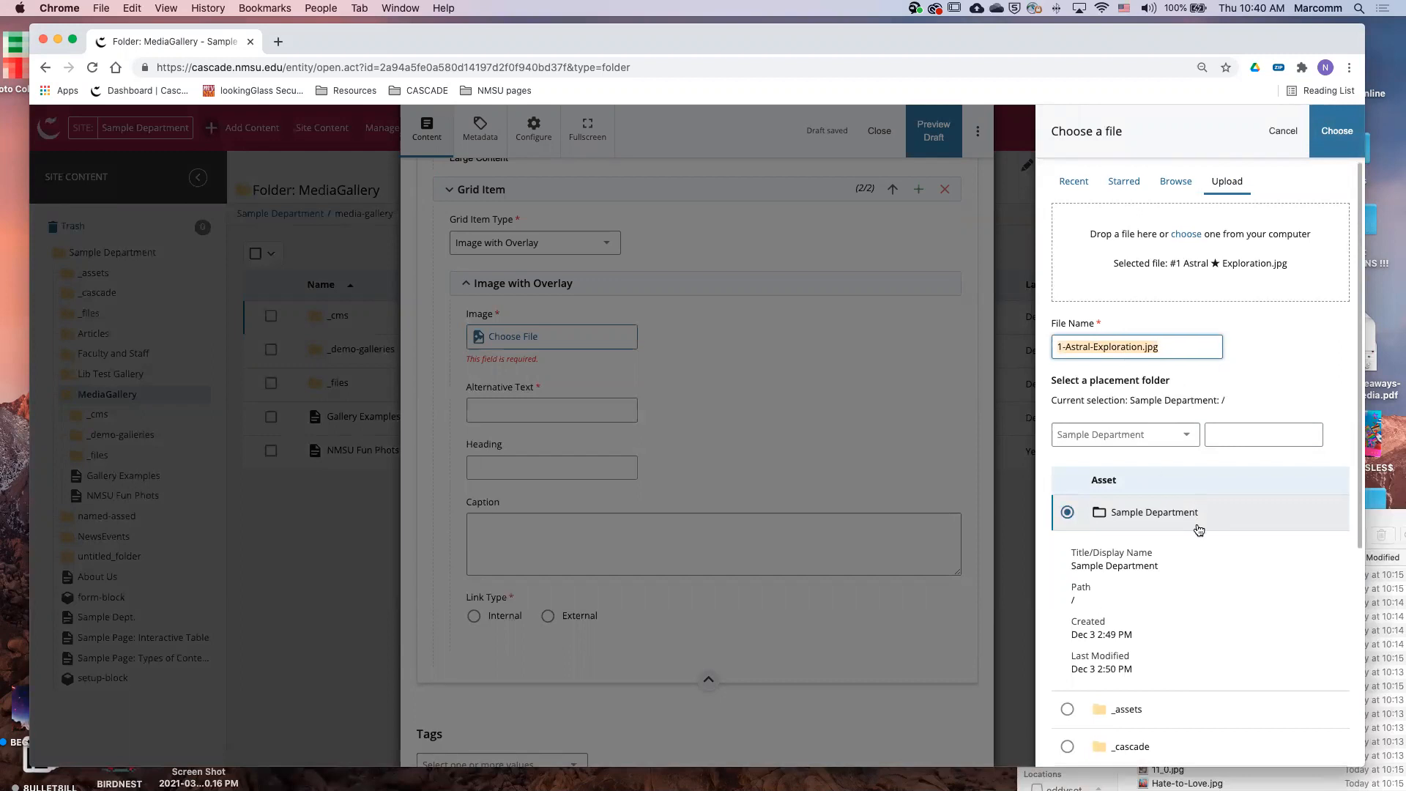
# Set the upload's placement folder to _demo-galleries inside MediaGallery and confirm the image choice
pyautogui.scroll(-4, 1197, 528)
pyautogui.scroll(-1, 1212, 571)
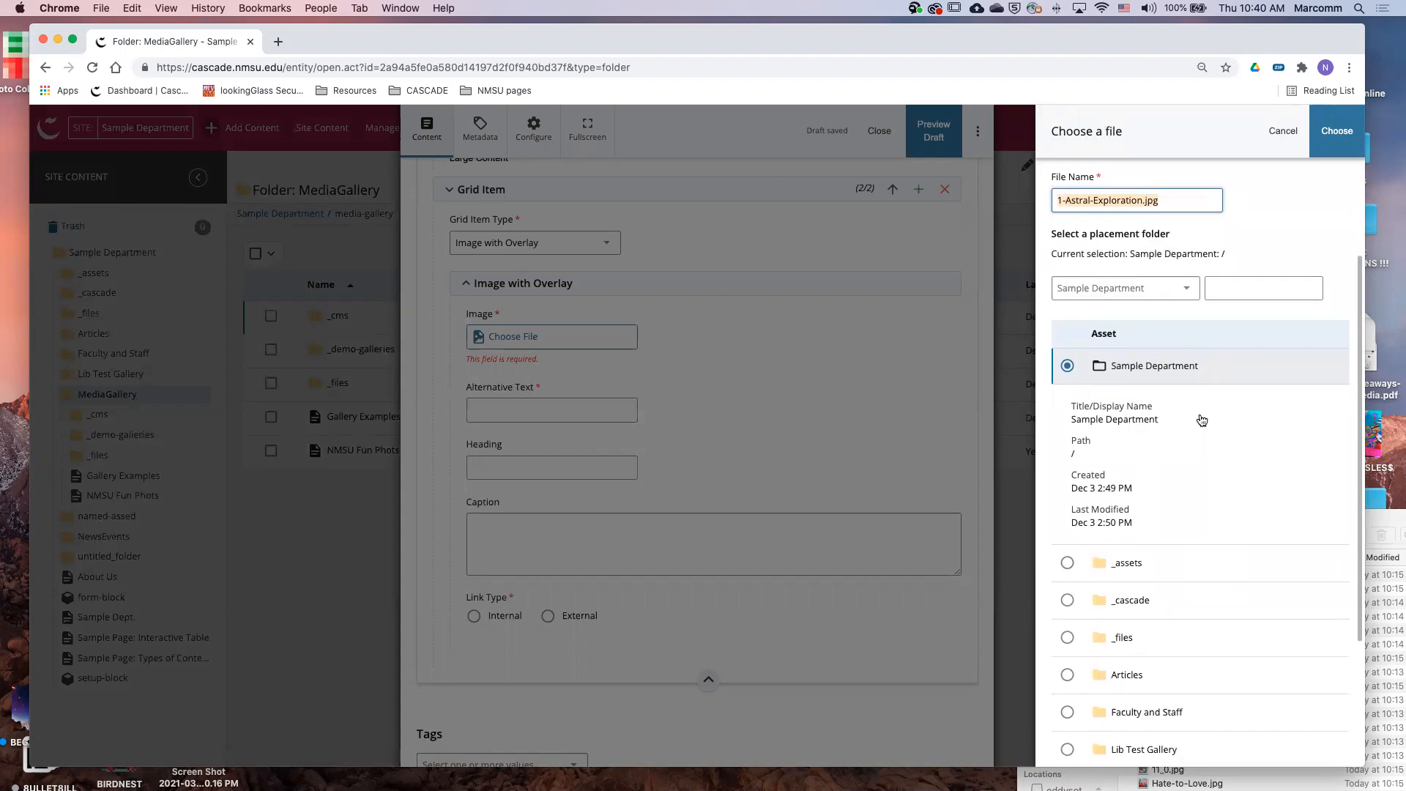
pyautogui.scroll(-5, 1201, 420)
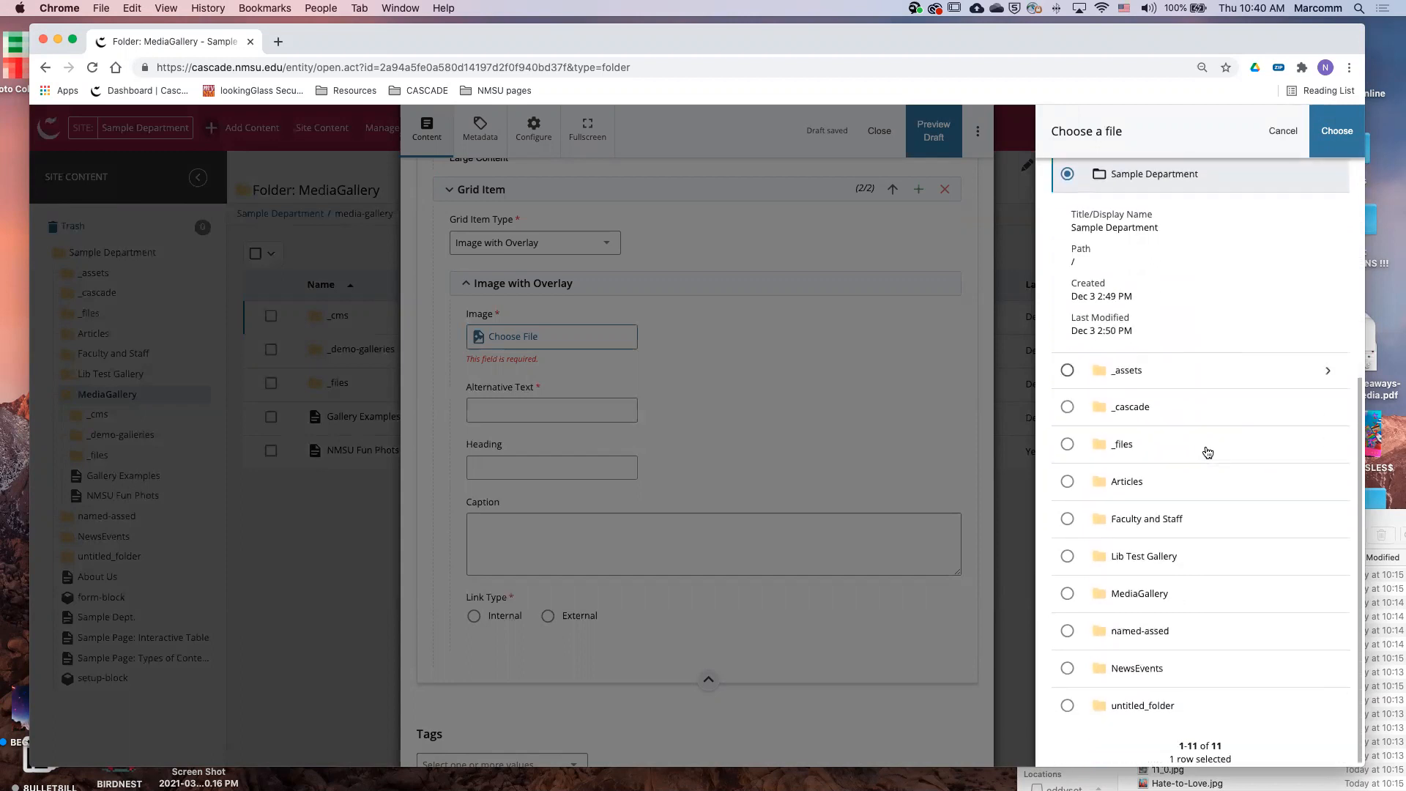
pyautogui.click(1120, 597)
pyautogui.click(1328, 594)
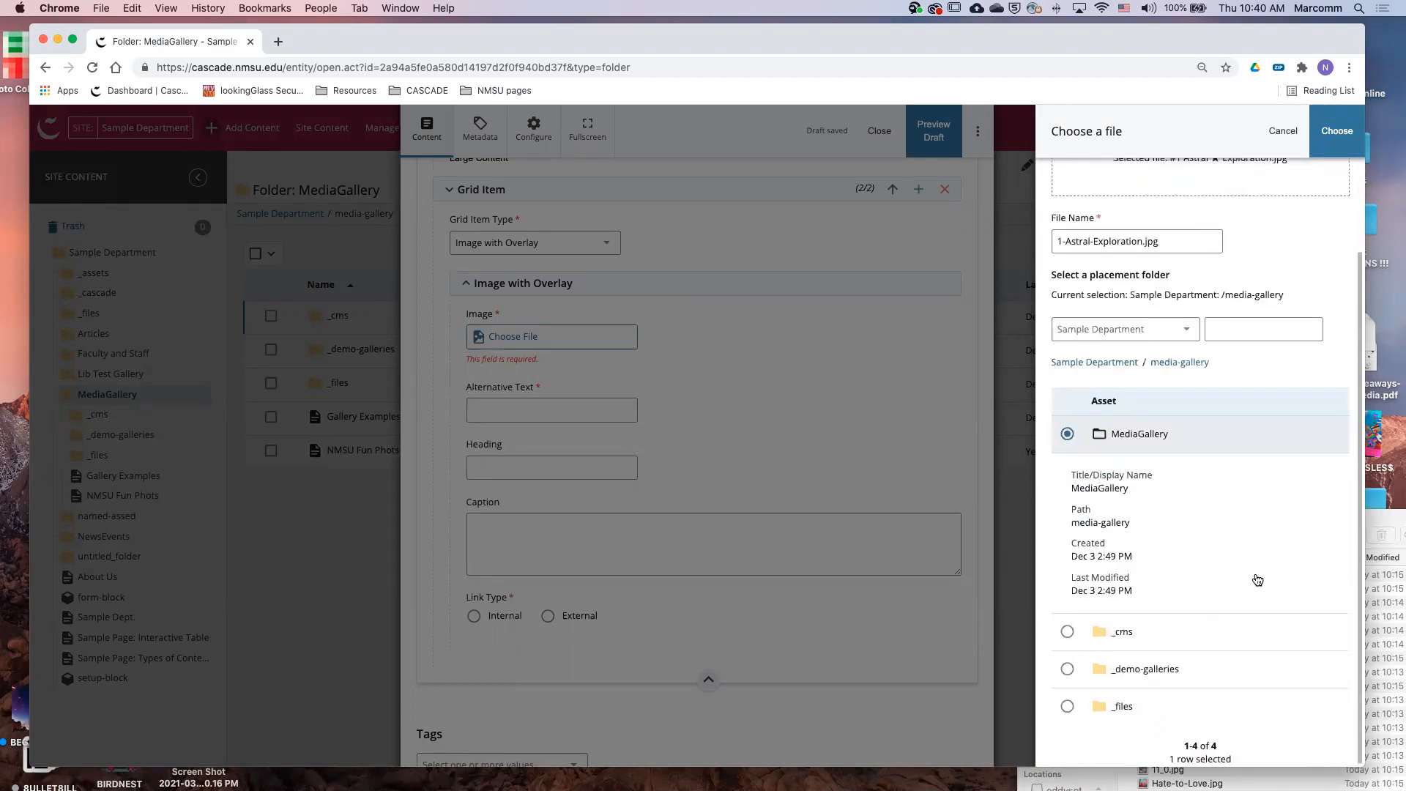
pyautogui.scroll(3, 1252, 493)
pyautogui.scroll(-3, 1278, 593)
pyautogui.scroll(2, 1185, 440)
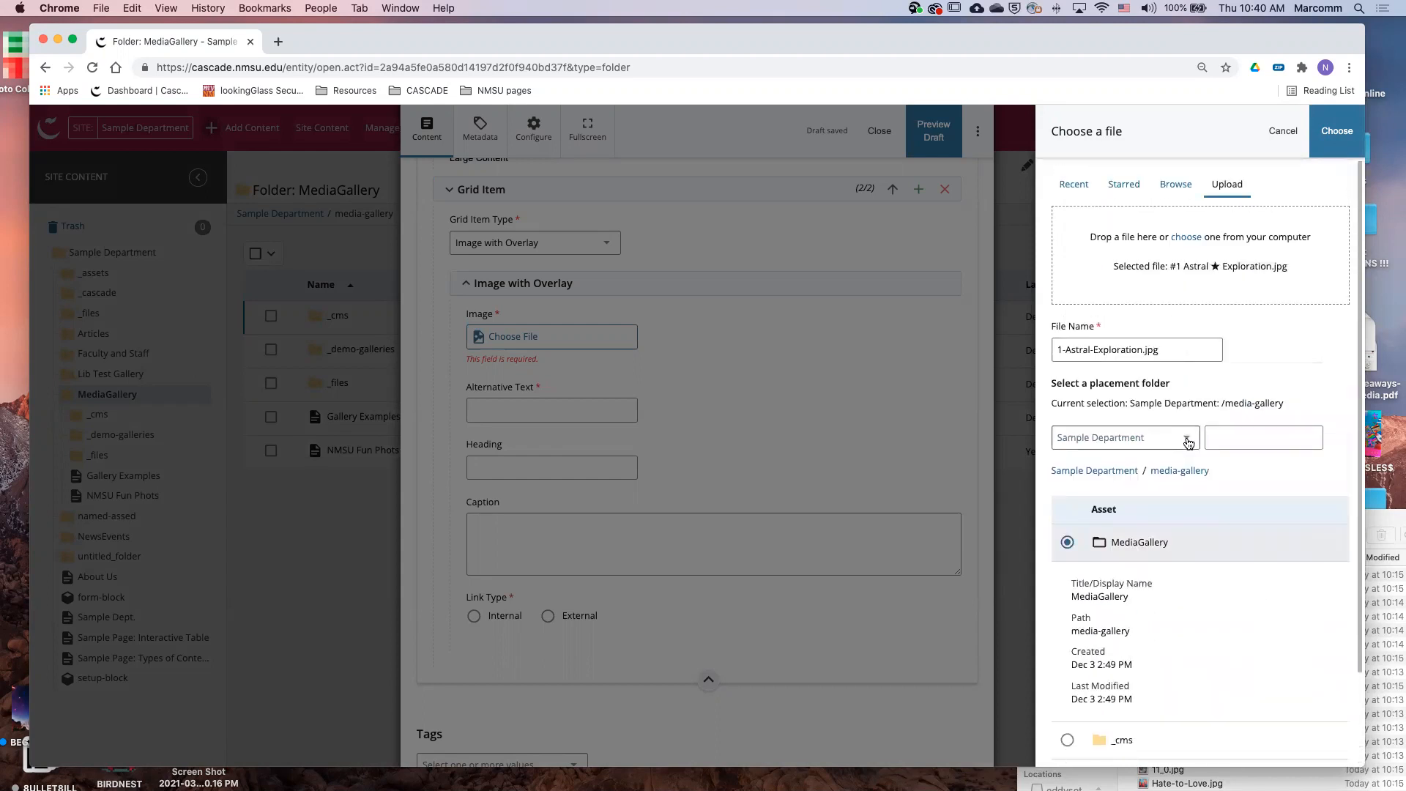
pyautogui.scroll(-2, 1234, 662)
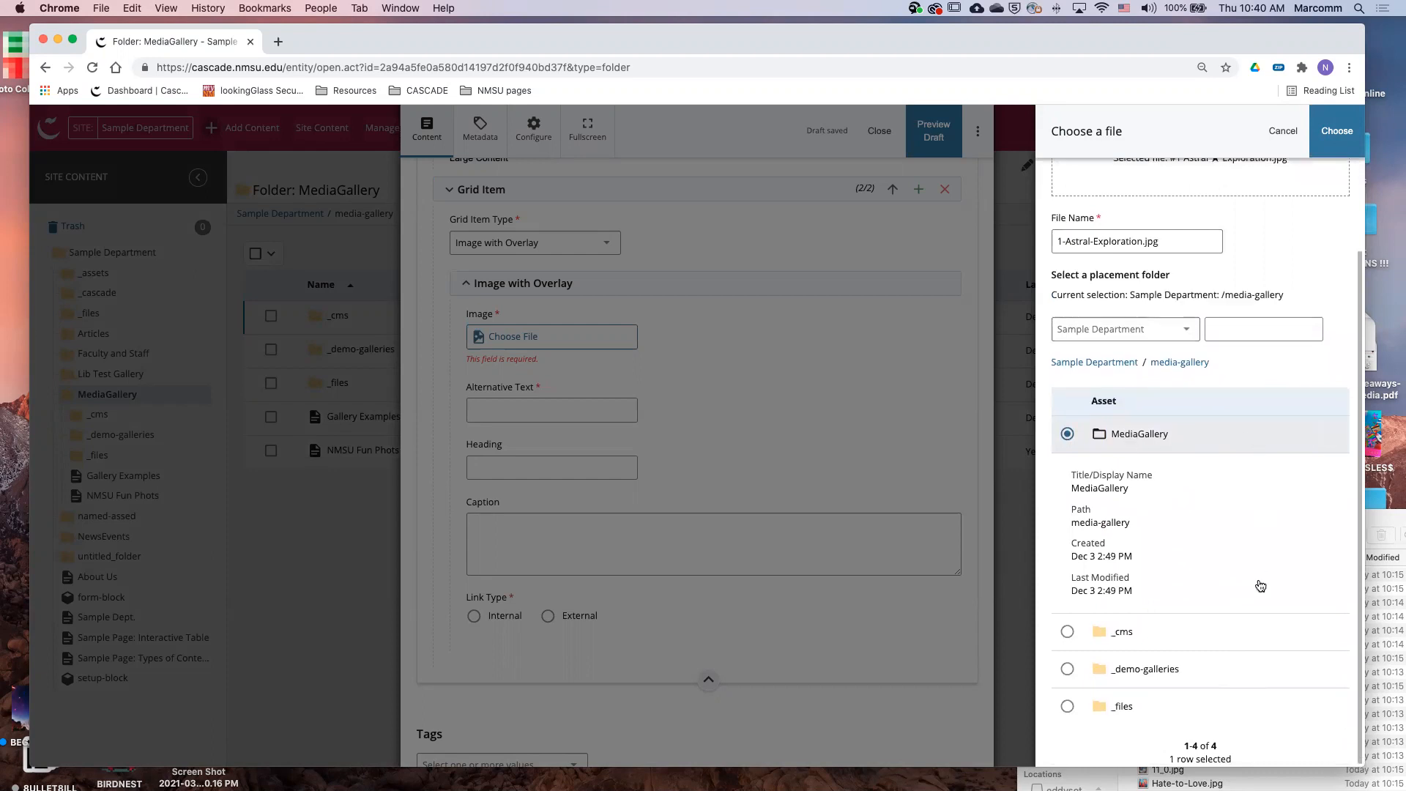
pyautogui.click(1154, 673)
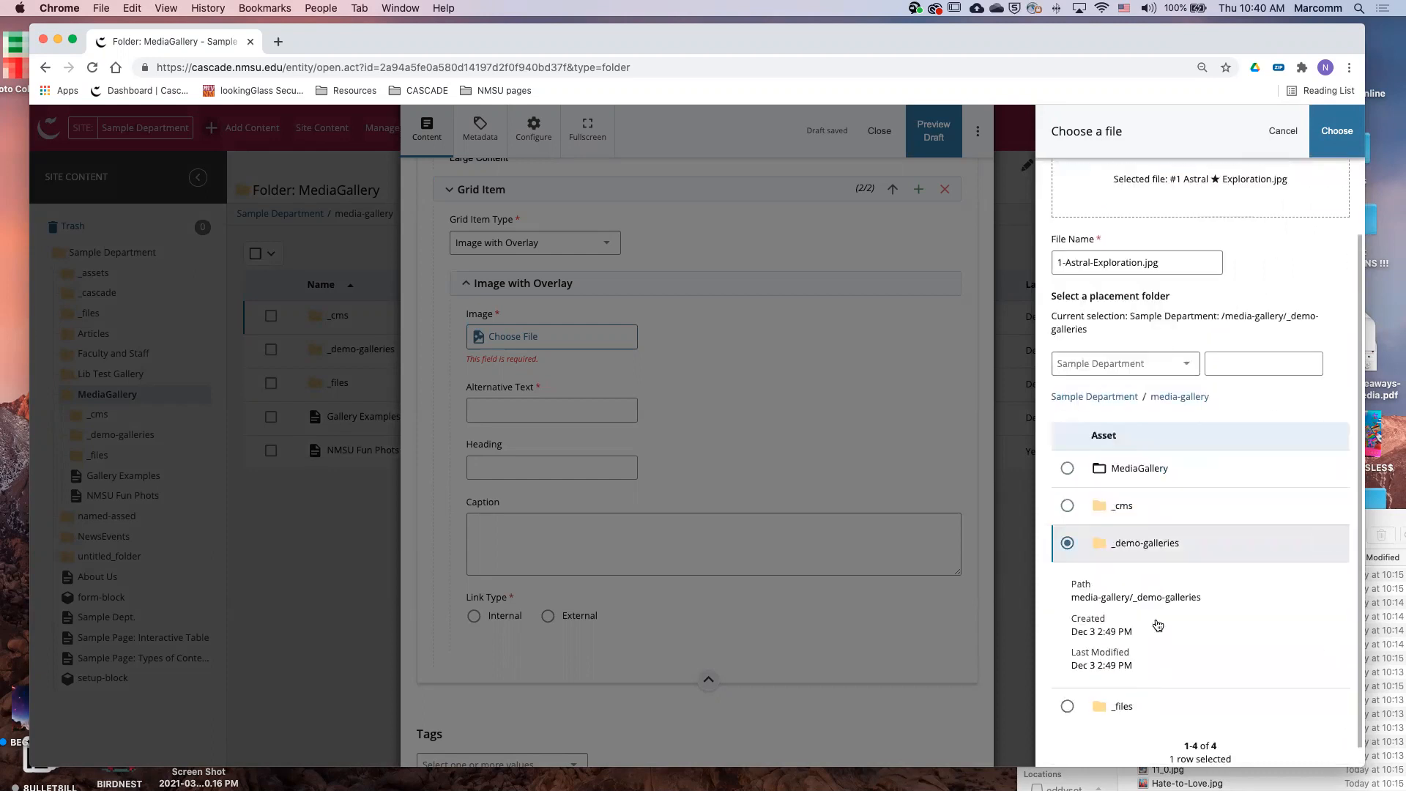
pyautogui.click(1325, 546)
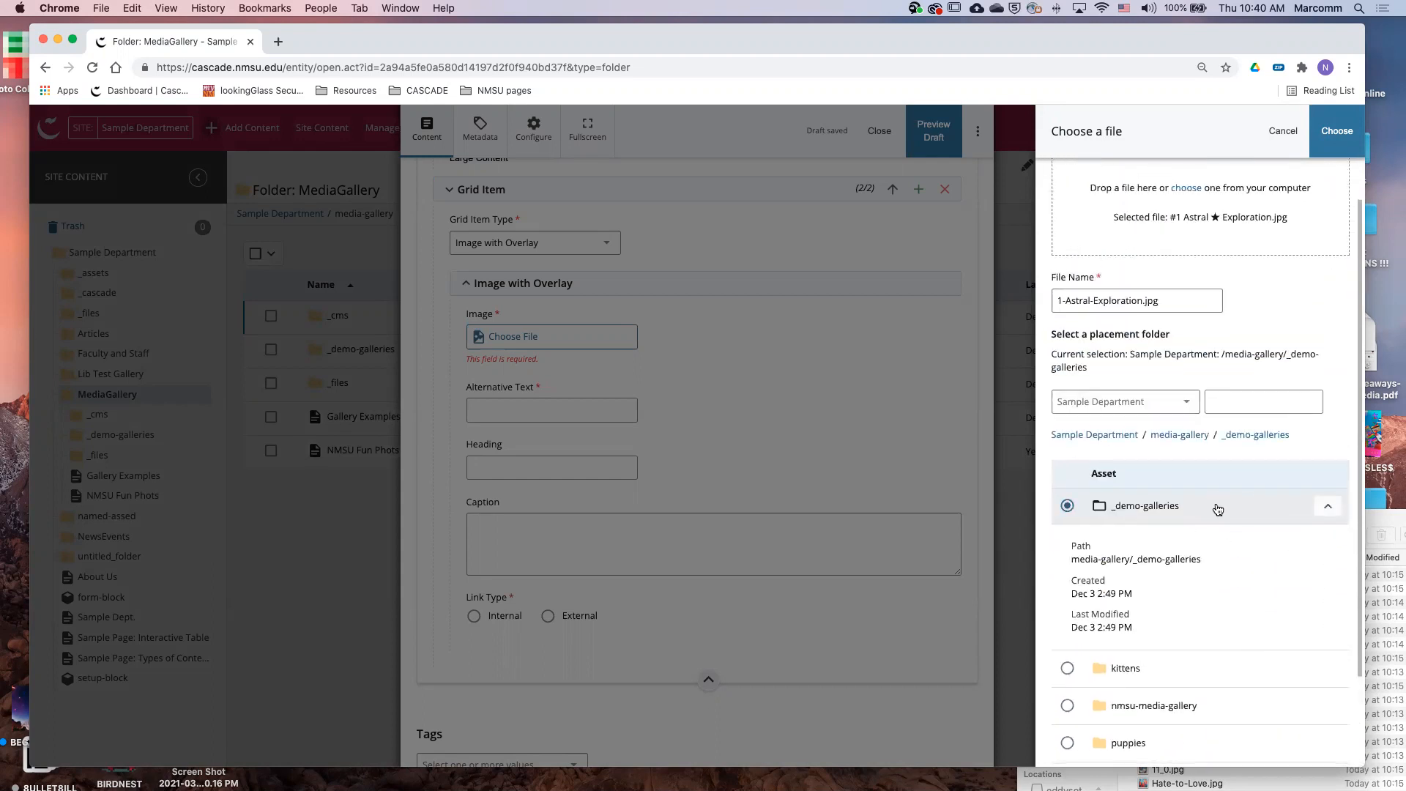
pyautogui.scroll(2, 1241, 504)
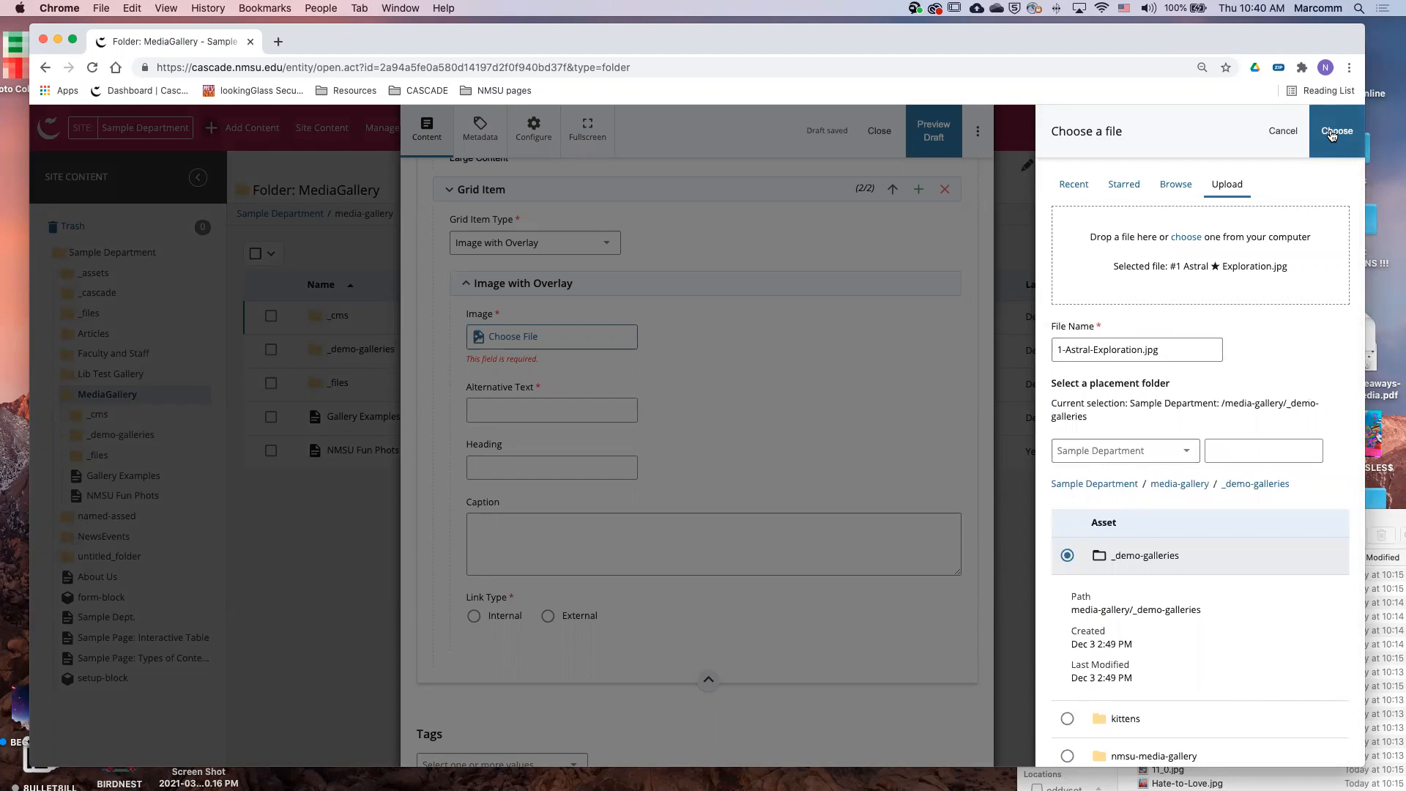
pyautogui.click(1332, 136)
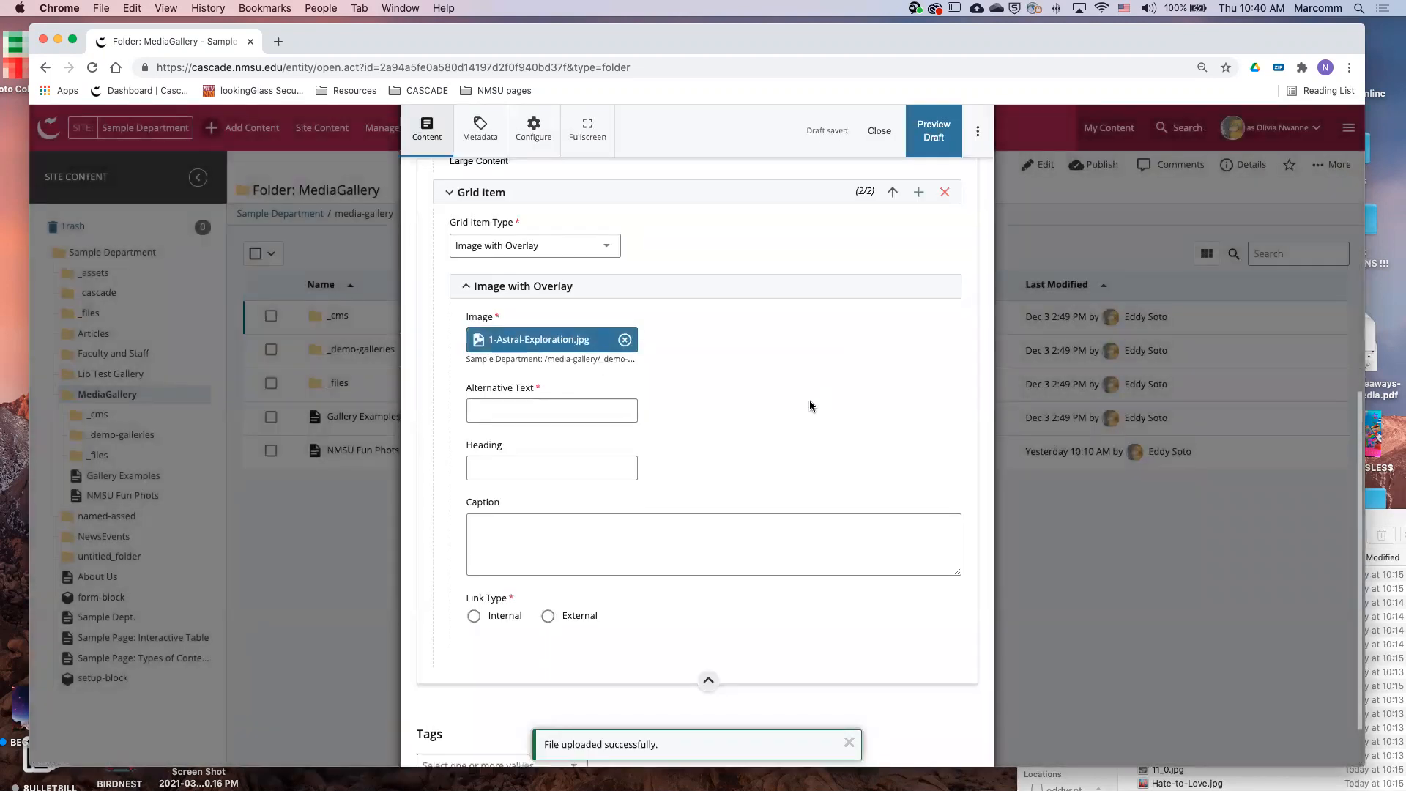
# Fill in the overlay image's alternative text "star", heading "Stargazing" and caption "come see"
pyautogui.click(556, 397)
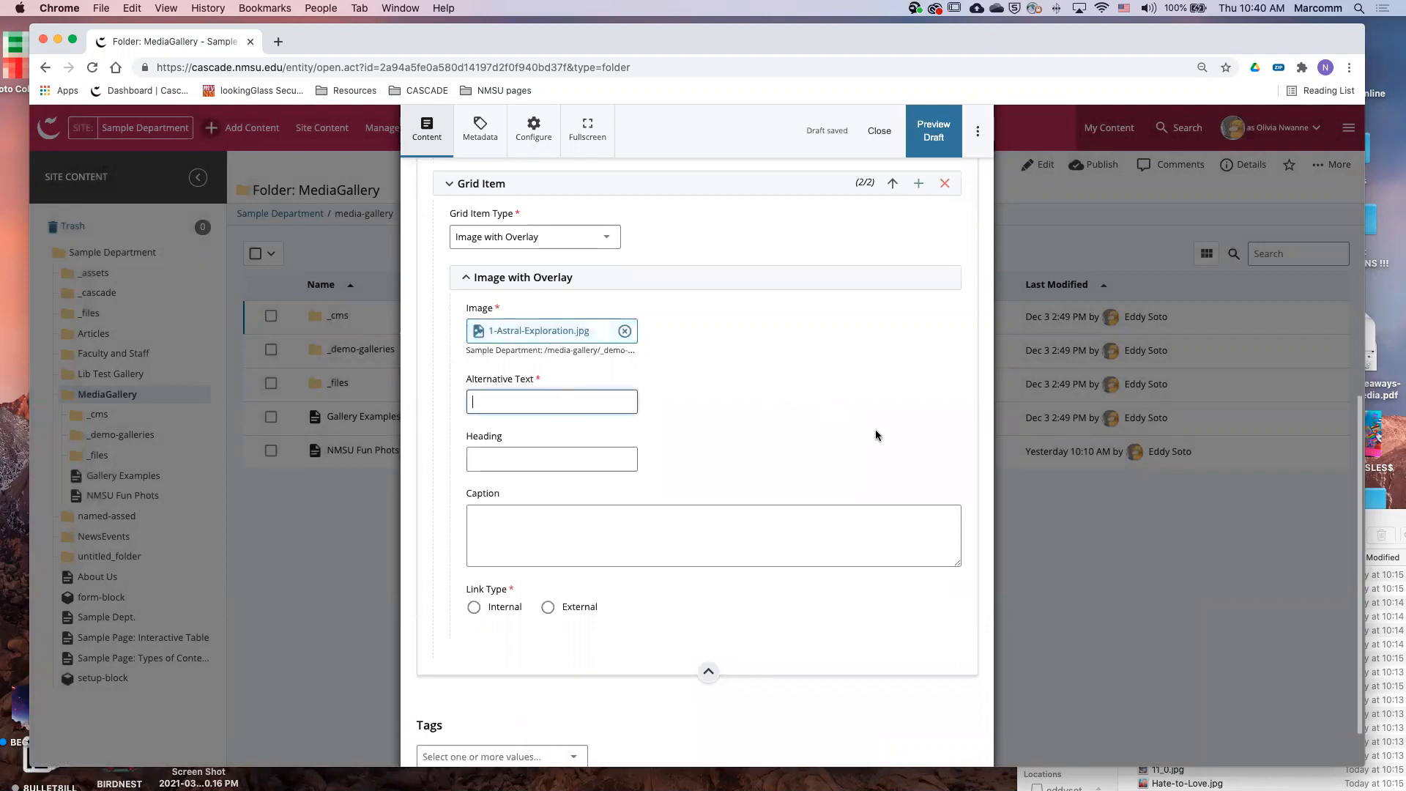
pyautogui.click(1382, 519)
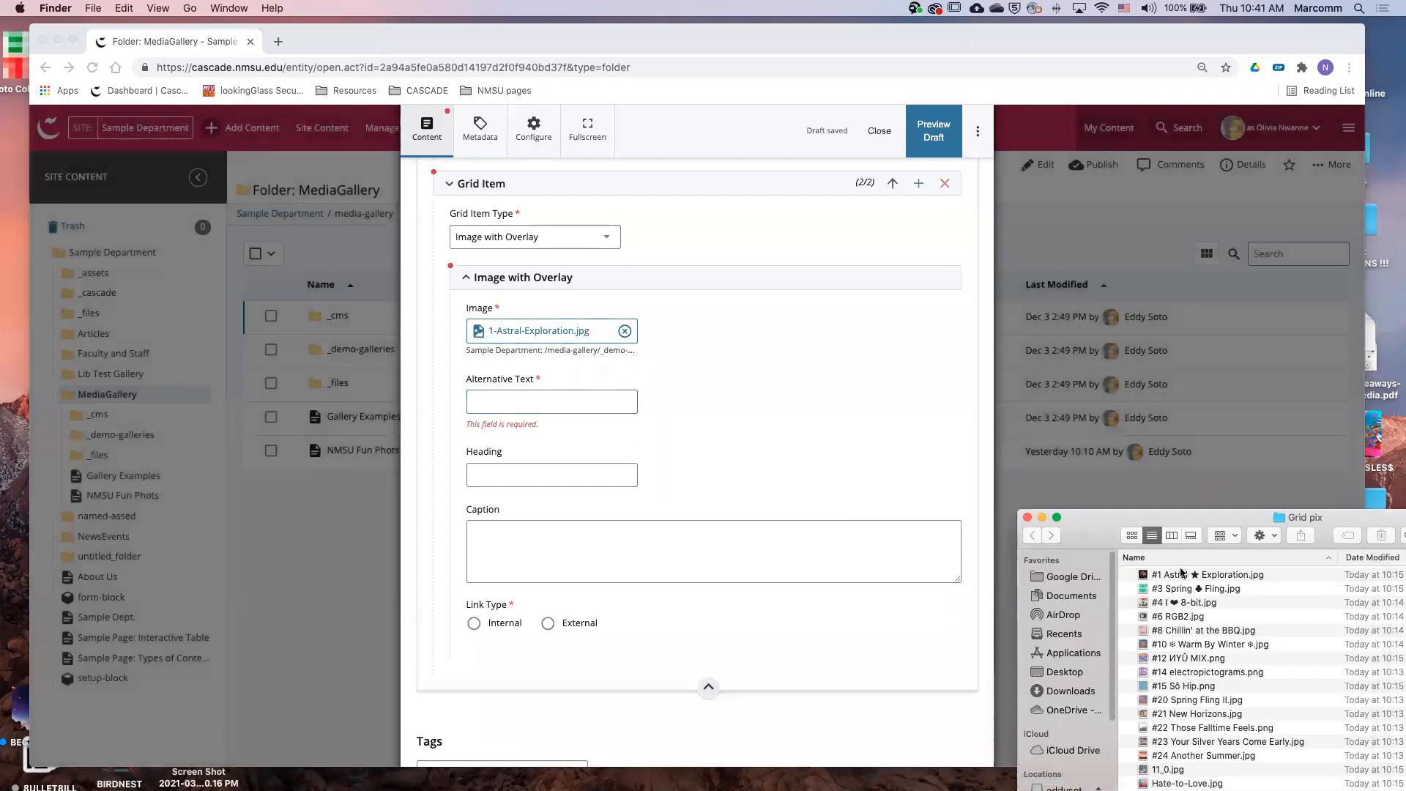
pyautogui.click(513, 403)
pyautogui.write('star')
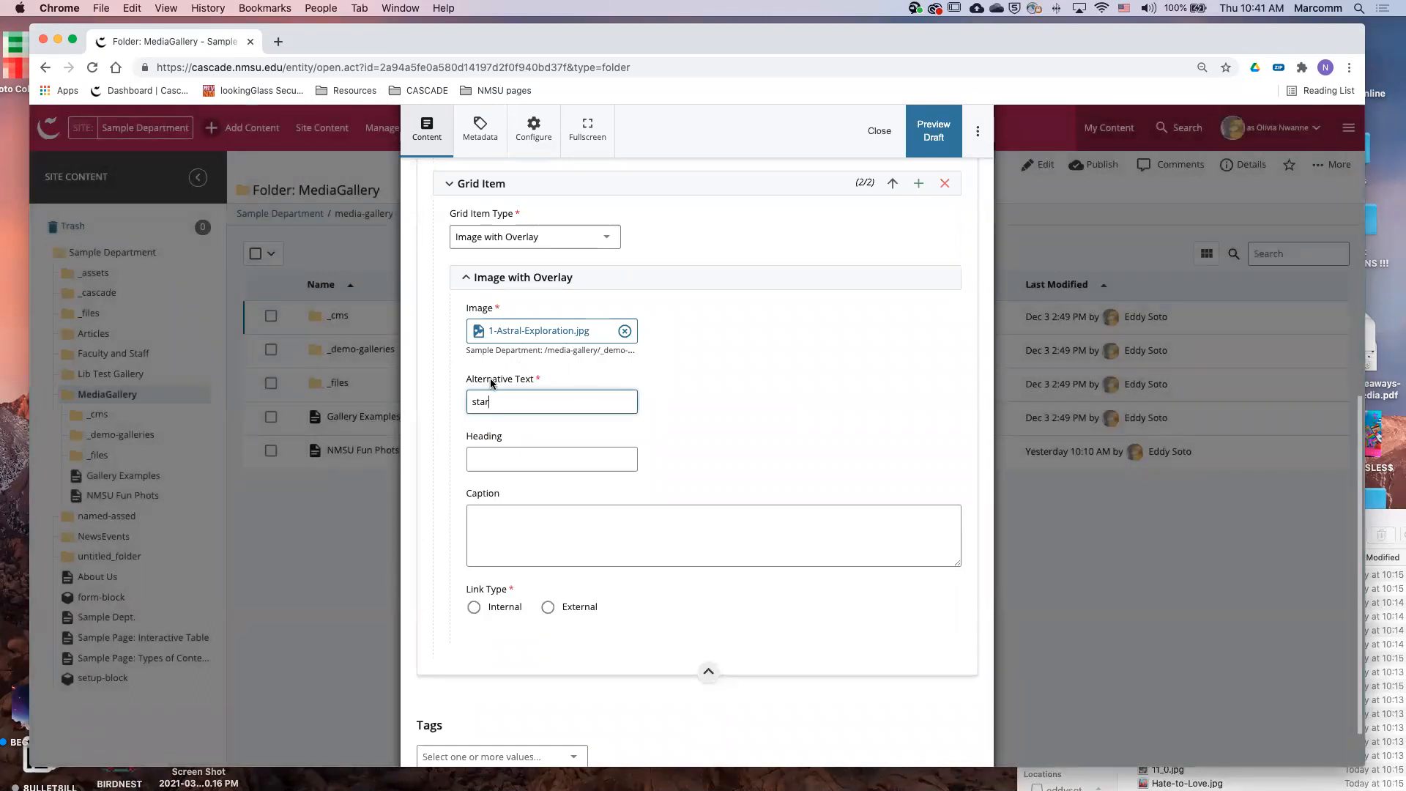
pyautogui.scroll(-2, 675, 428)
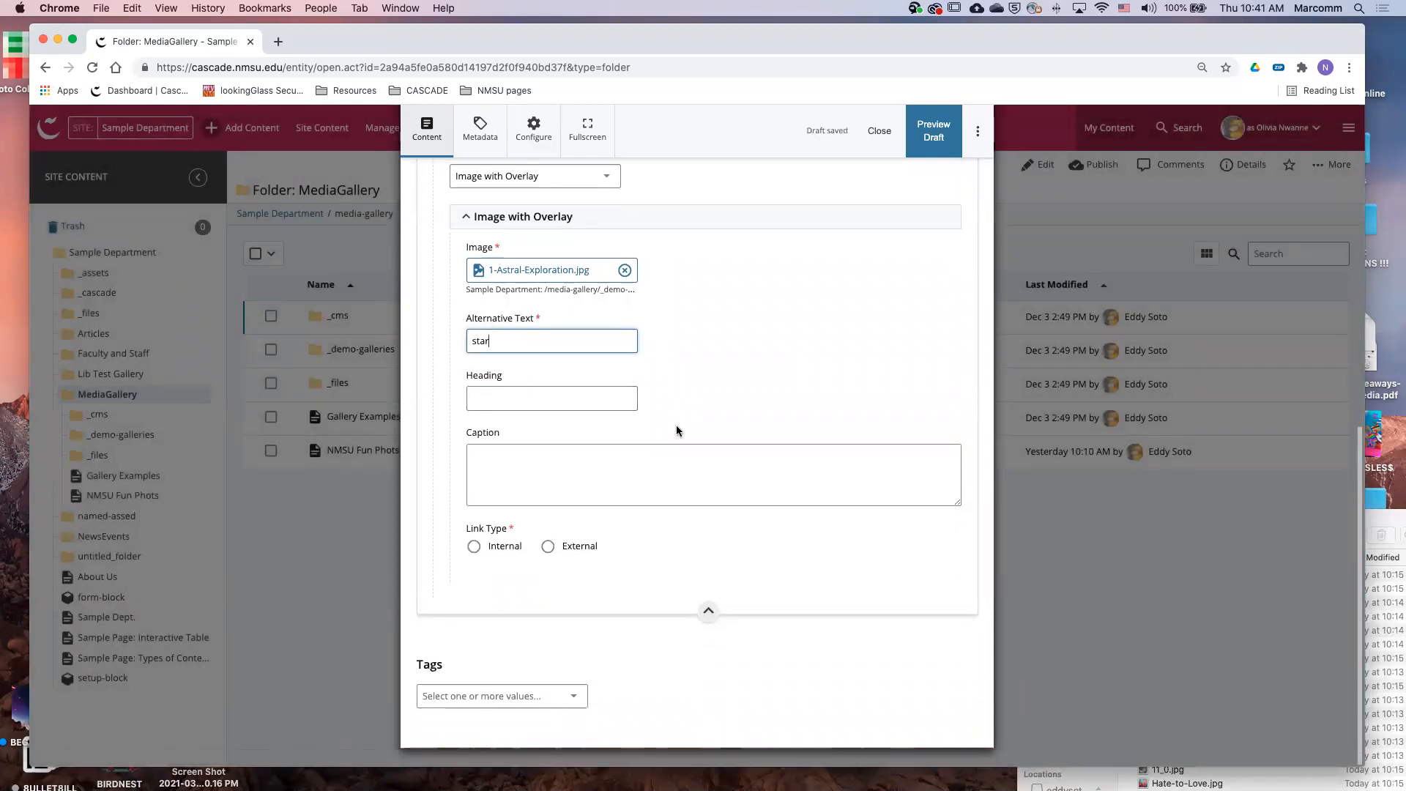
pyautogui.click(581, 399)
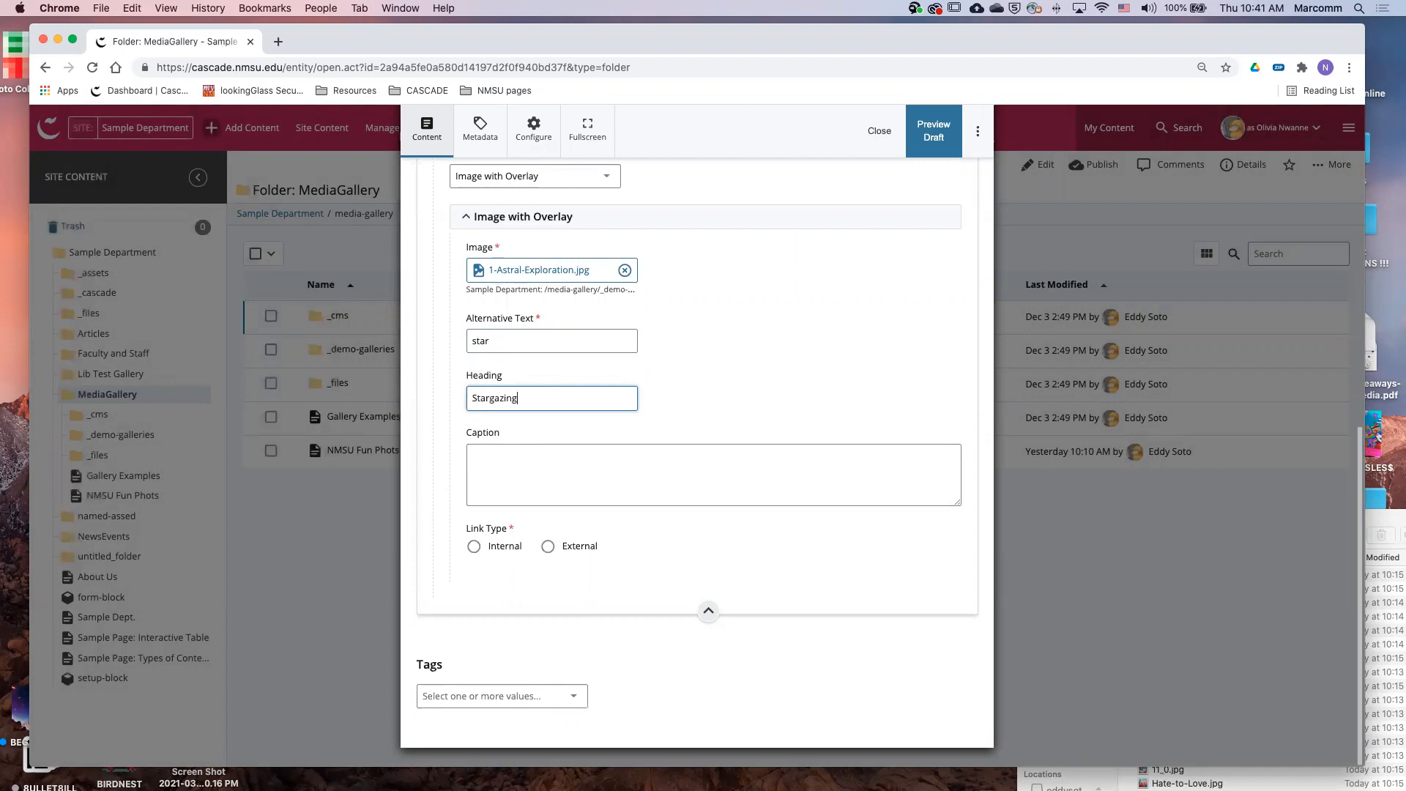
pyautogui.click(533, 454)
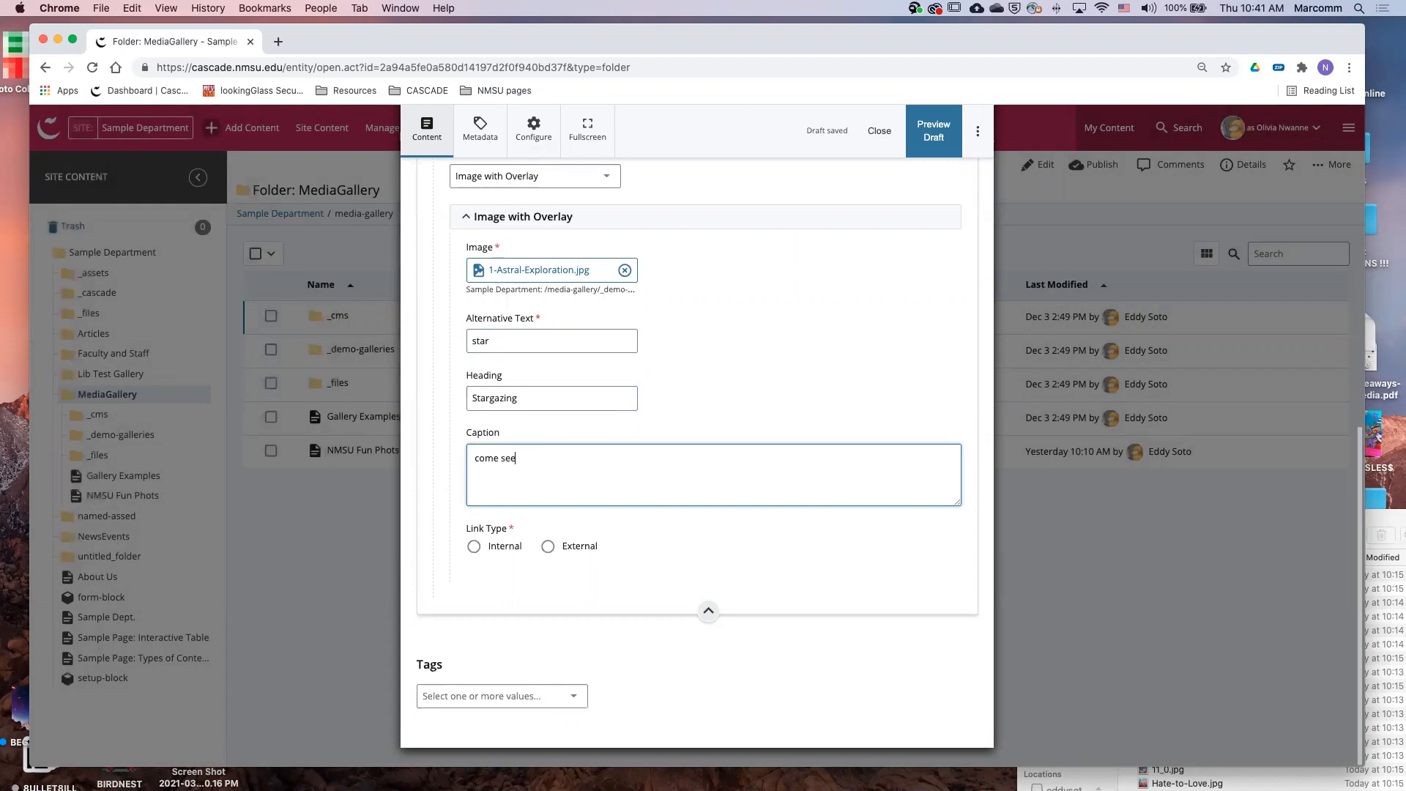
# Set the overlay image's link type to External and its link to #
pyautogui.click(548, 545)
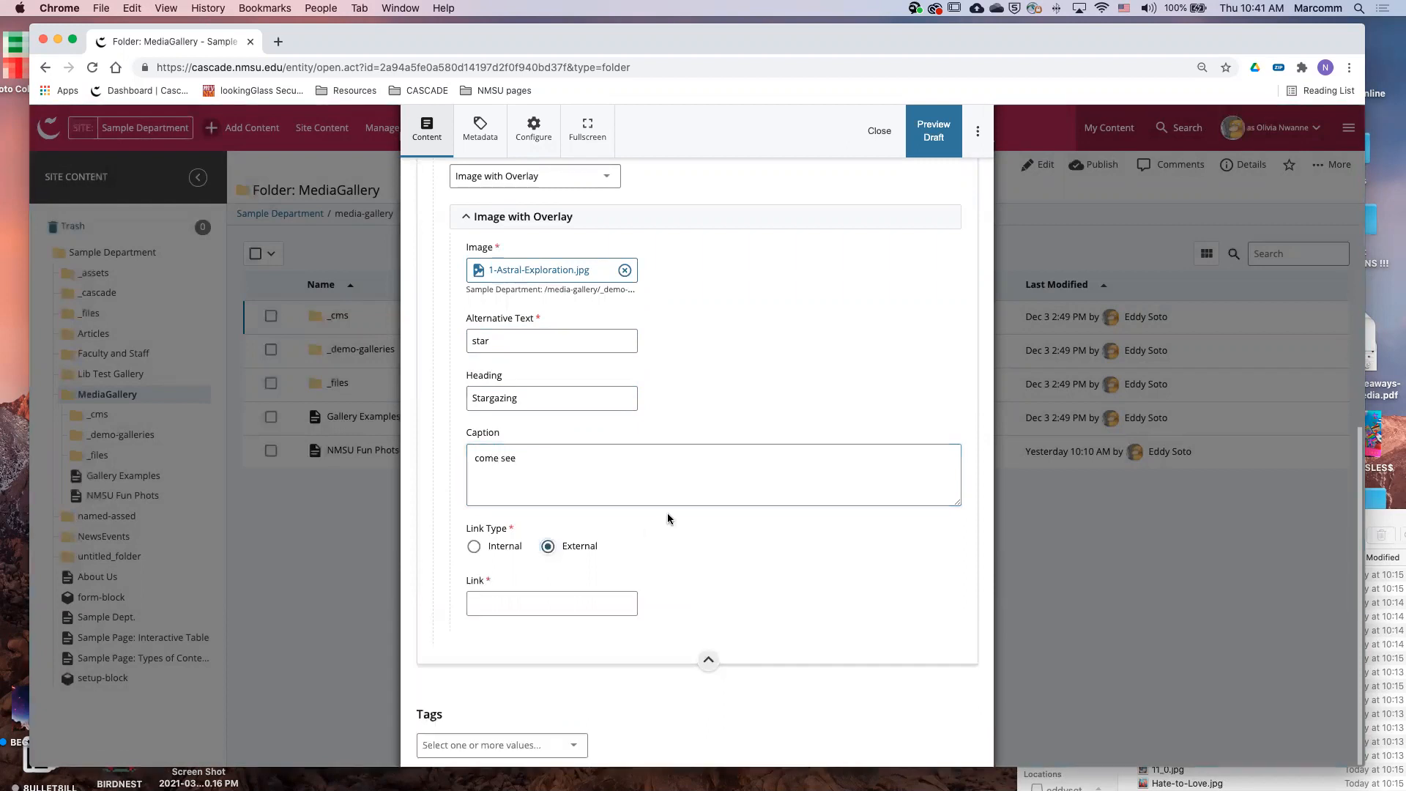
pyautogui.scroll(-1, 639, 514)
pyautogui.click(530, 560)
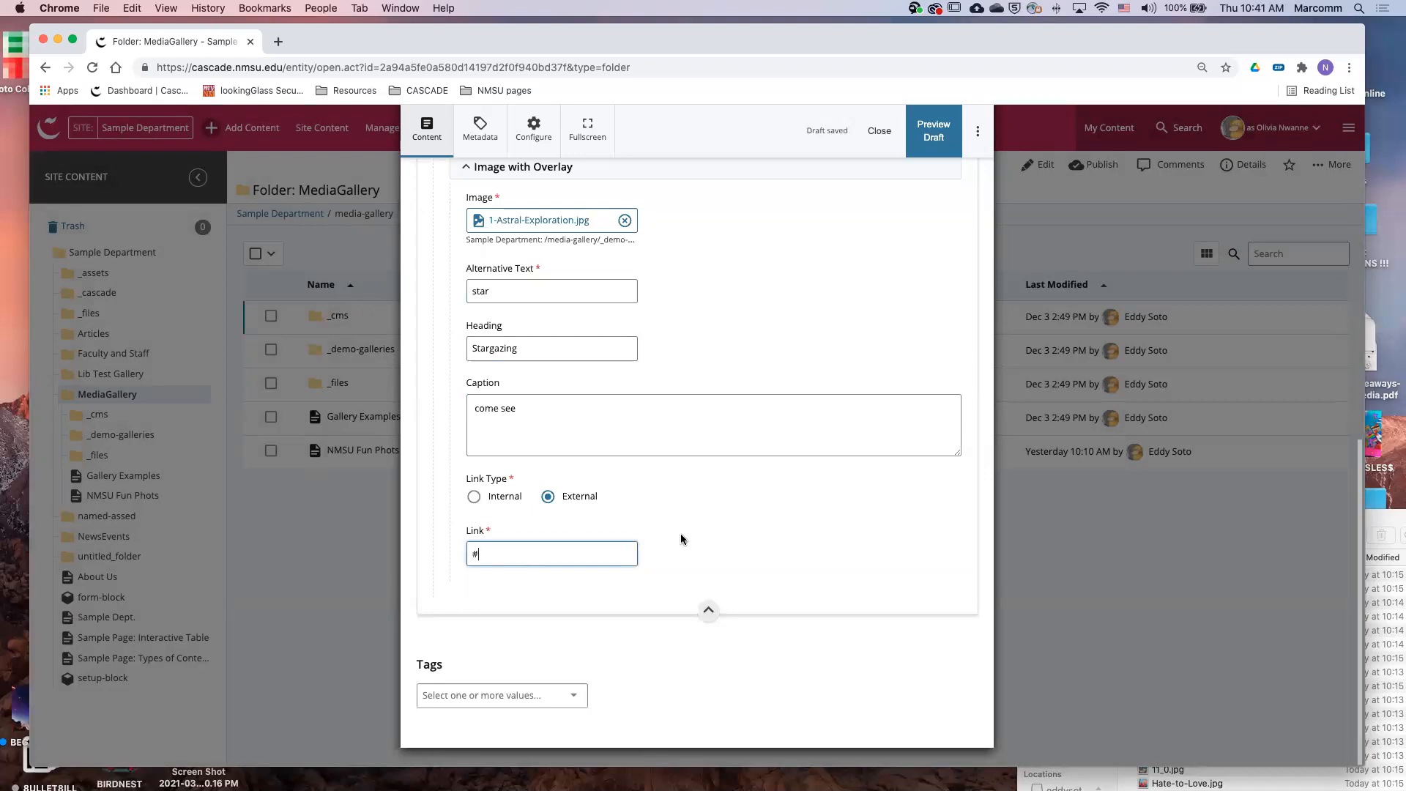
# Collapse the second grid item and add a third grid item of type Image with Overlay
pyautogui.scroll(5, 688, 533)
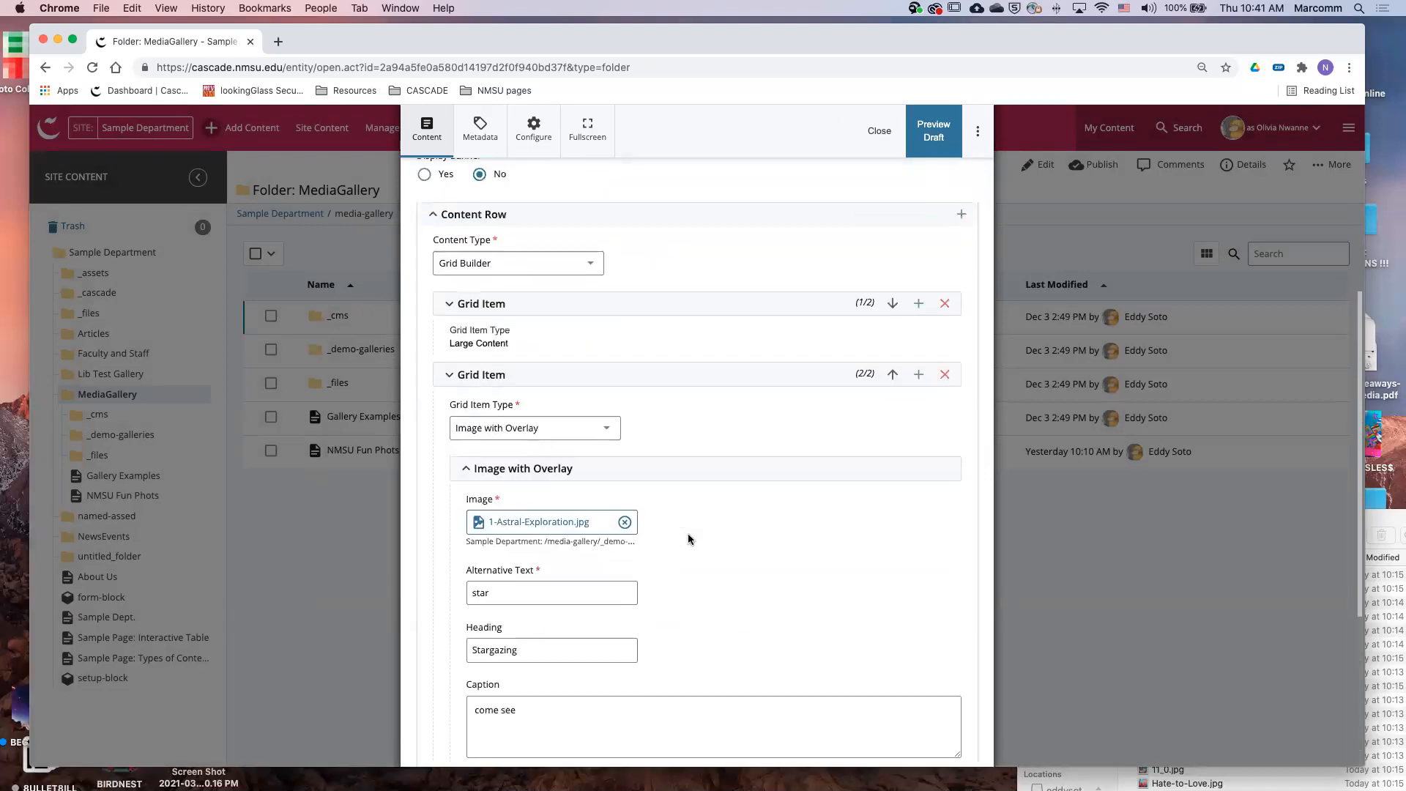
pyautogui.scroll(1, 688, 533)
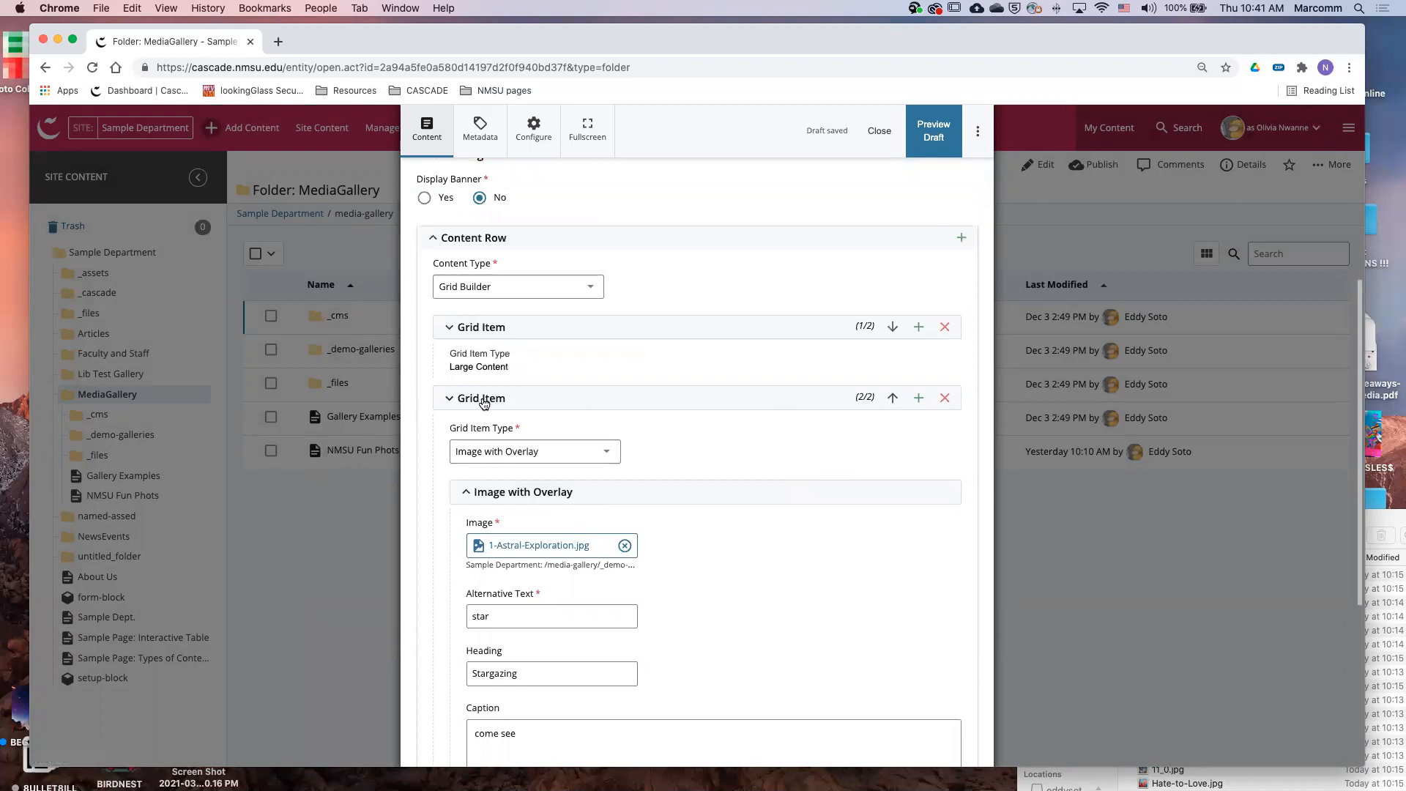
pyautogui.click(449, 397)
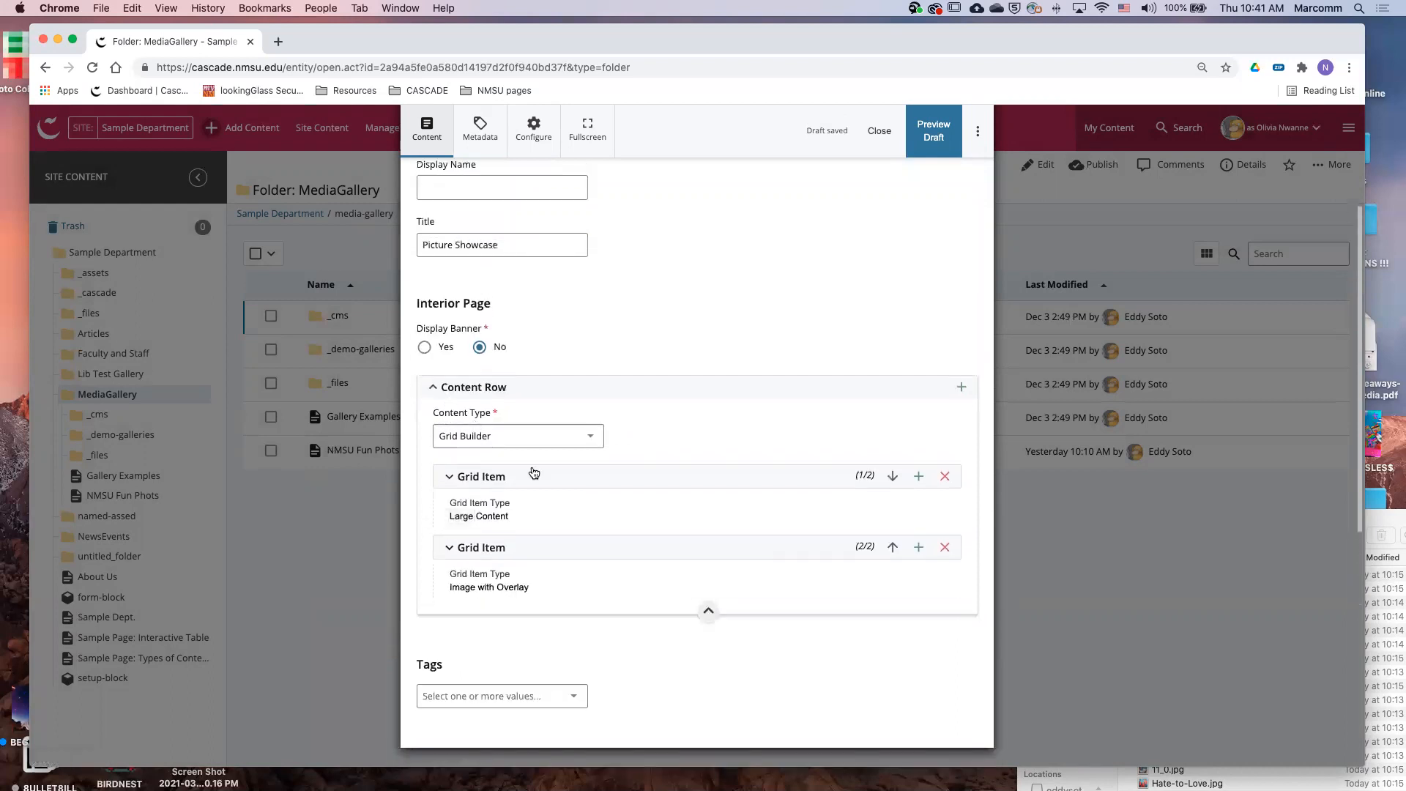
pyautogui.click(918, 547)
pyautogui.scroll(-3, 630, 518)
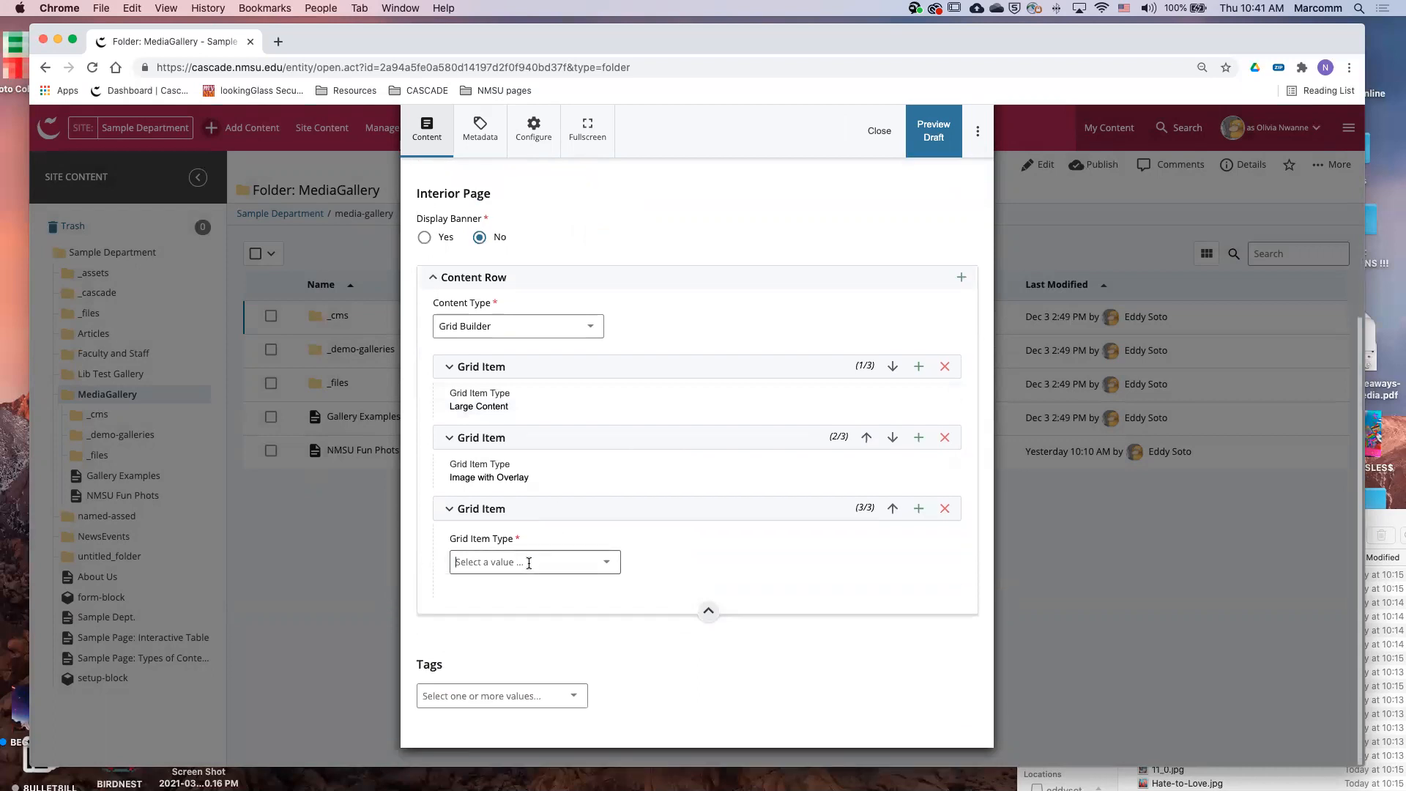
pyautogui.click(529, 562)
pyautogui.click(534, 625)
pyautogui.scroll(-4, 678, 520)
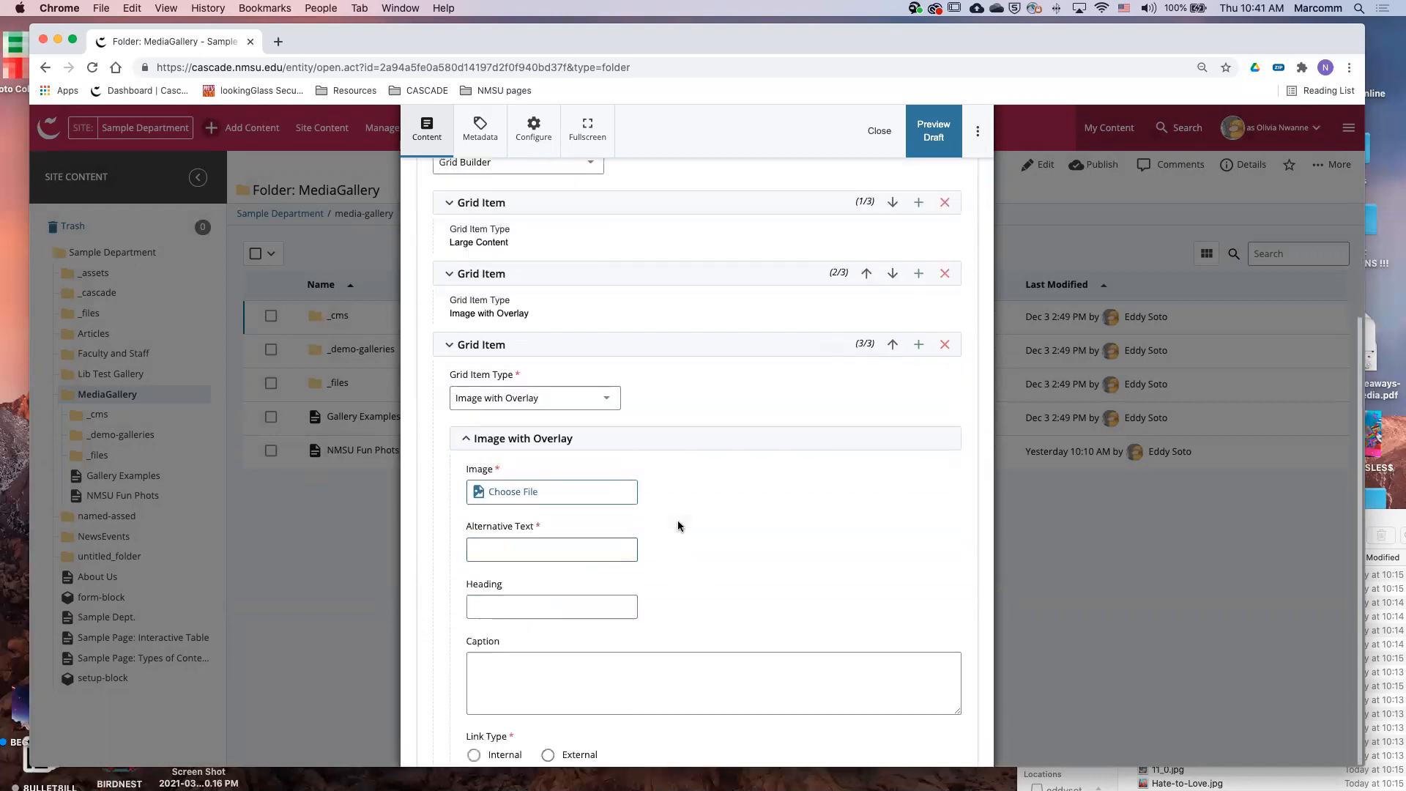
# Upload "#3 Spring ♣ Fling.jpg" from the Grid pix folder into _demo-galleries as the third grid item's image
pyautogui.scroll(-3, 678, 525)
pyautogui.click(586, 354)
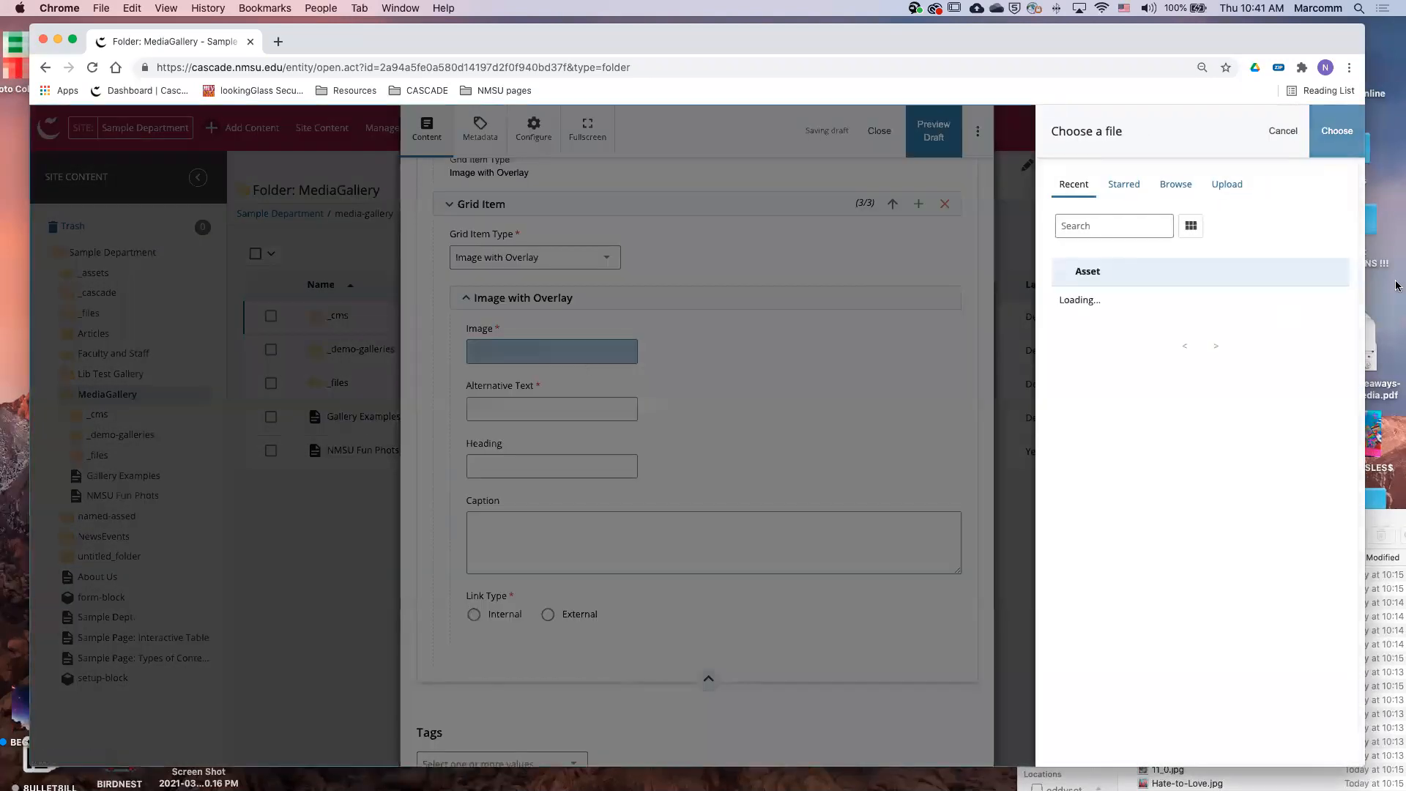
pyautogui.click(1226, 185)
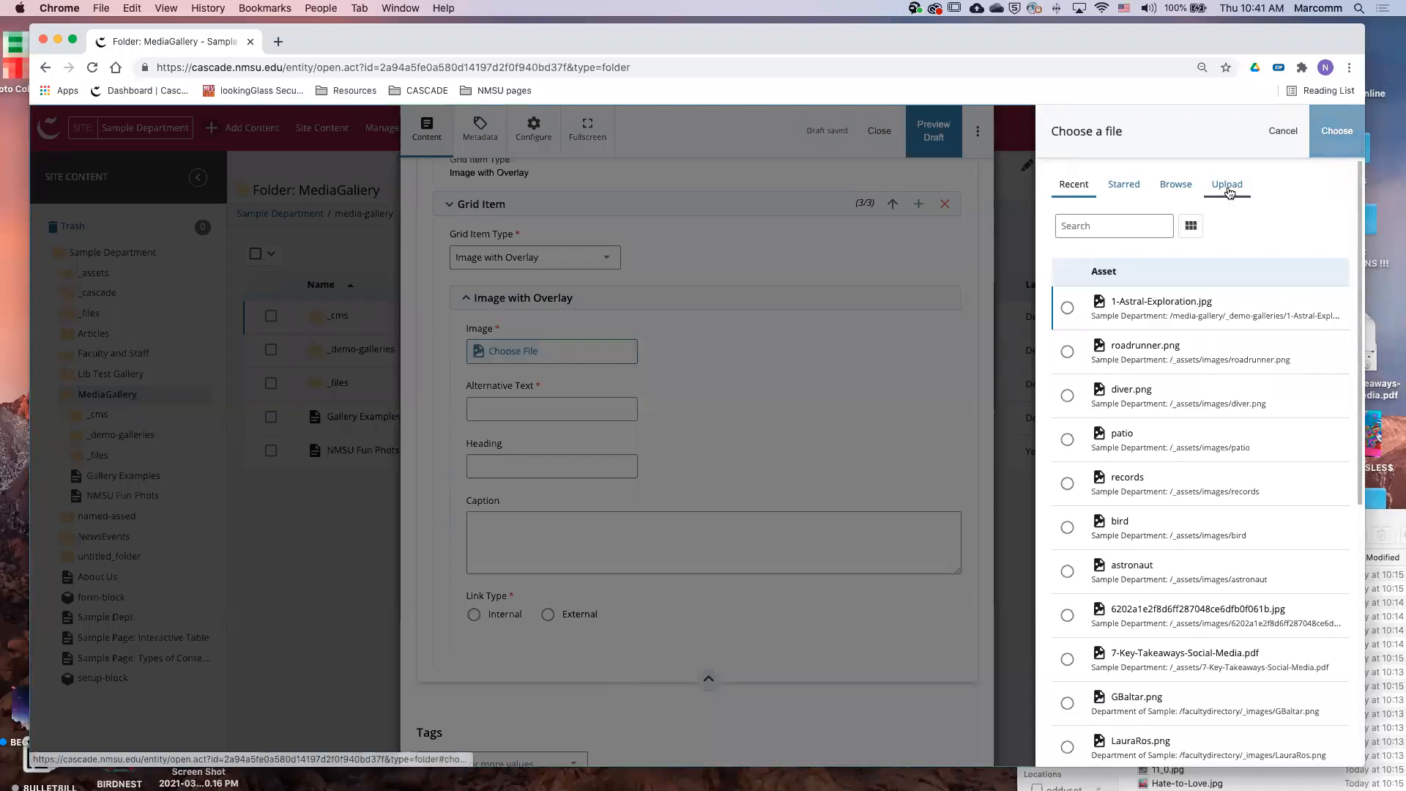
pyautogui.click(1390, 525)
pyautogui.moveTo(1195, 593); pyautogui.dragTo(1187, 276)
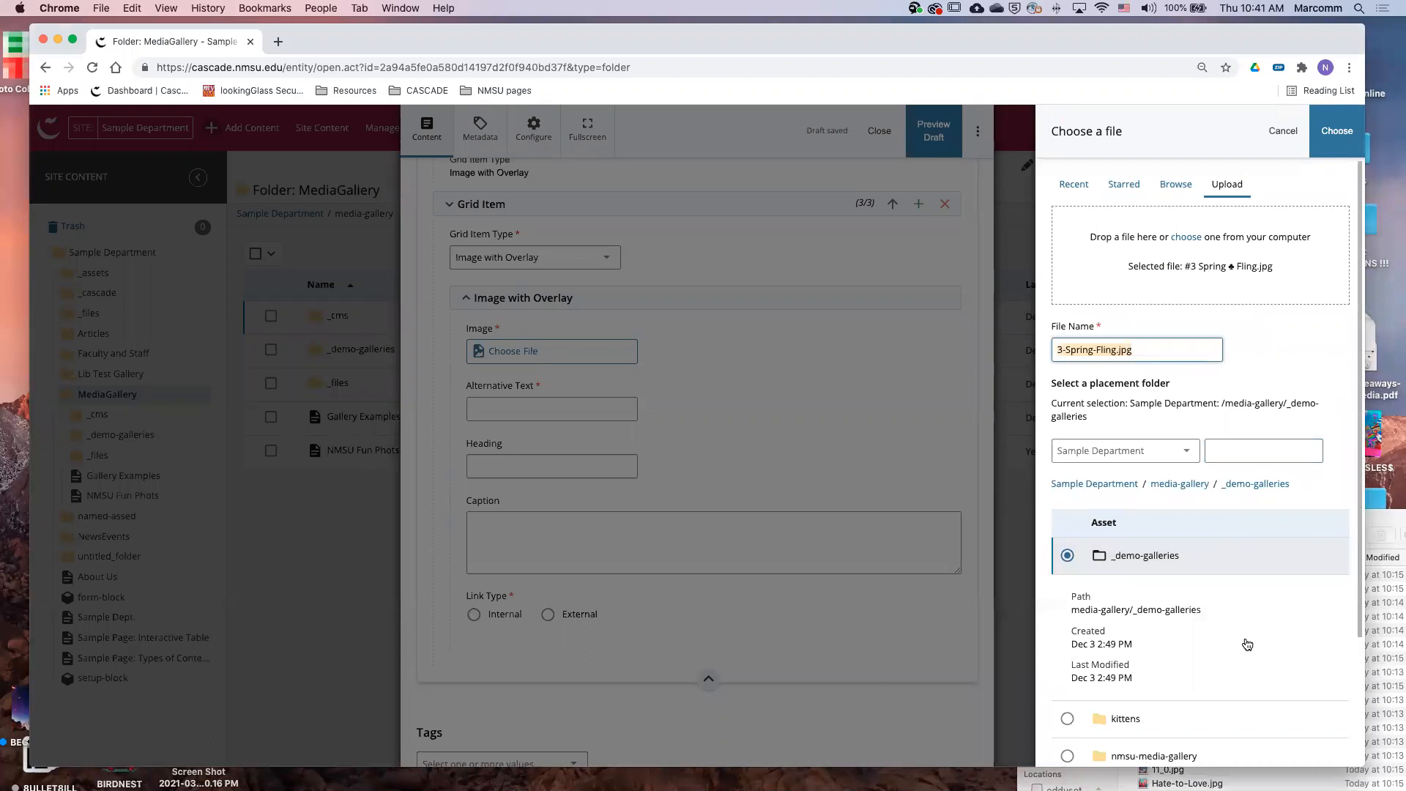
pyautogui.scroll(-1, 1248, 644)
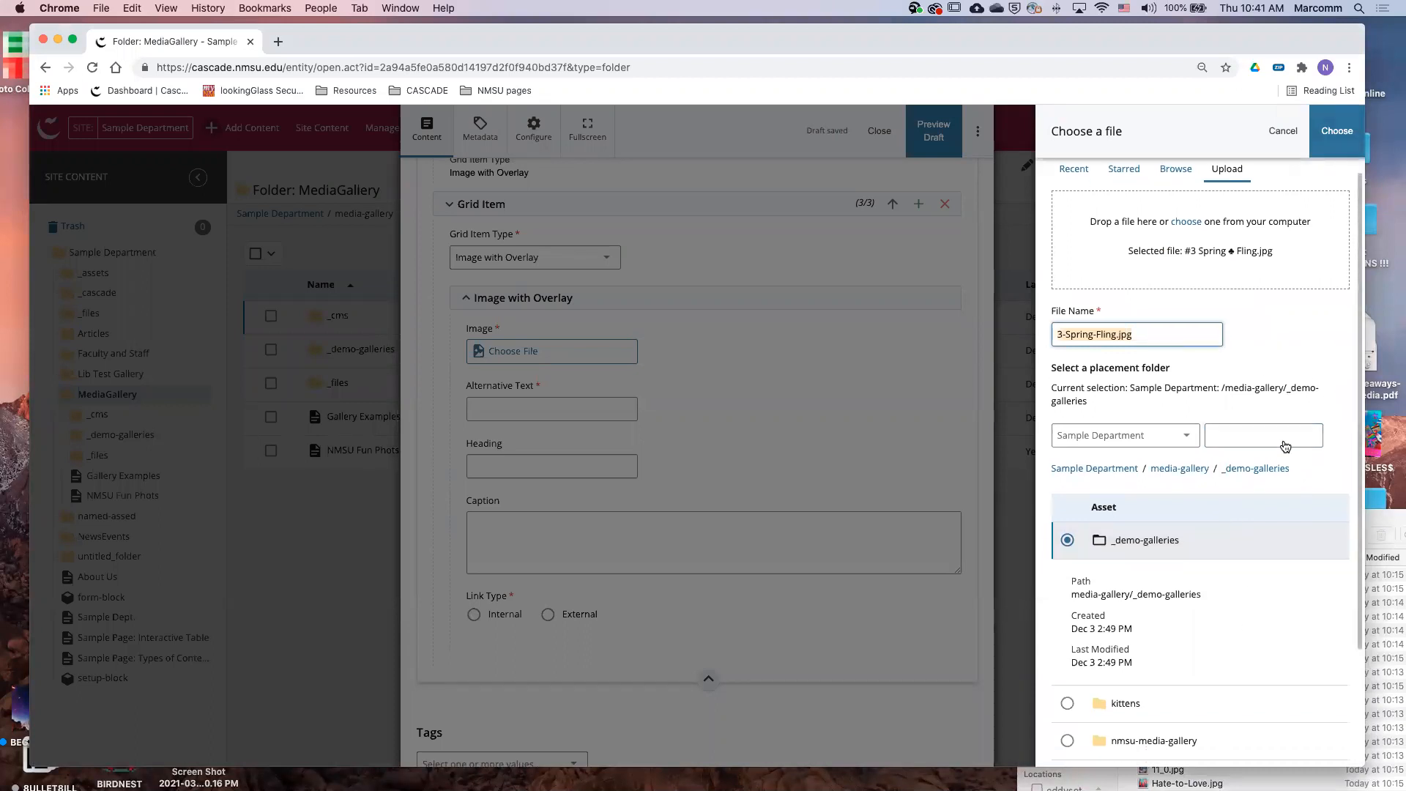
pyautogui.click(1336, 131)
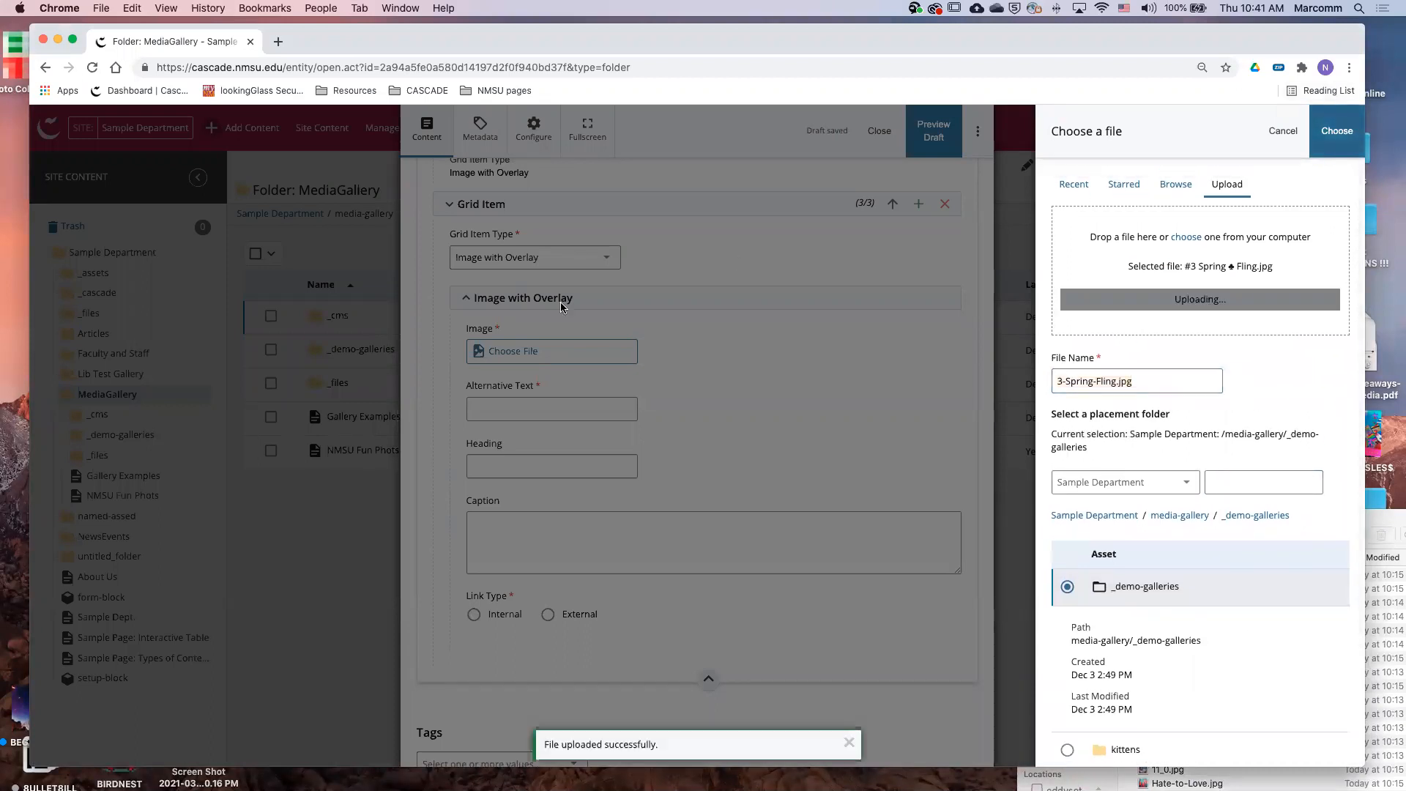
# Fill in the third grid item's alternative text "shamrock", heading "Clover" and caption "come over"
pyautogui.click(525, 419)
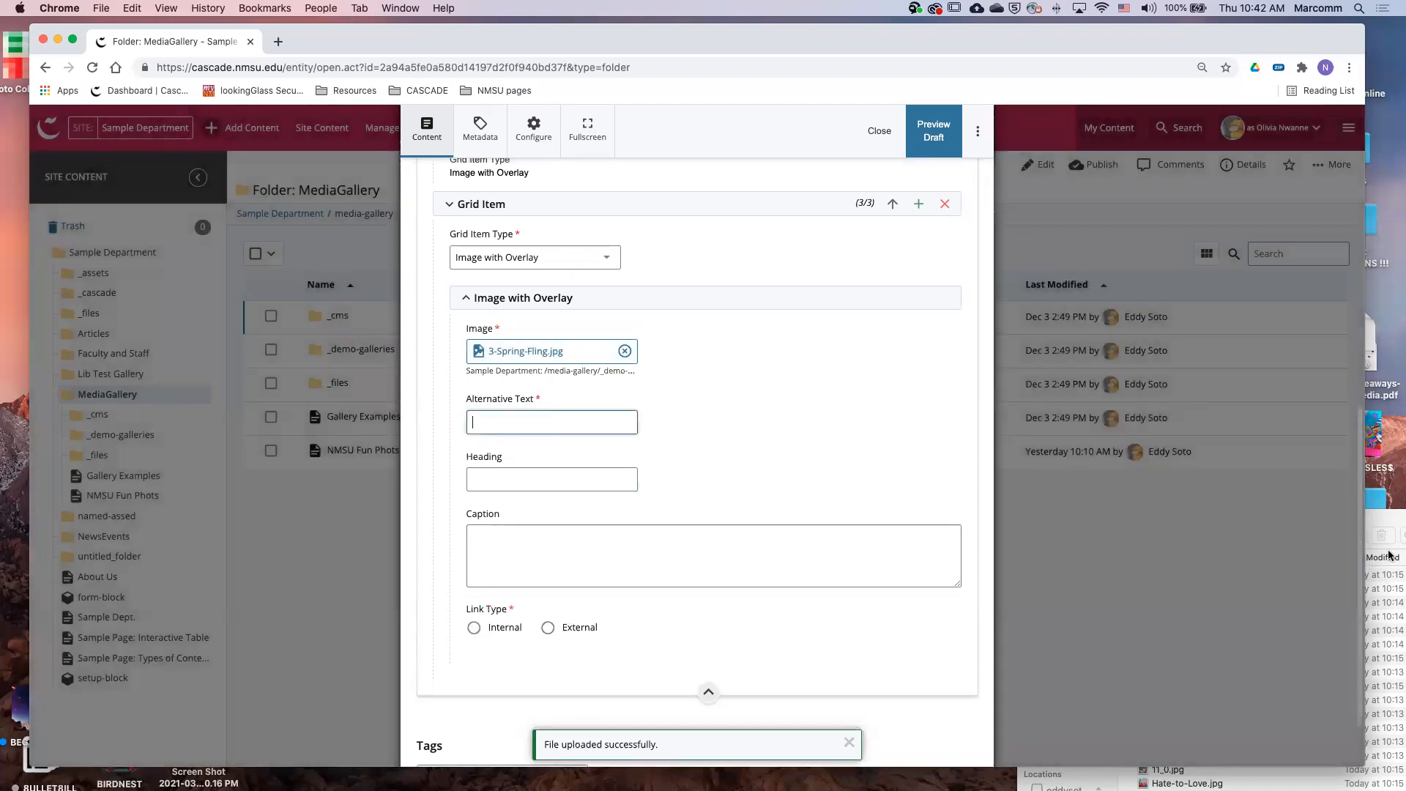
pyautogui.click(1368, 521)
pyautogui.click(556, 423)
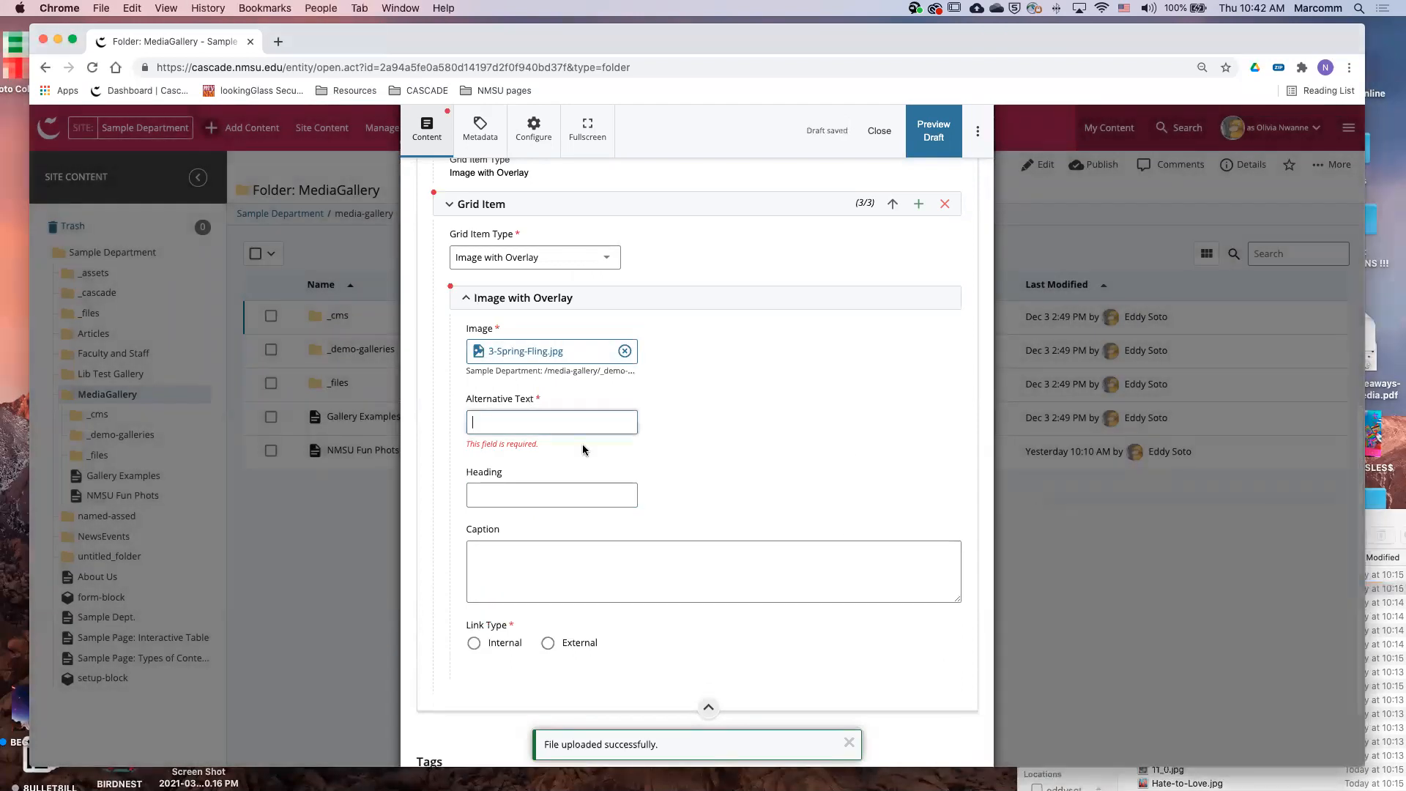
pyautogui.write('shamro')
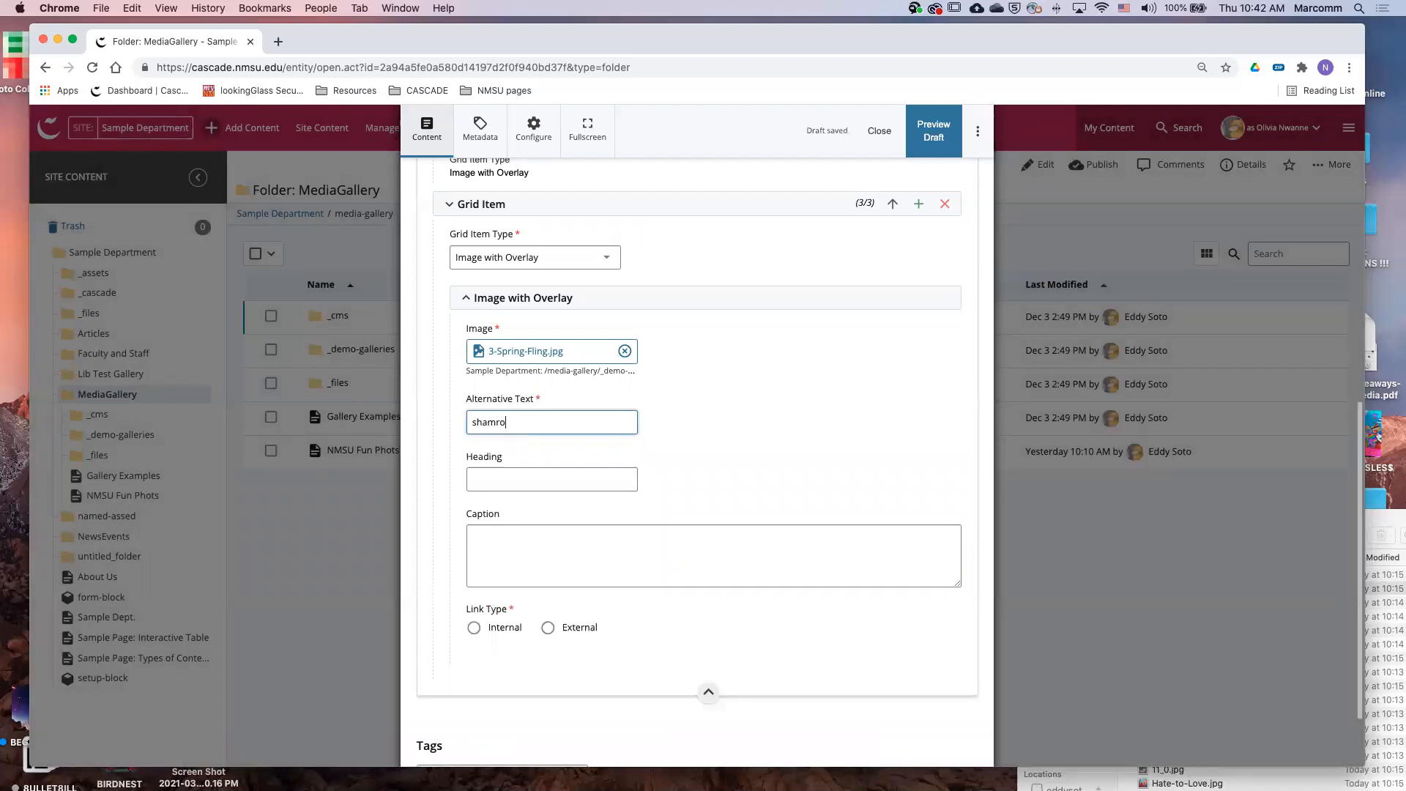
pyautogui.click(514, 478)
pyautogui.write('Clover')
pyautogui.click(565, 553)
pyautogui.write('come over')
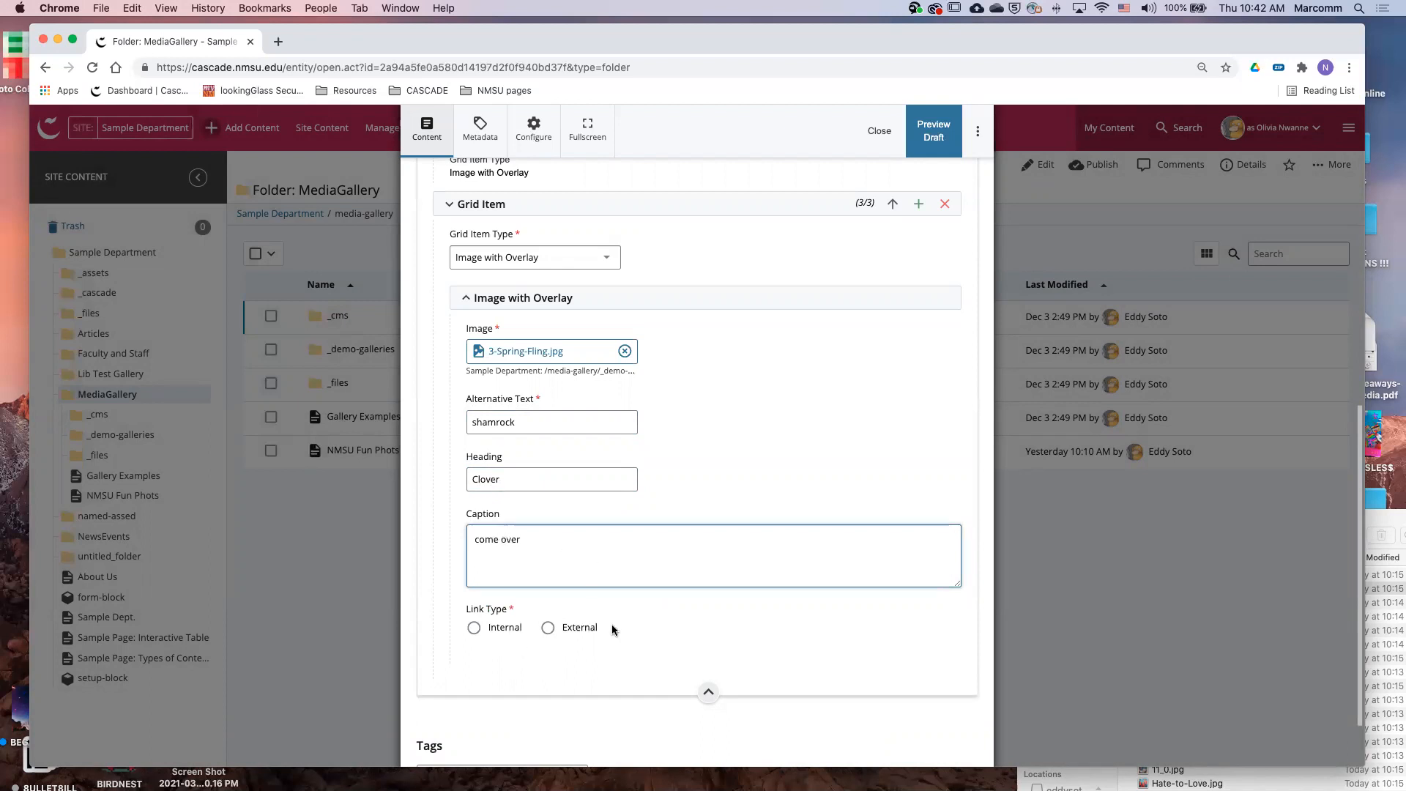
# Give the Clover item an External link of # and preview the page draft
pyautogui.click(579, 627)
pyautogui.click(558, 682)
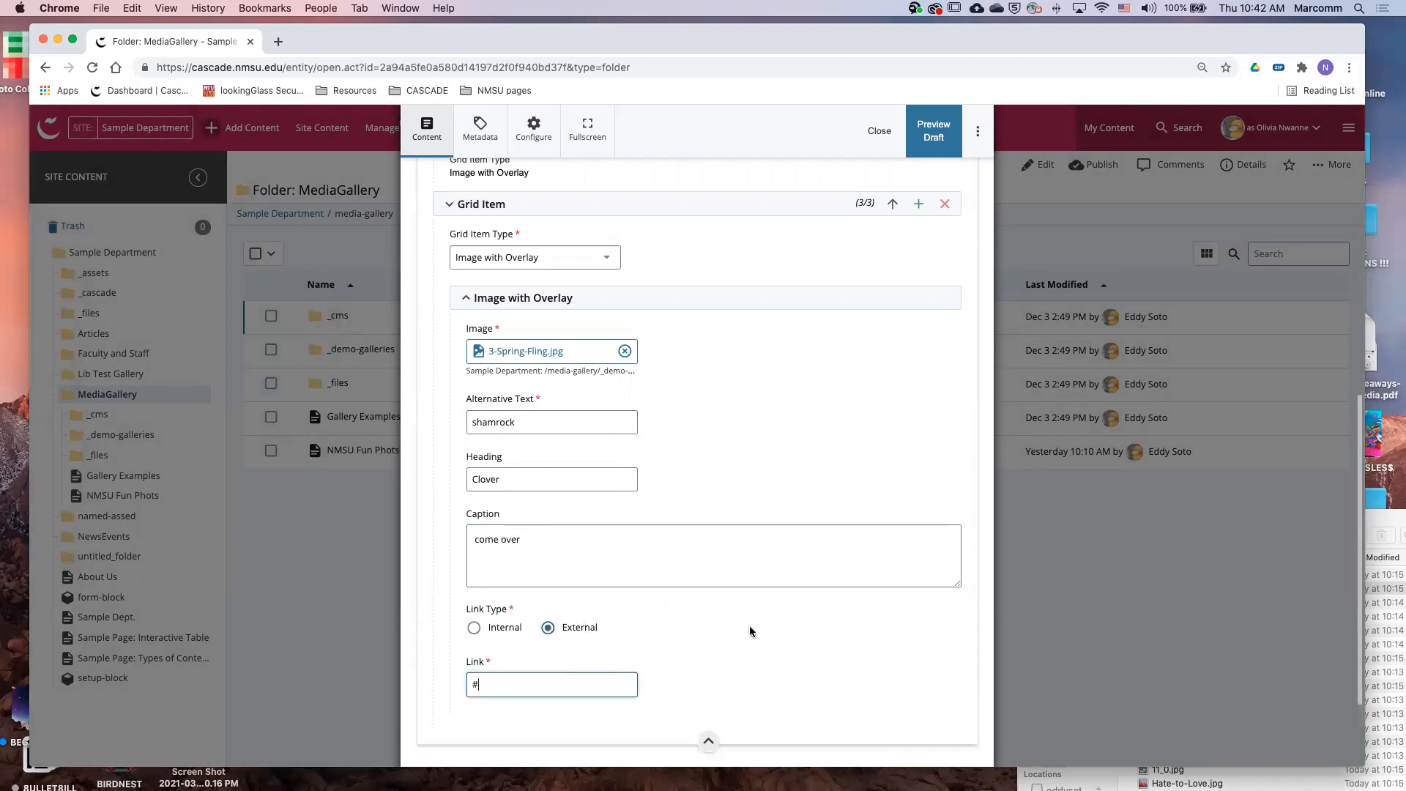
pyautogui.click(935, 141)
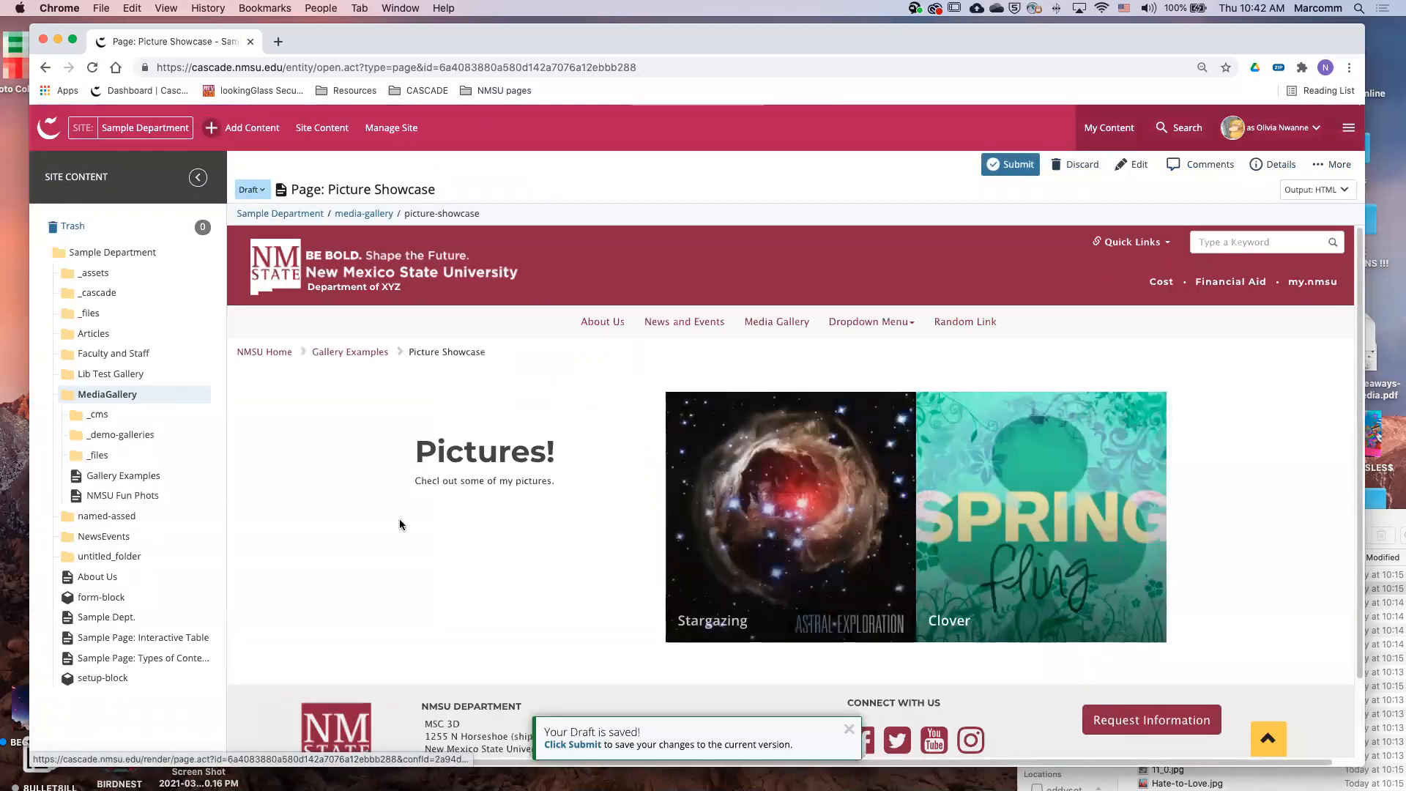
pyautogui.scroll(-1, 454, 454)
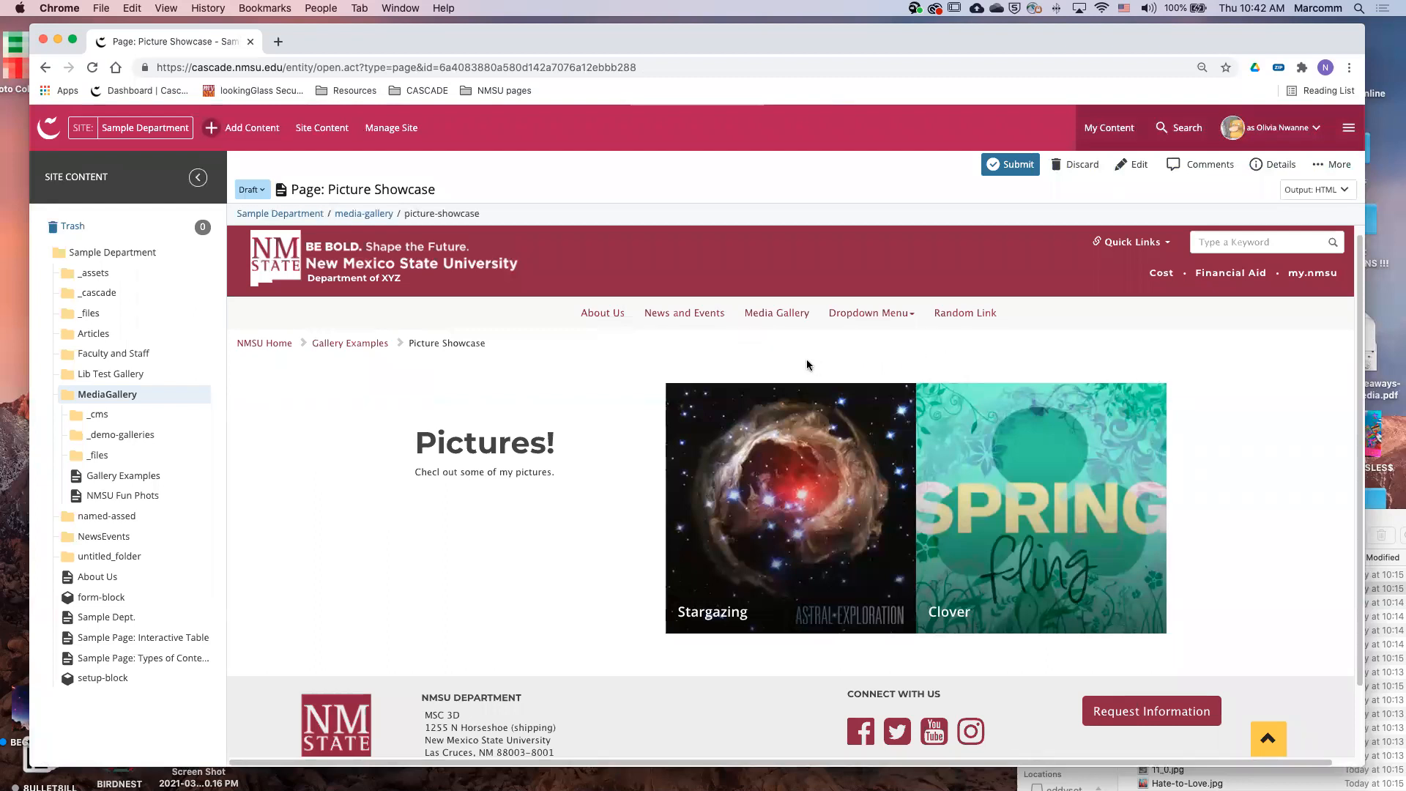
# Switch to the Grid pix folder in Finder, show its pictures as icons and look through the thumbnails
pyautogui.click(1382, 517)
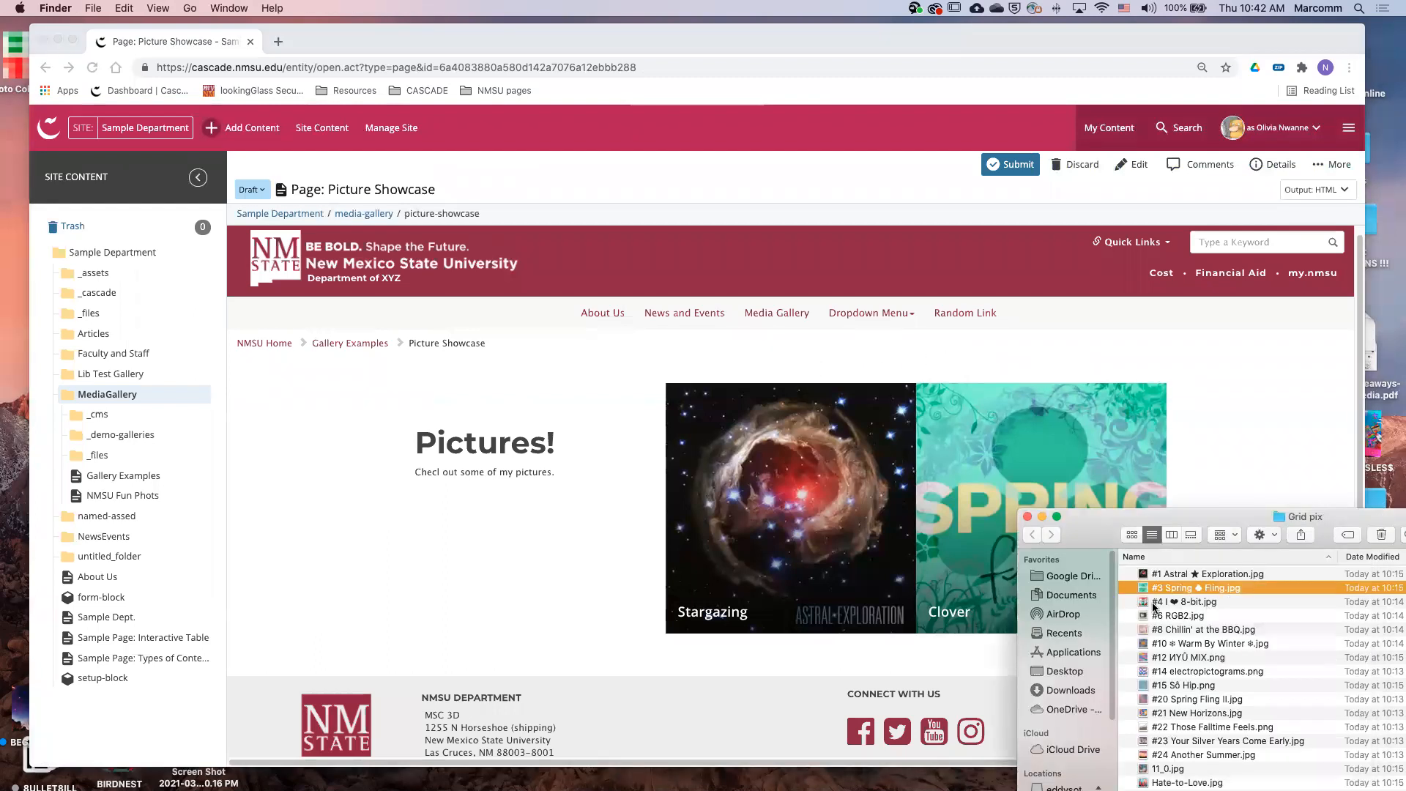
pyautogui.click(1167, 575)
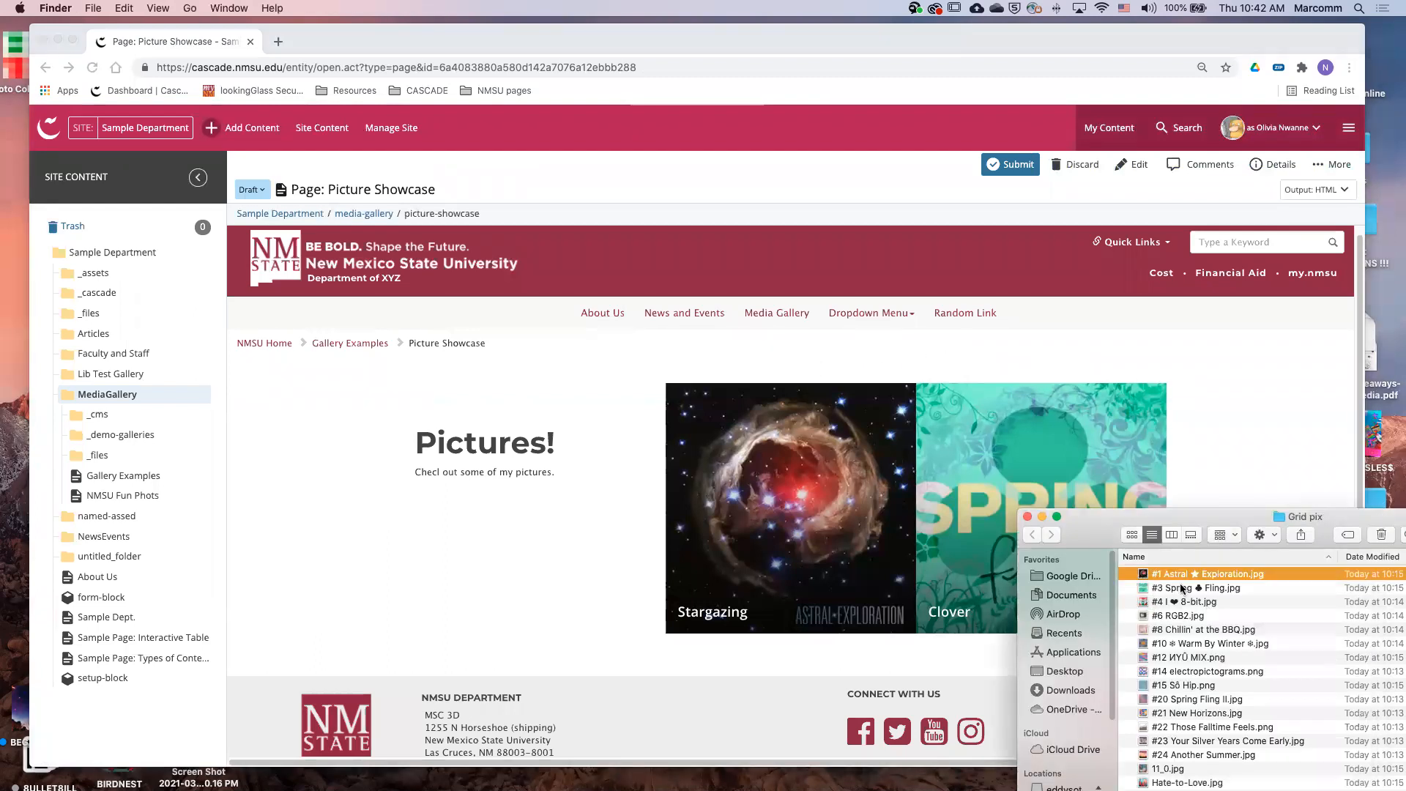
pyautogui.click(1133, 536)
pyautogui.moveTo(1202, 513); pyautogui.dragTo(1147, 644)
pyautogui.scroll(3, 1119, 662)
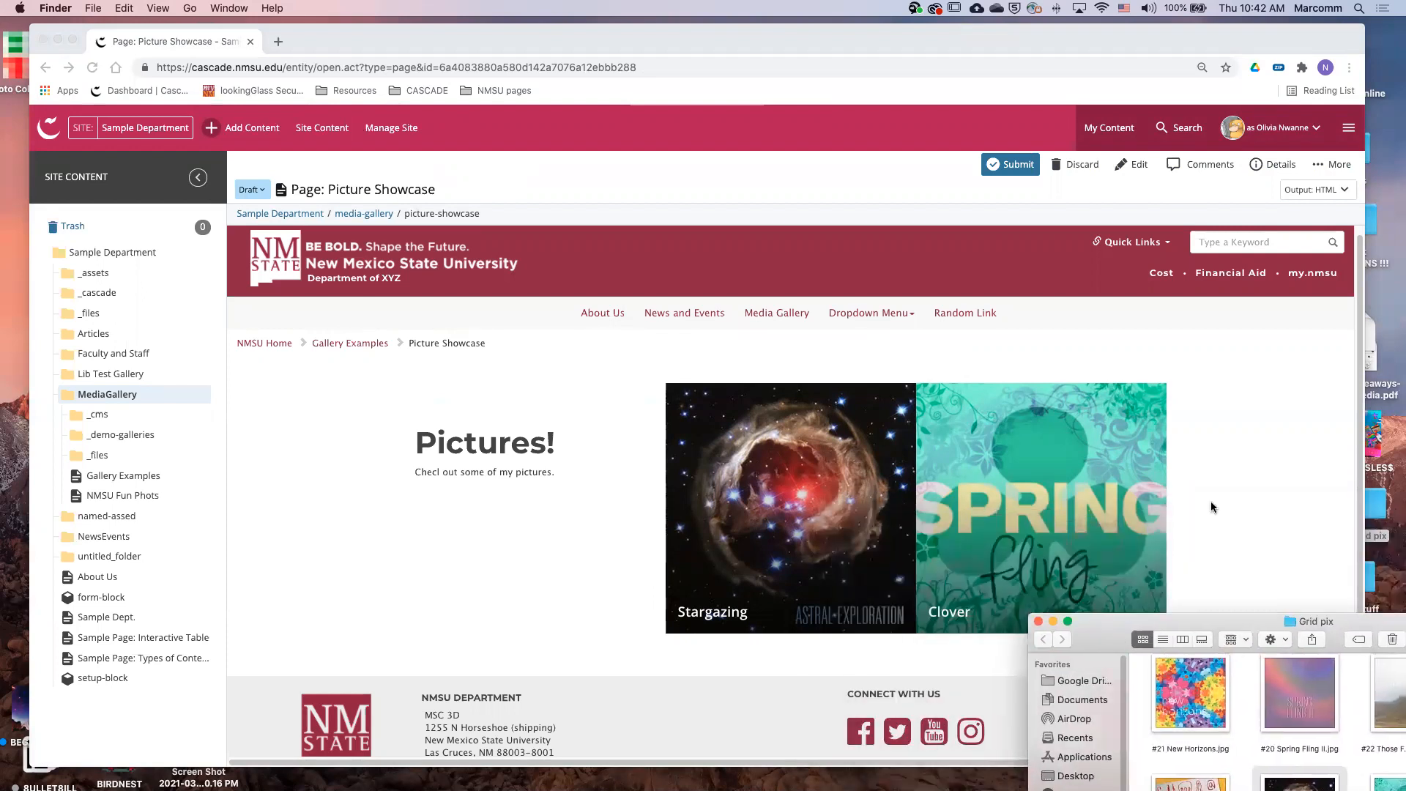
pyautogui.click(1211, 505)
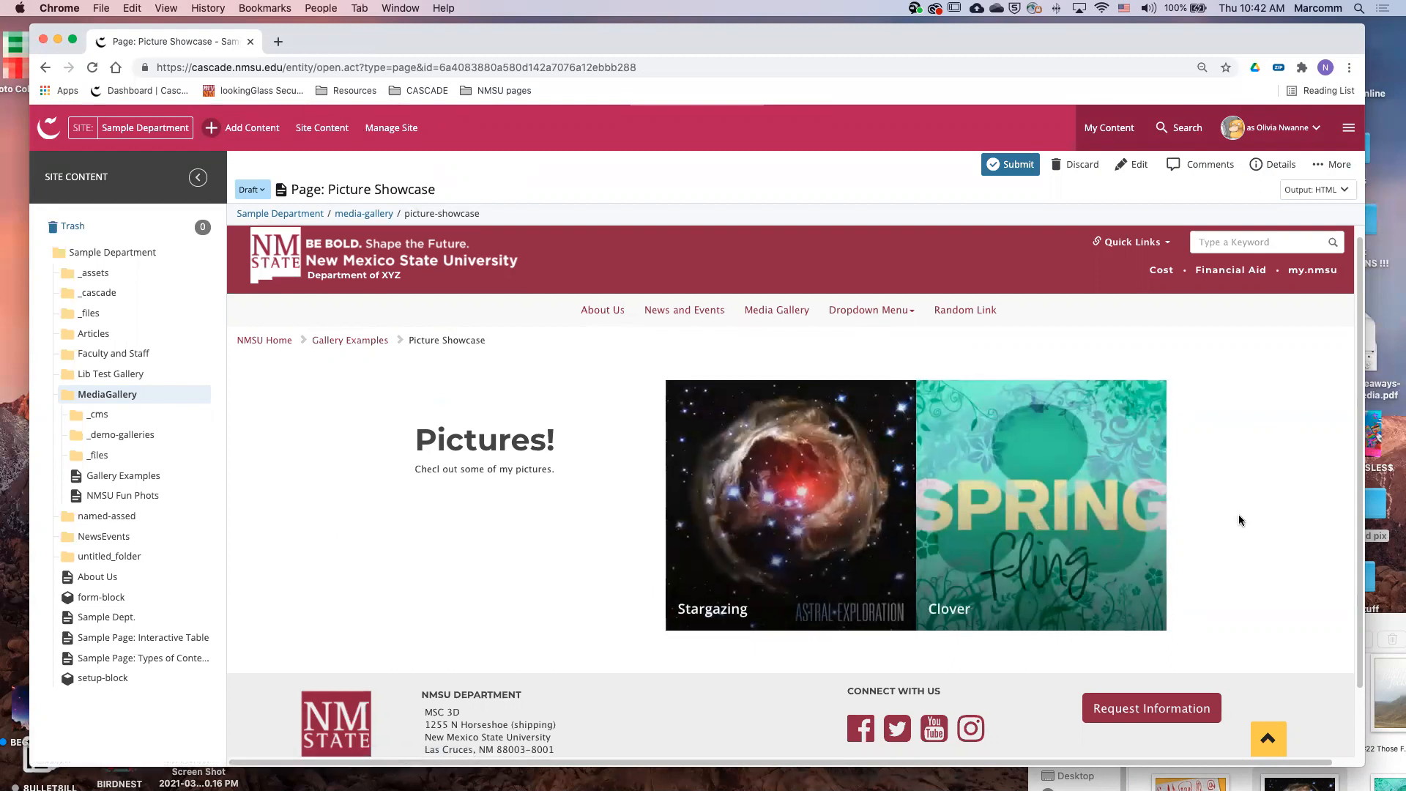
# Submit the Picture Showcase draft with the comment "First version." and without content checks
pyautogui.scroll(-1, 1236, 521)
pyautogui.scroll(1, 773, 480)
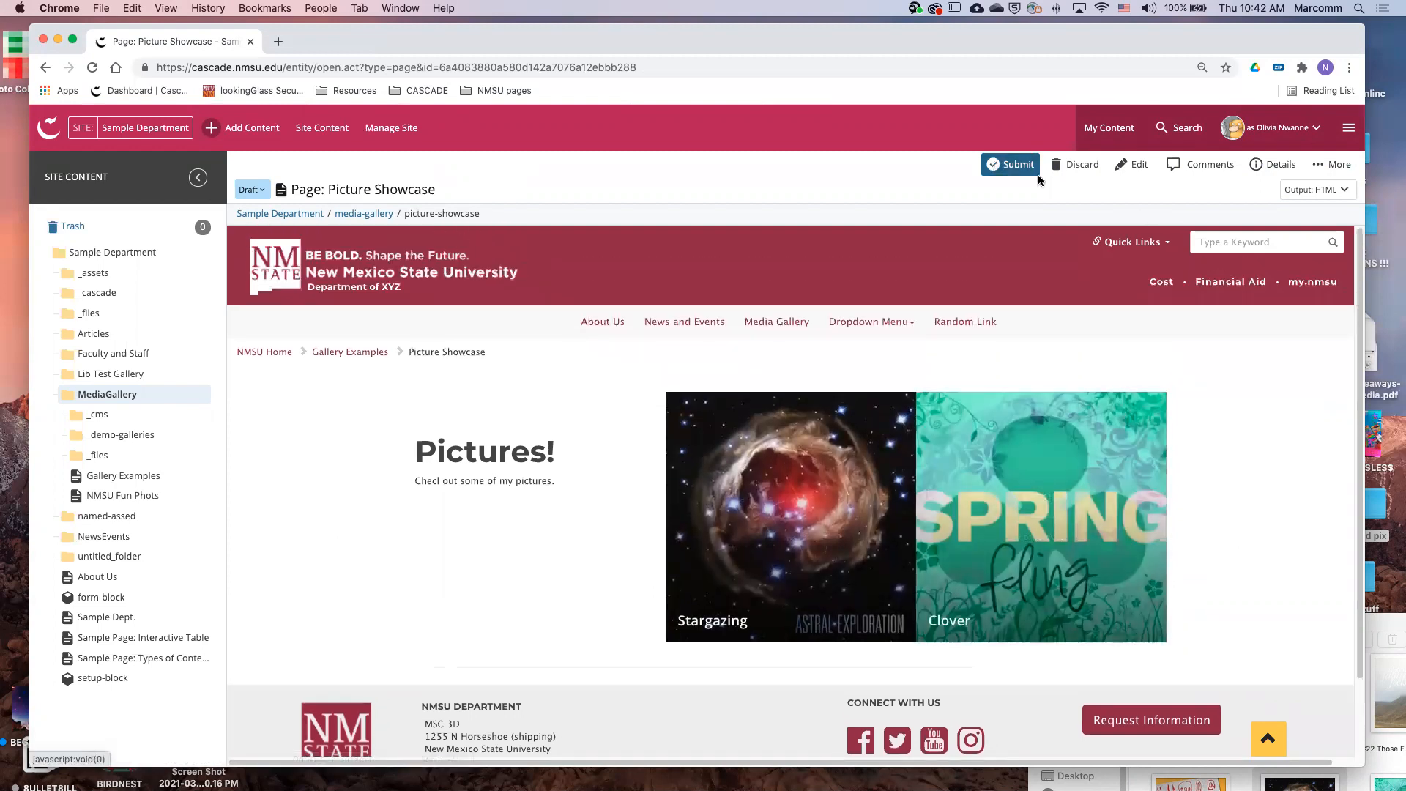
pyautogui.click(1013, 170)
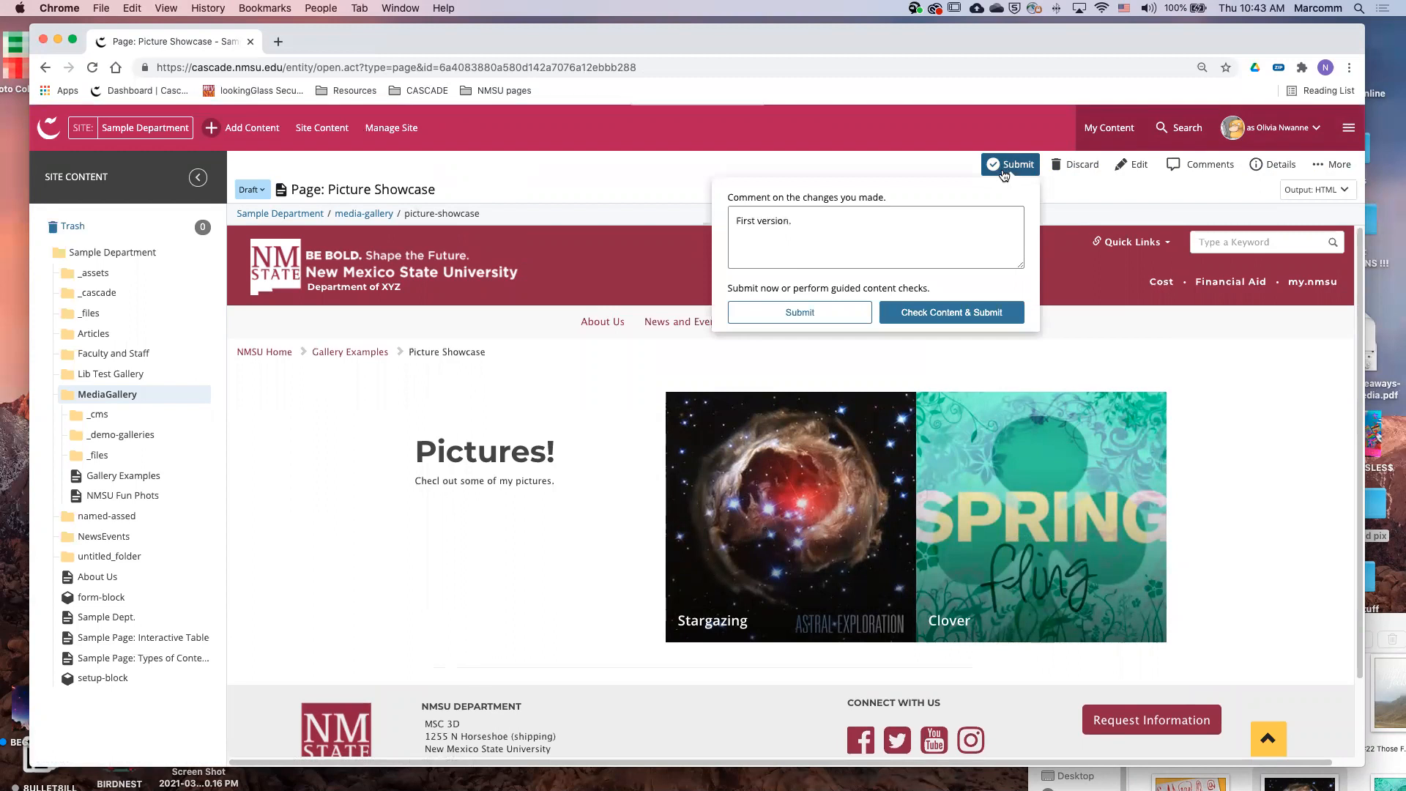
pyautogui.click(798, 315)
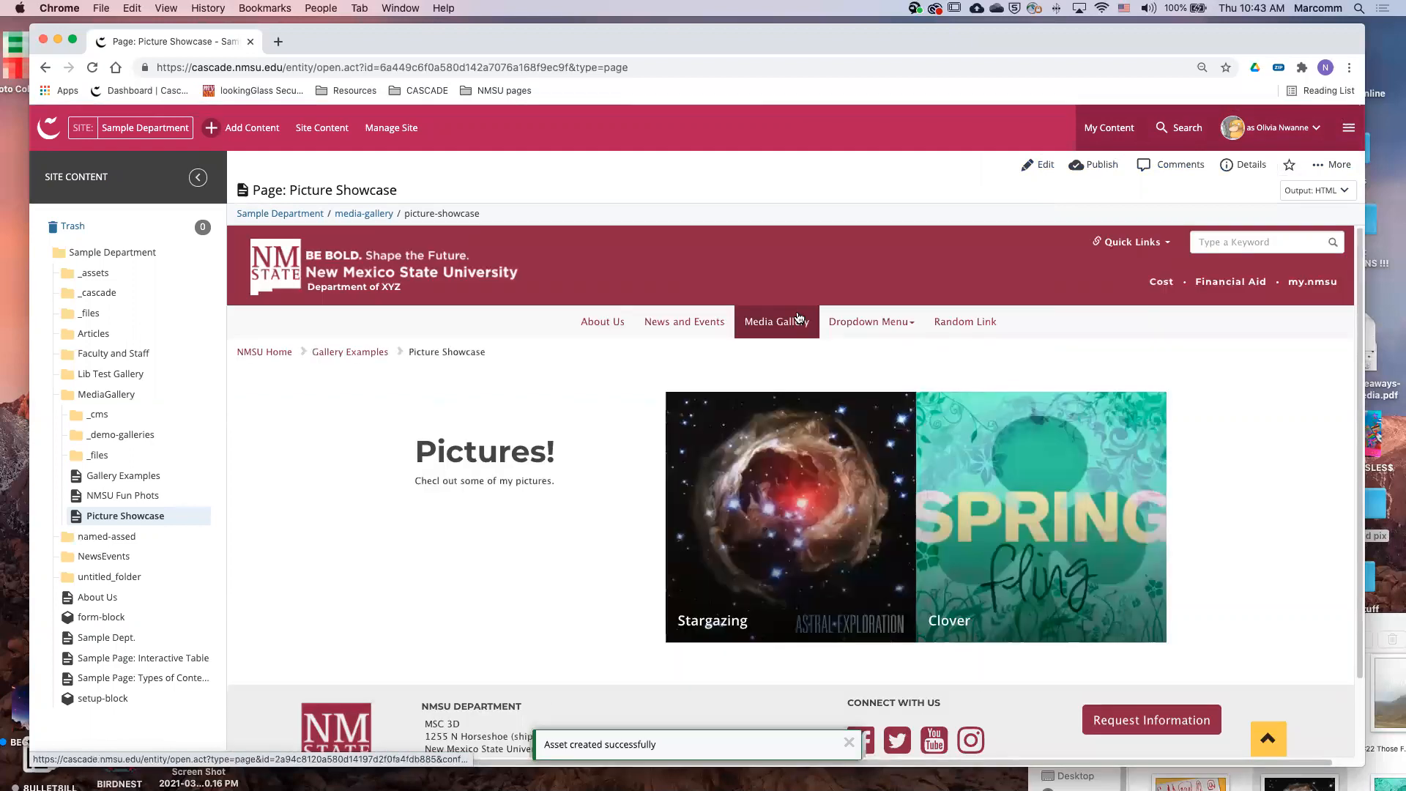
# Open the submitted Picture Showcase page for editing and review its grid items down to the Clover item
pyautogui.scroll(-1, 987, 498)
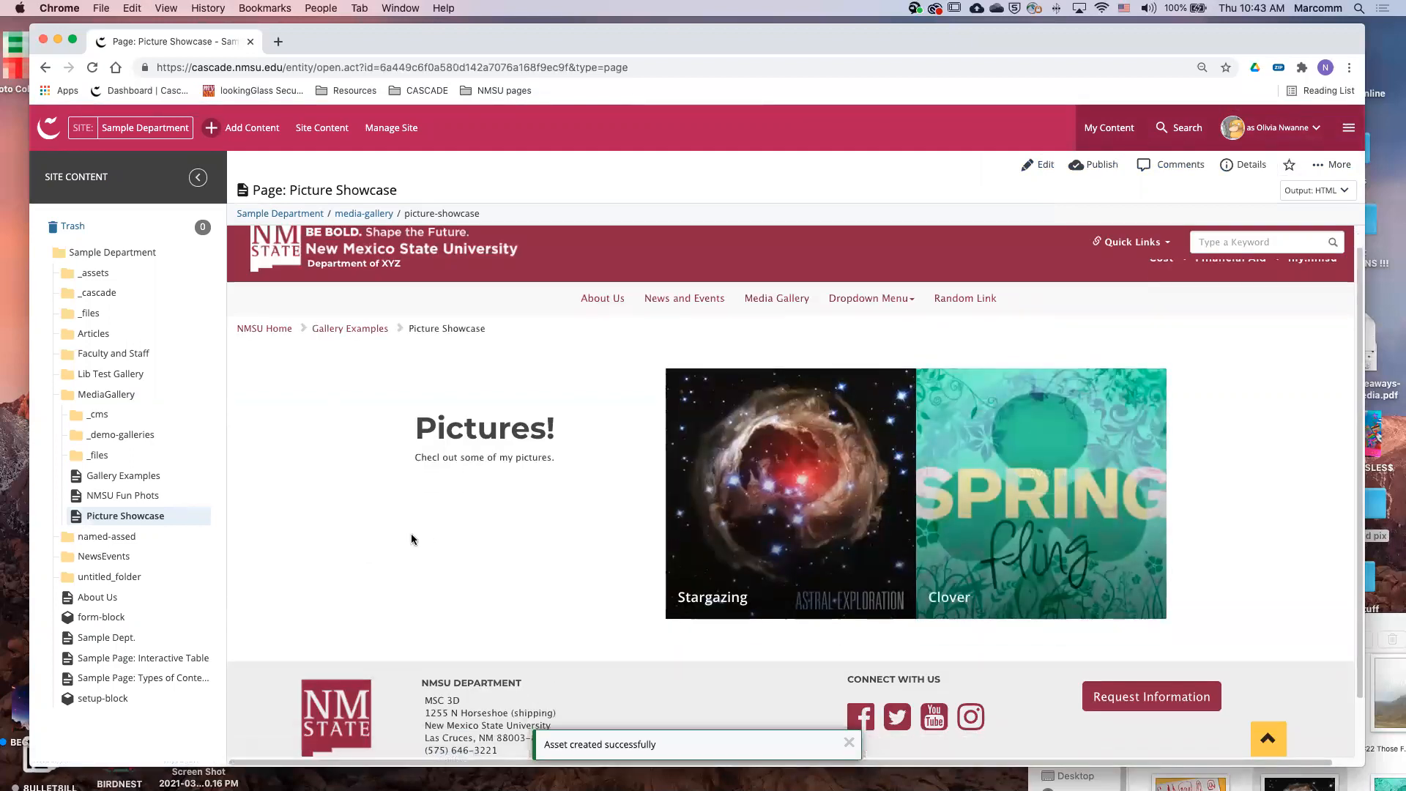
pyautogui.scroll(1, 412, 539)
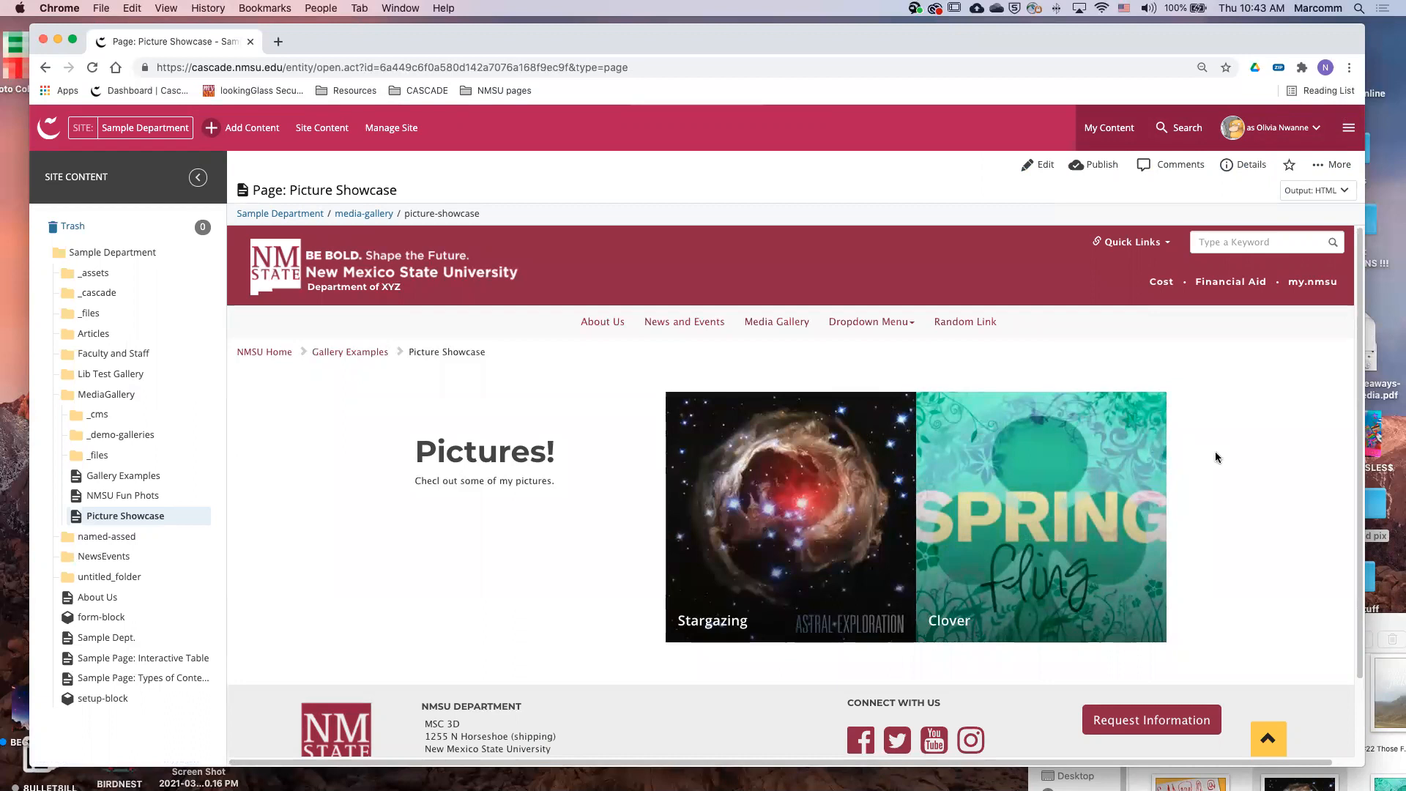
pyautogui.scroll(-2, 1235, 458)
pyautogui.scroll(2, 938, 433)
pyautogui.click(1038, 164)
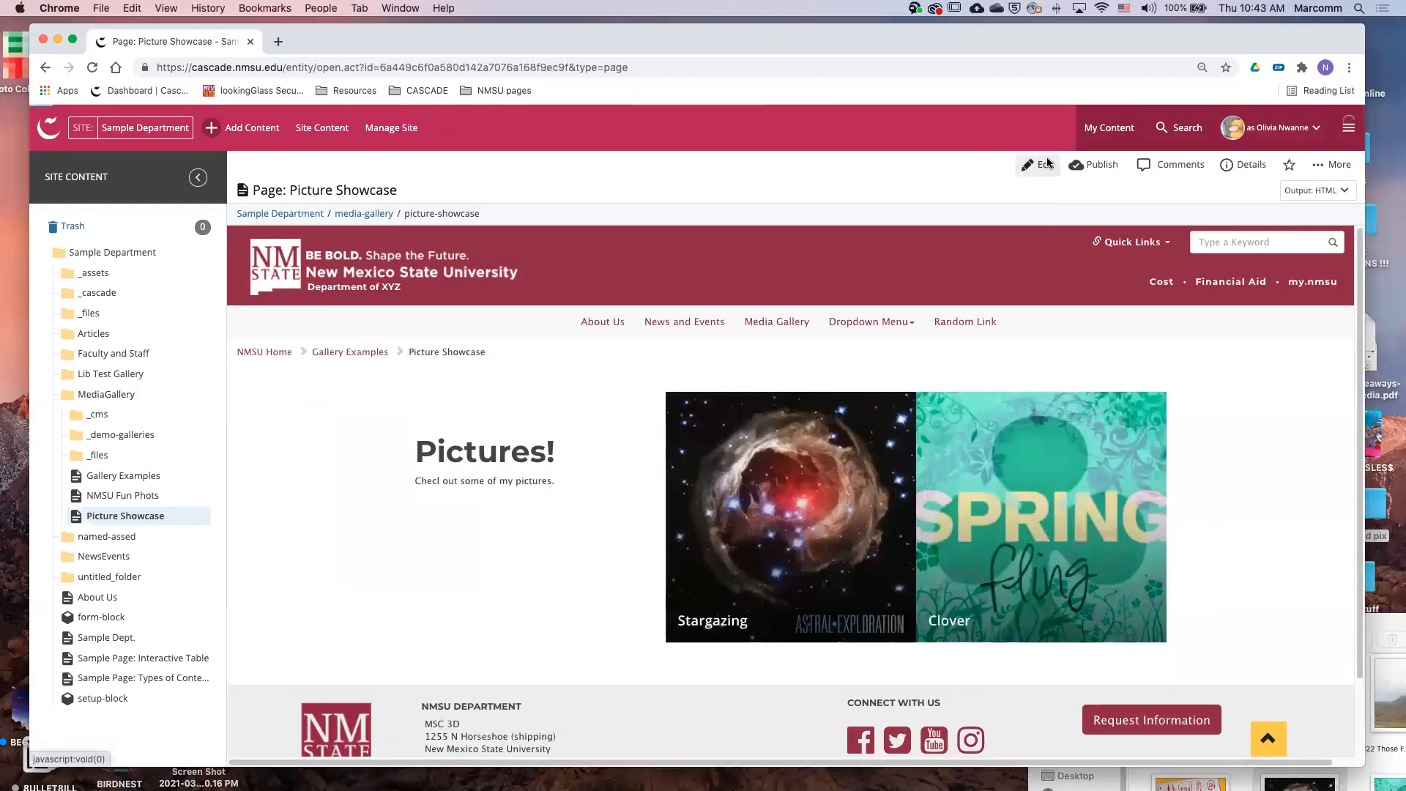
pyautogui.scroll(-5, 555, 419)
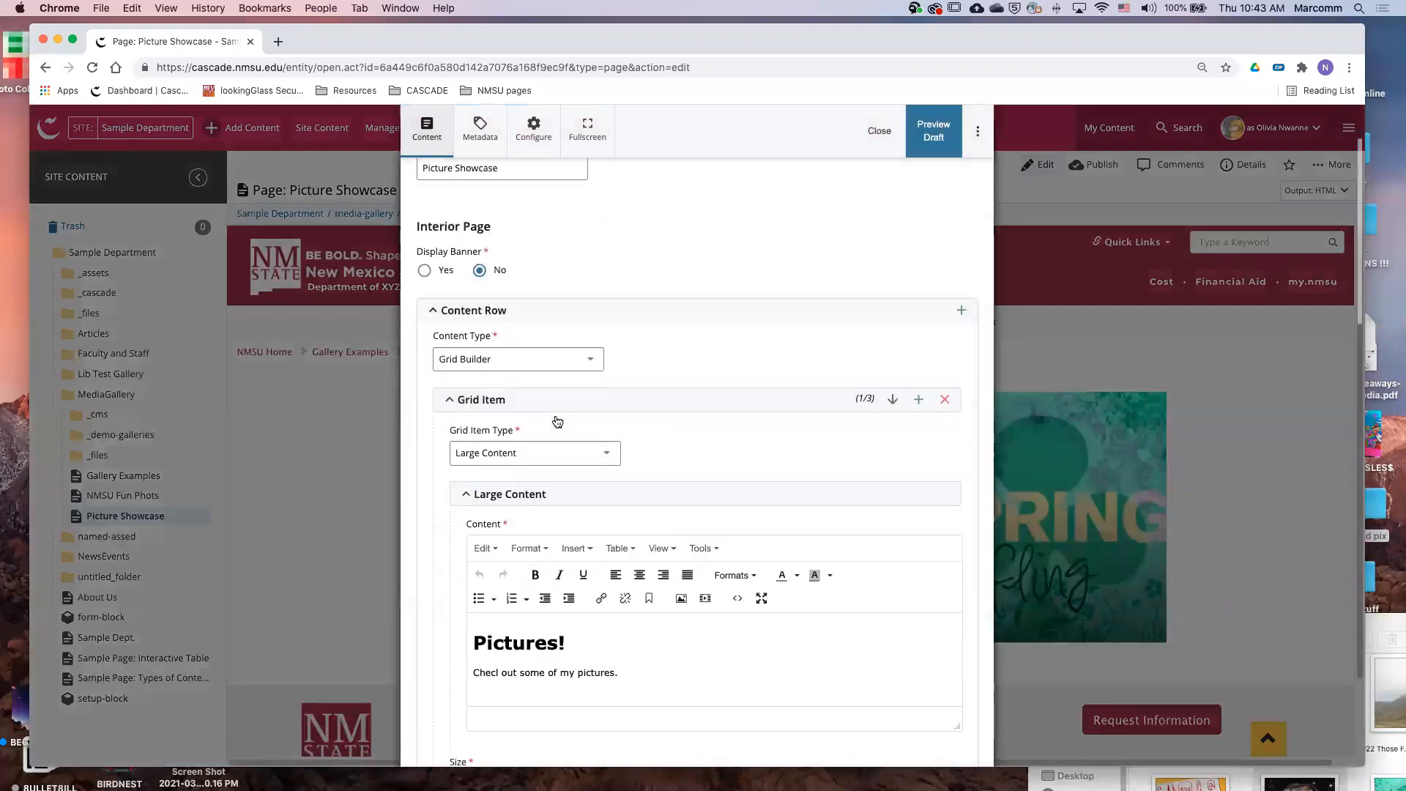
pyautogui.scroll(-4, 774, 549)
pyautogui.scroll(4, 774, 547)
pyautogui.scroll(-1, 775, 547)
pyautogui.scroll(-15, 774, 546)
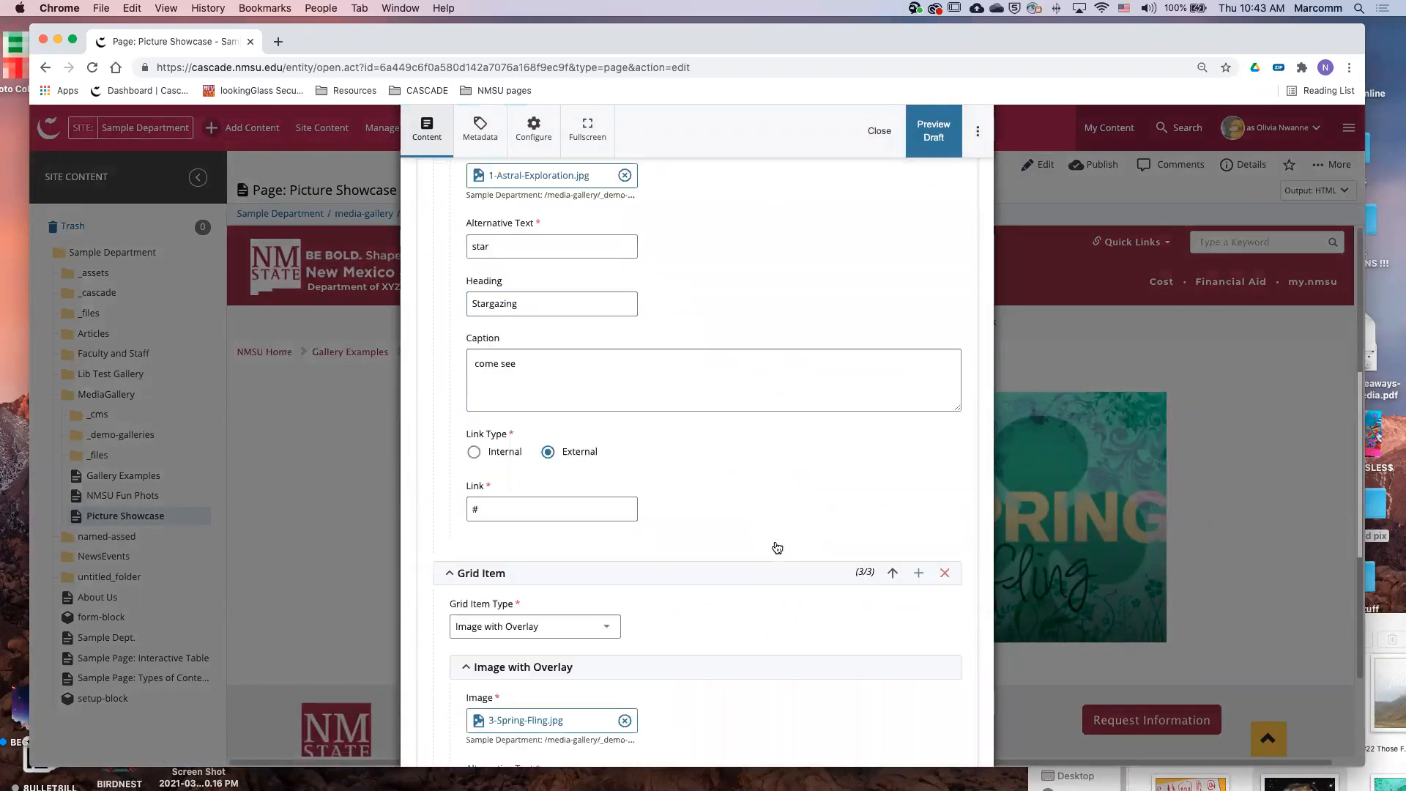
pyautogui.scroll(4, 780, 561)
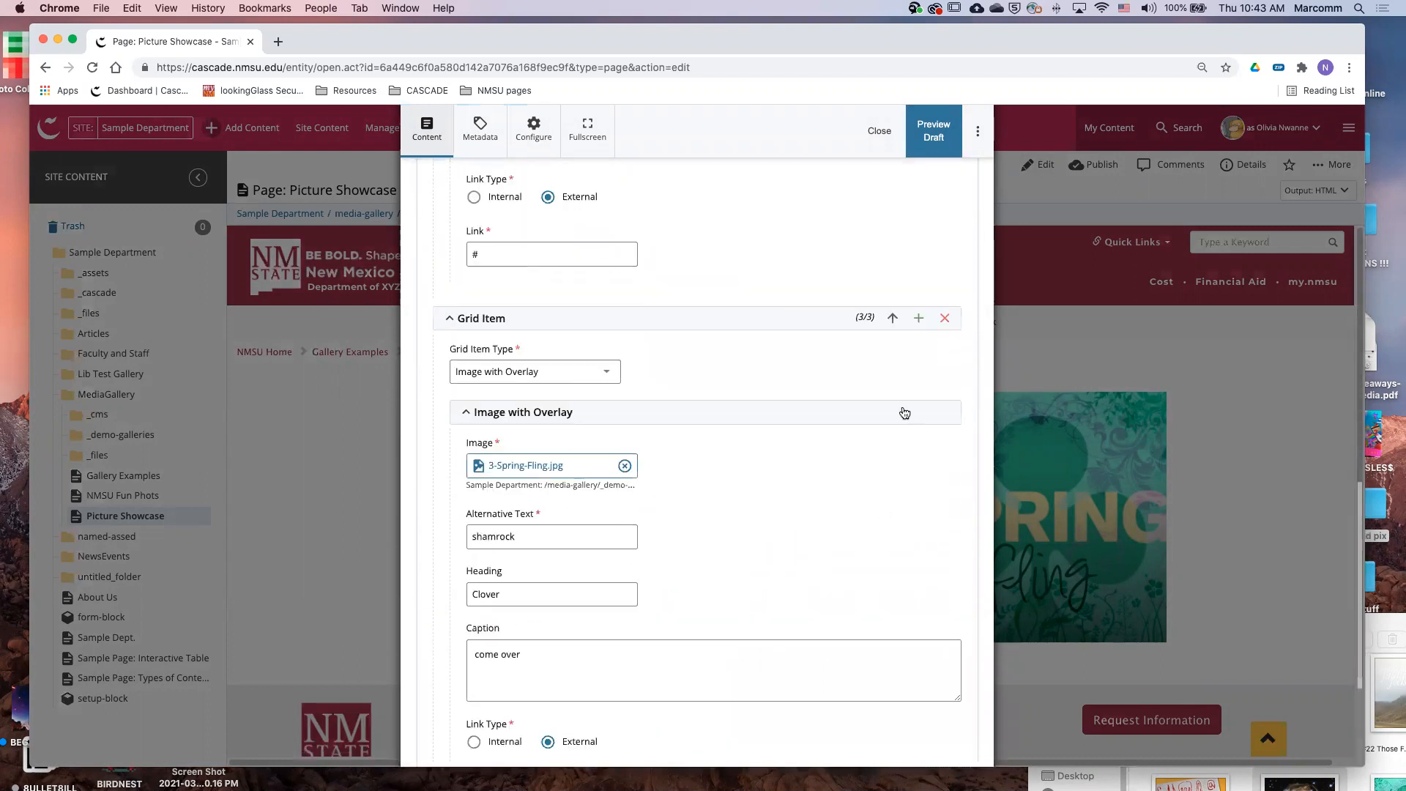
# Add an empty fourth grid item after the Clover item and delete it again
pyautogui.click(919, 318)
pyautogui.scroll(-3, 845, 507)
pyautogui.scroll(-2, 845, 508)
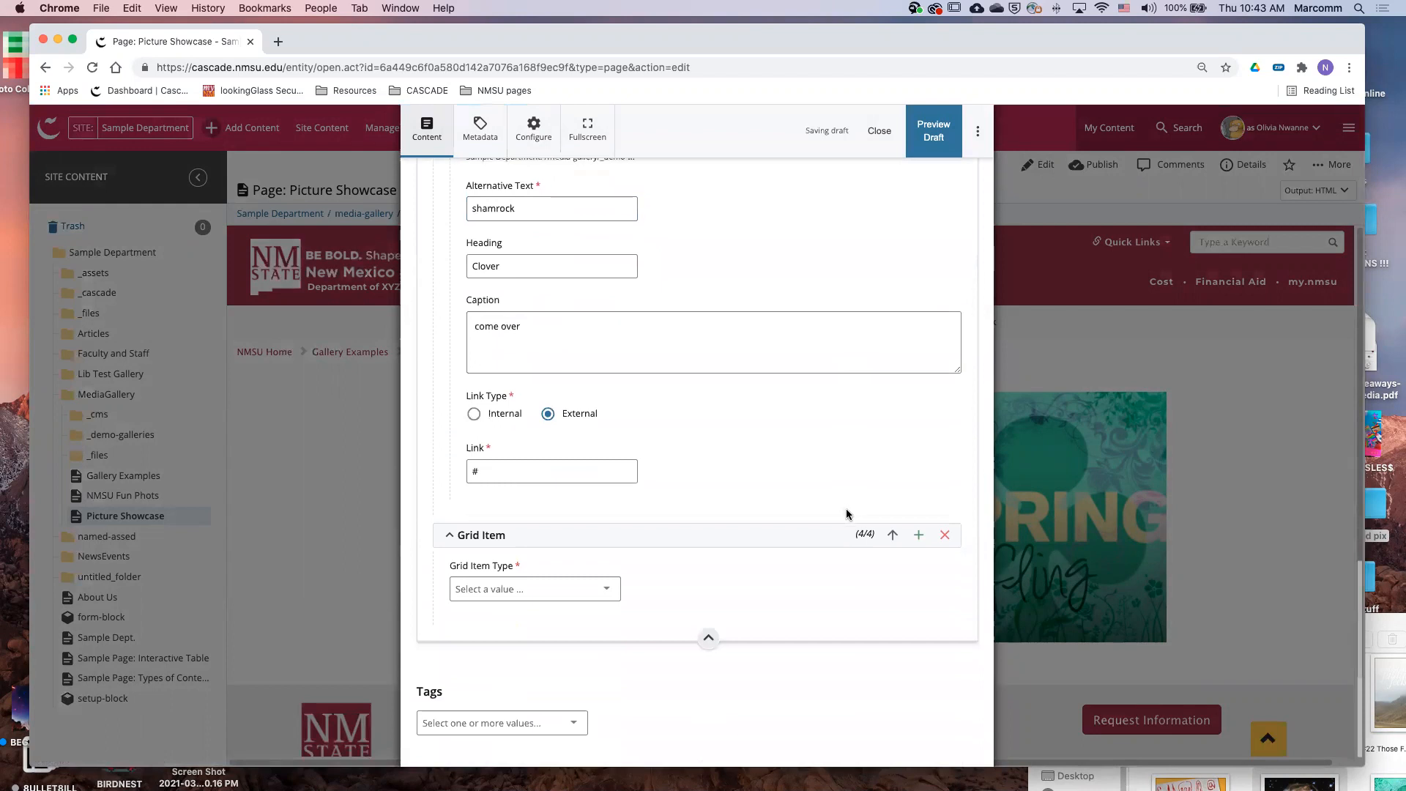
pyautogui.click(945, 535)
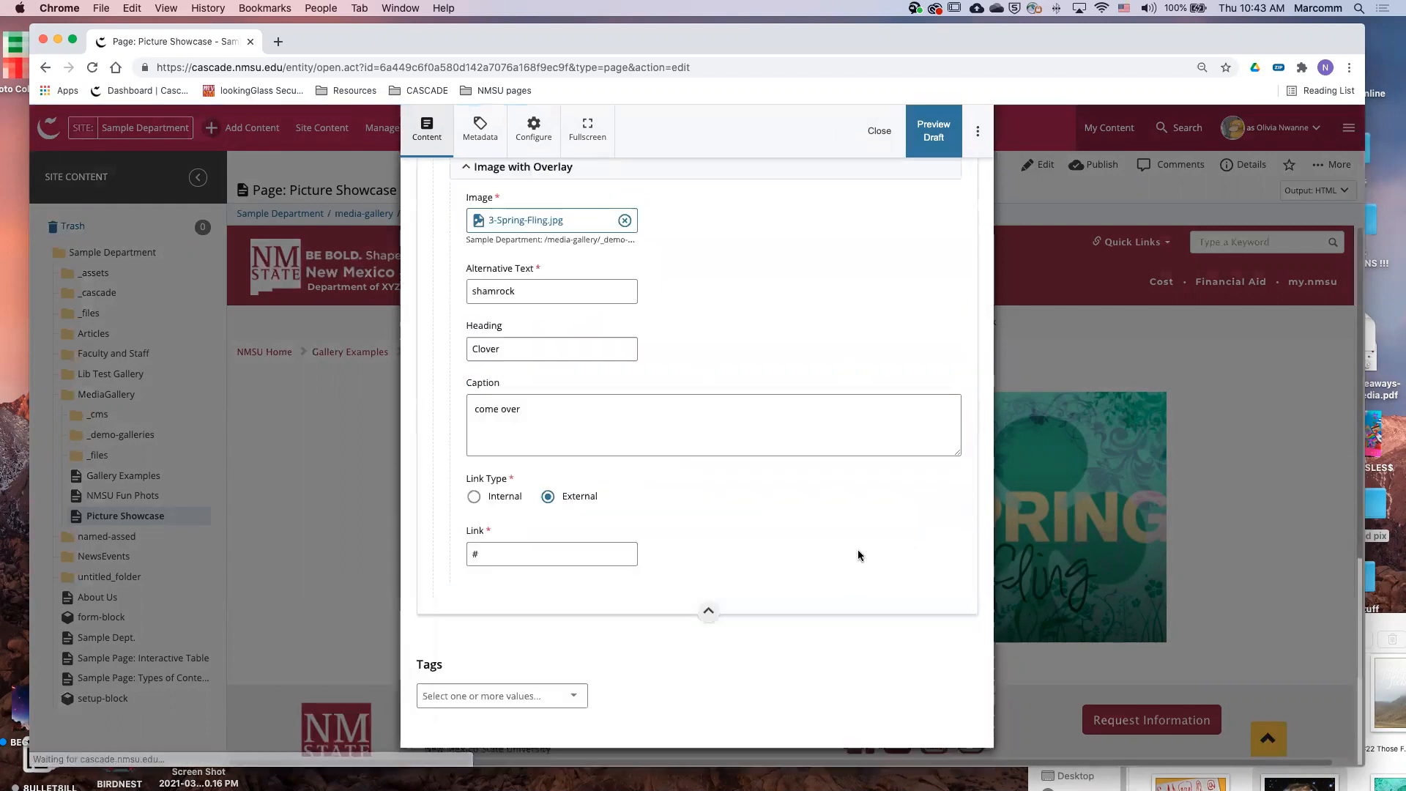
# Review the grid items from Clover back up to Large Content, then collapse and reopen the Content Row
pyautogui.scroll(4, 810, 548)
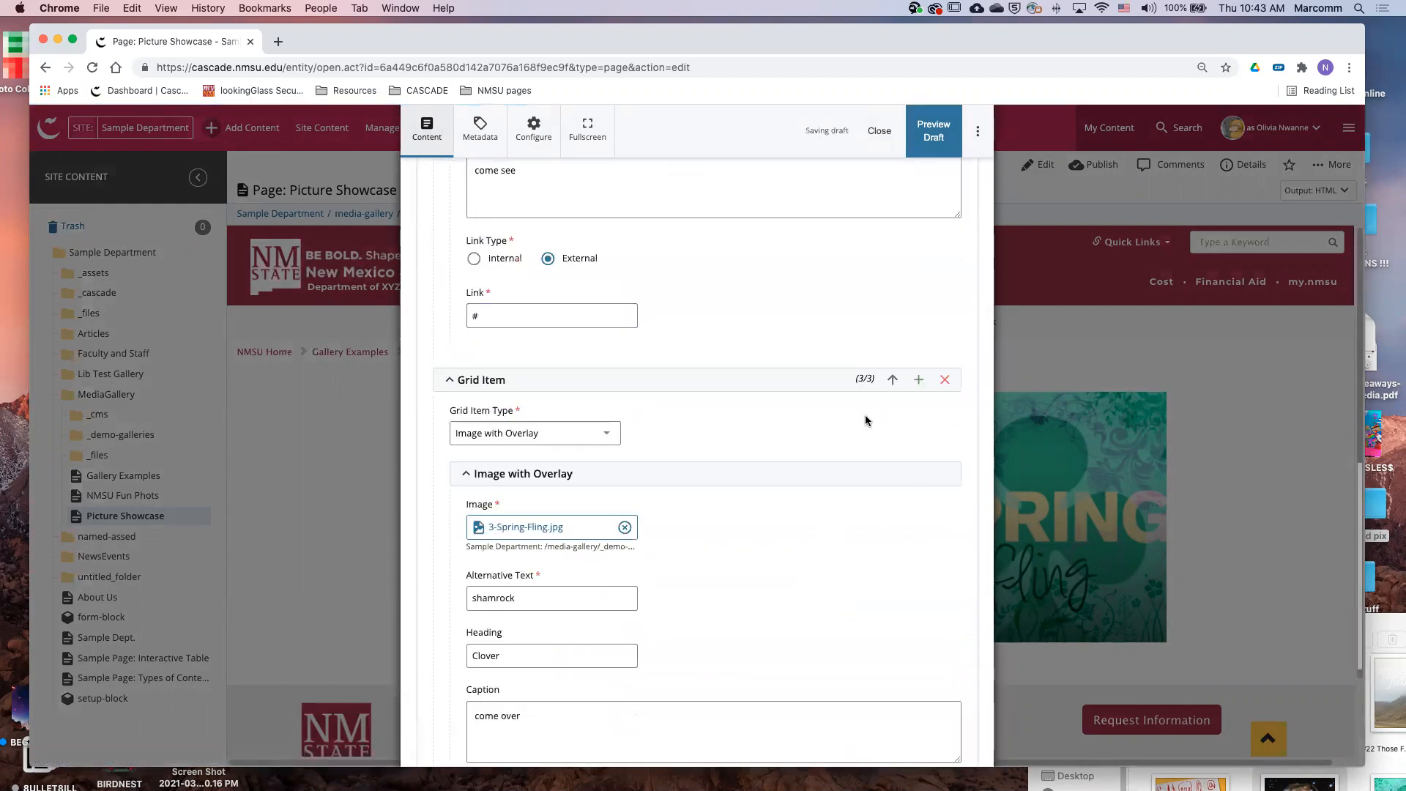
pyautogui.scroll(2, 864, 415)
pyautogui.scroll(5, 872, 401)
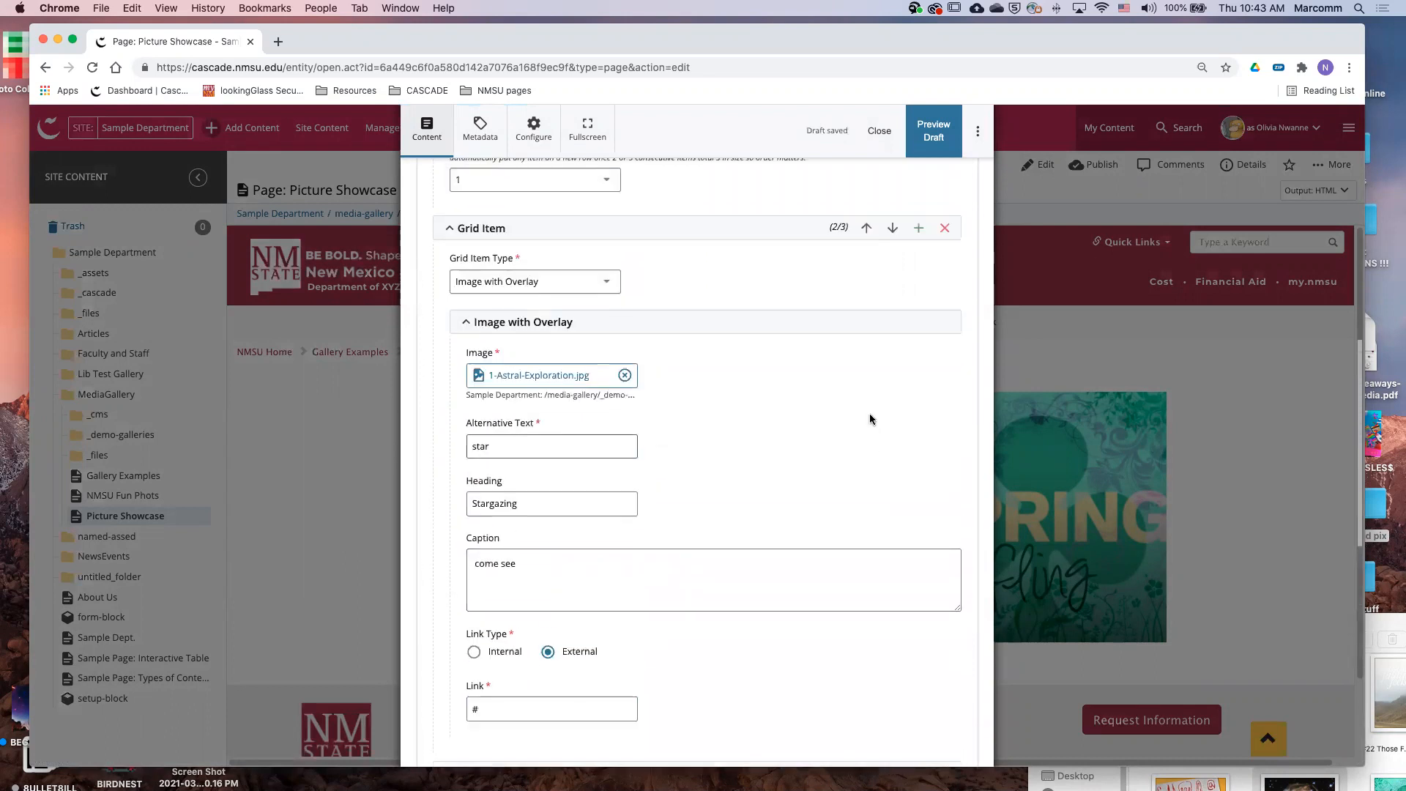
pyautogui.scroll(5, 755, 374)
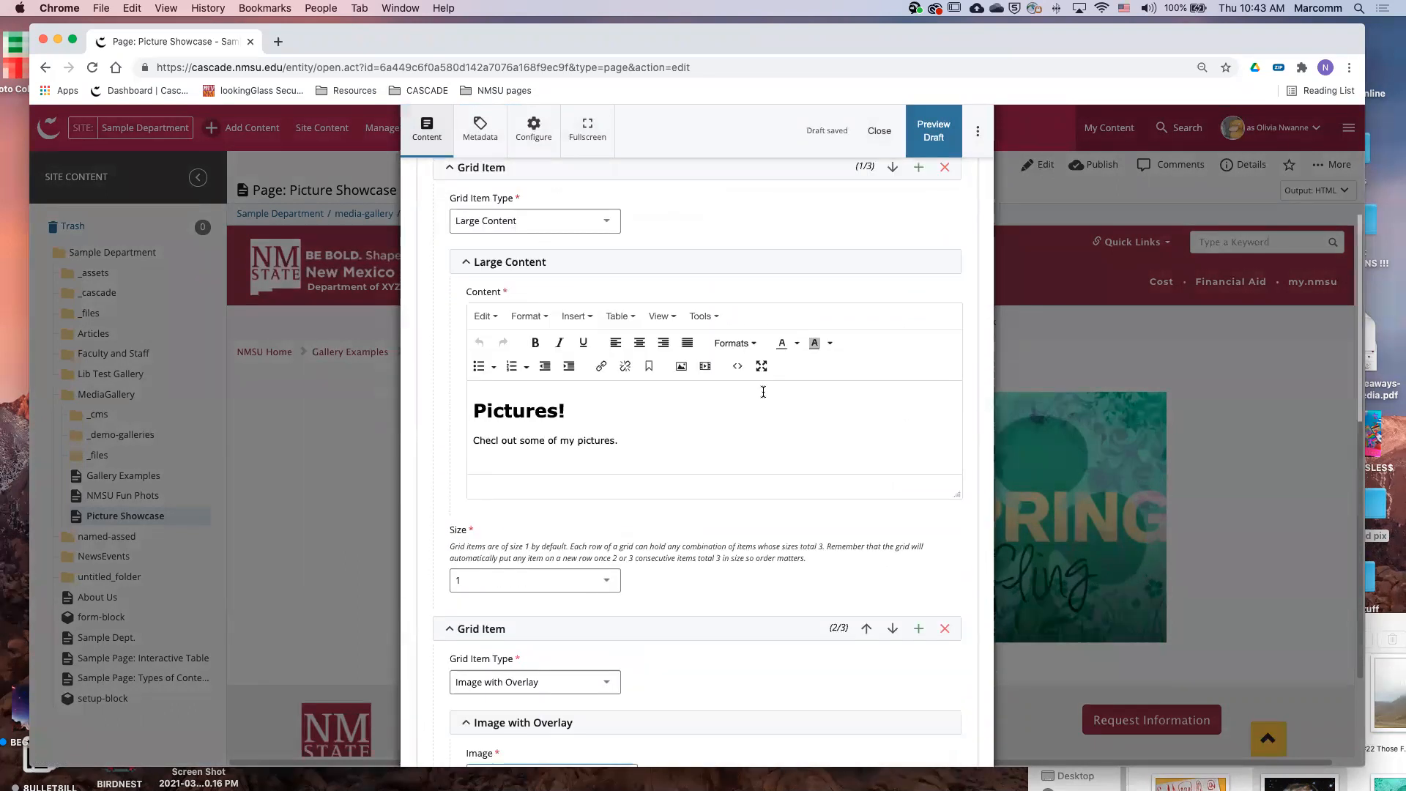
pyautogui.scroll(2, 764, 397)
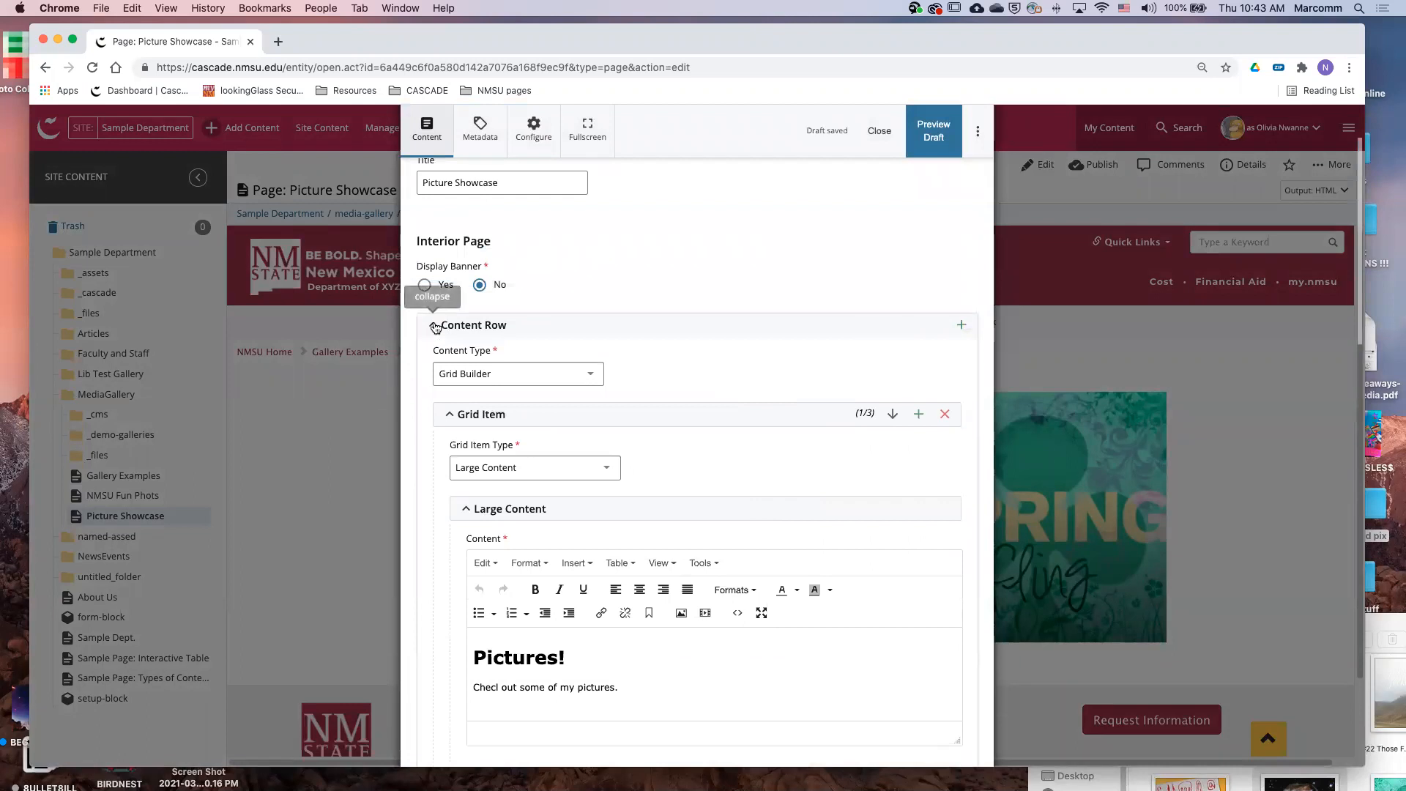
pyautogui.click(434, 325)
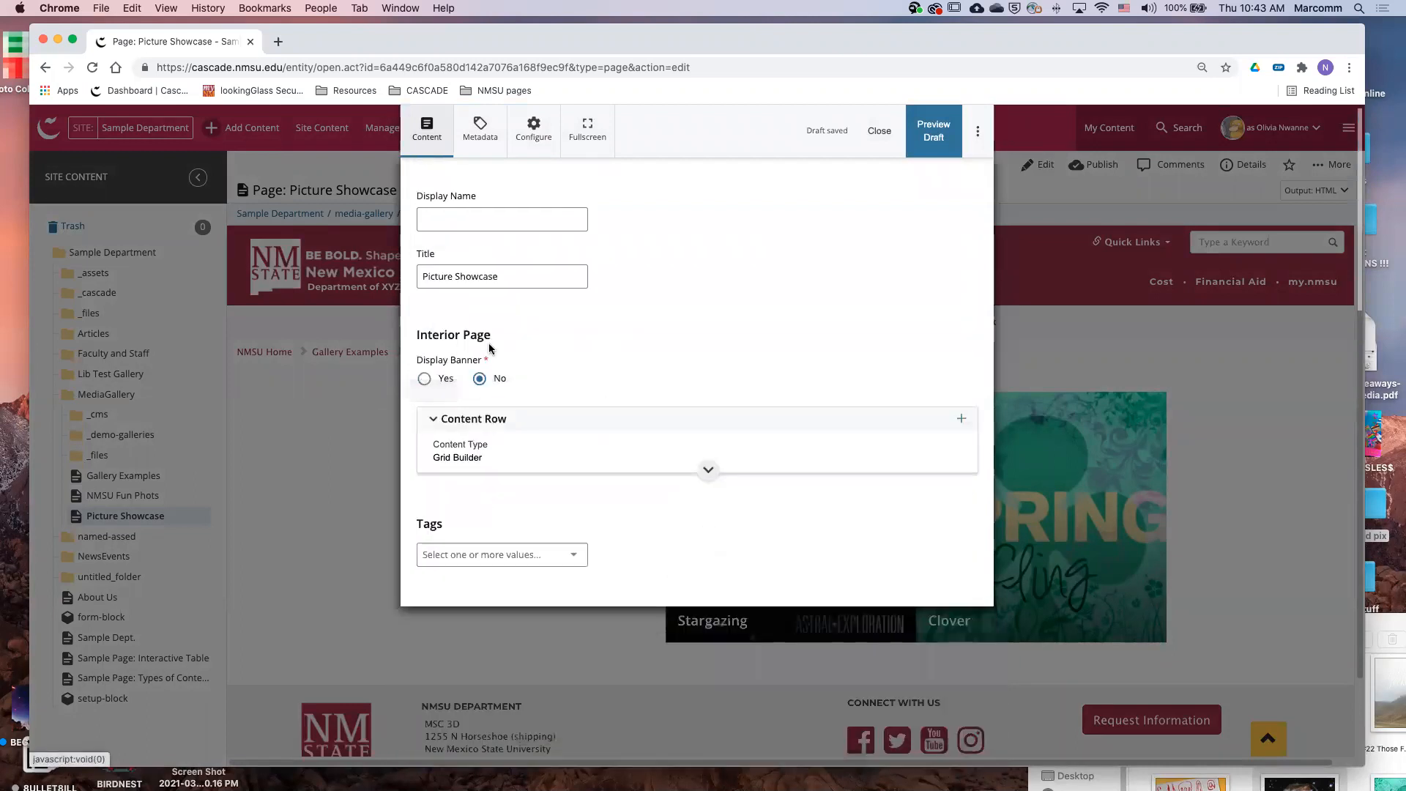
pyautogui.click(559, 456)
pyautogui.scroll(-10, 699, 471)
pyautogui.scroll(-8, 852, 487)
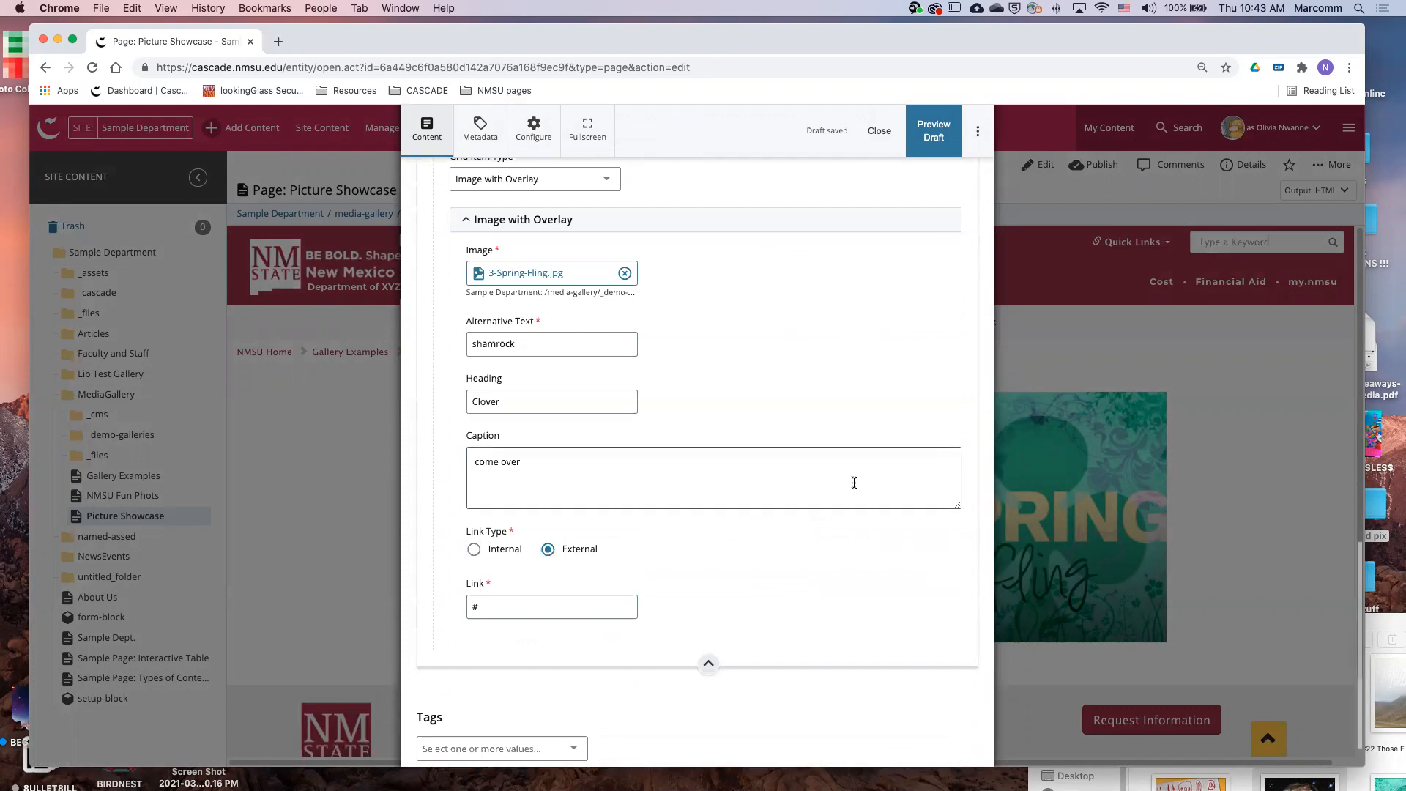
# Add a fourth grid item after the Clover item and set its type to Image with Overlay
pyautogui.scroll(2, 854, 482)
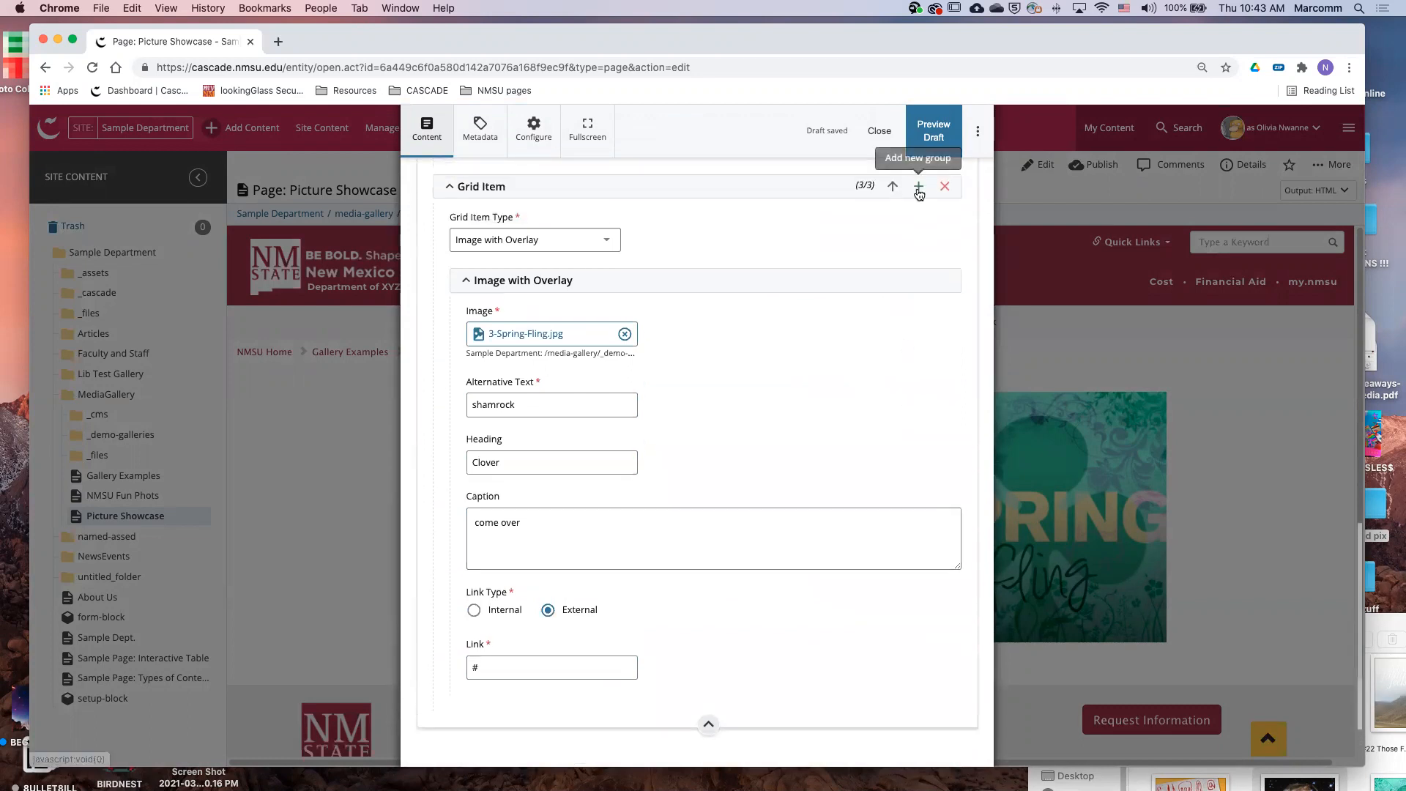
pyautogui.click(919, 190)
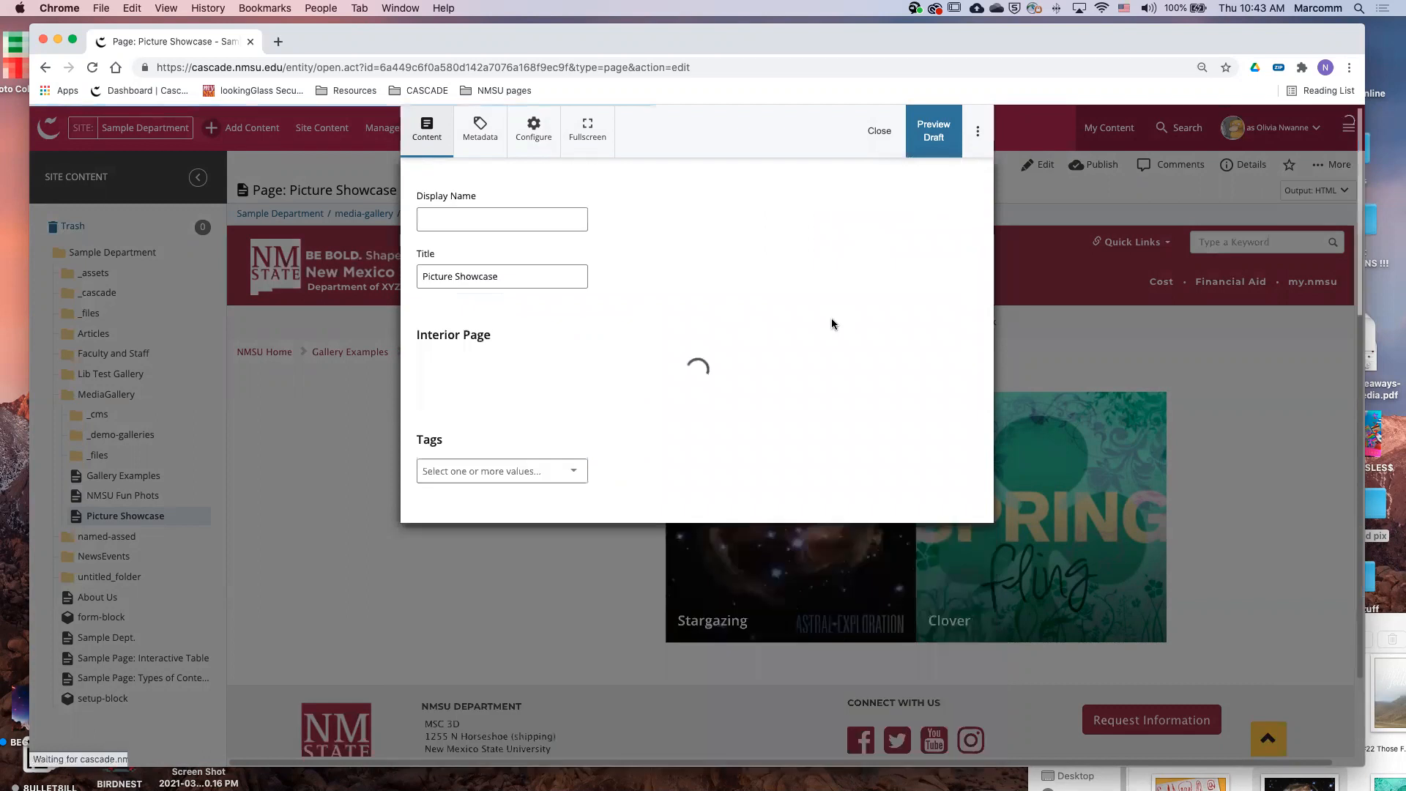
pyautogui.scroll(-3, 775, 393)
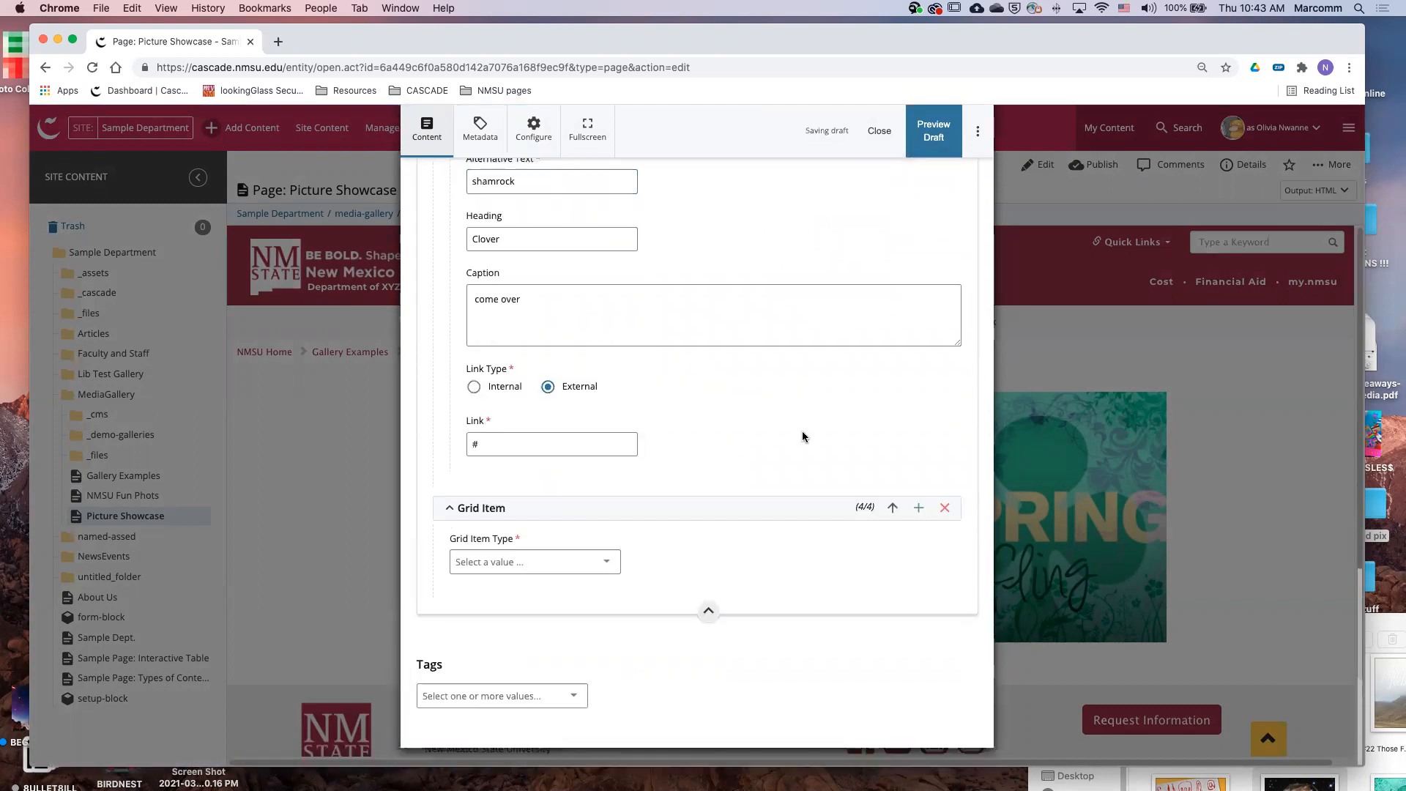
pyautogui.click(534, 562)
pyautogui.click(500, 625)
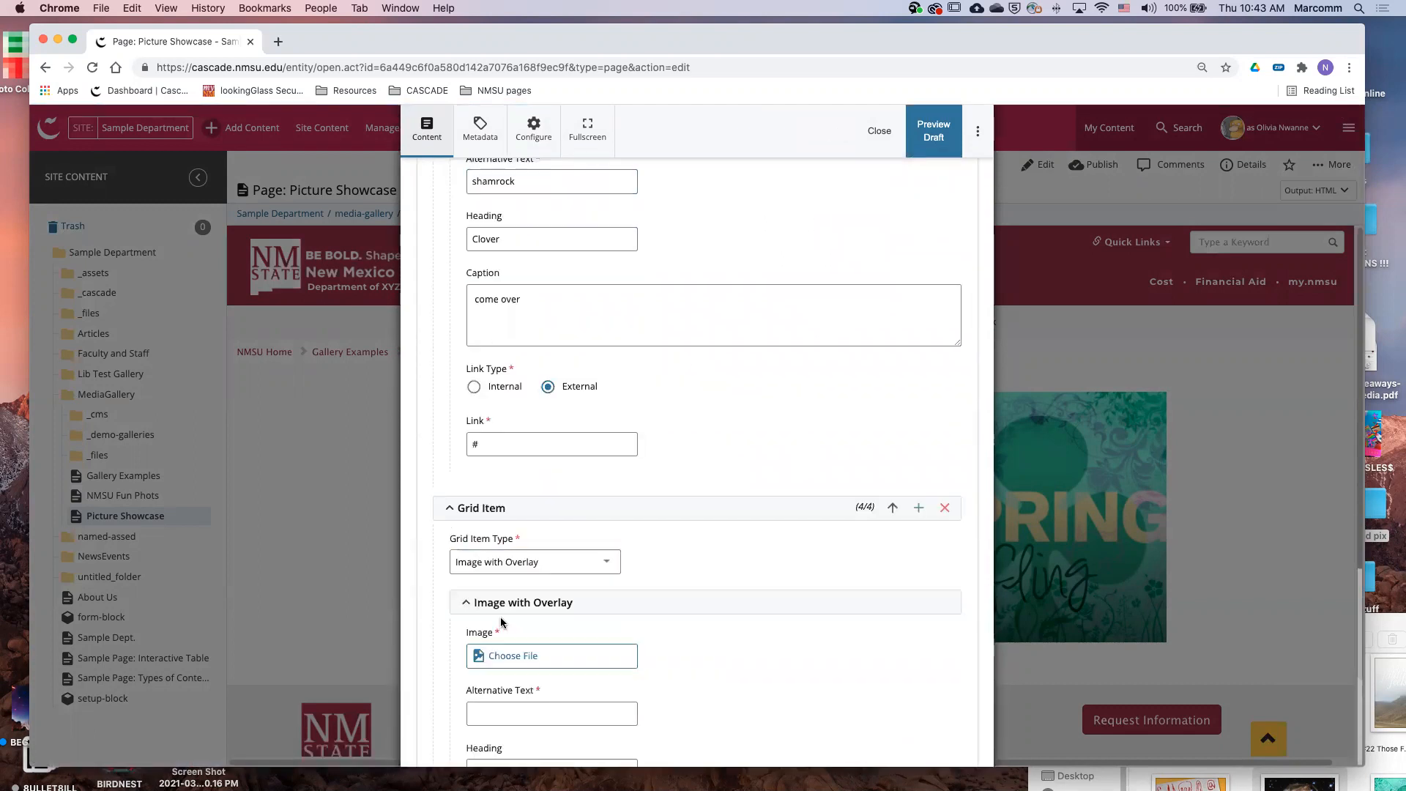
# Start an image upload for the fourth grid item and supply #4 I ❤ 8-bit.jpg from the Grid pix folder in Finder
pyautogui.scroll(-3, 612, 593)
pyautogui.click(535, 518)
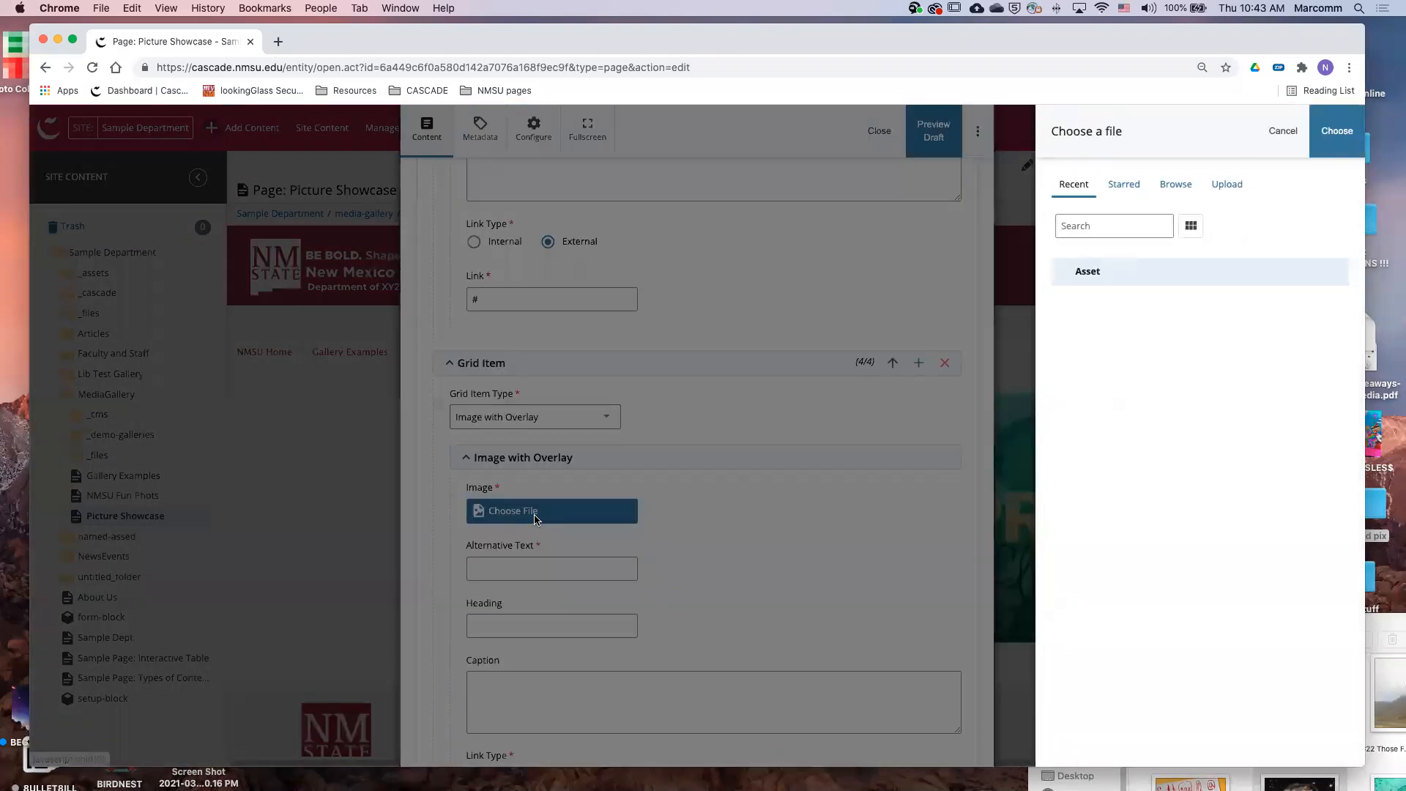
pyautogui.click(1227, 184)
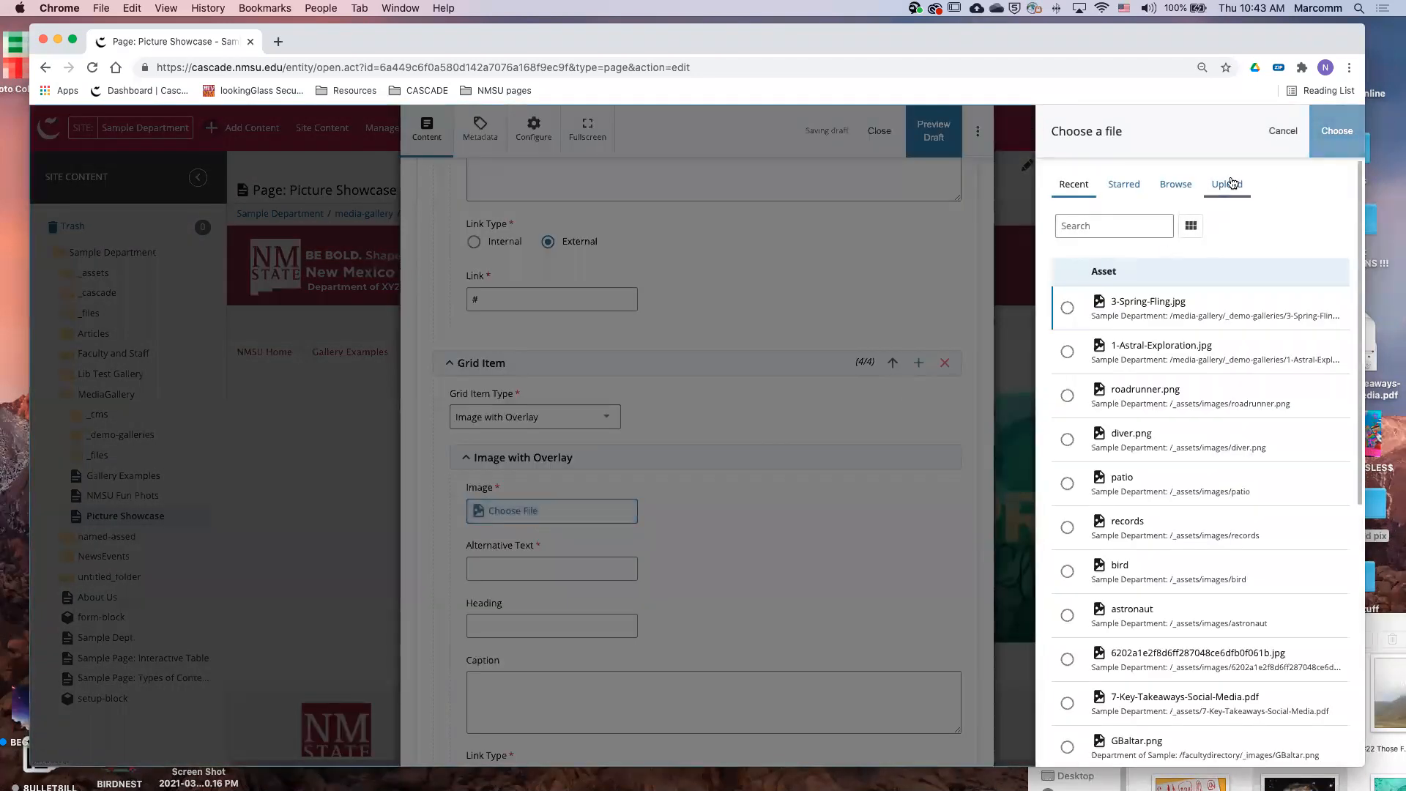
pyautogui.click(1371, 635)
pyautogui.click(1162, 640)
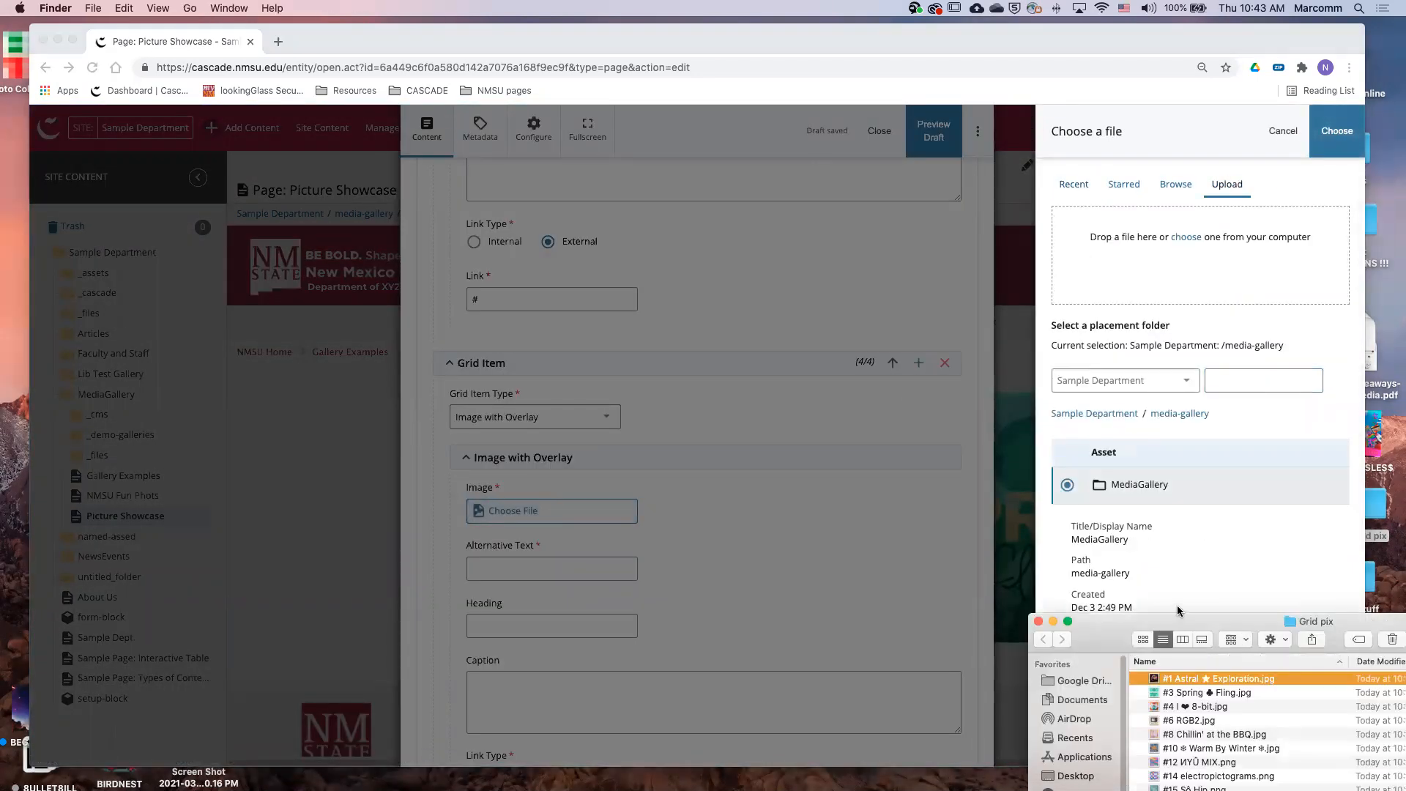
pyautogui.moveTo(1179, 609); pyautogui.dragTo(1181, 549)
pyautogui.moveTo(1176, 646); pyautogui.dragTo(1217, 287)
# Set _demo-galleries as the placement folder and upload 4-I-8-bit.jpg as the fourth item's image
pyautogui.scroll(-3, 1251, 510)
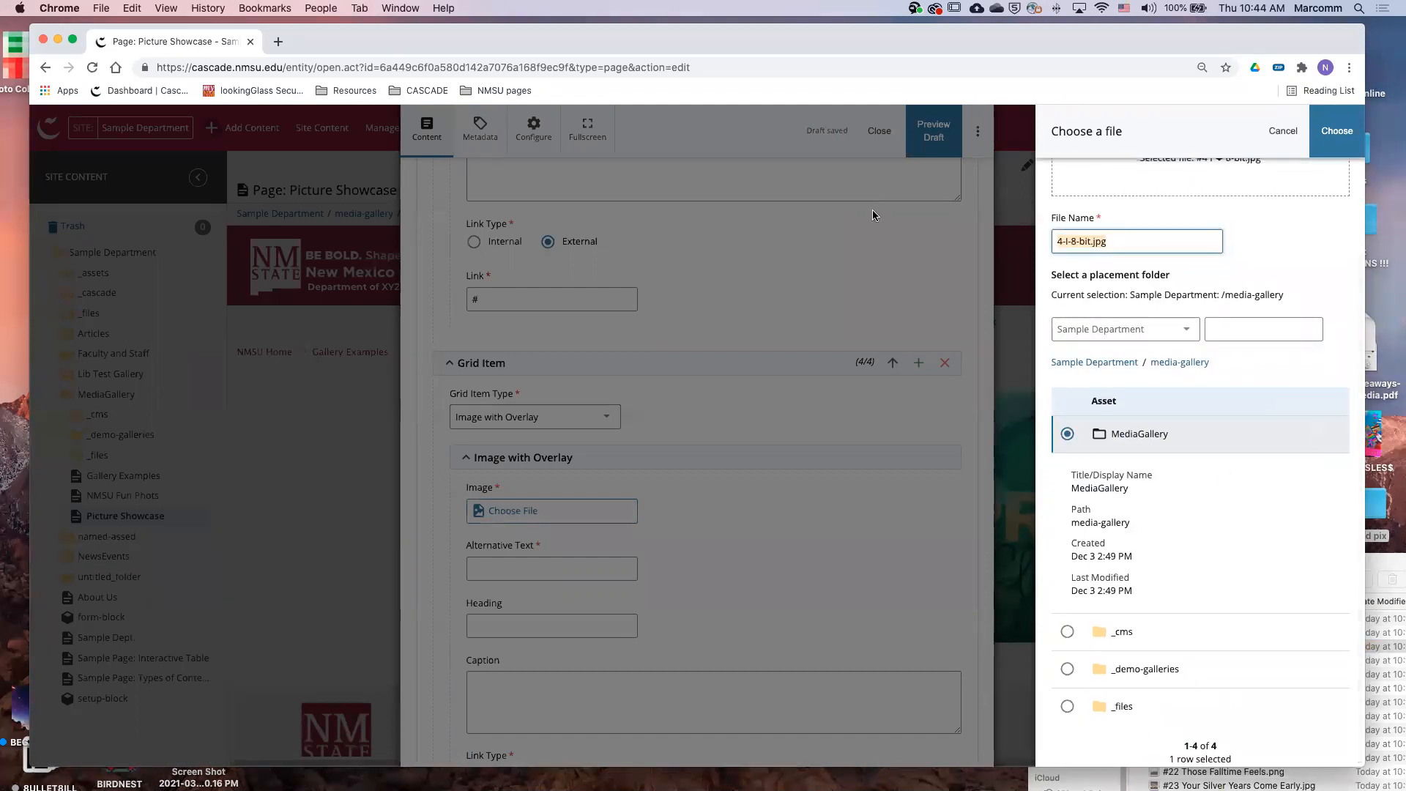
pyautogui.click(1134, 436)
pyautogui.click(1176, 609)
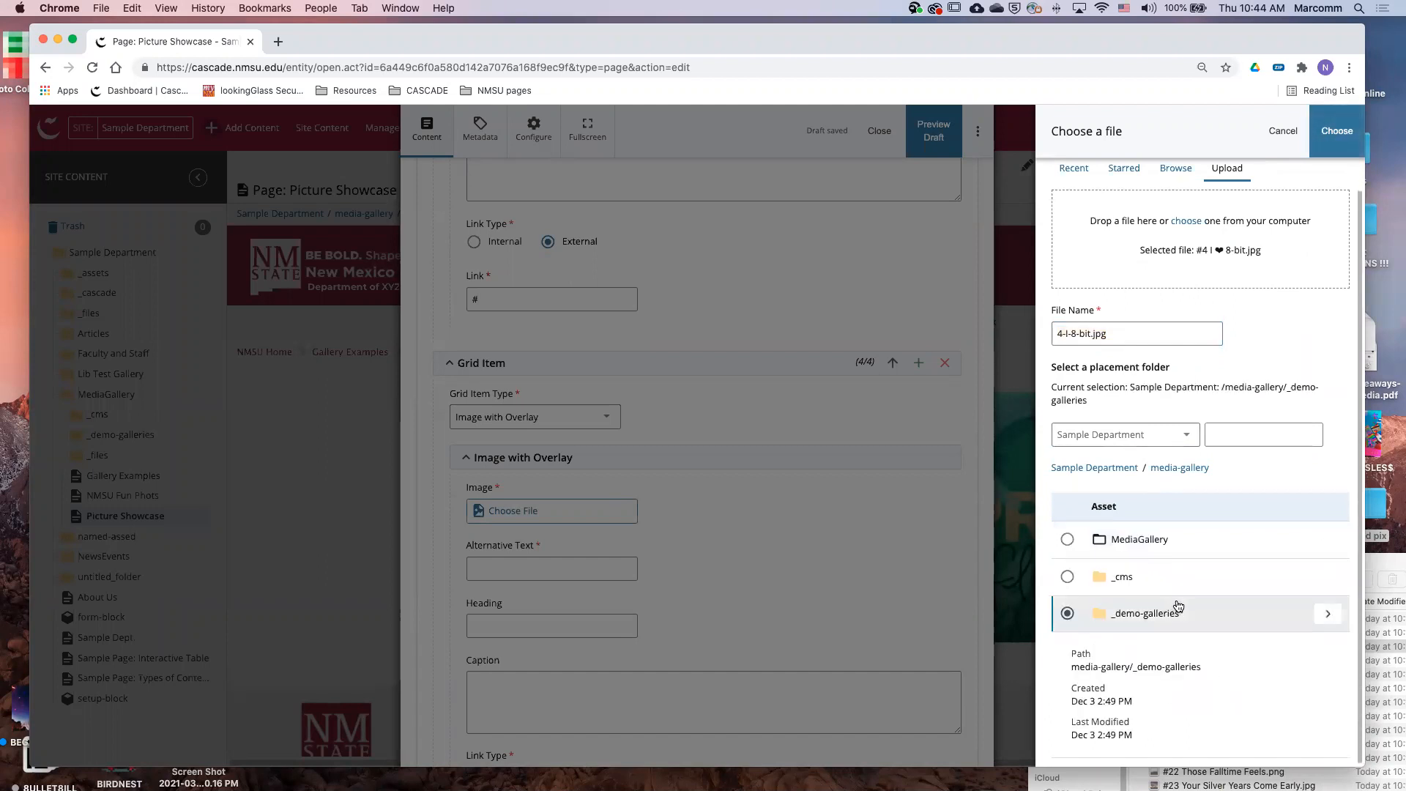
pyautogui.click(1327, 614)
pyautogui.click(1337, 130)
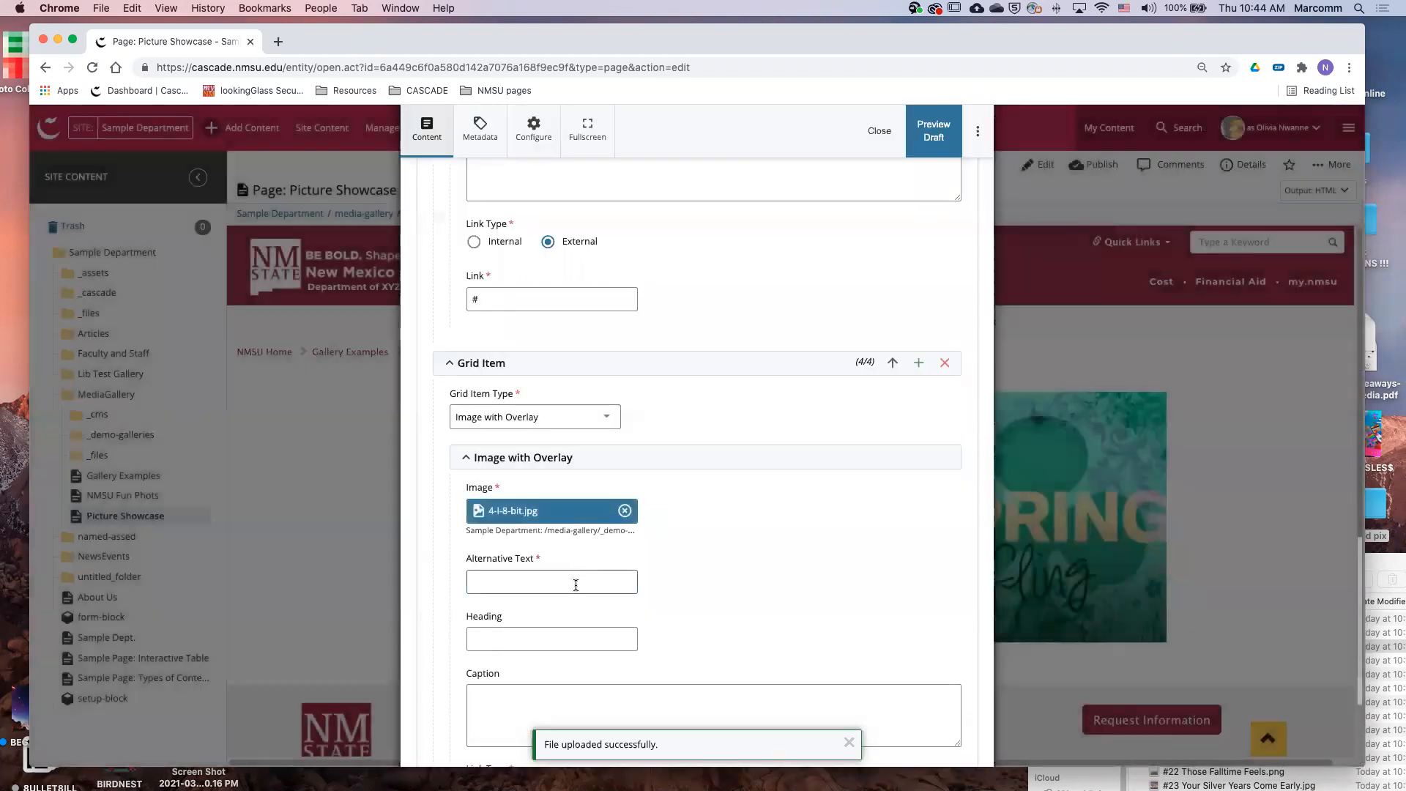
# Give the fourth item the alternative text "8 Bit", the heading "Level Up" and the caption "indeed"
pyautogui.click(576, 583)
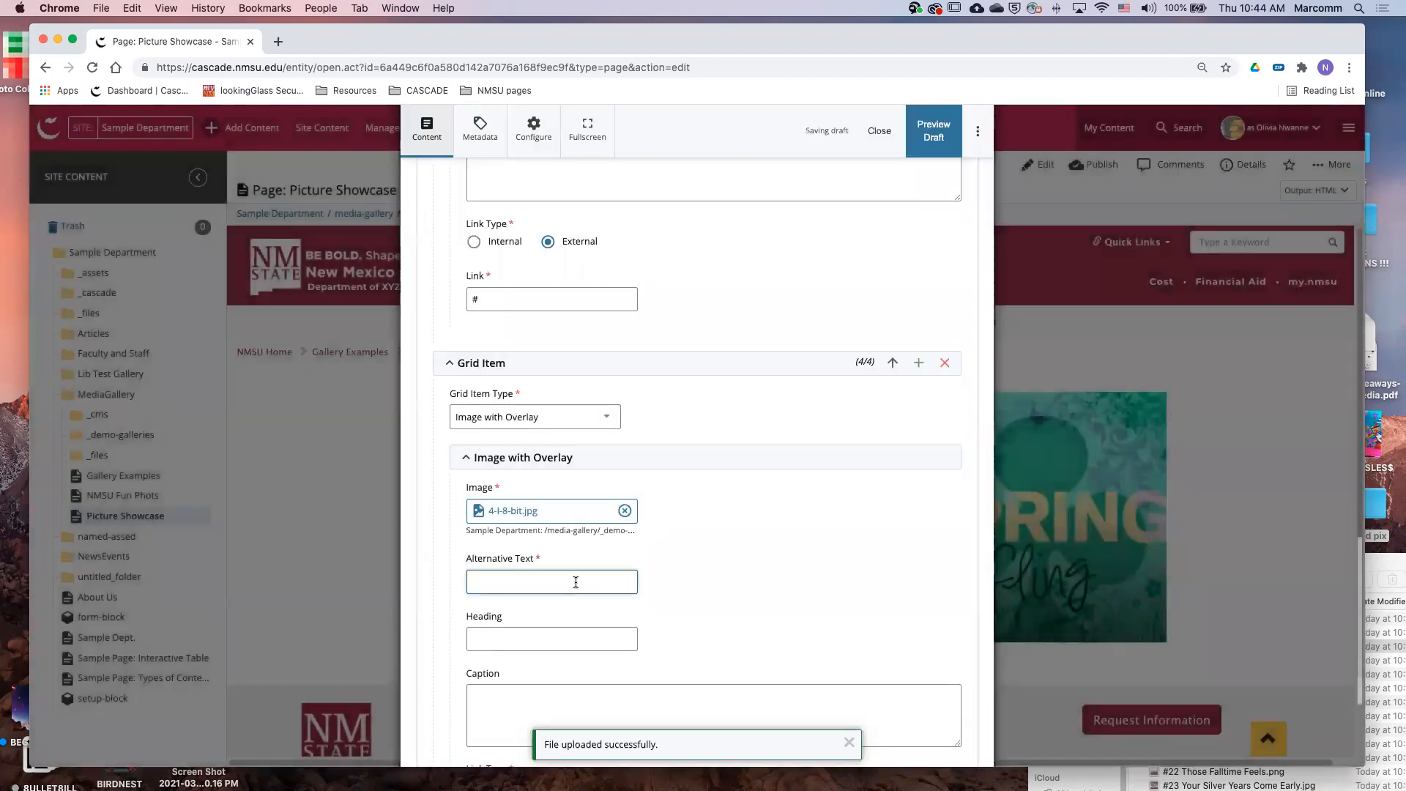
pyautogui.write('8 Bit')
pyautogui.click(535, 632)
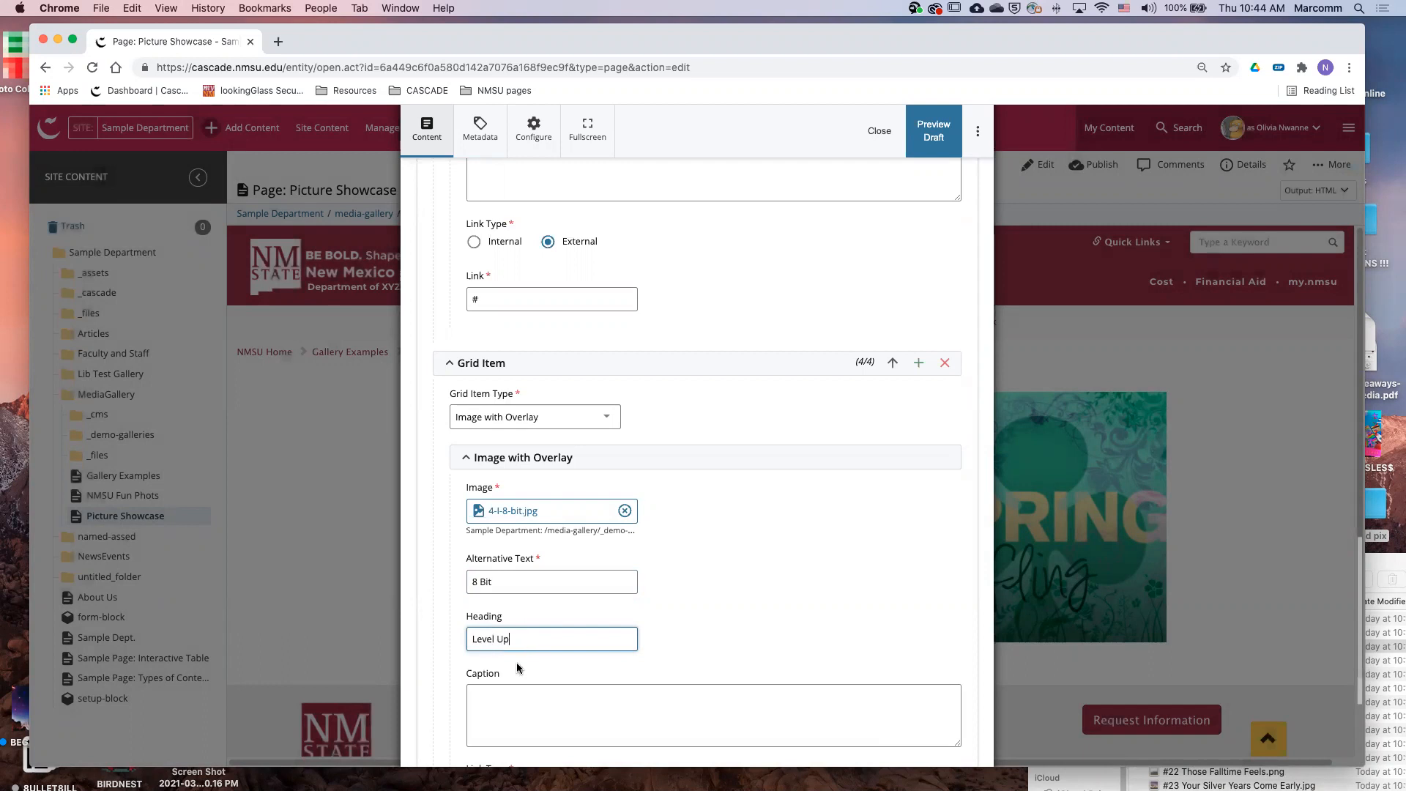
pyautogui.scroll(-3, 517, 663)
pyautogui.click(522, 576)
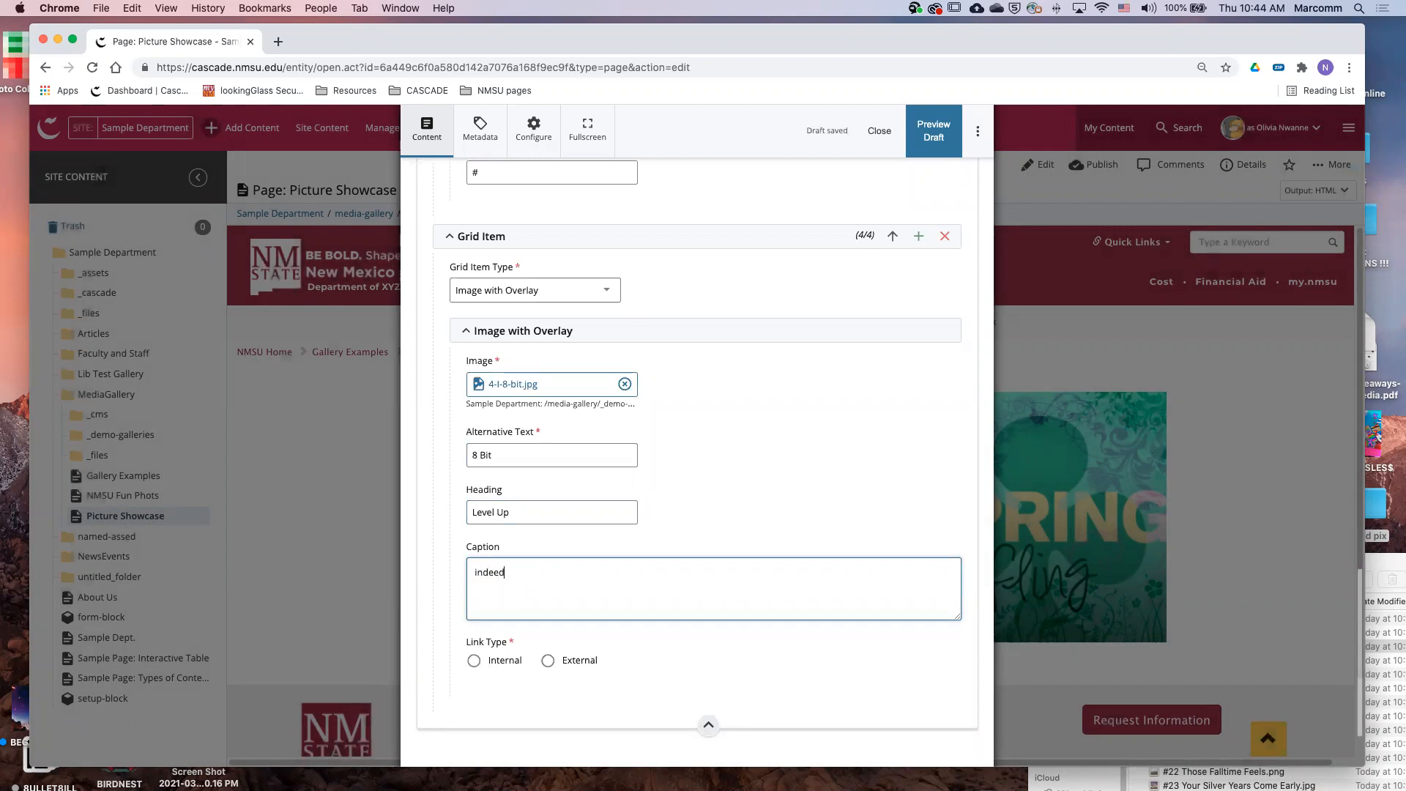
# Set the fourth item's link type to External with "#" as the link
pyautogui.scroll(-1, 551, 616)
pyautogui.click(548, 635)
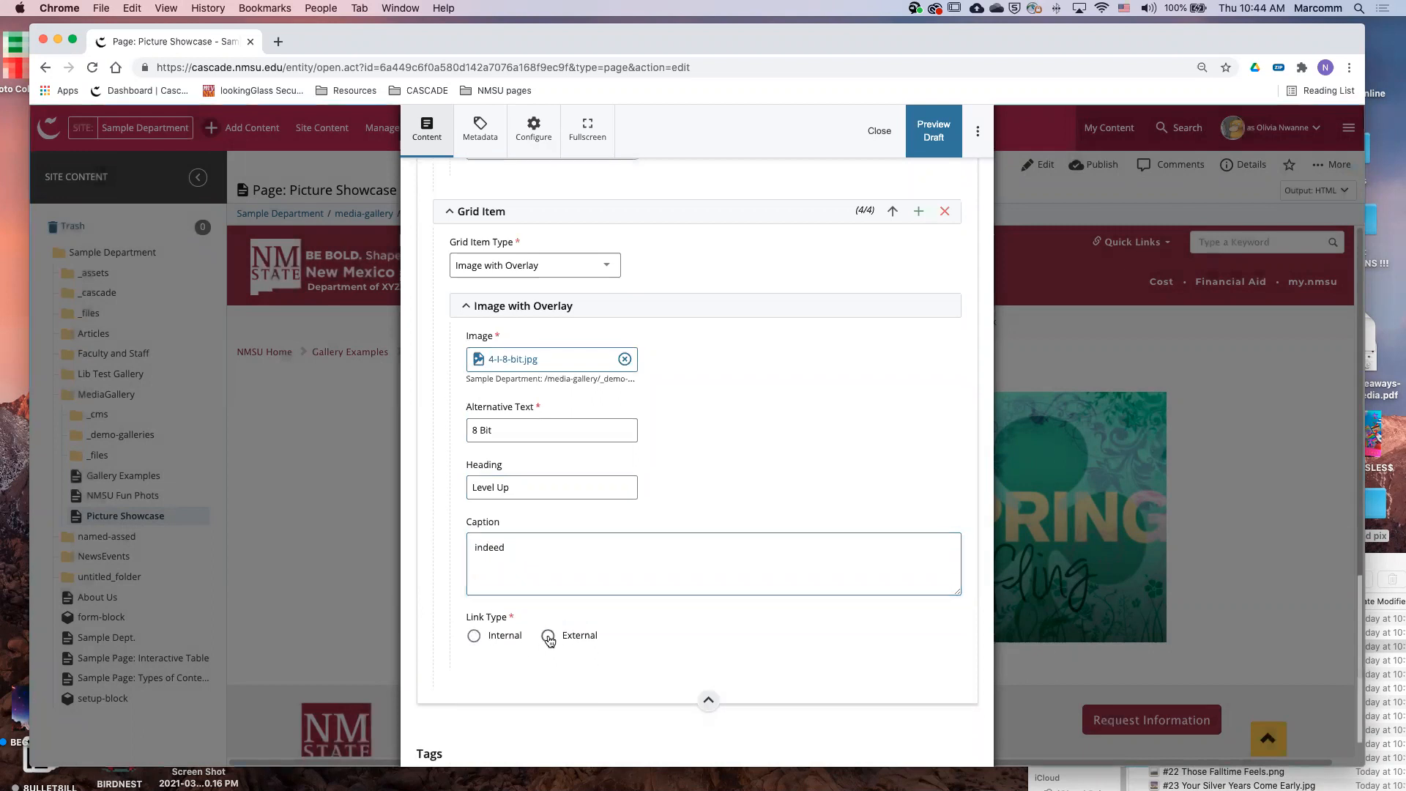
pyautogui.scroll(-3, 528, 593)
pyautogui.click(515, 563)
pyautogui.write('#')
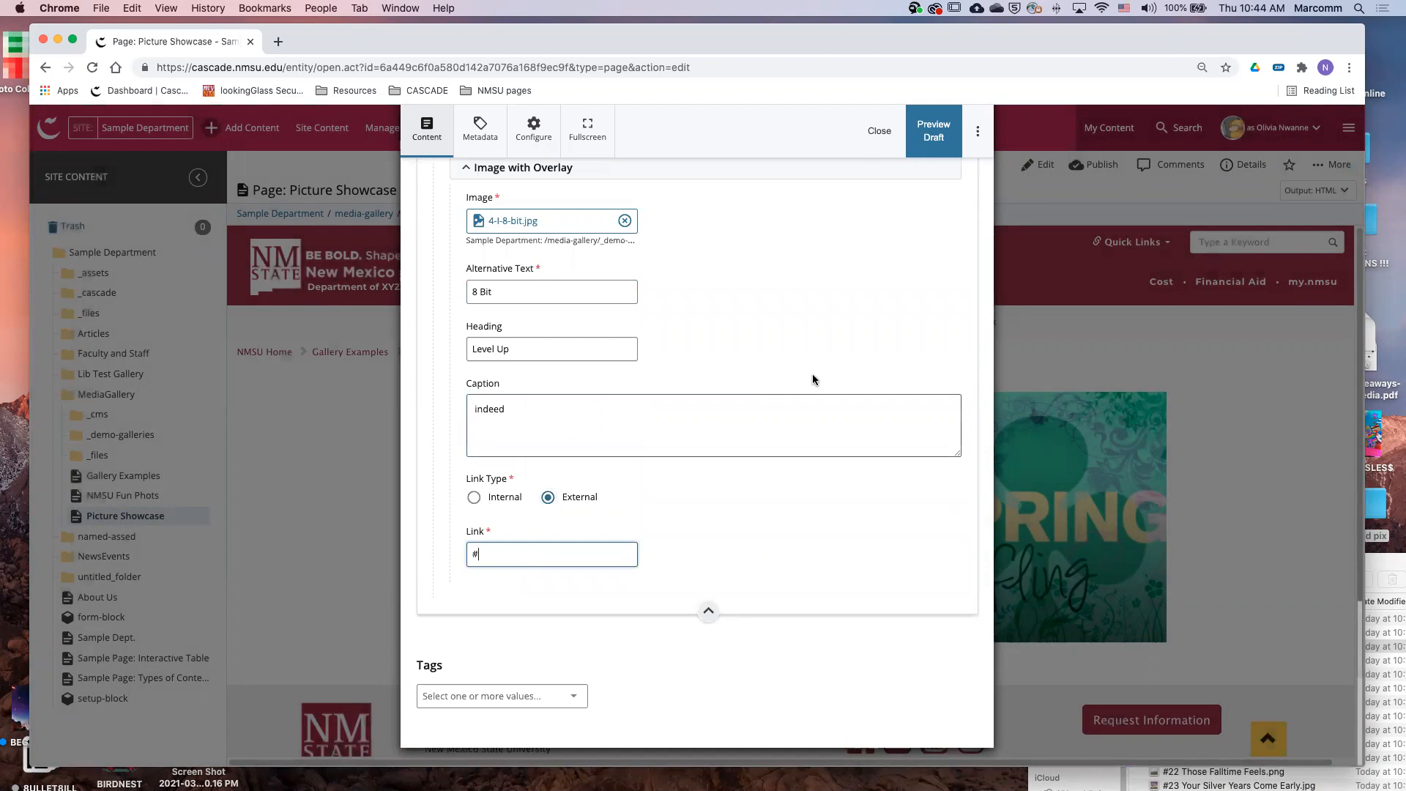
# Add a fifth grid item after the Level Up item and set its type to Image with Overlay
pyautogui.scroll(3, 811, 373)
pyautogui.click(919, 202)
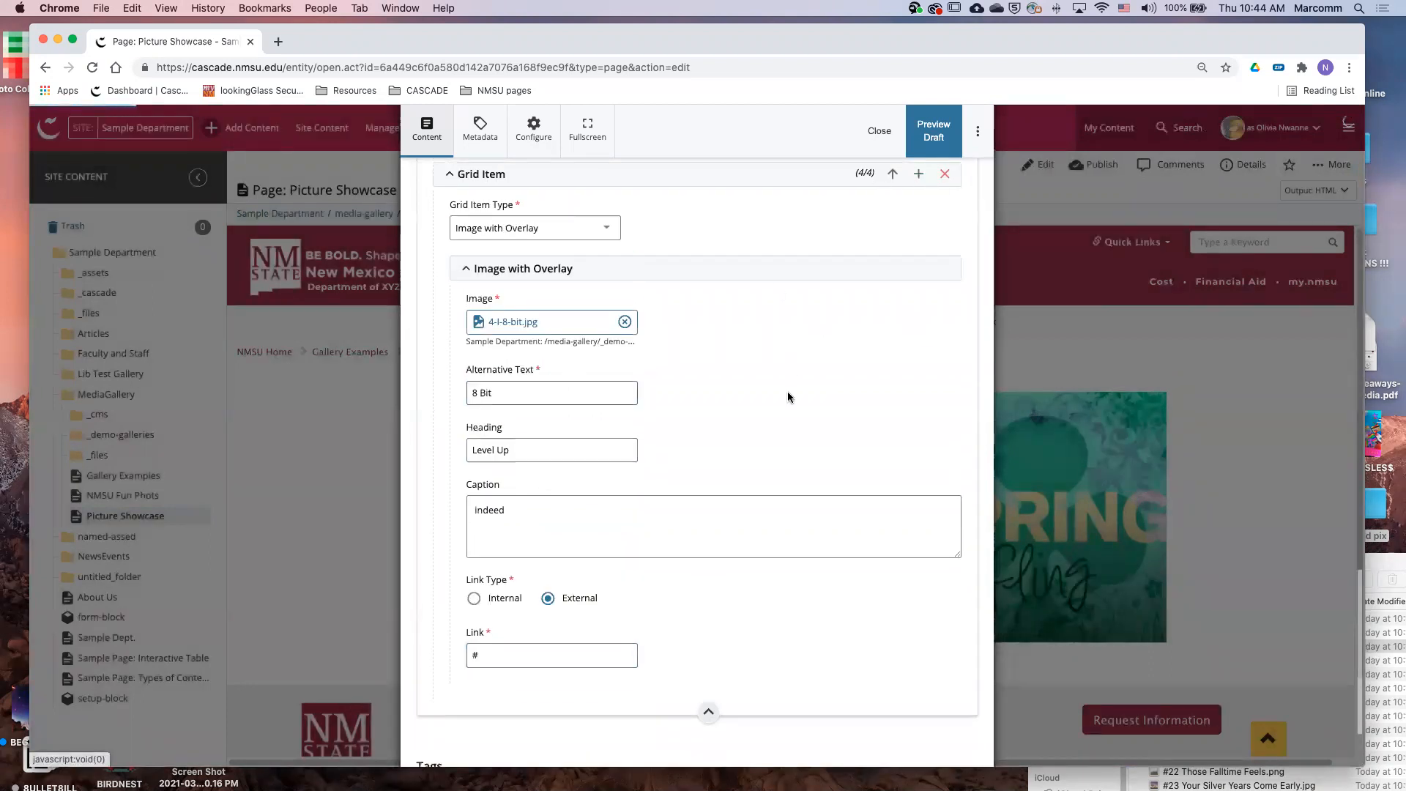
pyautogui.click(579, 564)
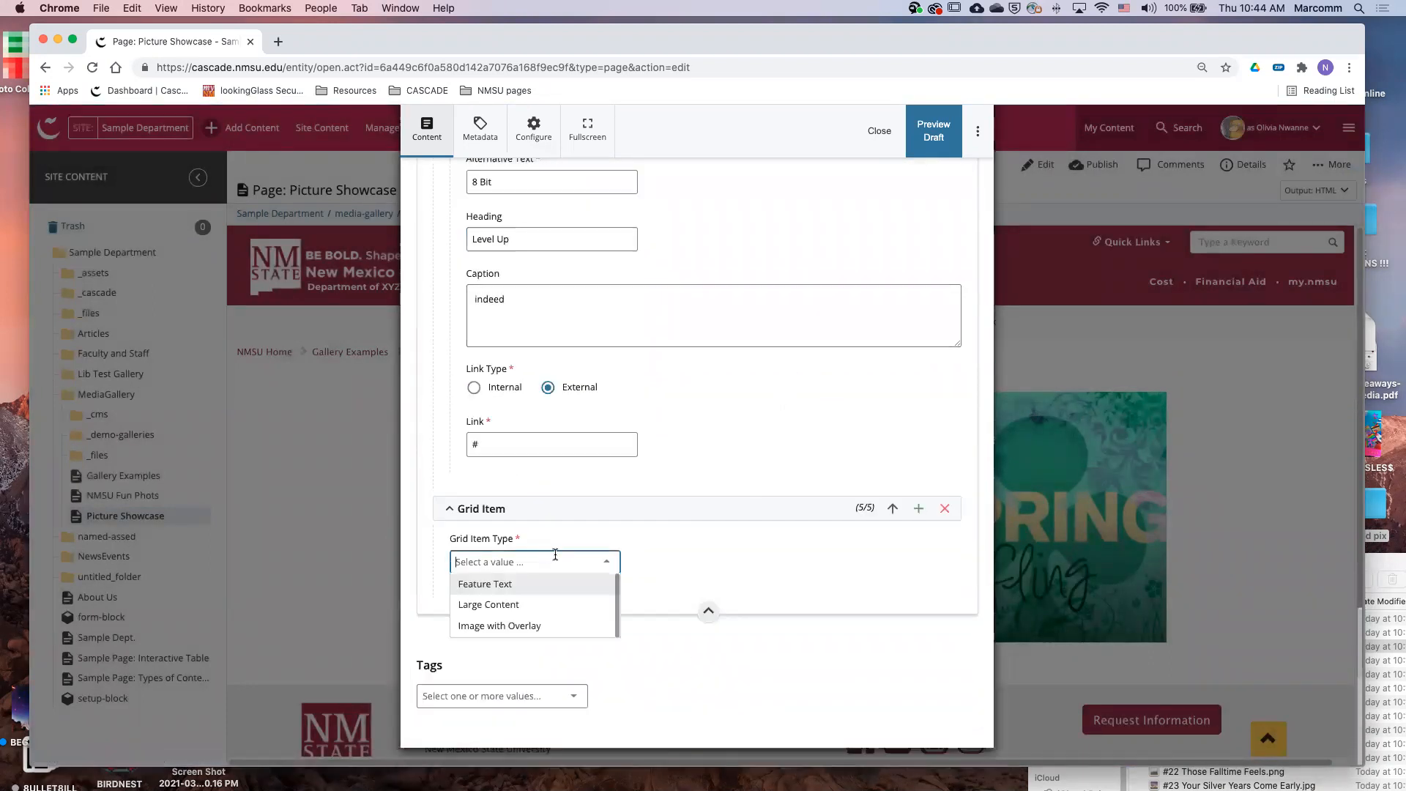
pyautogui.click(498, 627)
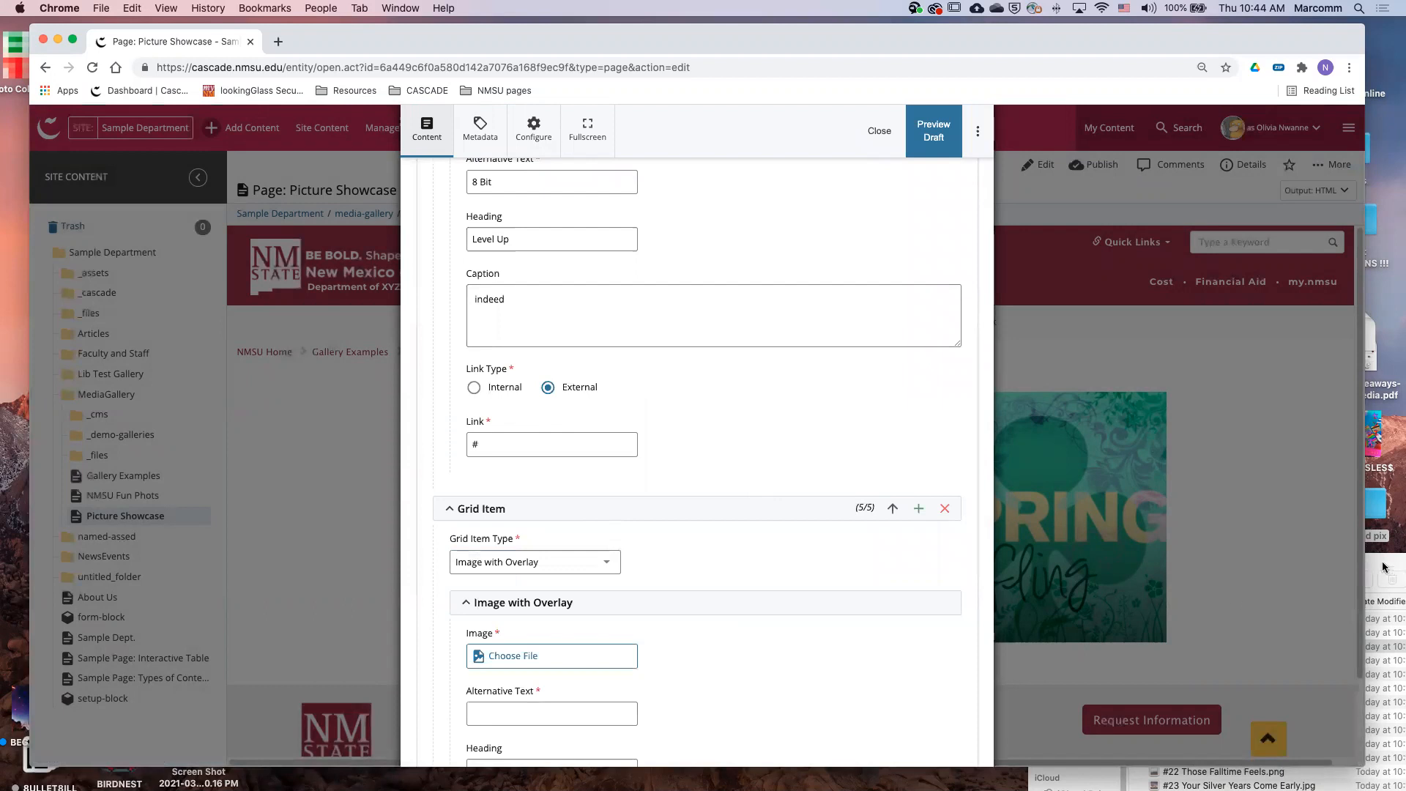
# Upload #6 RGB2.jpg from the Grid pix folder in Finder to _demo-galleries as the fifth grid item's image
pyautogui.click(1384, 566)
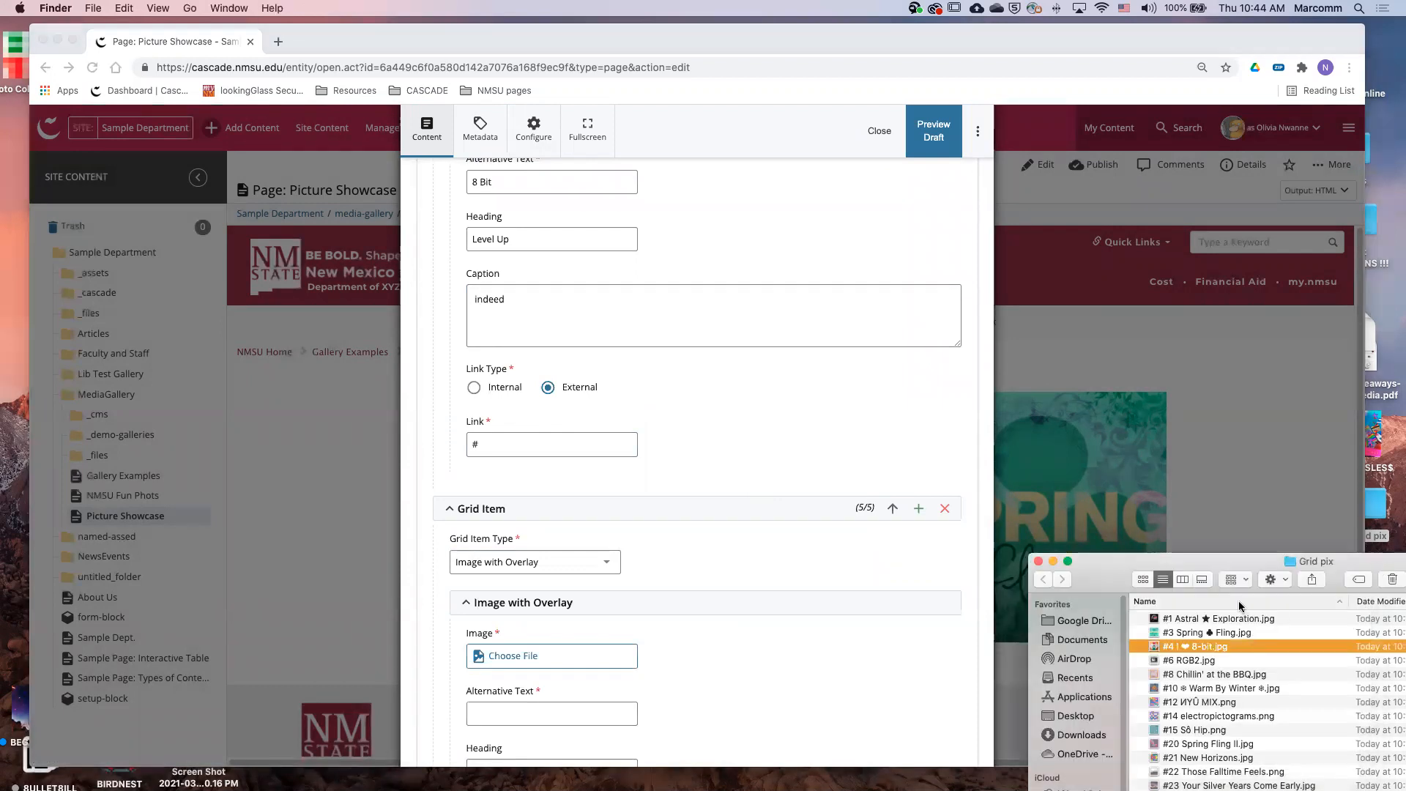
pyautogui.click(635, 673)
pyautogui.scroll(-3, 637, 641)
pyautogui.click(542, 533)
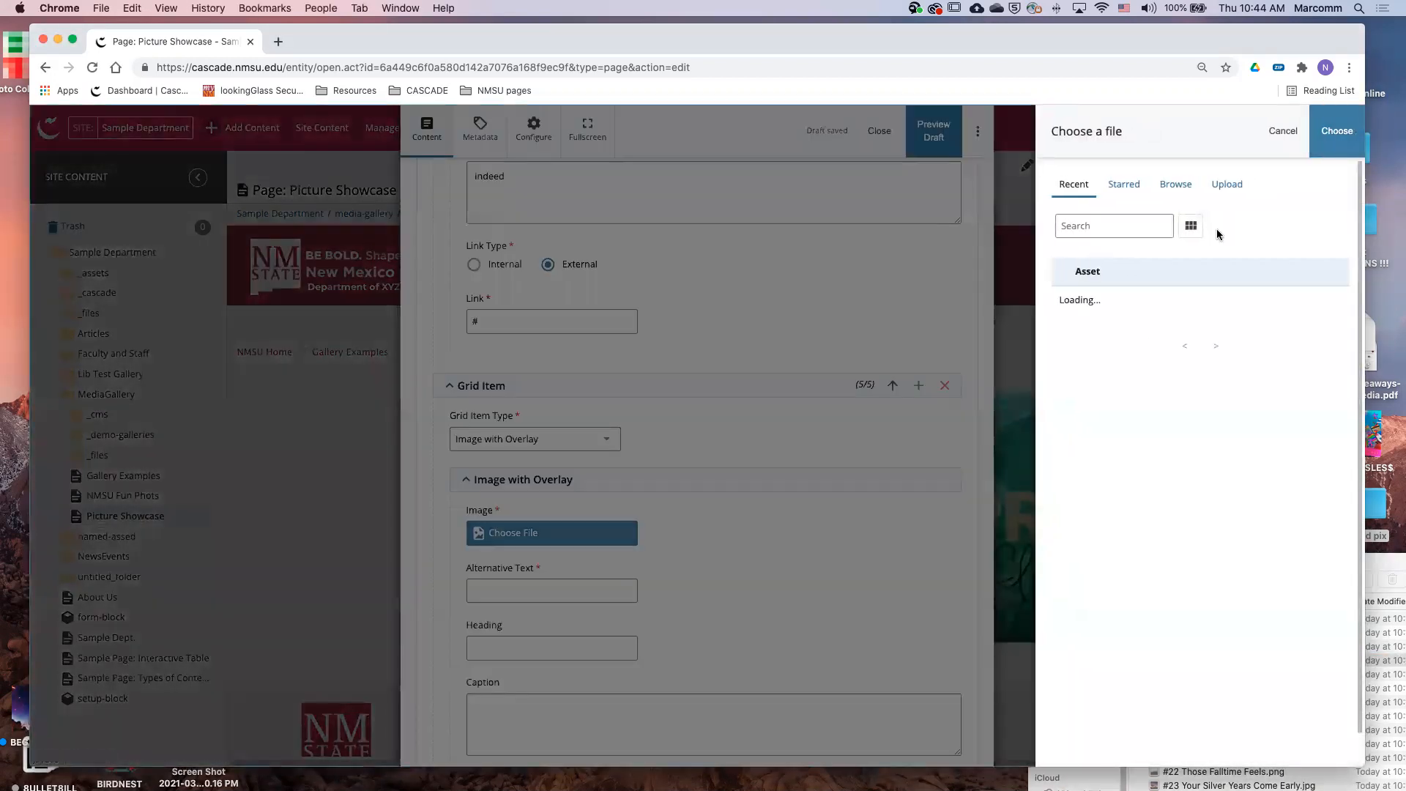
pyautogui.click(1227, 184)
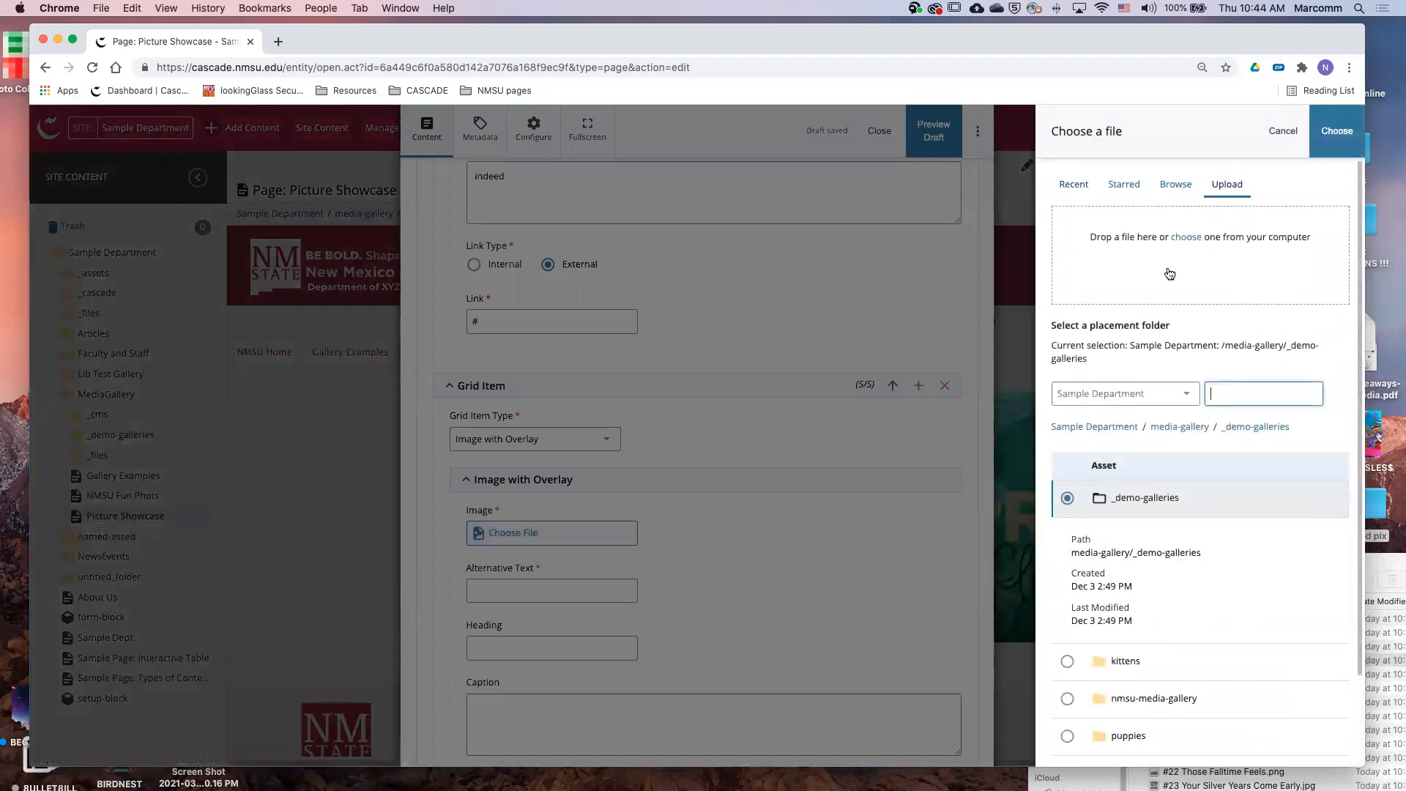
pyautogui.click(1393, 571)
pyautogui.moveTo(1167, 652); pyautogui.dragTo(1196, 289)
pyautogui.scroll(-3, 1196, 602)
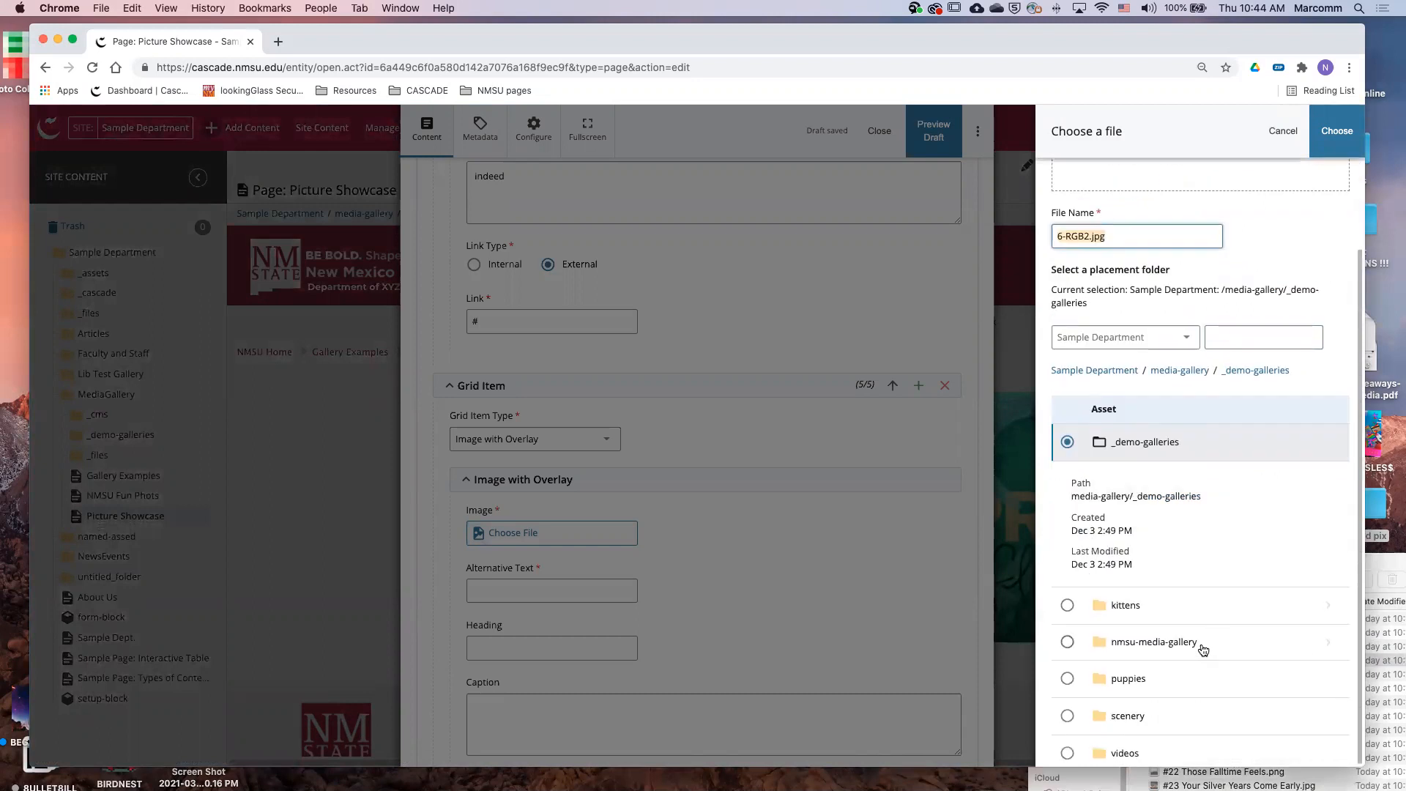
pyautogui.scroll(-2, 1203, 649)
pyautogui.scroll(5, 1208, 630)
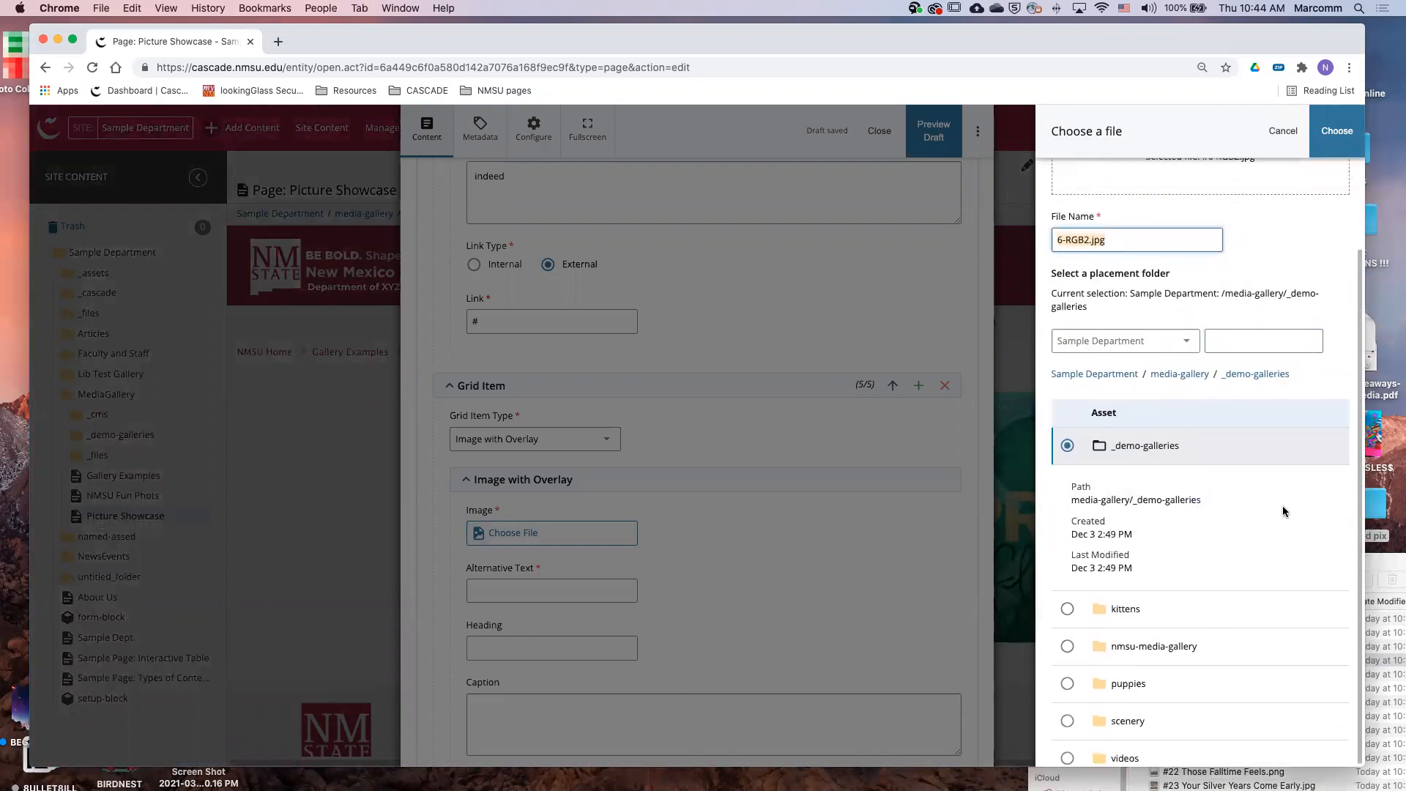
pyautogui.click(1330, 144)
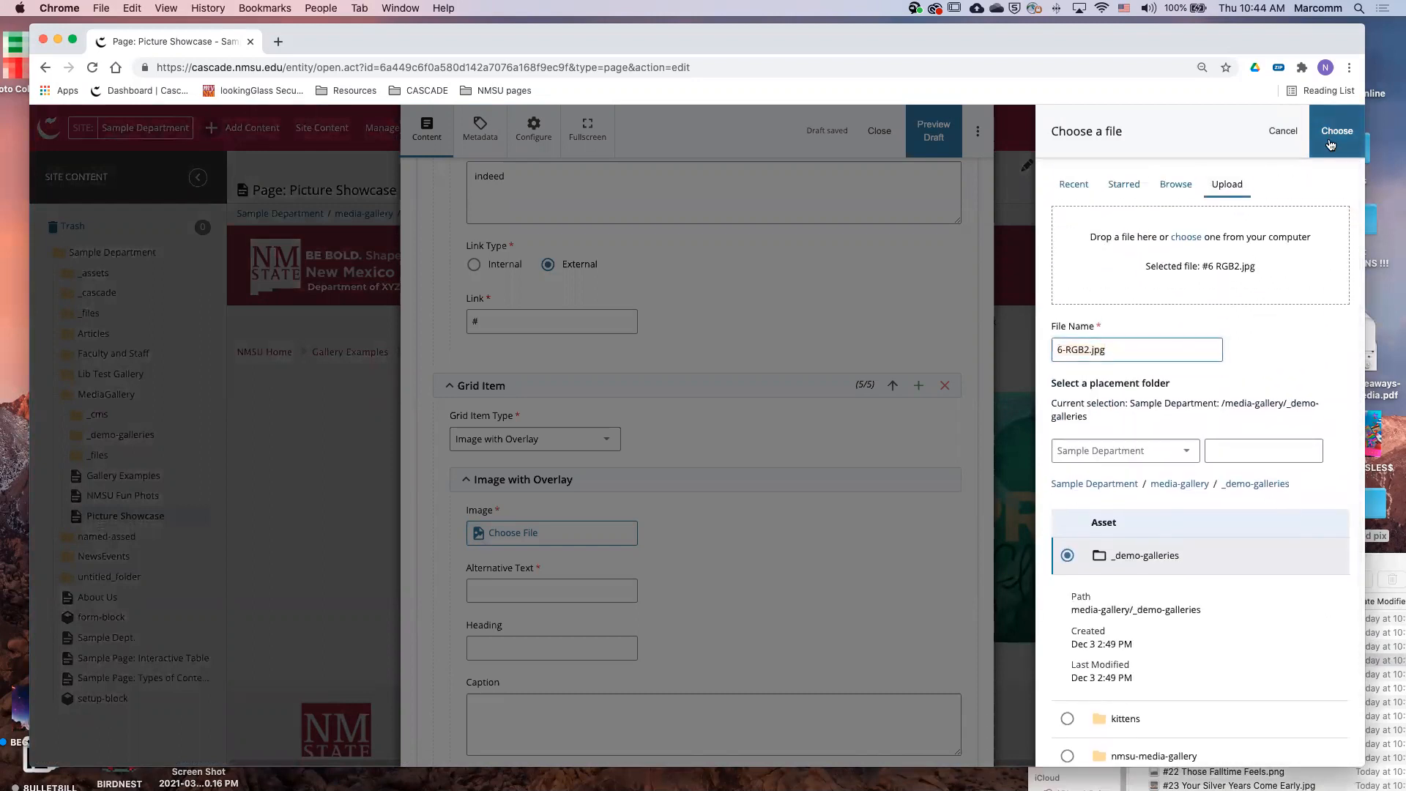
# Give the fifth item the alternative text "tv", the heading "RGB" and the caption "tune in"
pyautogui.scroll(-3, 749, 524)
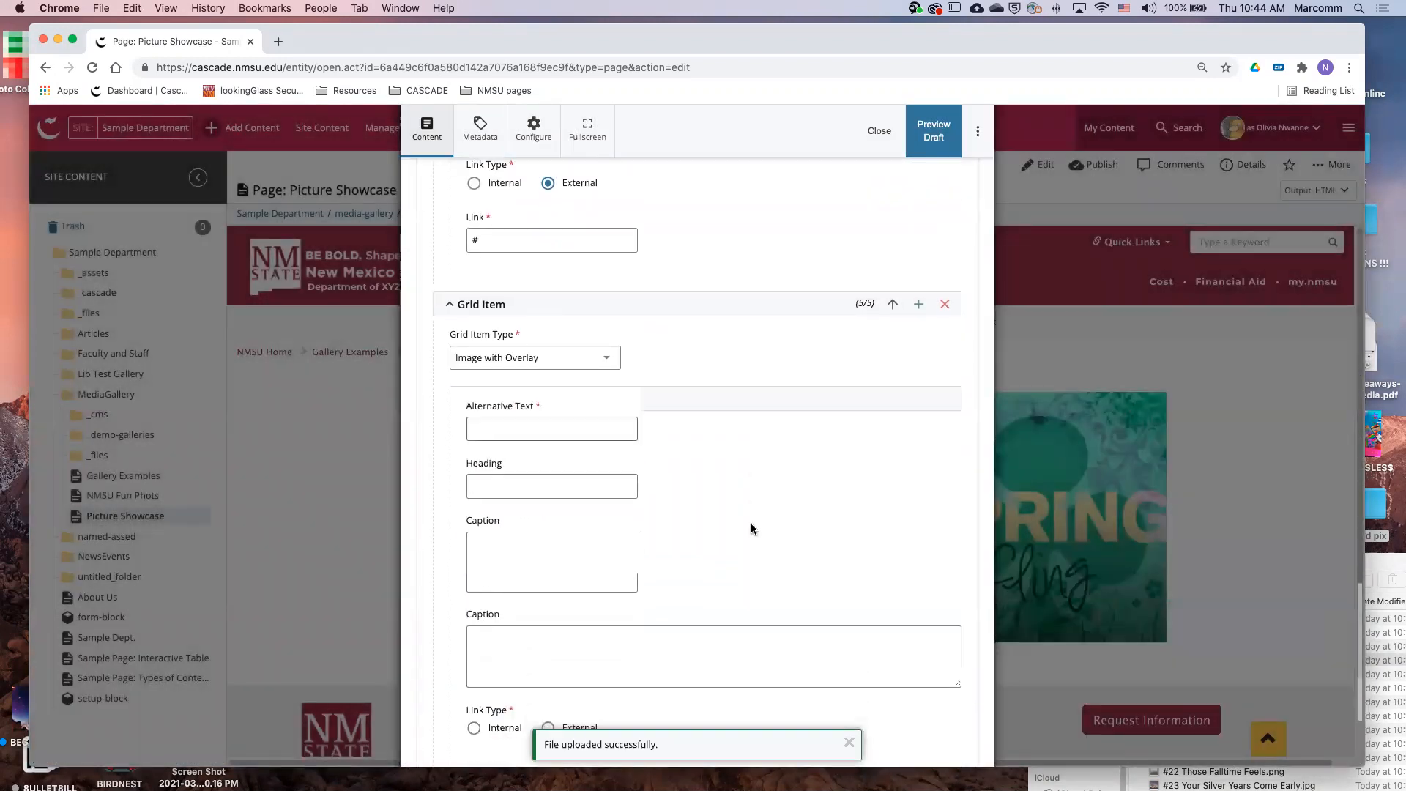
pyautogui.click(514, 432)
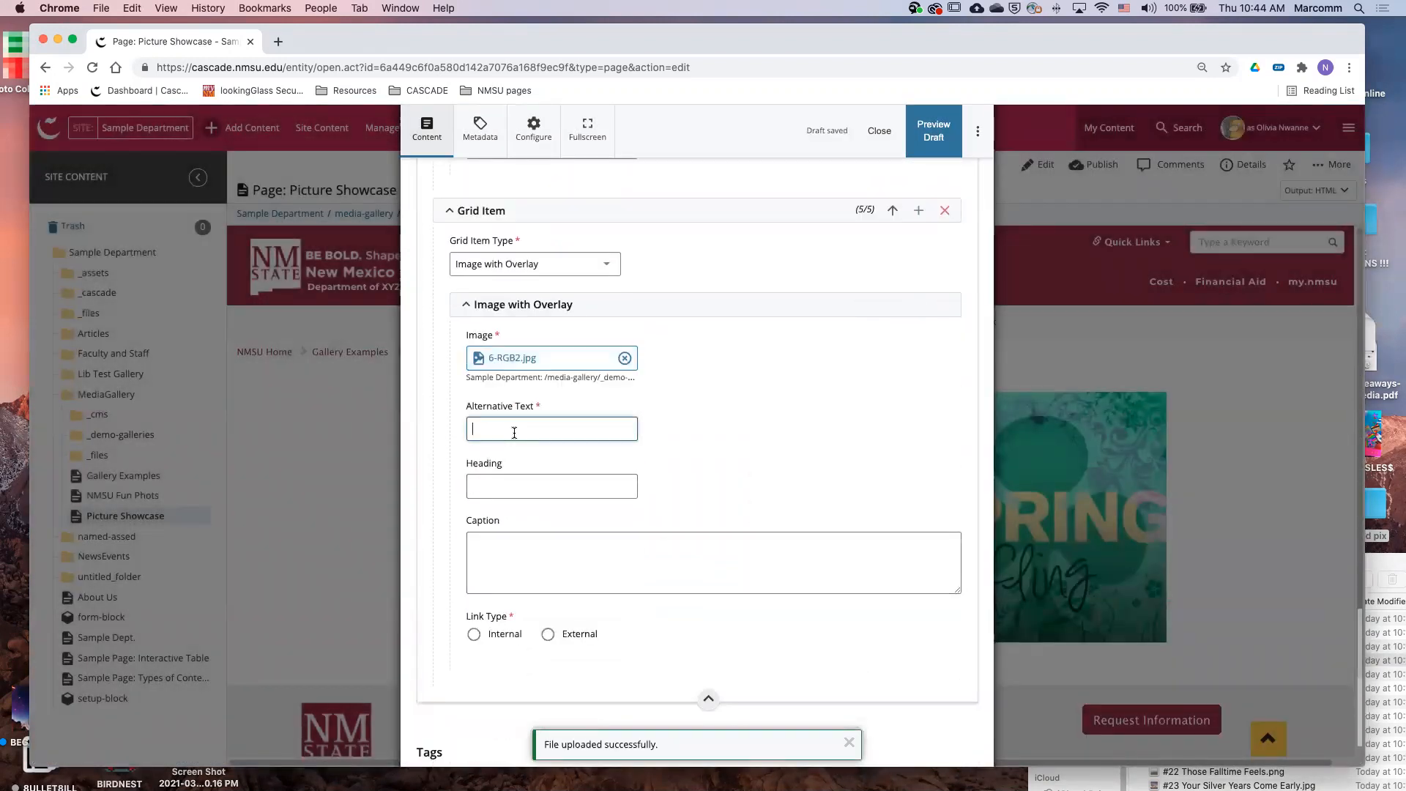
pyautogui.write('tv')
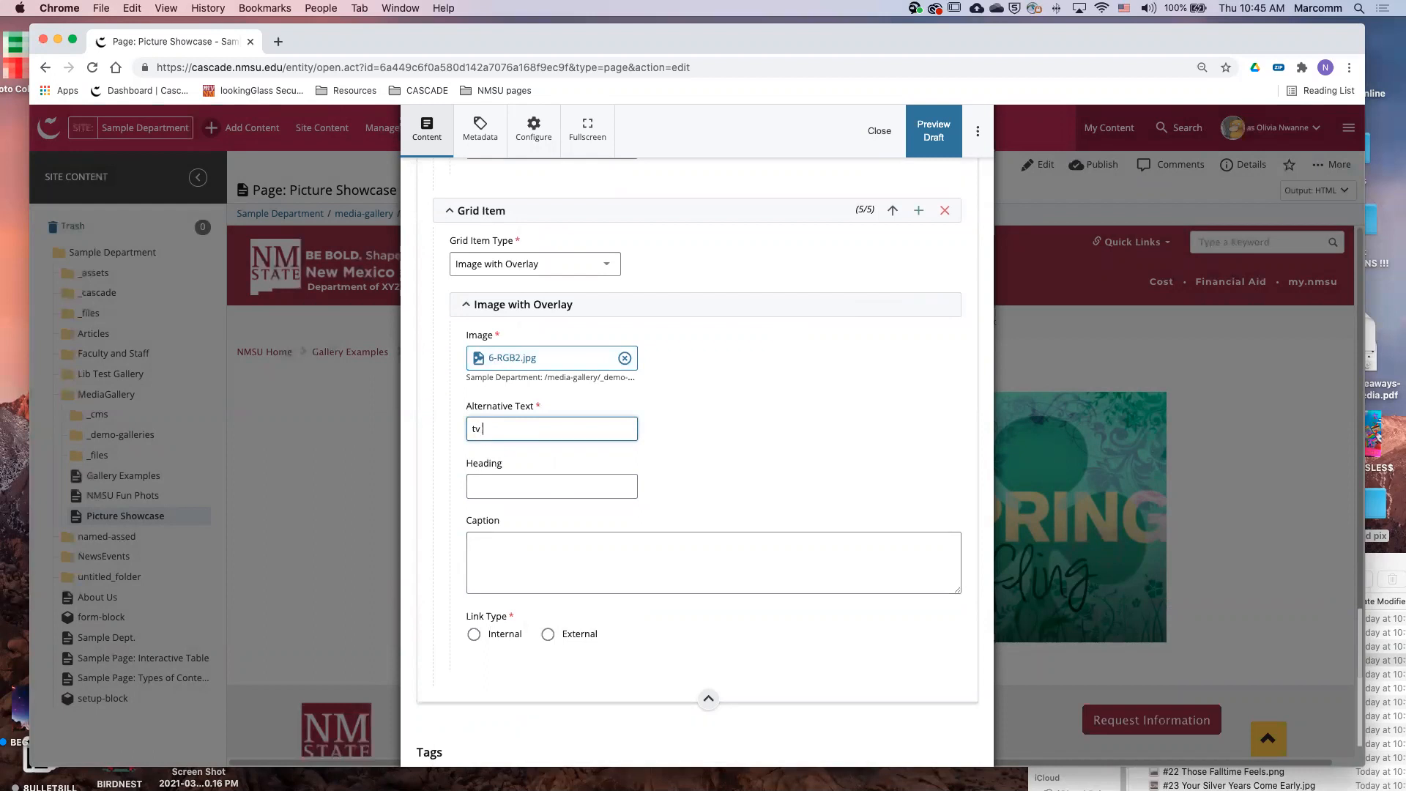
pyautogui.click(518, 494)
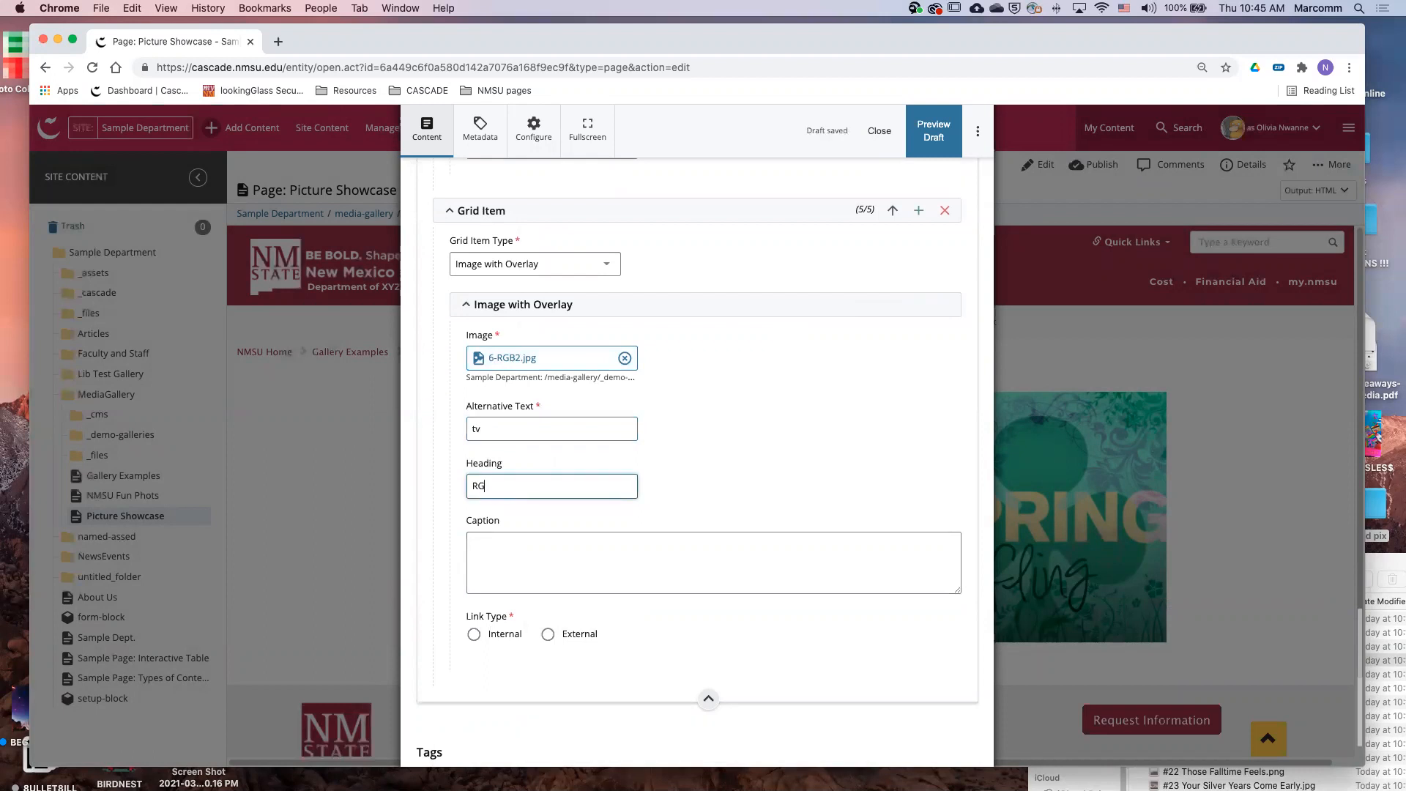
pyautogui.click(565, 553)
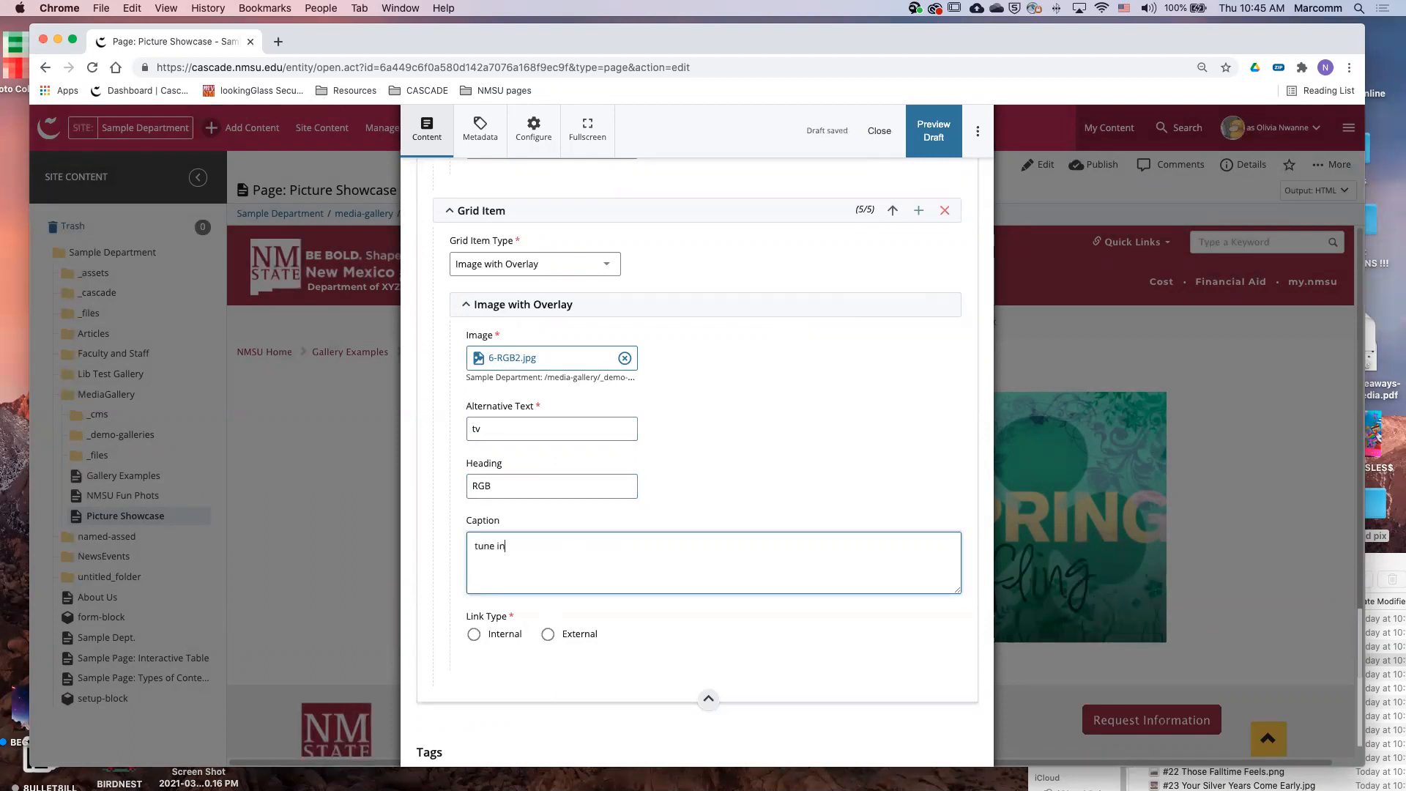
# Set the fifth grid item's link type to External with "#" as the link
pyautogui.click(548, 634)
pyautogui.click(539, 692)
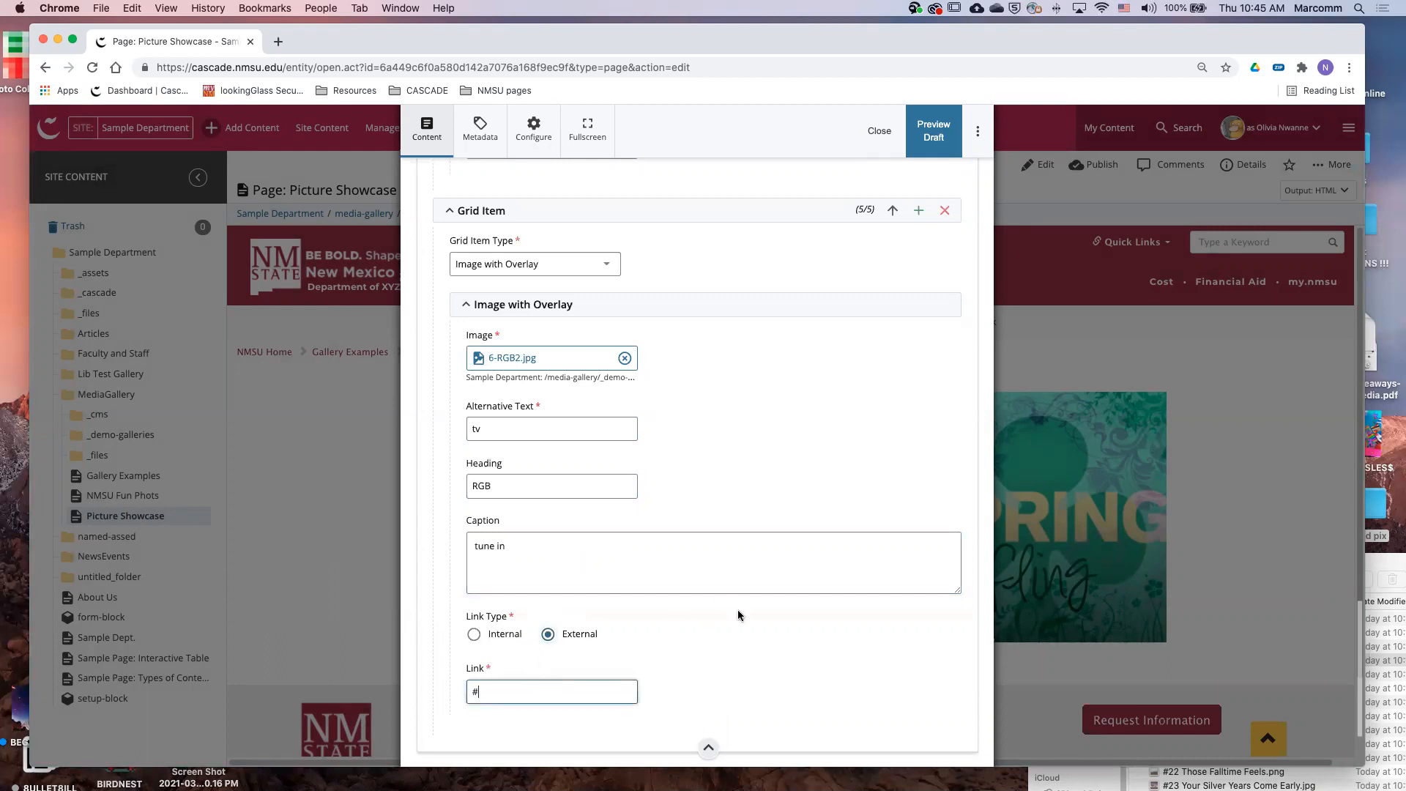
pyautogui.scroll(-2, 877, 408)
# Add a sixth grid item after the RGB item and set its type to Image with Overlay
pyautogui.scroll(5, 898, 550)
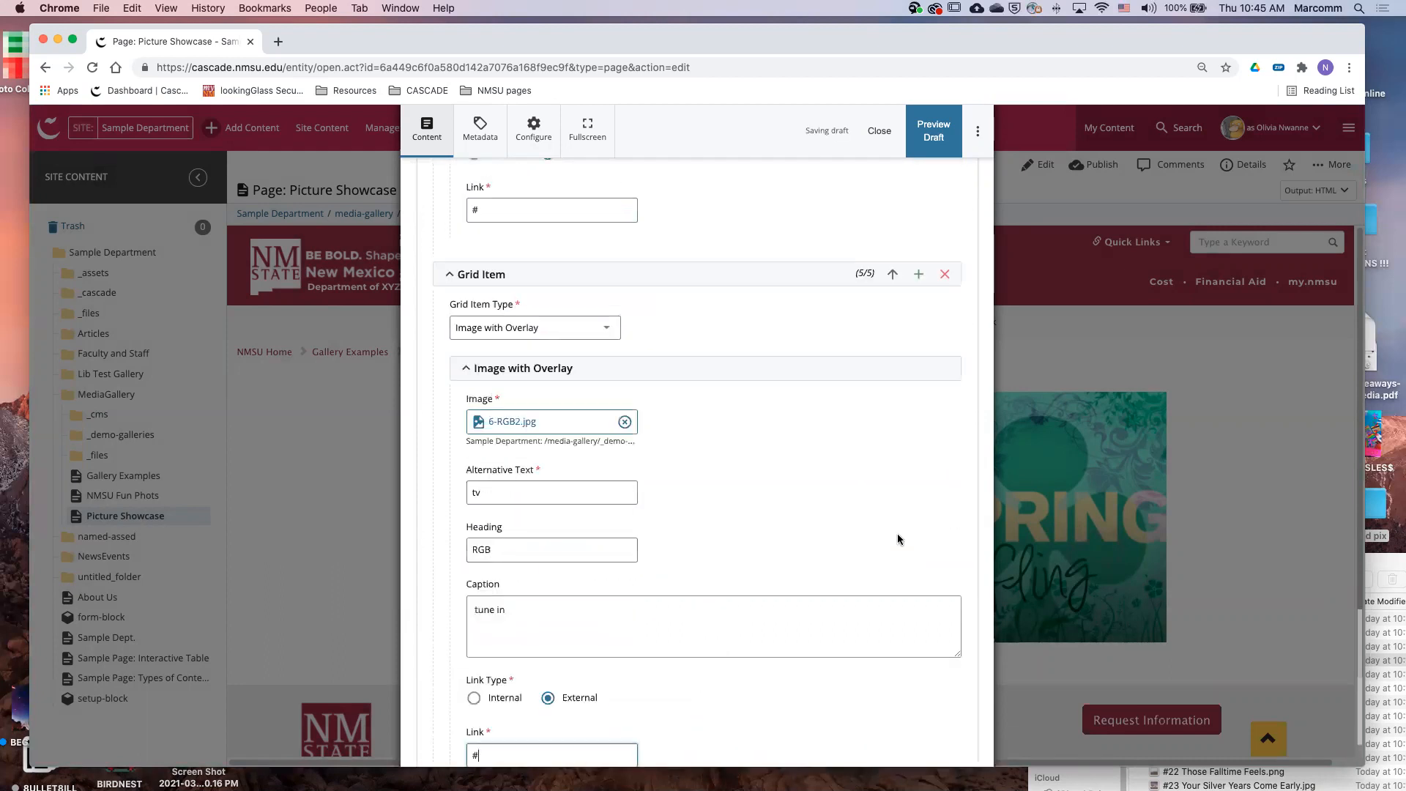
pyautogui.click(916, 425)
pyautogui.scroll(-3, 791, 517)
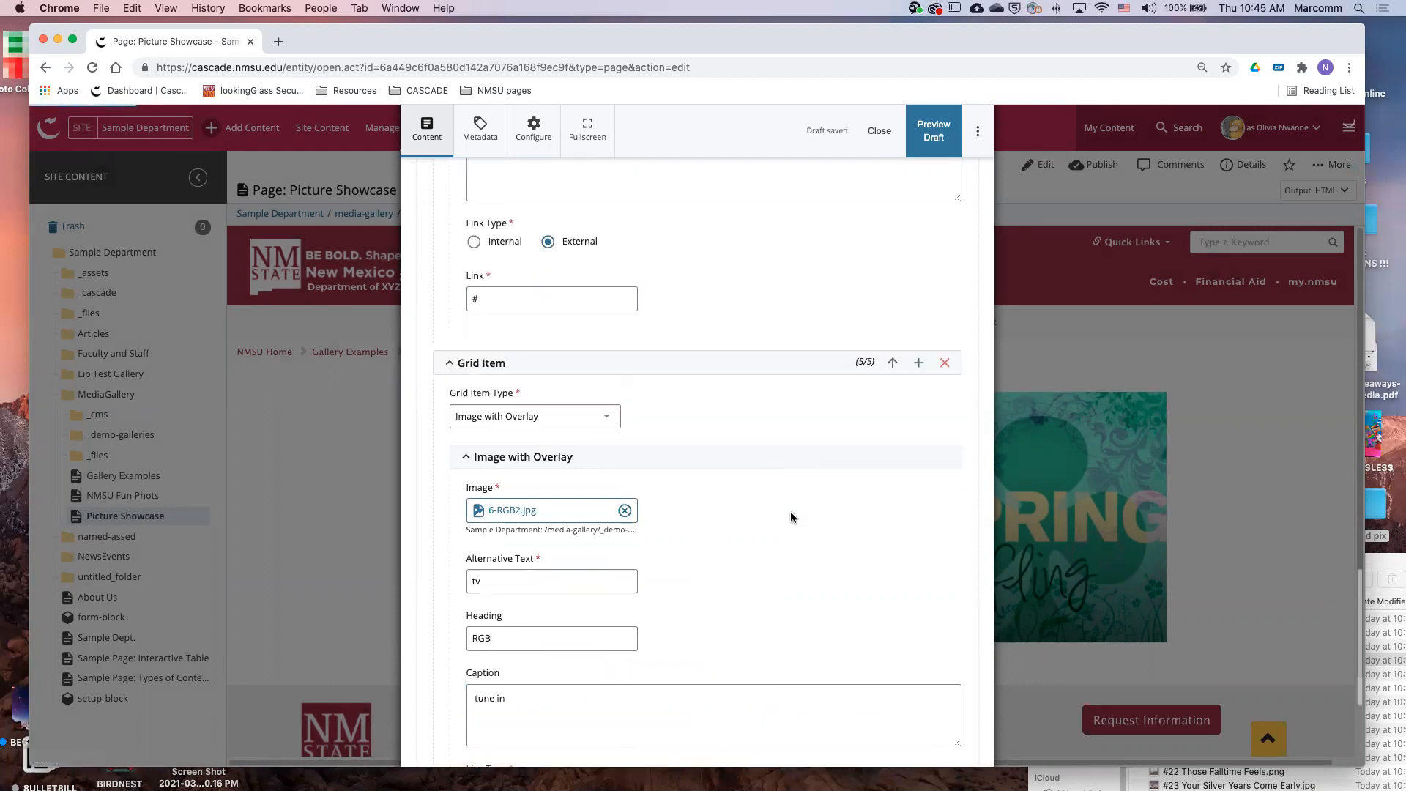
pyautogui.scroll(-4, 791, 517)
pyautogui.click(583, 564)
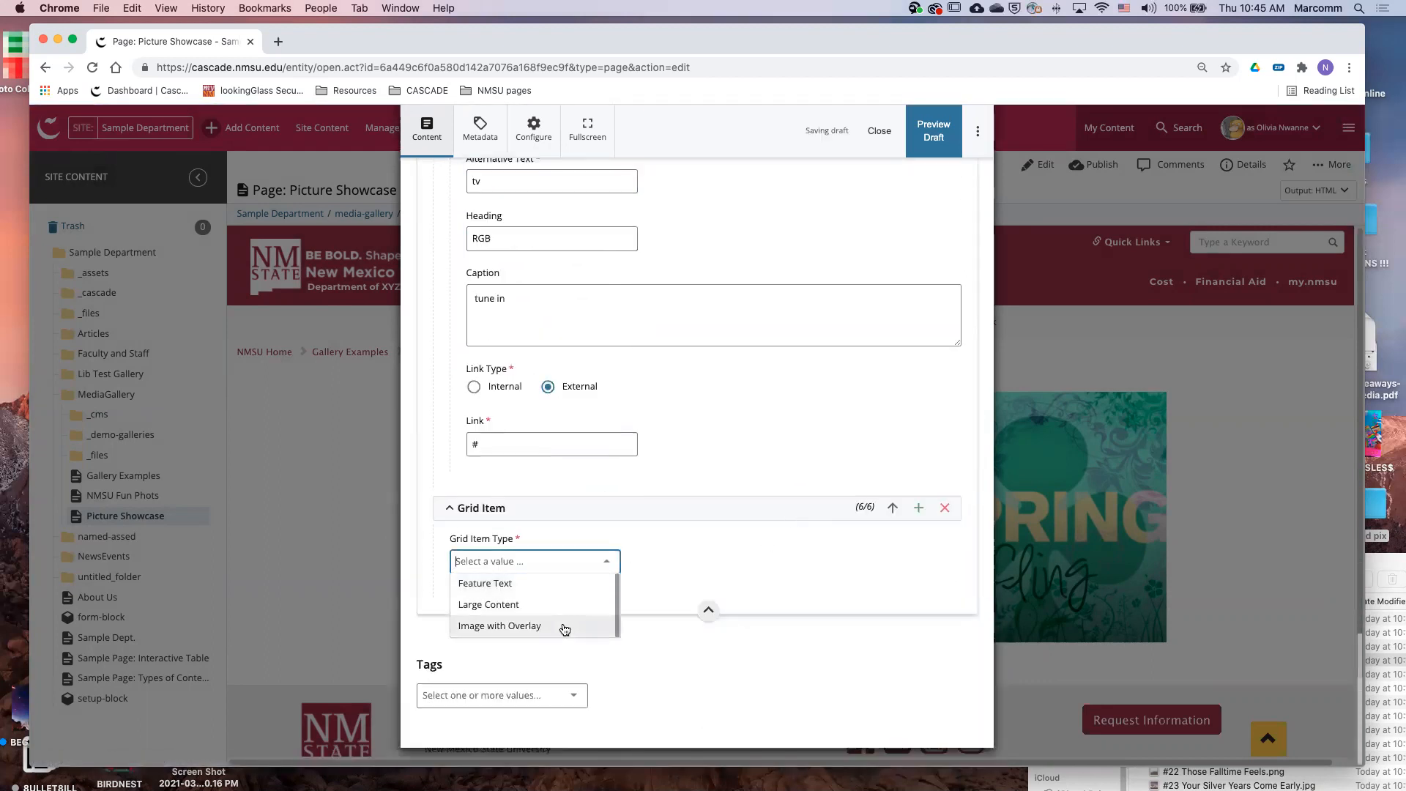
pyautogui.click(560, 608)
pyautogui.click(559, 562)
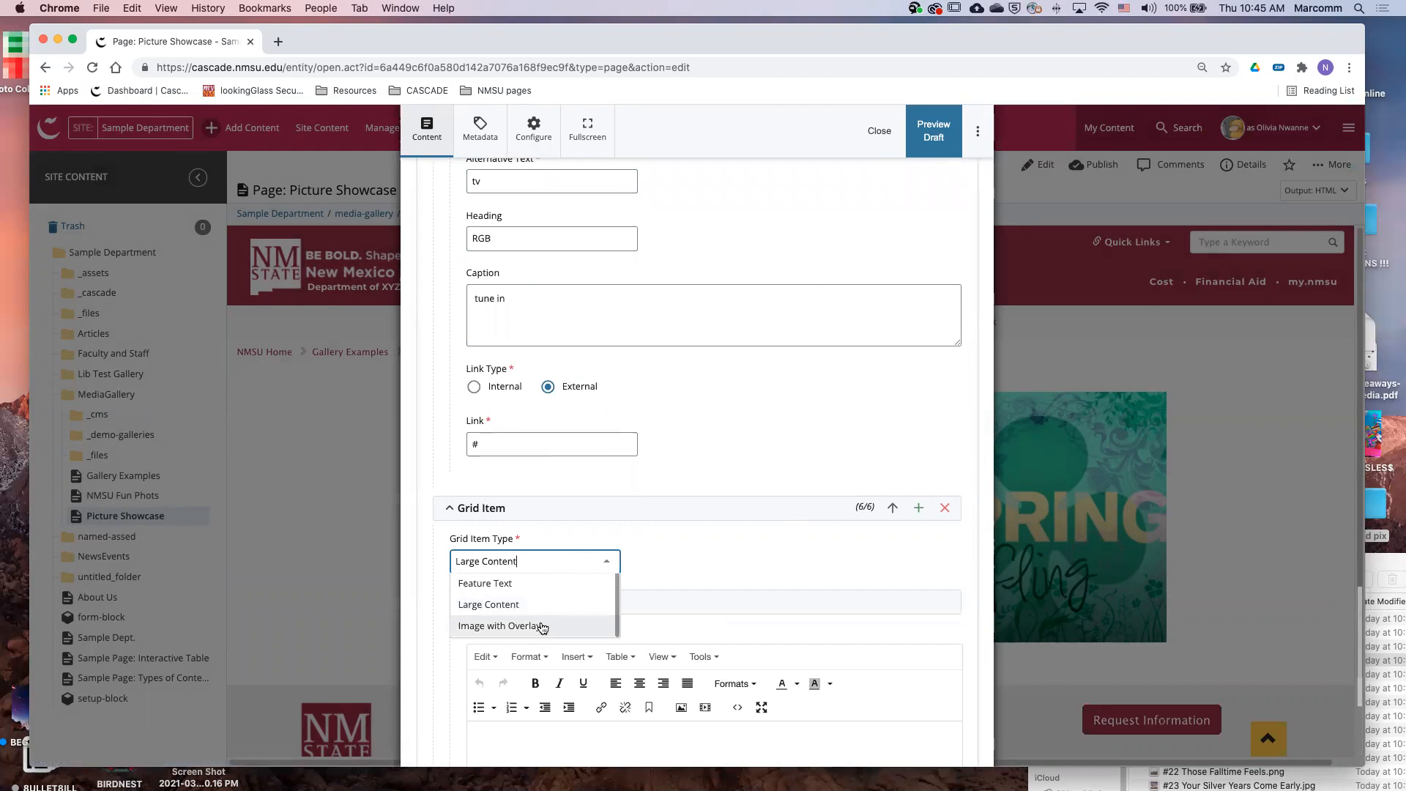
pyautogui.click(534, 625)
# Upload #8 Chillin' at the BBQ.jpg from the Grid pix folder in Finder to _demo-galleries as the sixth grid item's image
pyautogui.scroll(-3, 675, 561)
pyautogui.click(604, 417)
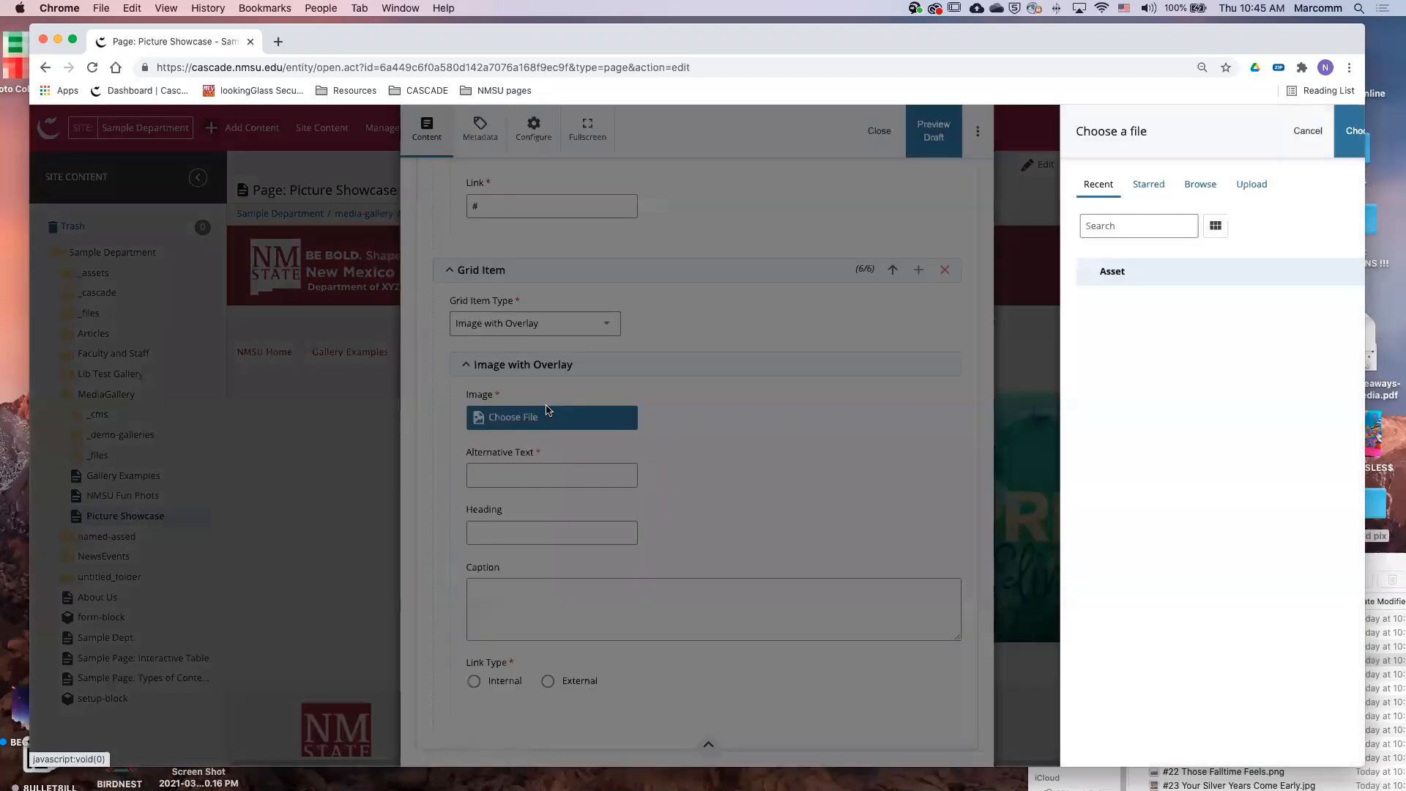
pyautogui.click(1226, 185)
pyautogui.click(1383, 566)
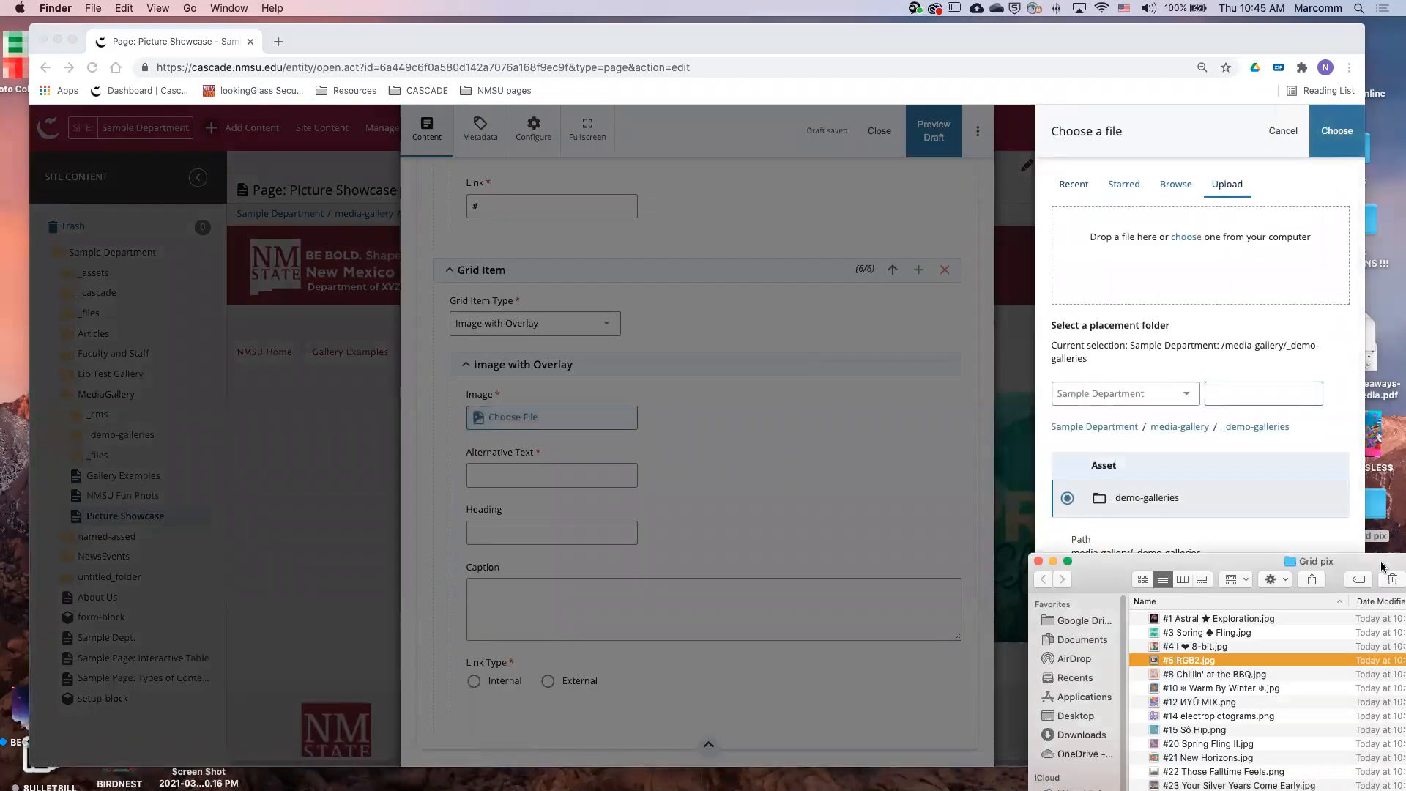
pyautogui.moveTo(1212, 674); pyautogui.dragTo(1265, 271)
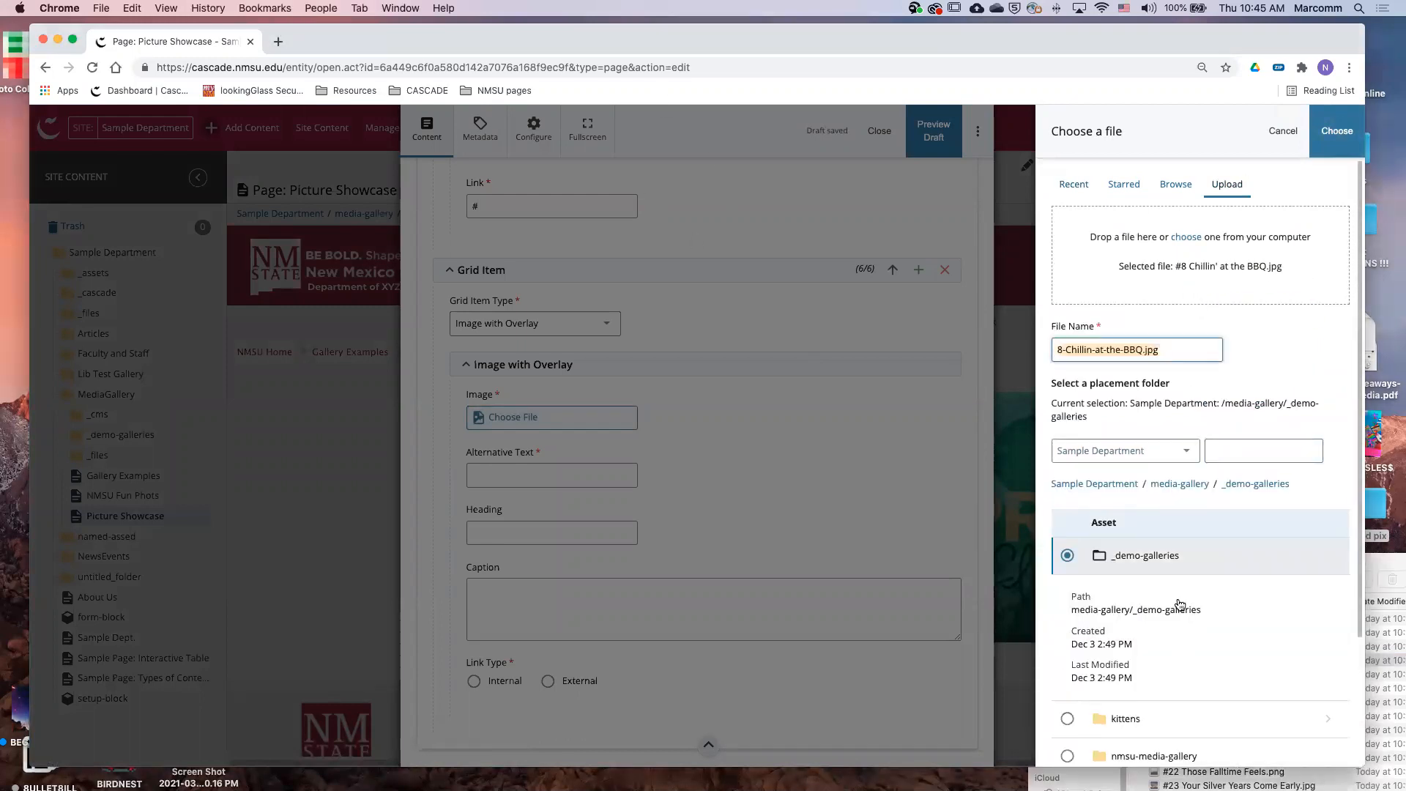
pyautogui.click(1337, 131)
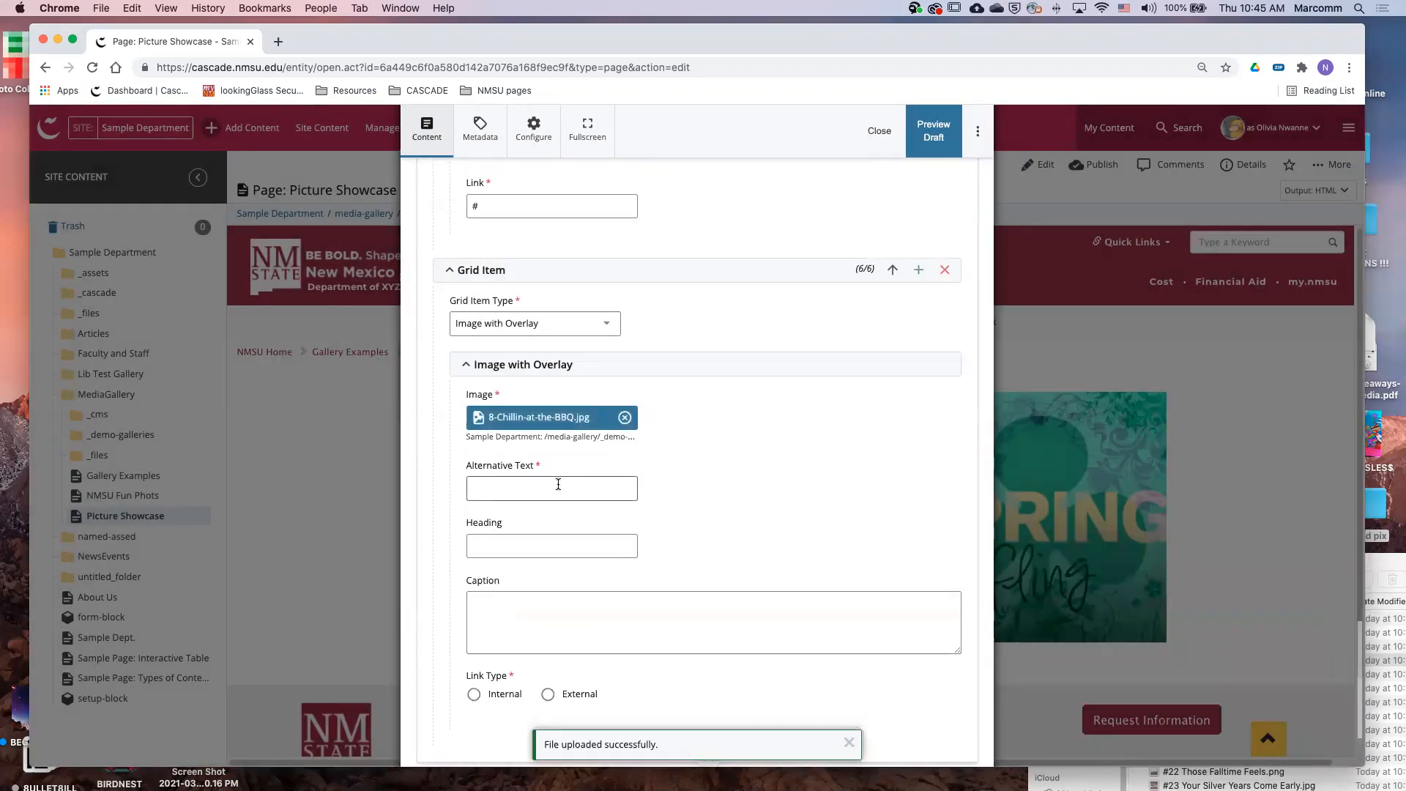
# Give the sixth item the alternative text "napkin", the heading "BBQ" and the caption "chillin & grillin"
pyautogui.click(558, 484)
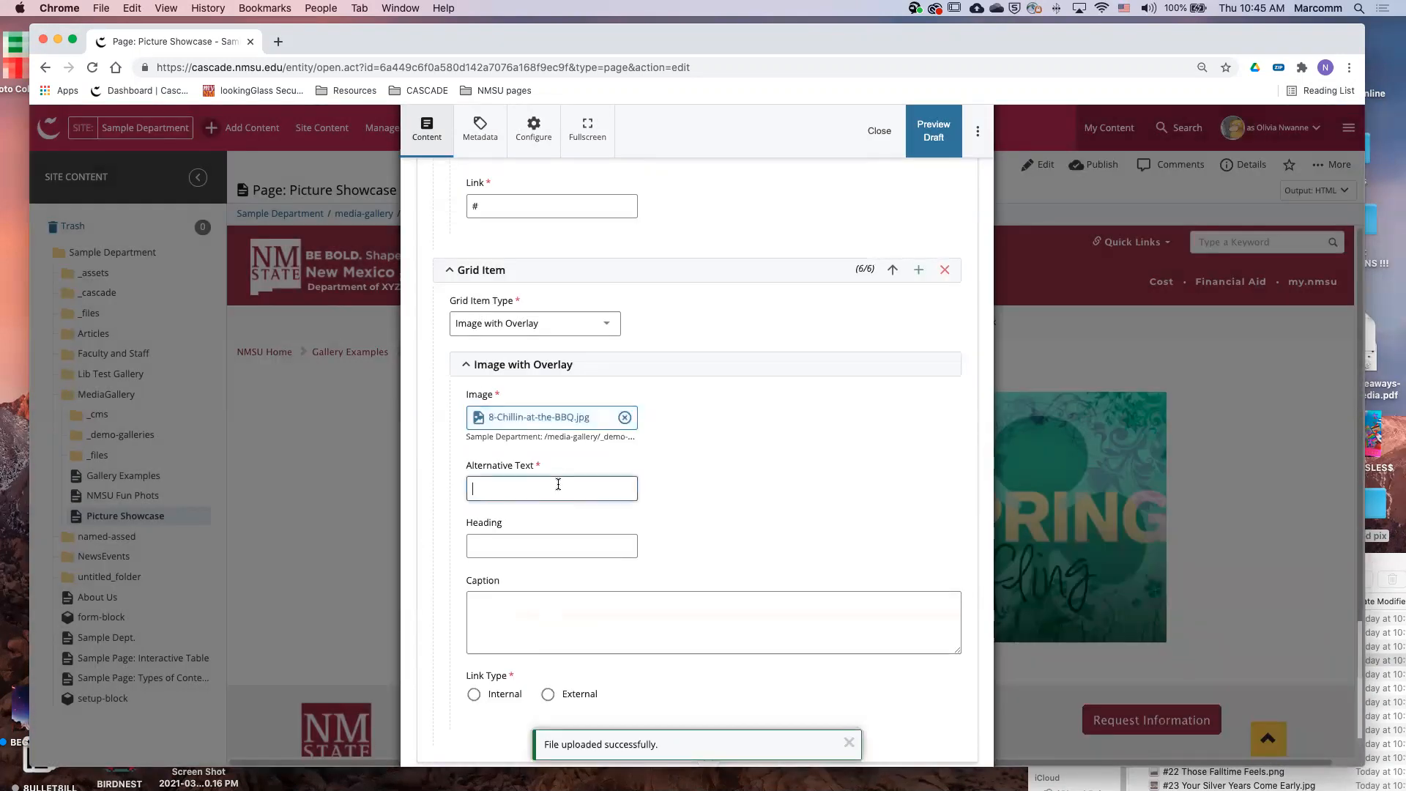
pyautogui.click(526, 545)
pyautogui.write('BBQ')
pyautogui.click(539, 607)
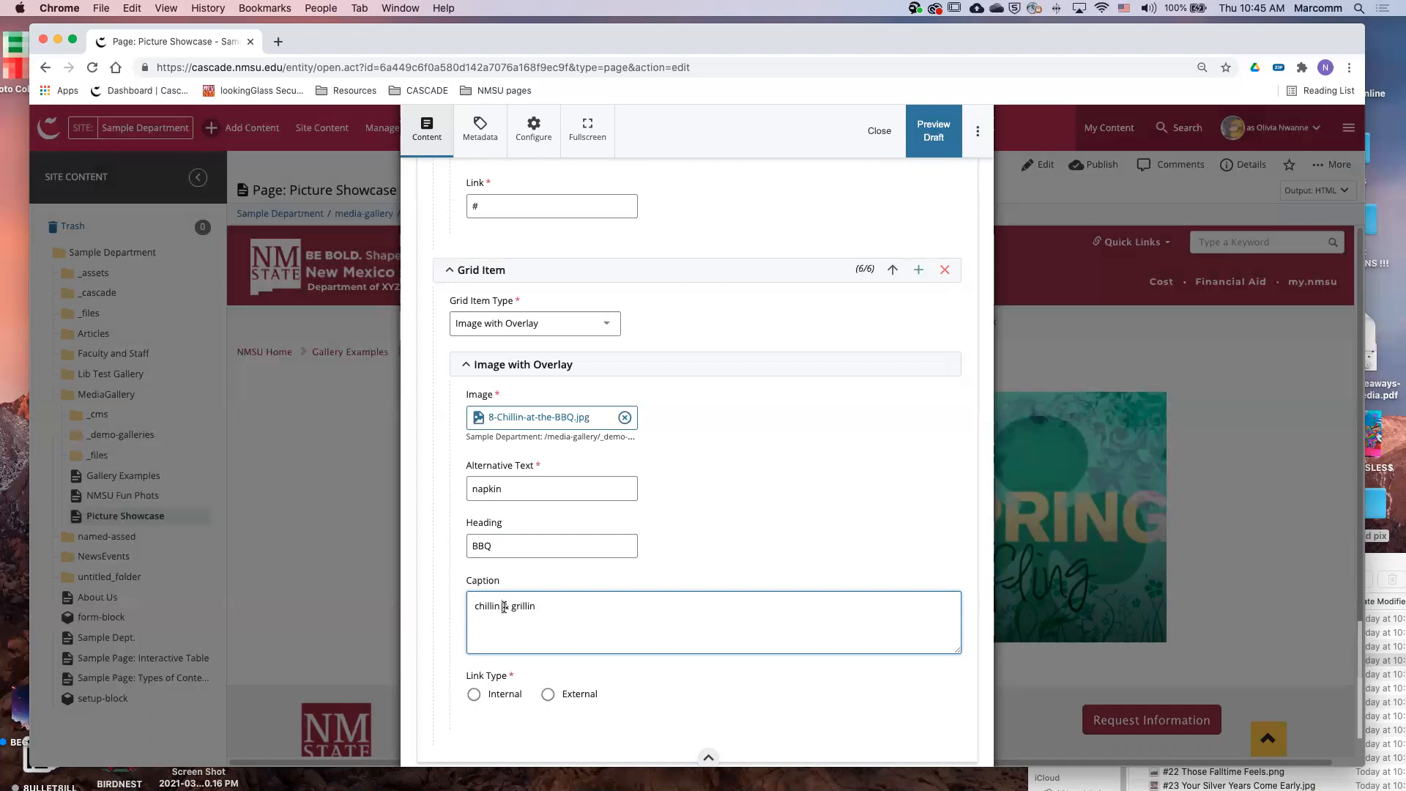
# Set the sixth item's link type to External with "#" as the link
pyautogui.click(547, 694)
pyautogui.scroll(-2, 542, 681)
pyautogui.click(521, 634)
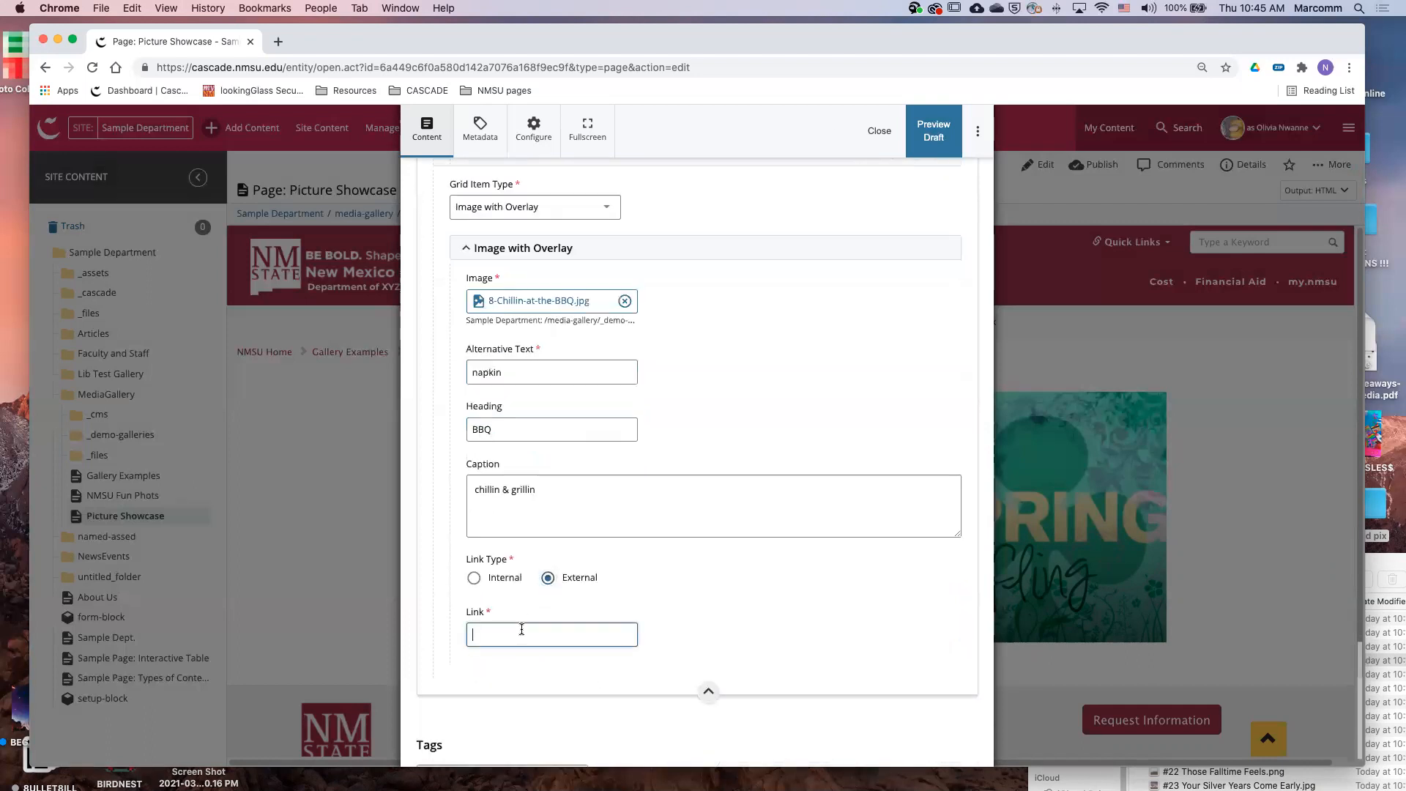
pyautogui.scroll(7, 807, 575)
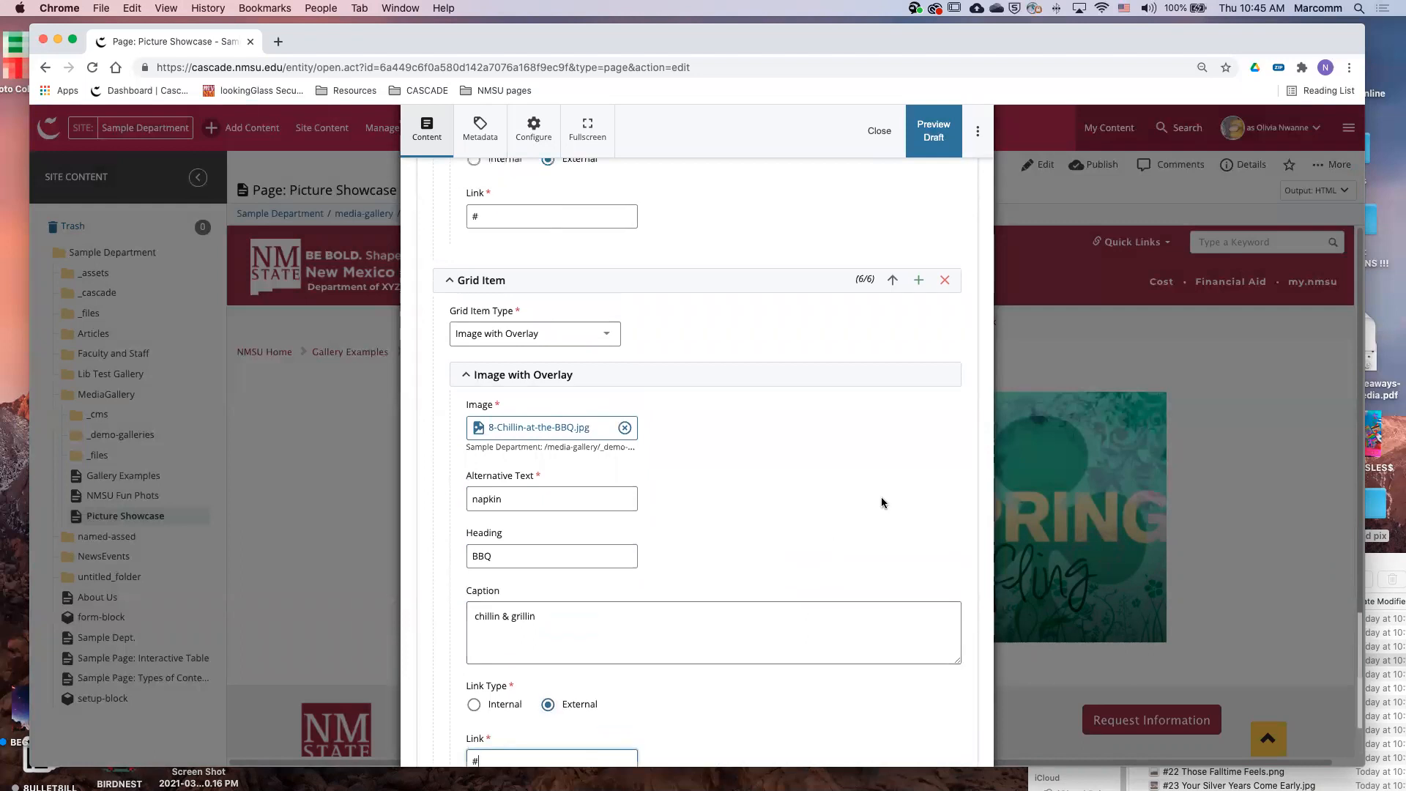
# Look back over the fifth and sixth grid items and preview the Picture Showcase draft
pyautogui.scroll(15, 879, 494)
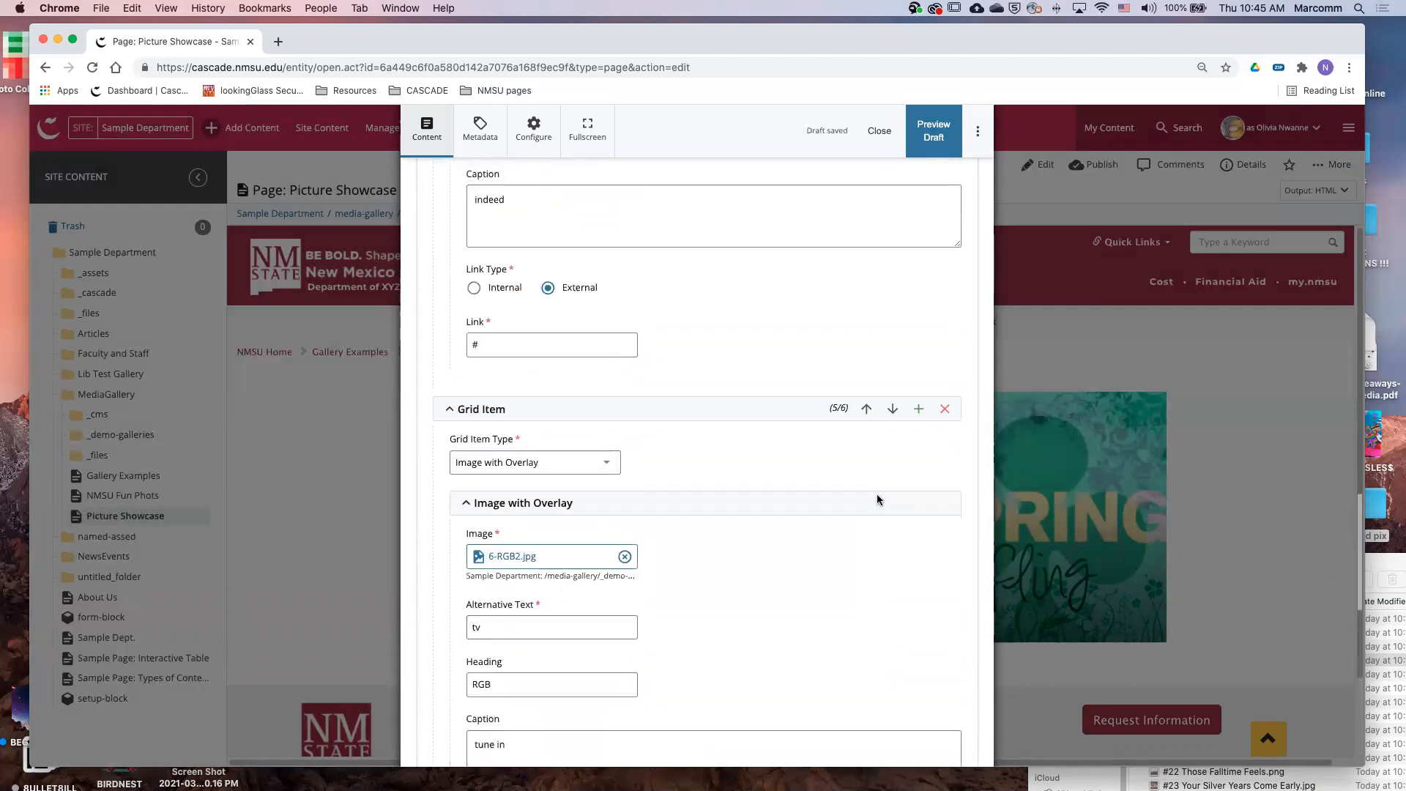
pyautogui.scroll(-15, 879, 517)
pyautogui.click(932, 132)
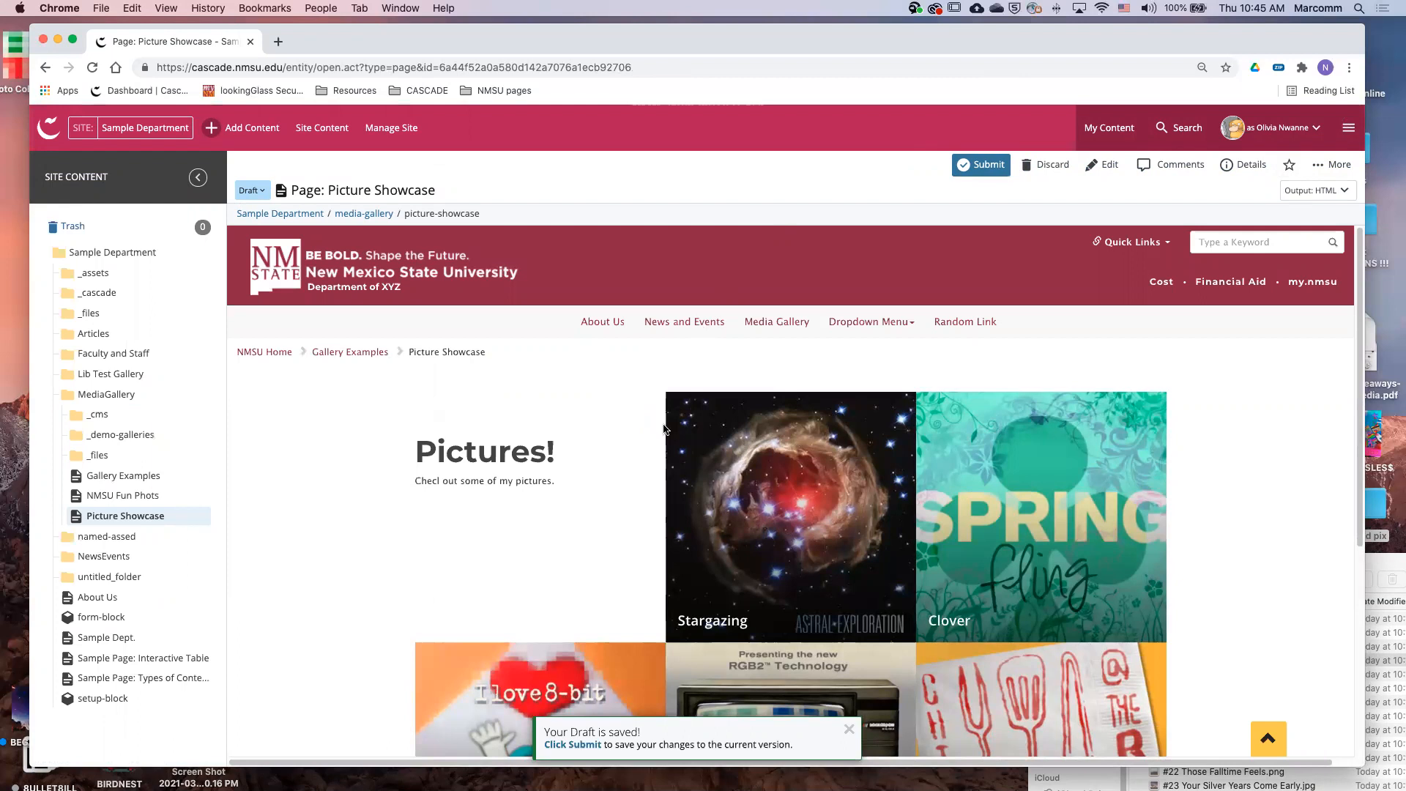
# Examine the grid layout in the draft preview, including the heading and caption overlays on the image tiles
pyautogui.scroll(-5, 664, 429)
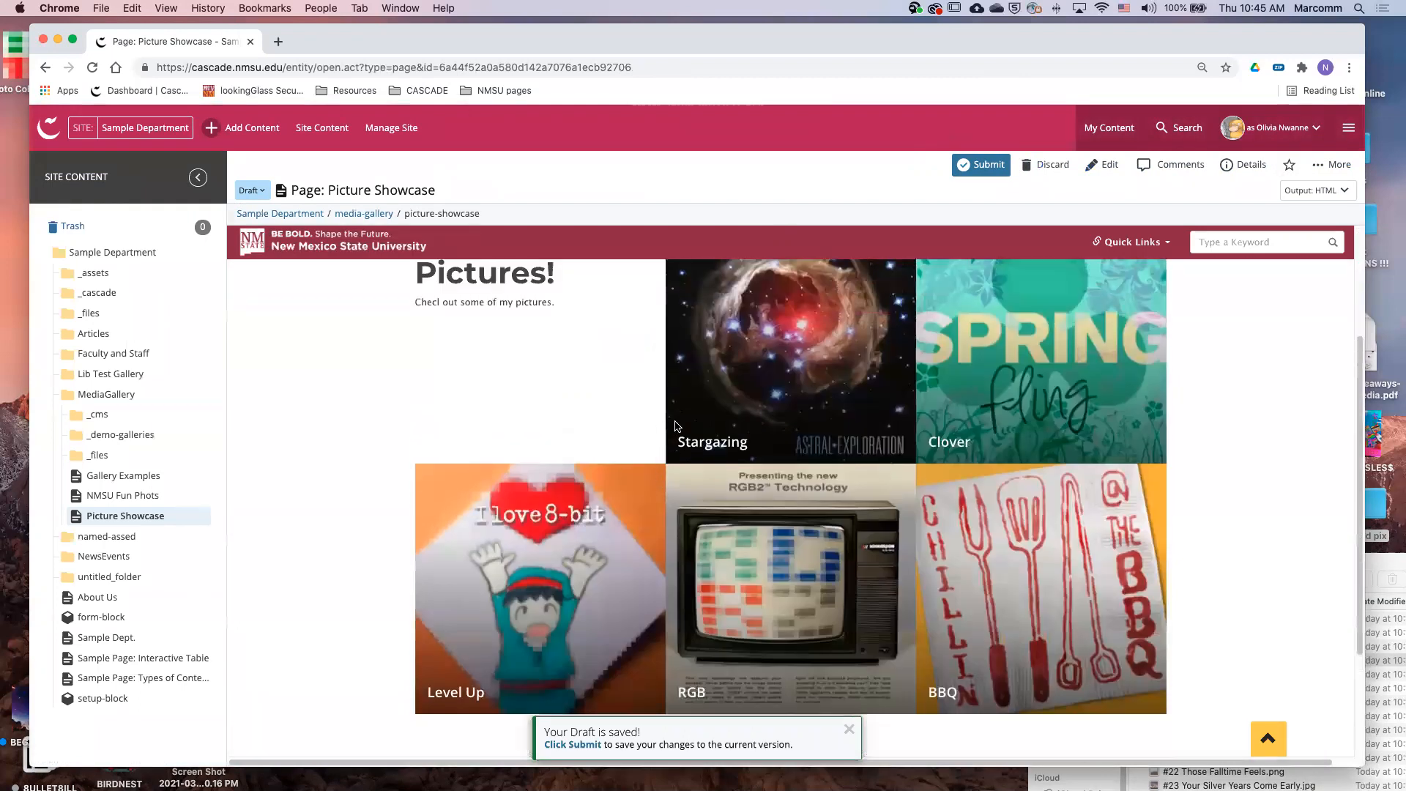
pyautogui.scroll(3, 675, 426)
pyautogui.scroll(-5, 976, 491)
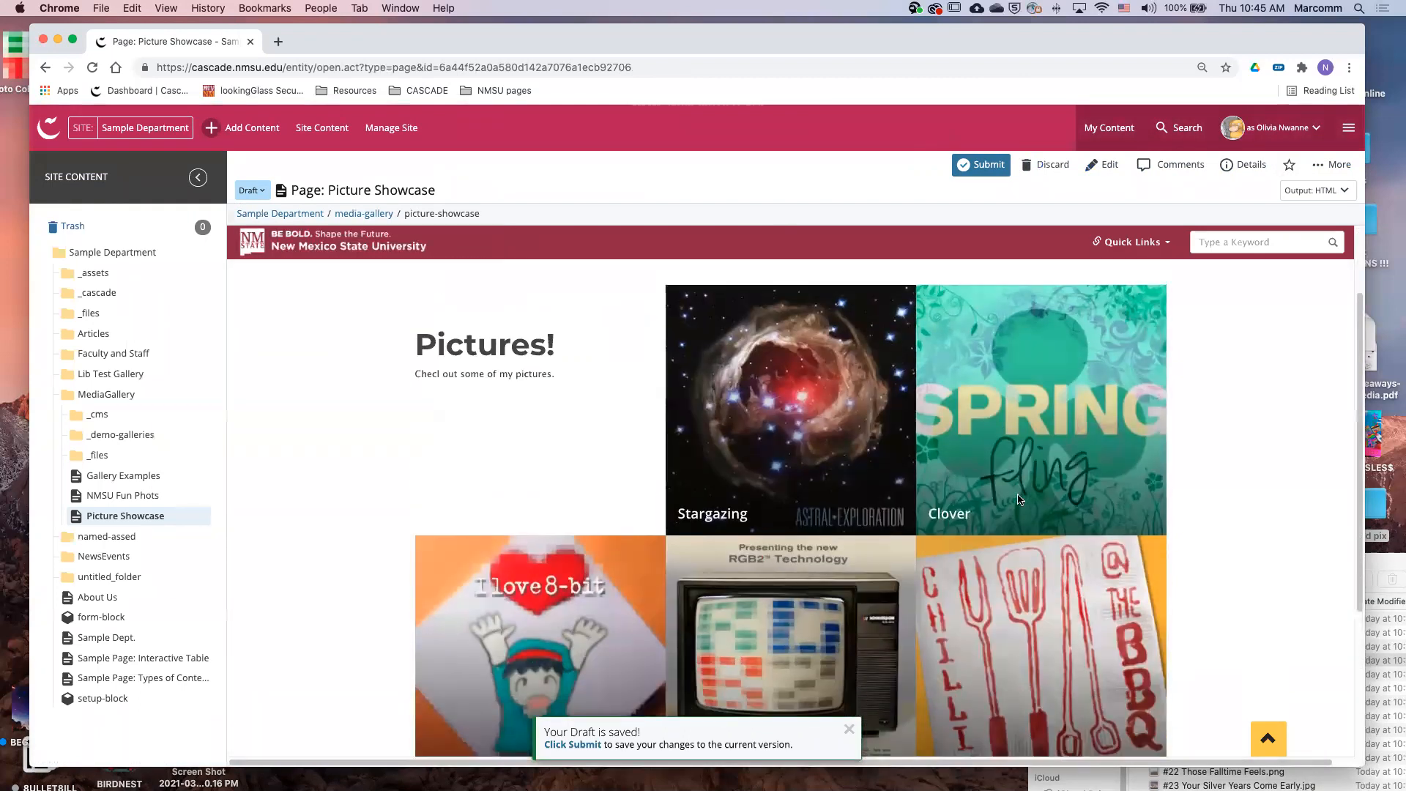
pyautogui.scroll(3, 974, 530)
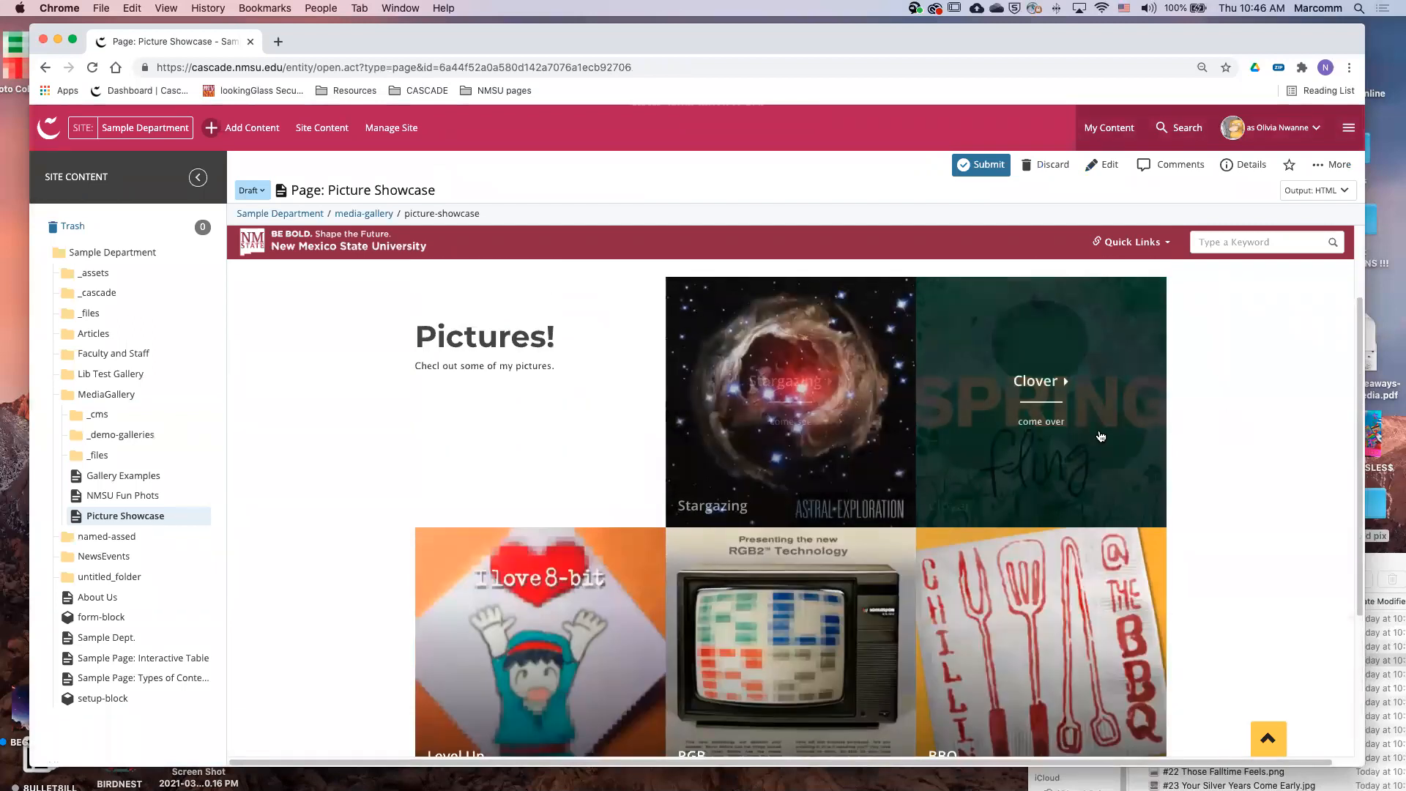
pyautogui.scroll(-2, 1025, 439)
pyautogui.scroll(2, 1066, 561)
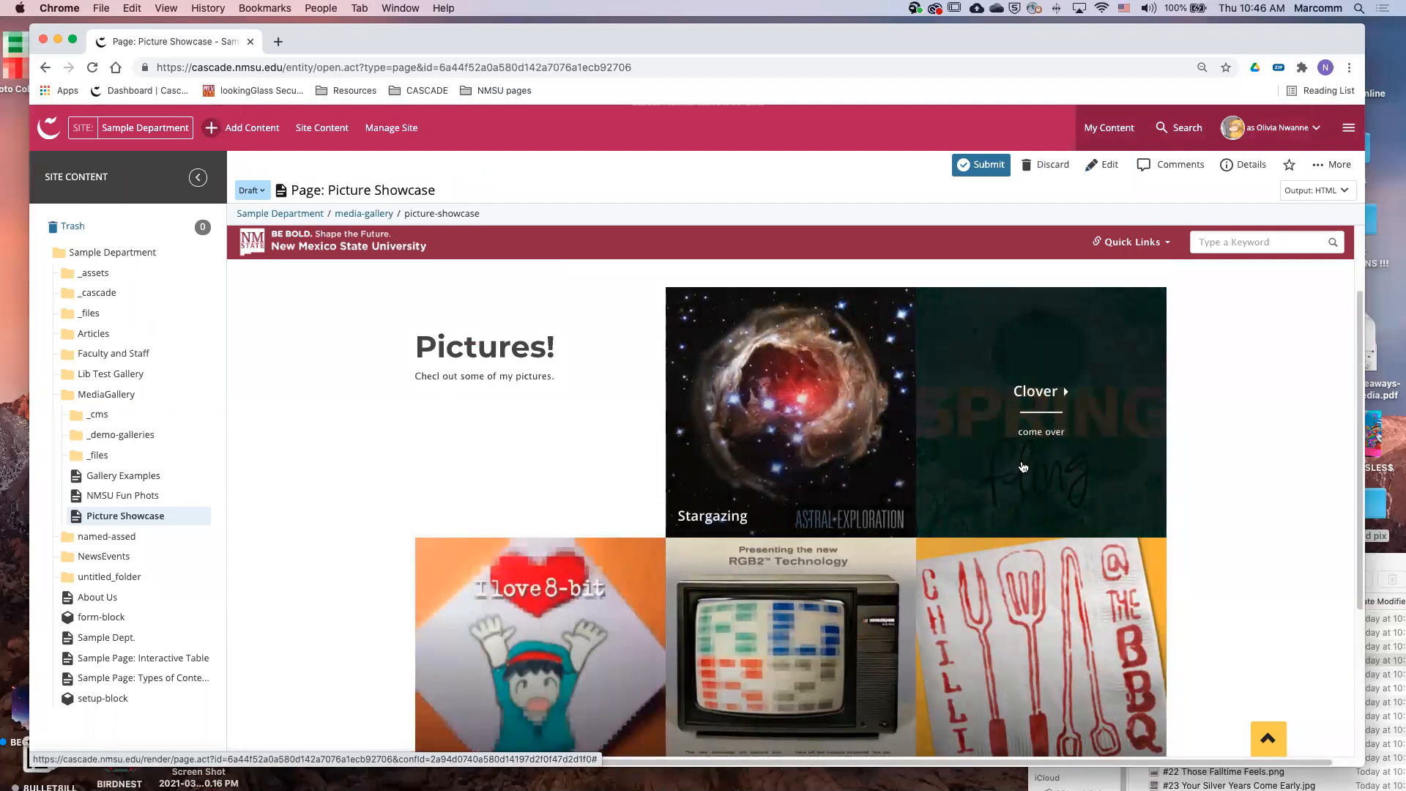
pyautogui.scroll(-2, 1227, 452)
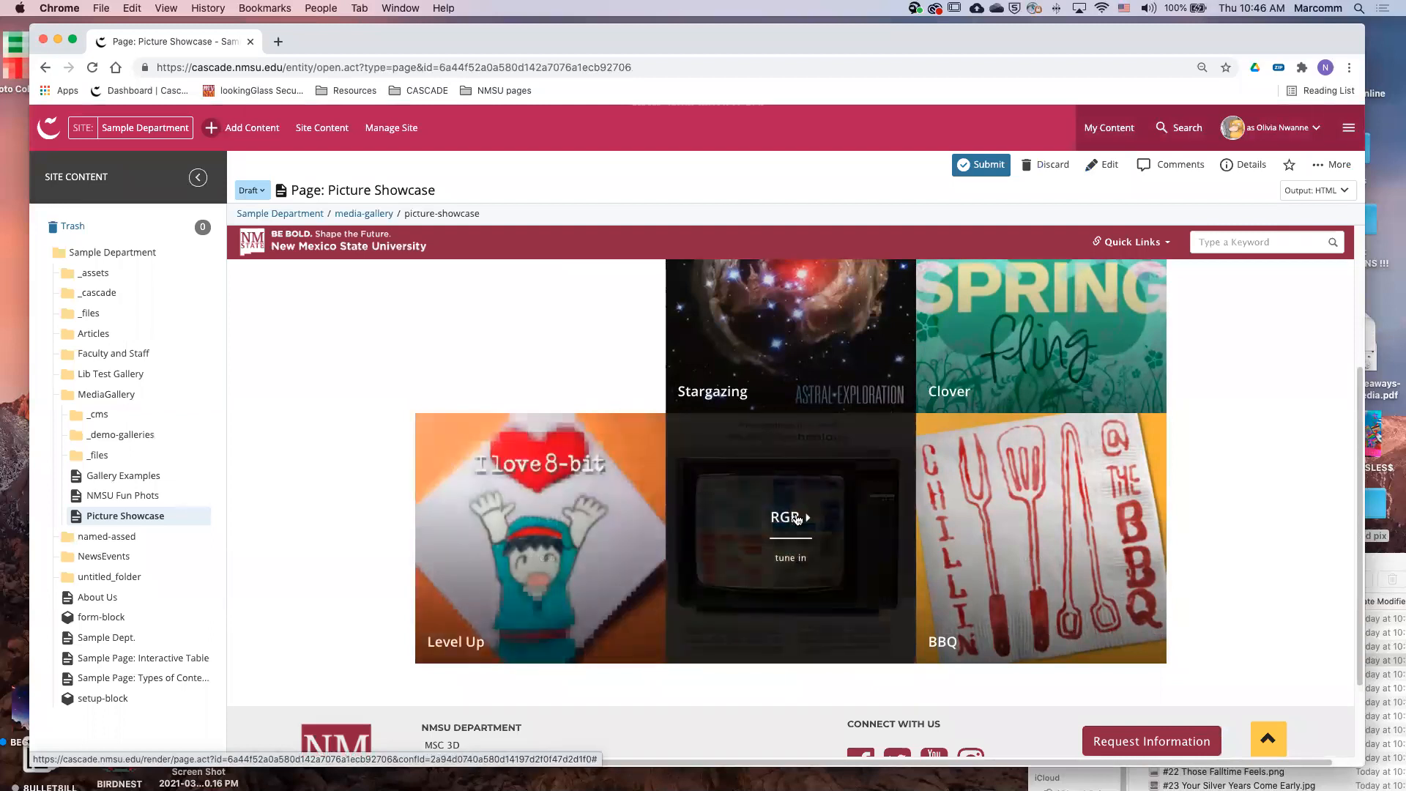
pyautogui.scroll(5, 1227, 523)
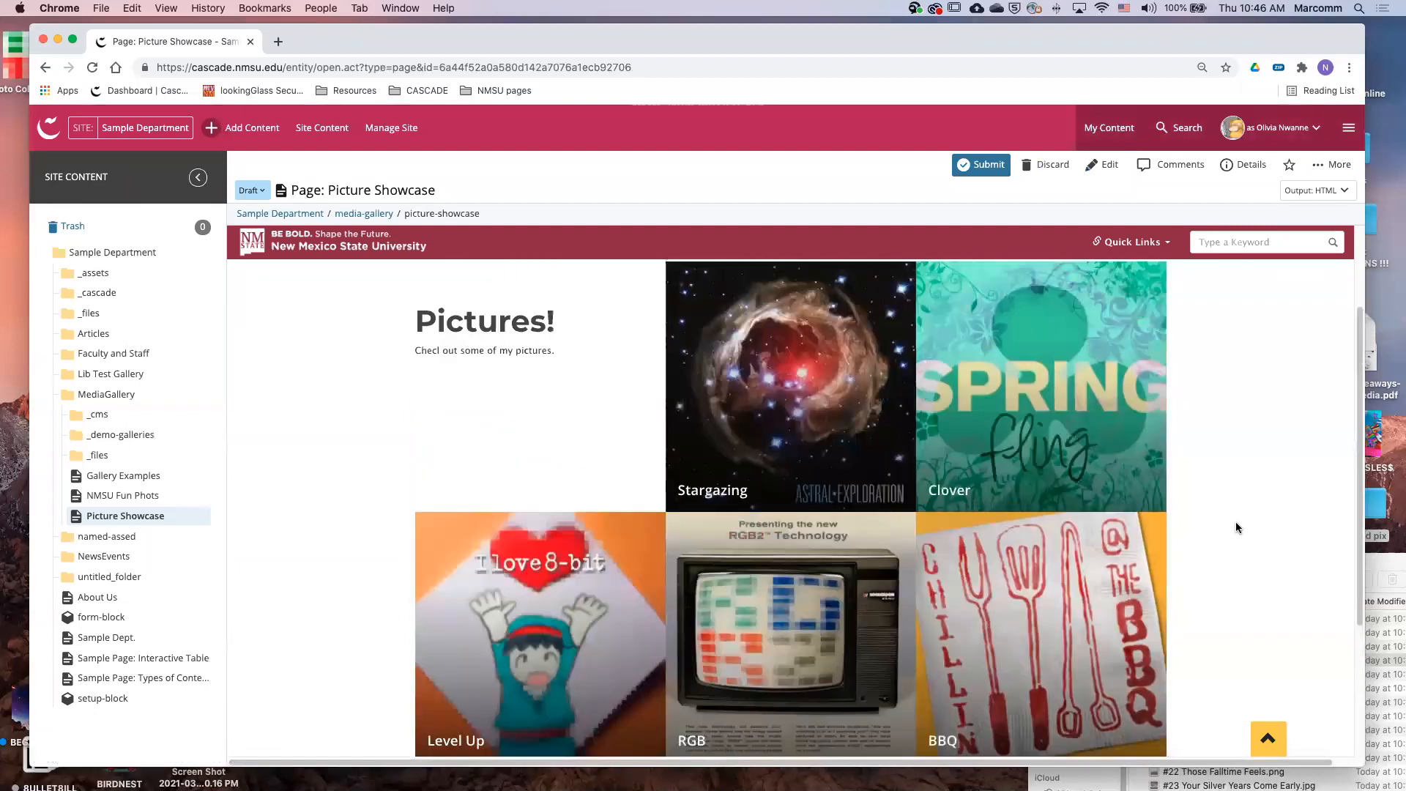
pyautogui.scroll(-4, 475, 579)
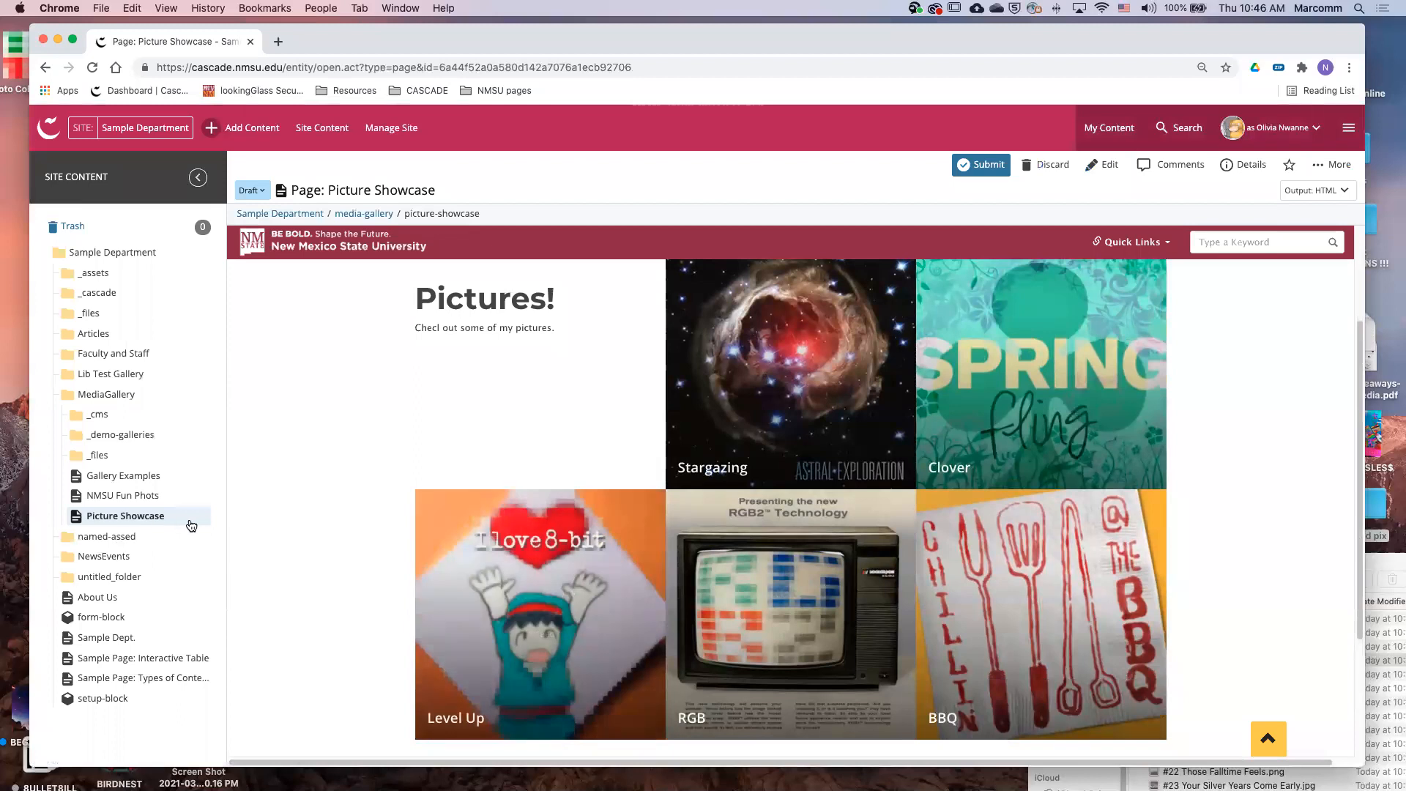
pyautogui.scroll(1, 560, 527)
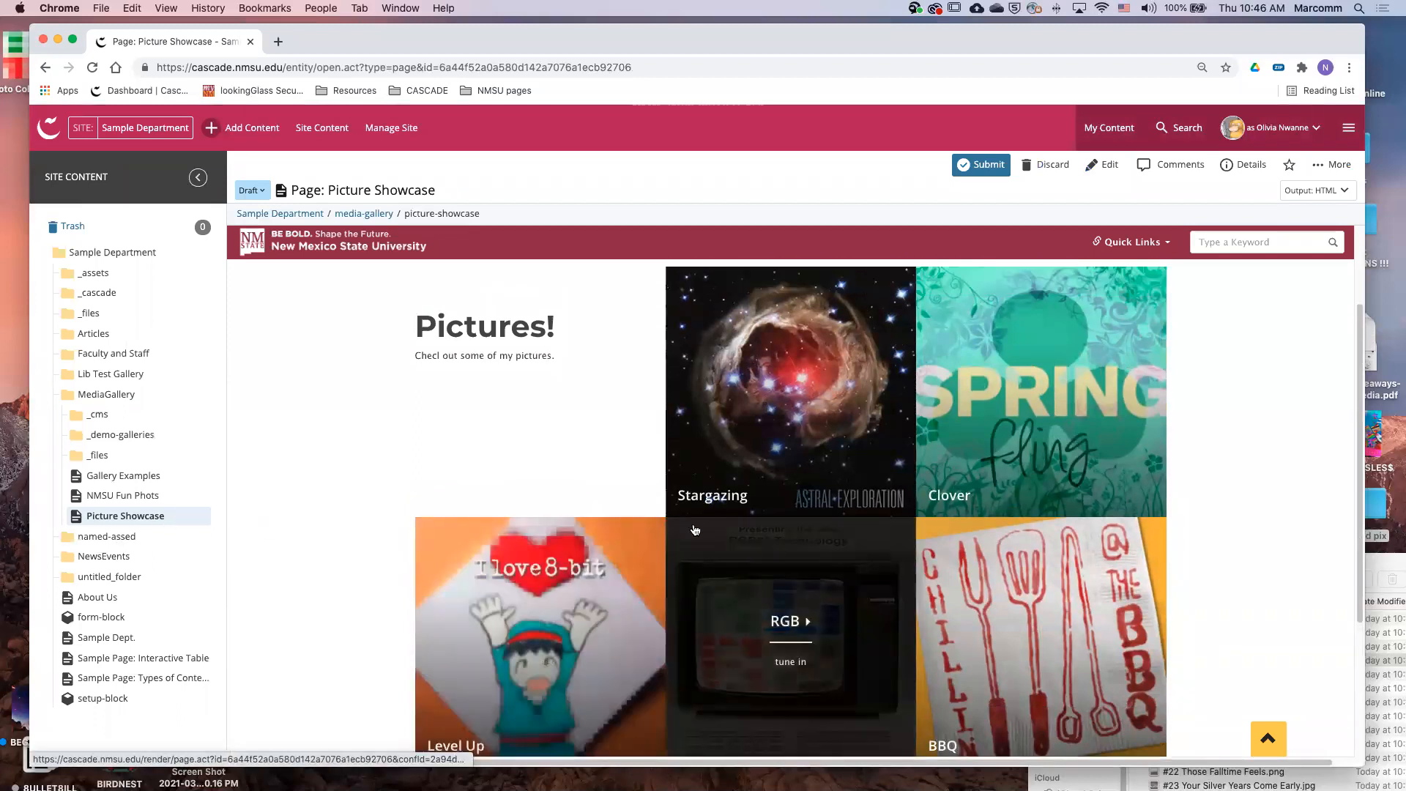
pyautogui.scroll(-1, 1025, 542)
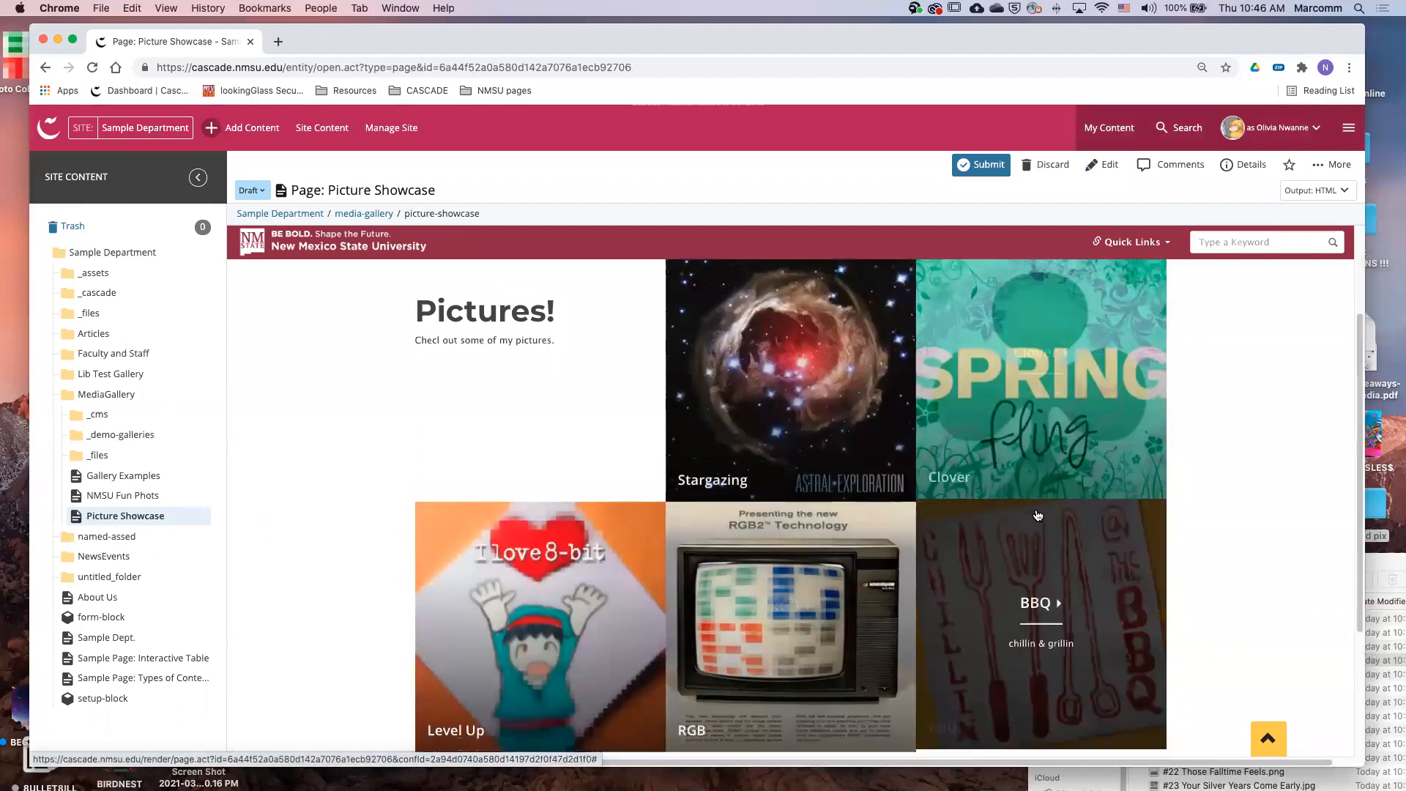
pyautogui.scroll(2, 1042, 575)
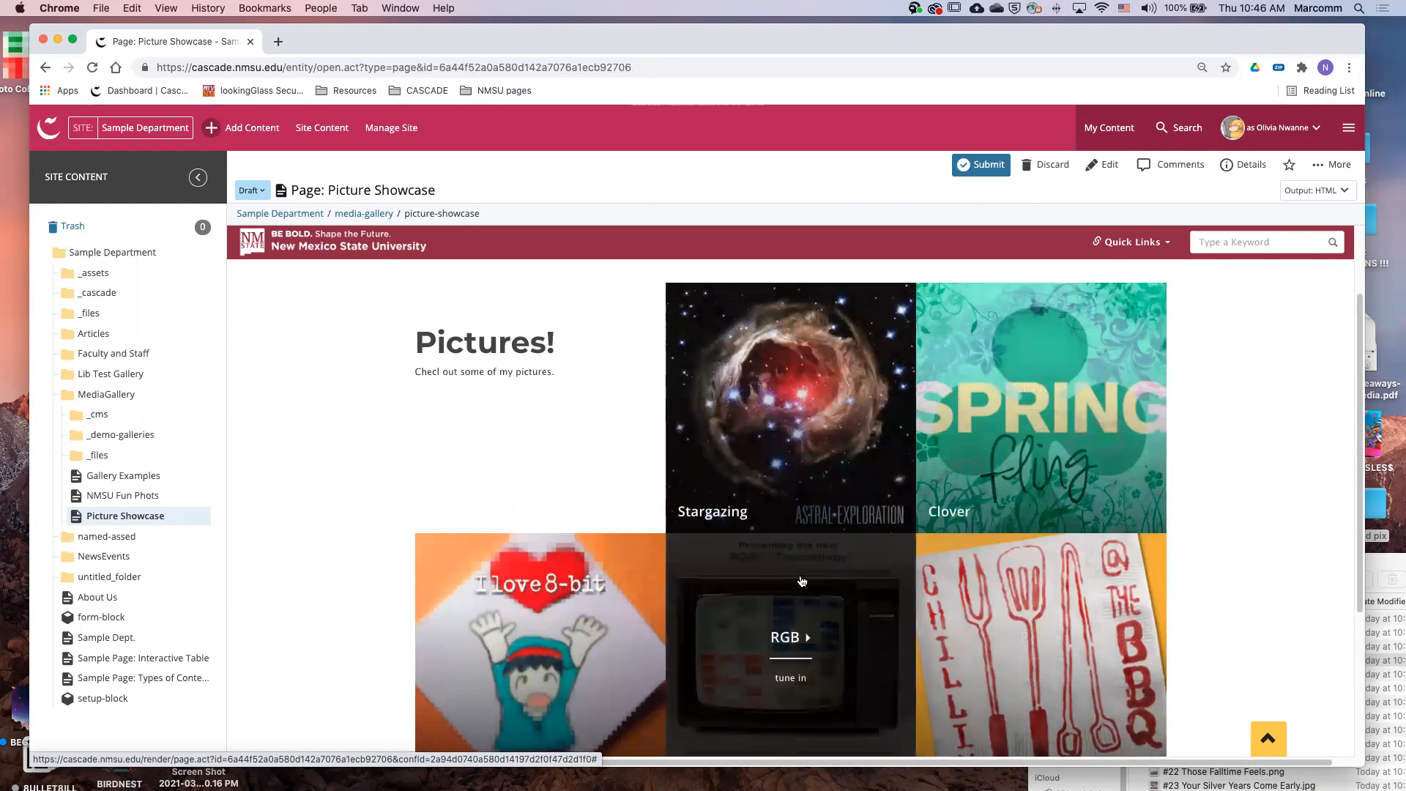
pyautogui.scroll(-5, 791, 571)
pyautogui.scroll(-1, 505, 597)
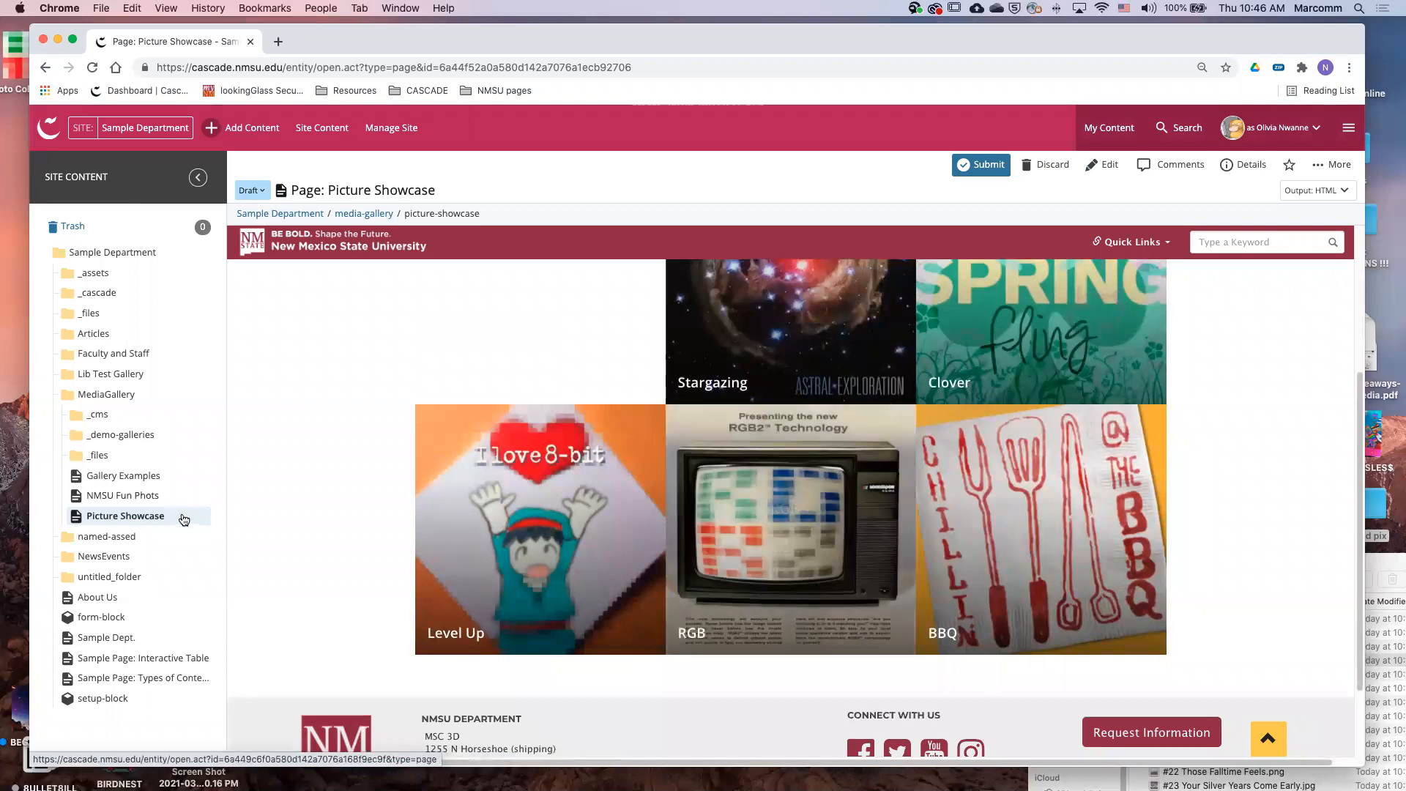
pyautogui.scroll(2, 790, 513)
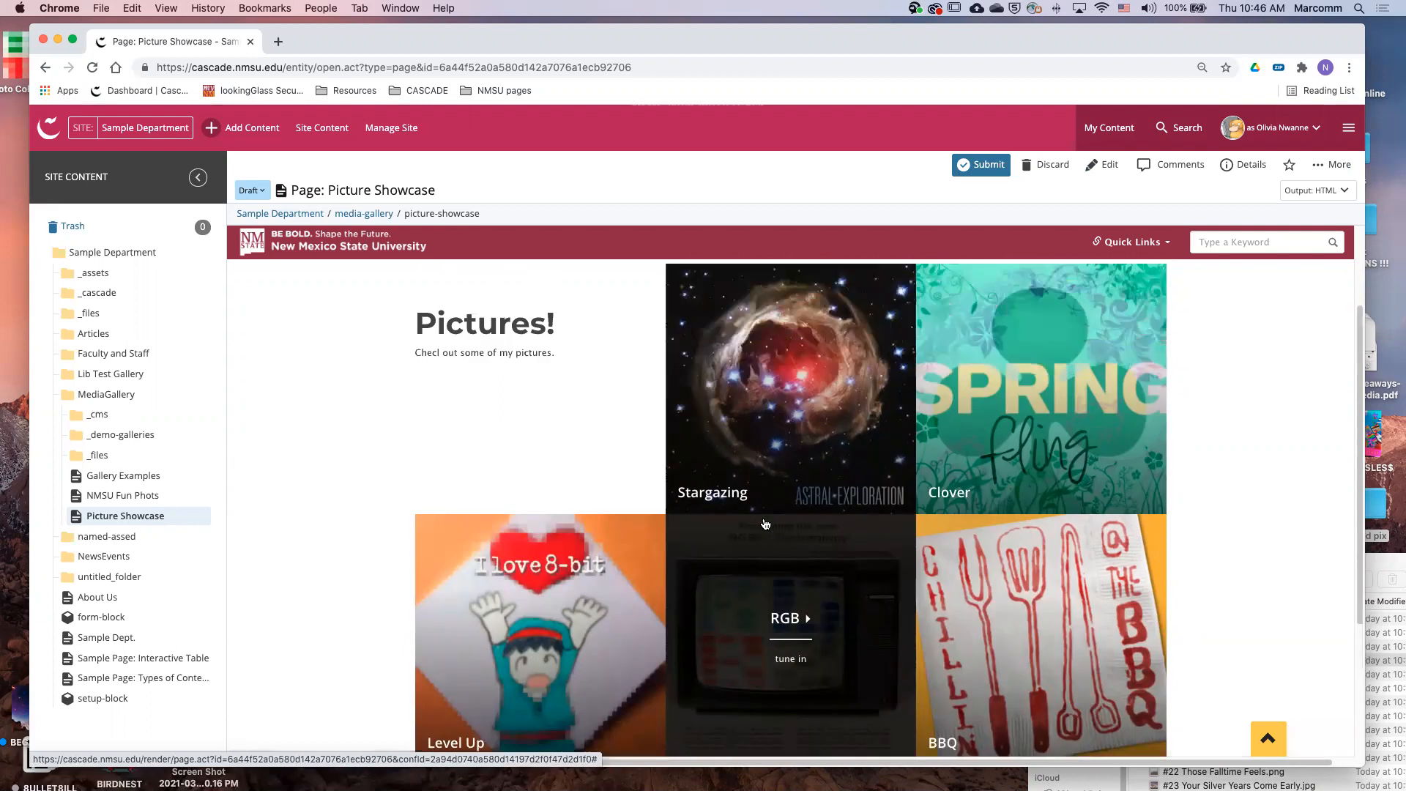
pyautogui.scroll(-4, 908, 402)
pyautogui.scroll(1, 893, 444)
pyautogui.scroll(2, 893, 444)
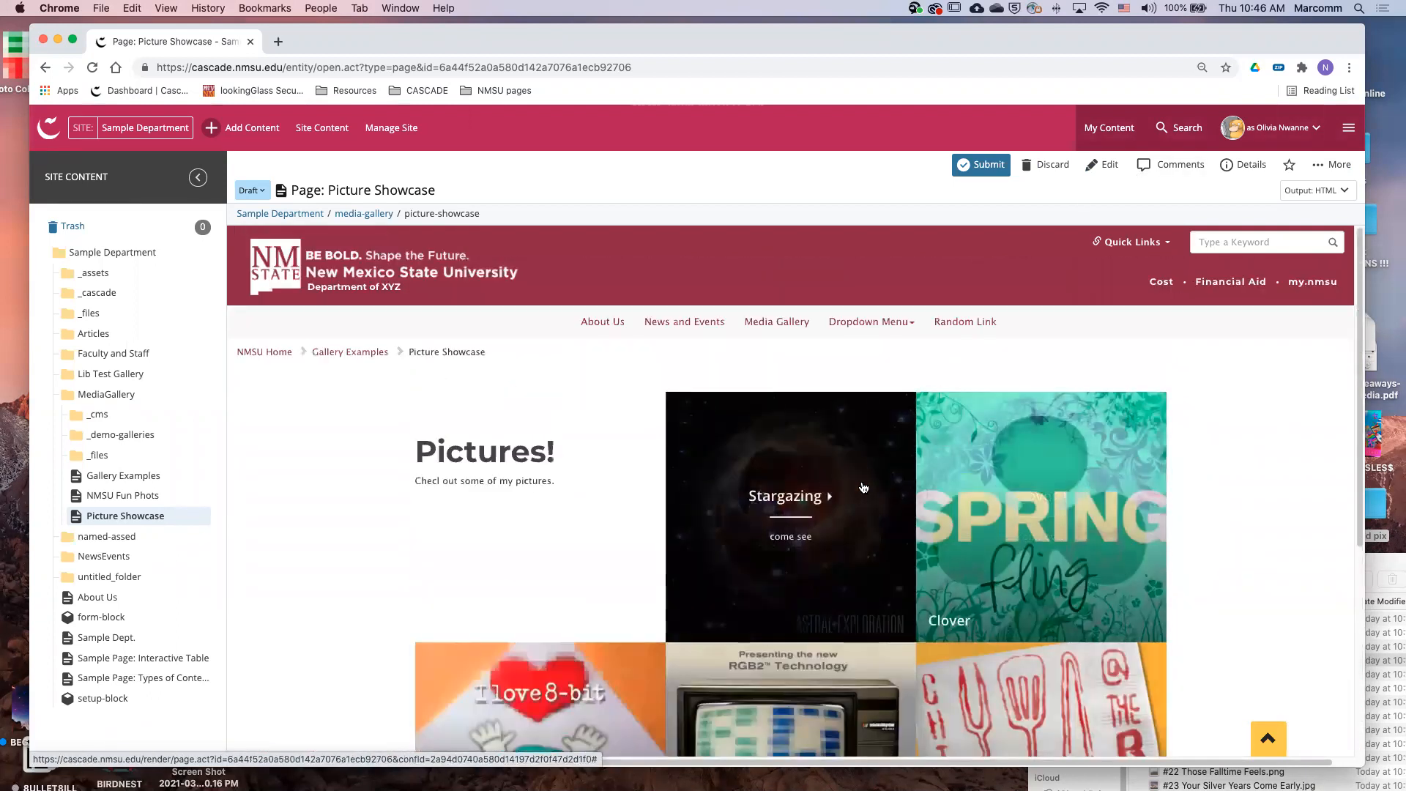
pyautogui.scroll(-3, 865, 486)
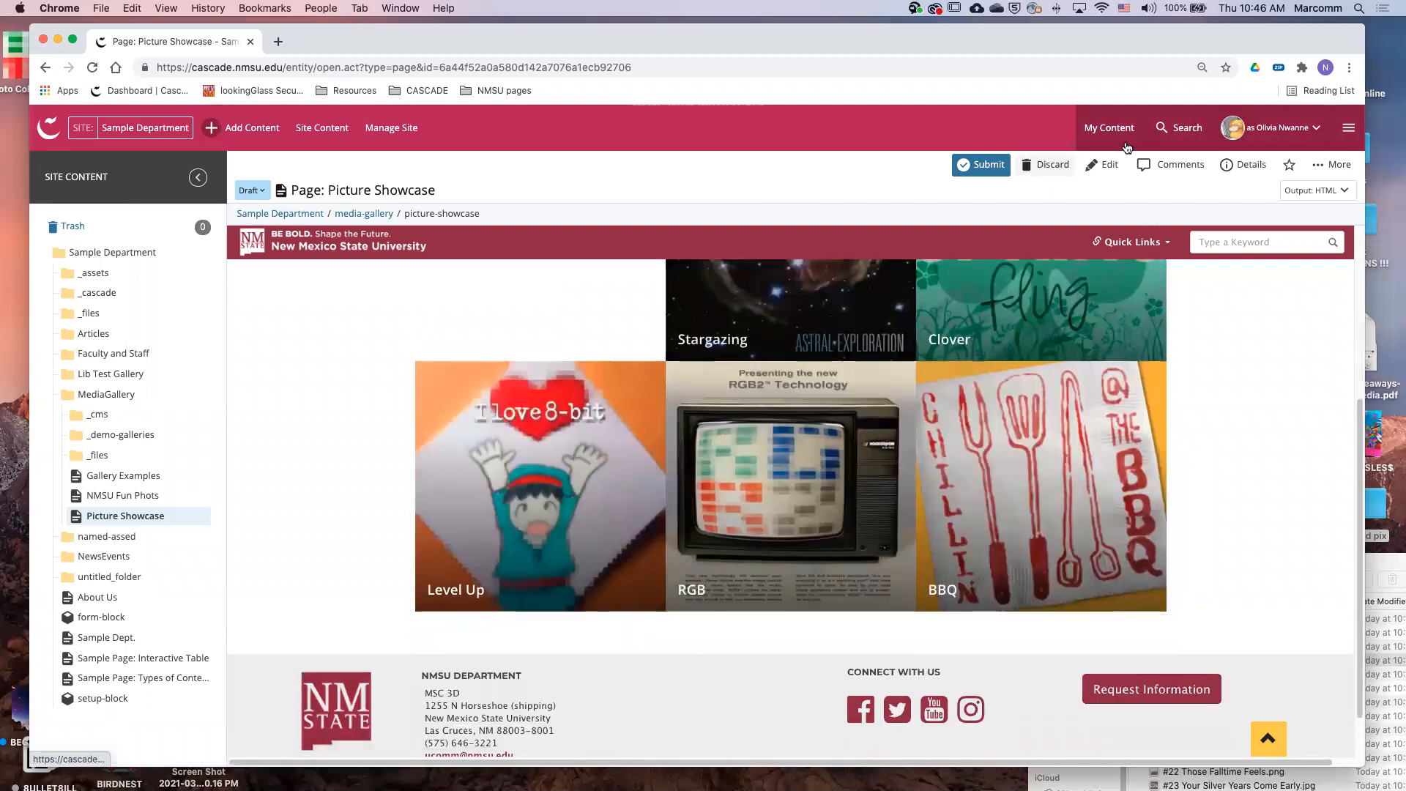
# Reopen the Picture Showcase page for editing and add a seventh grid item after the BBQ item
pyautogui.click(1096, 178)
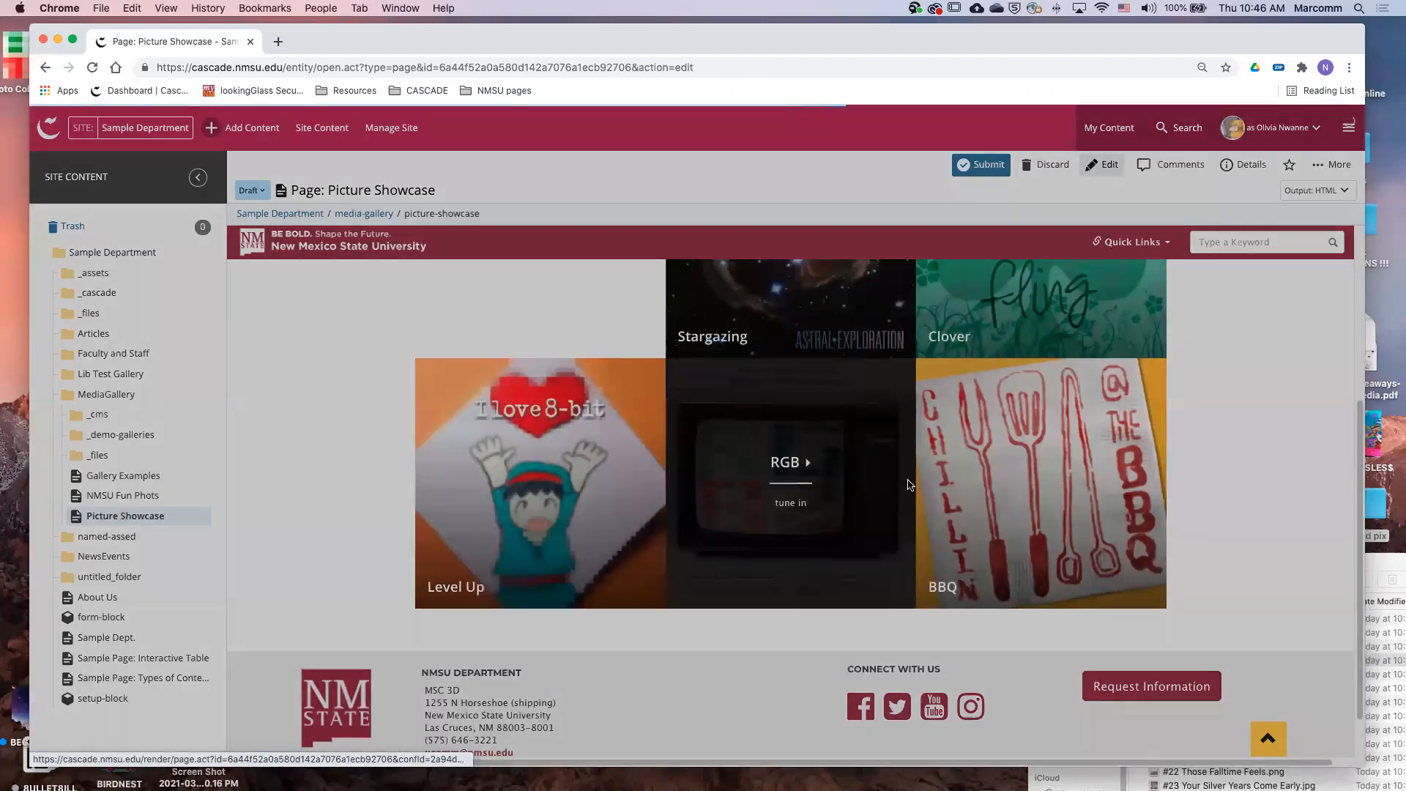
pyautogui.scroll(-15, 796, 429)
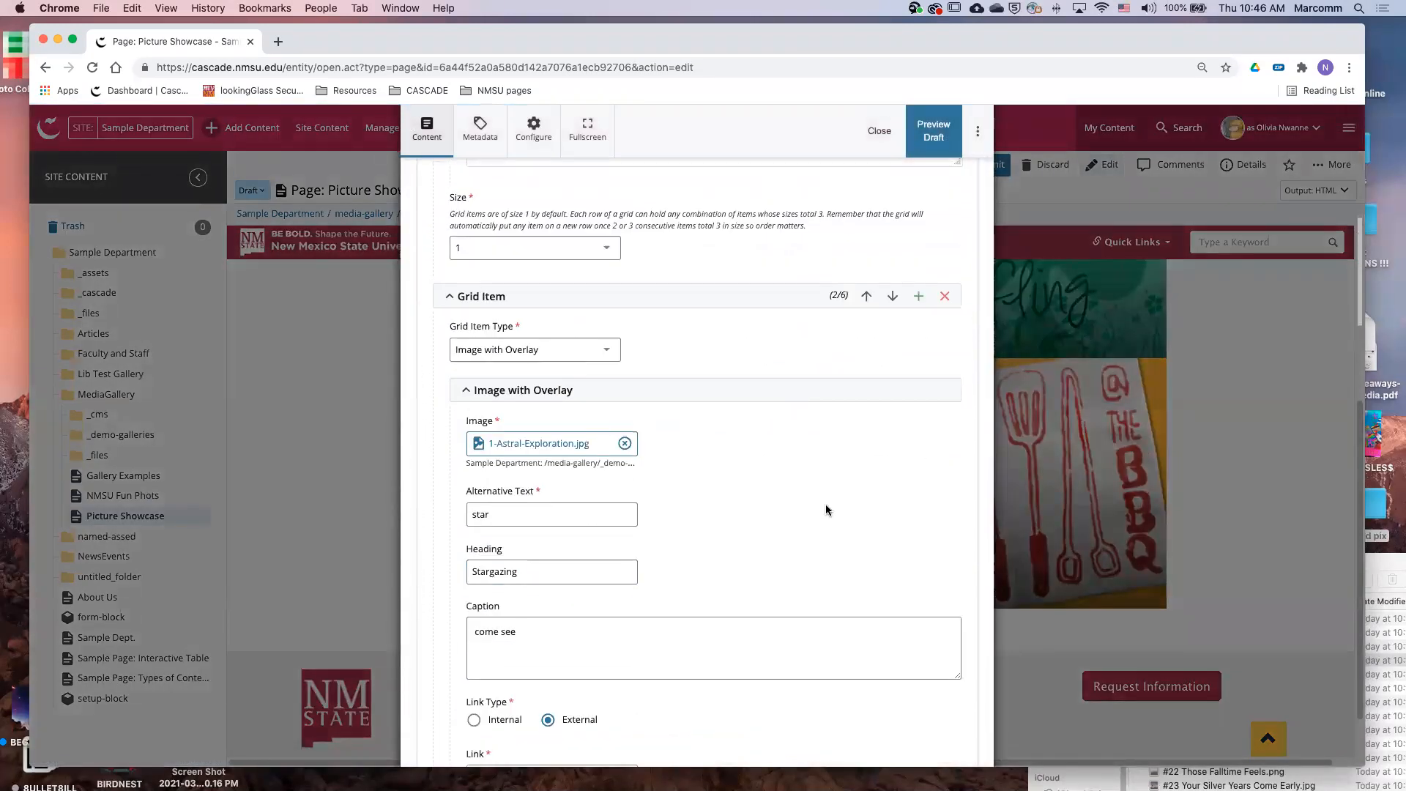
pyautogui.scroll(-15, 831, 502)
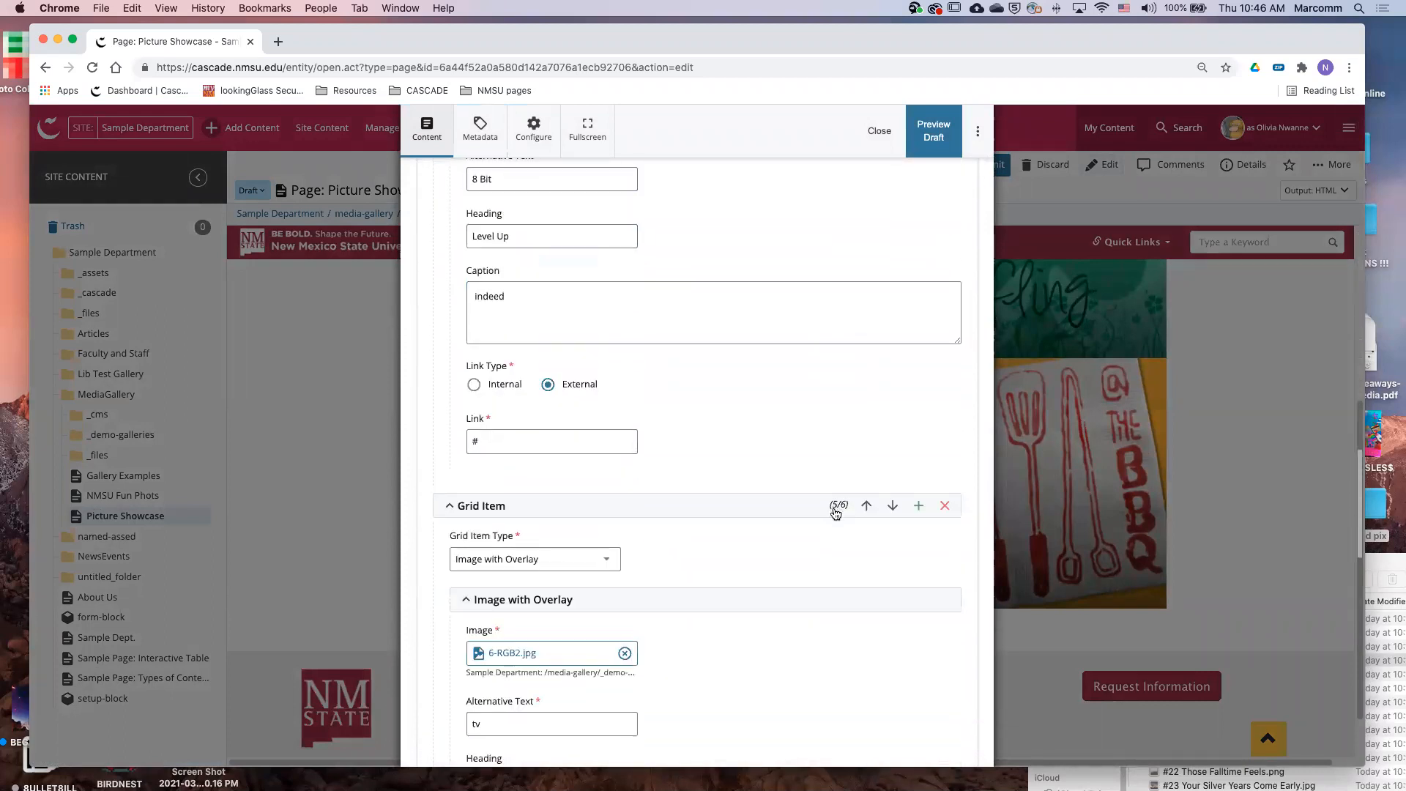
pyautogui.scroll(-8, 834, 509)
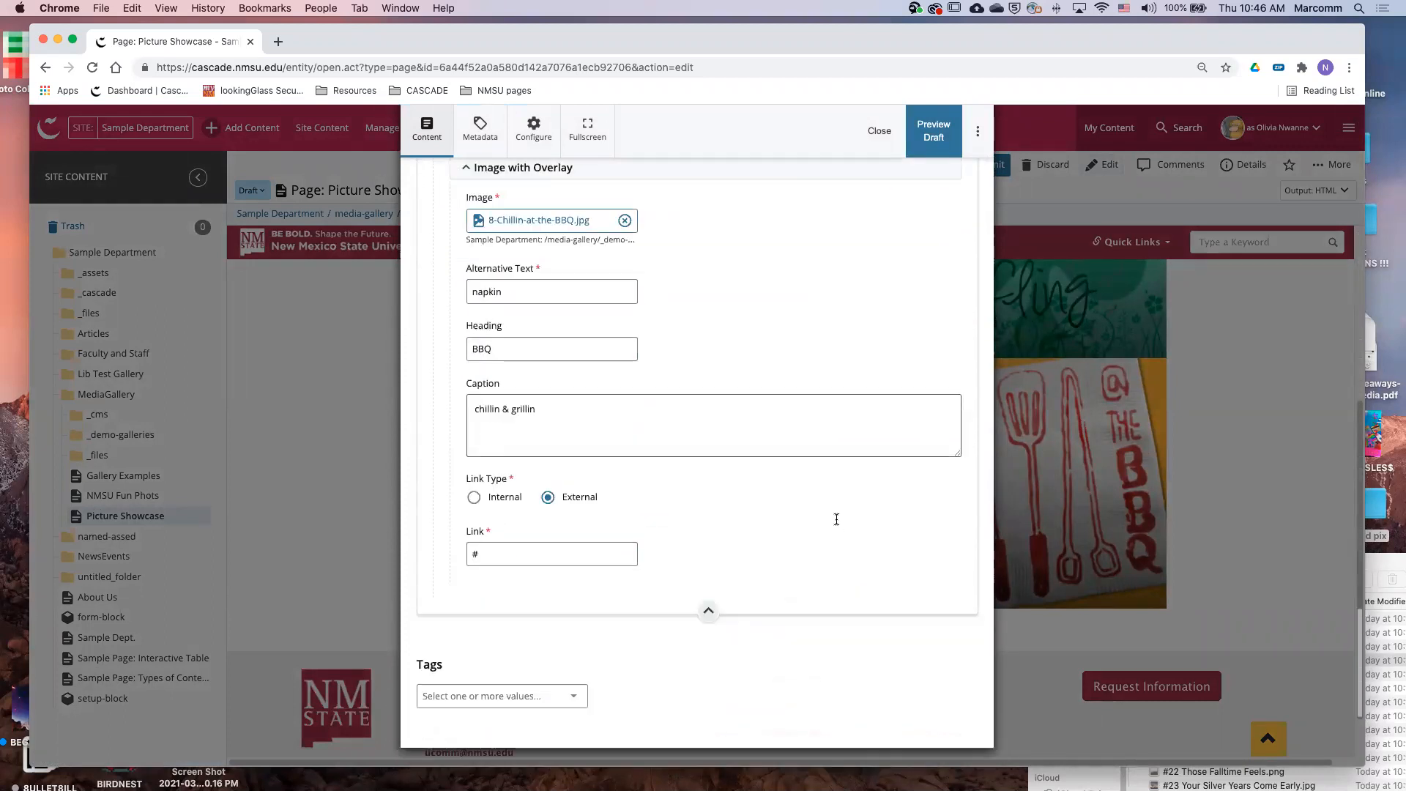
pyautogui.scroll(4, 846, 557)
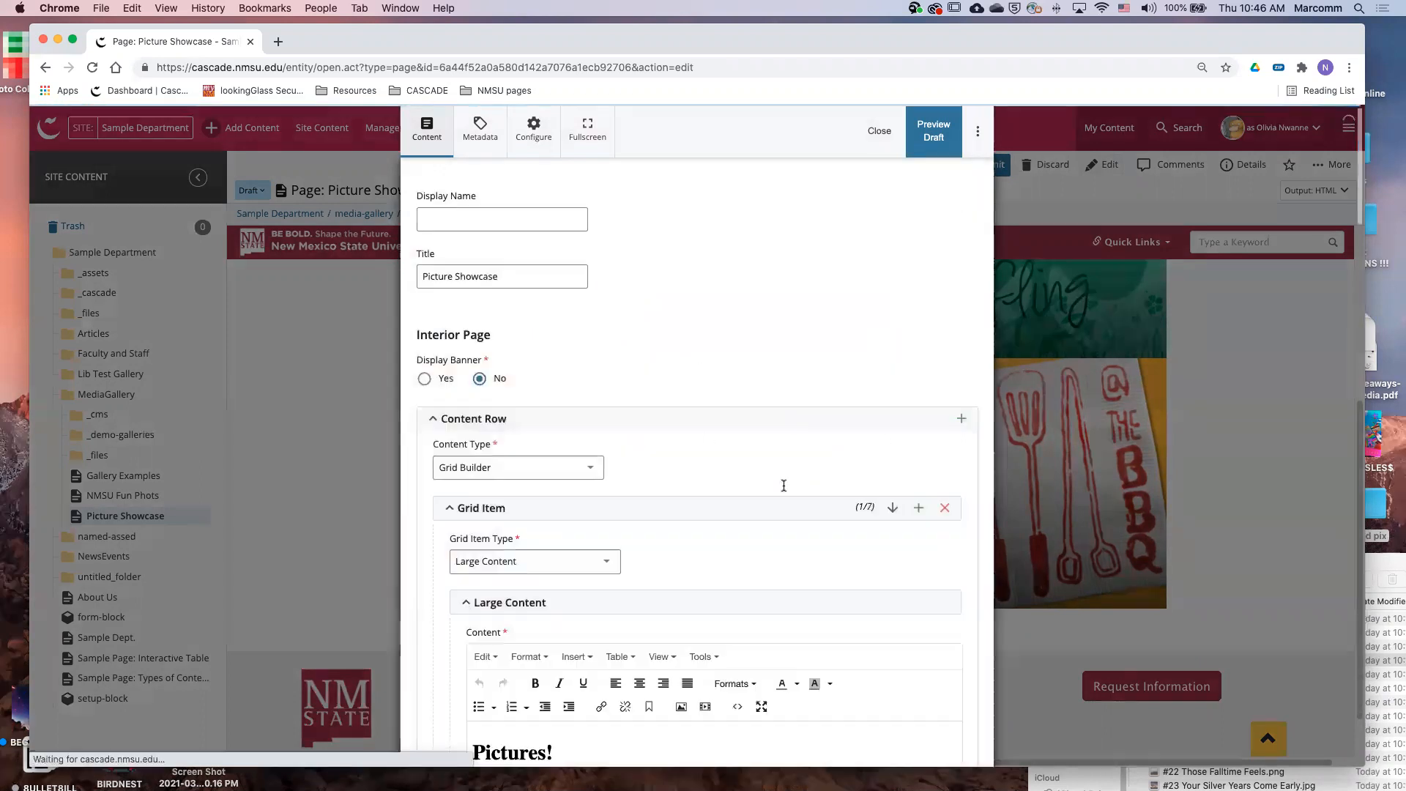
# Set the seventh grid item's type to Image with Overlay
pyautogui.scroll(-20, 784, 484)
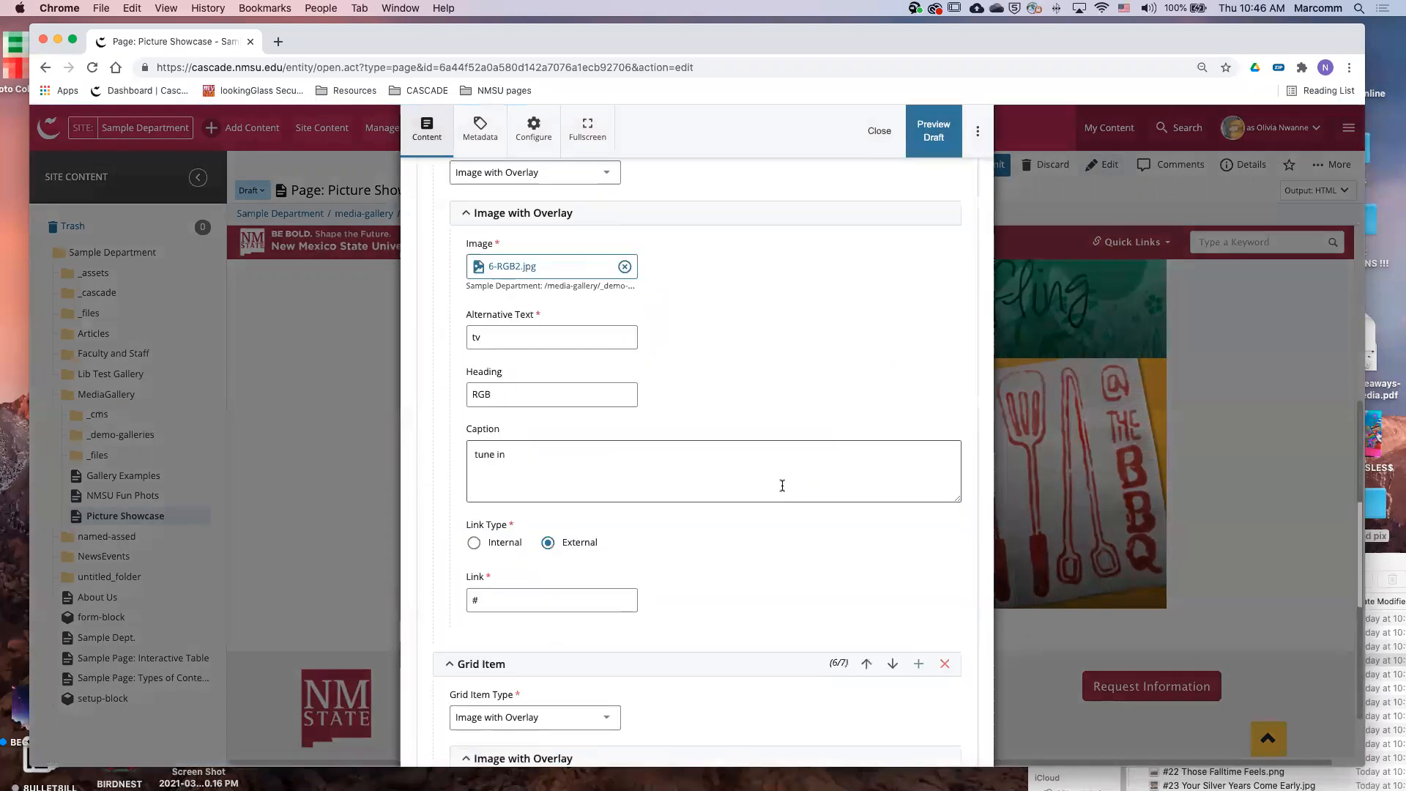
pyautogui.scroll(-3, 784, 483)
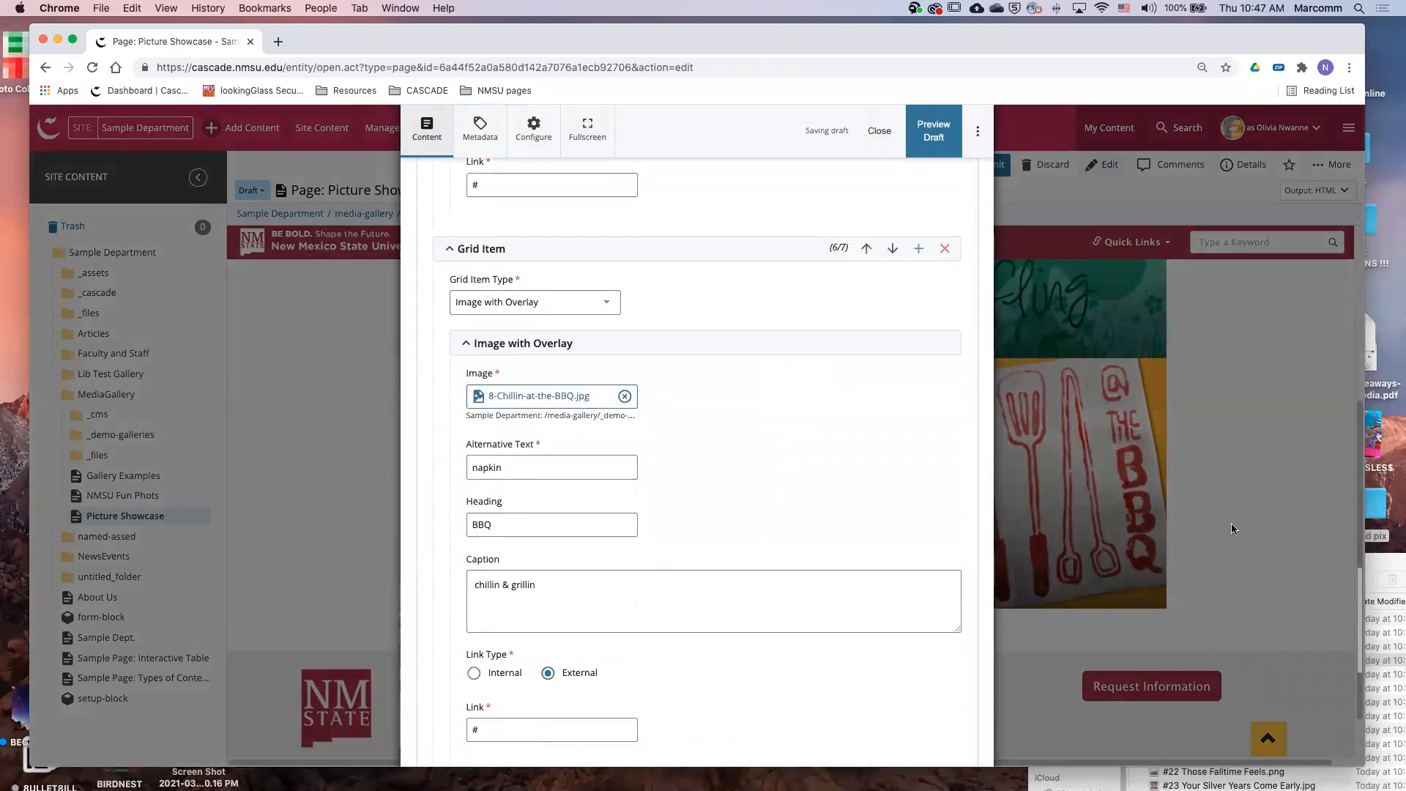
pyautogui.scroll(-5, 564, 440)
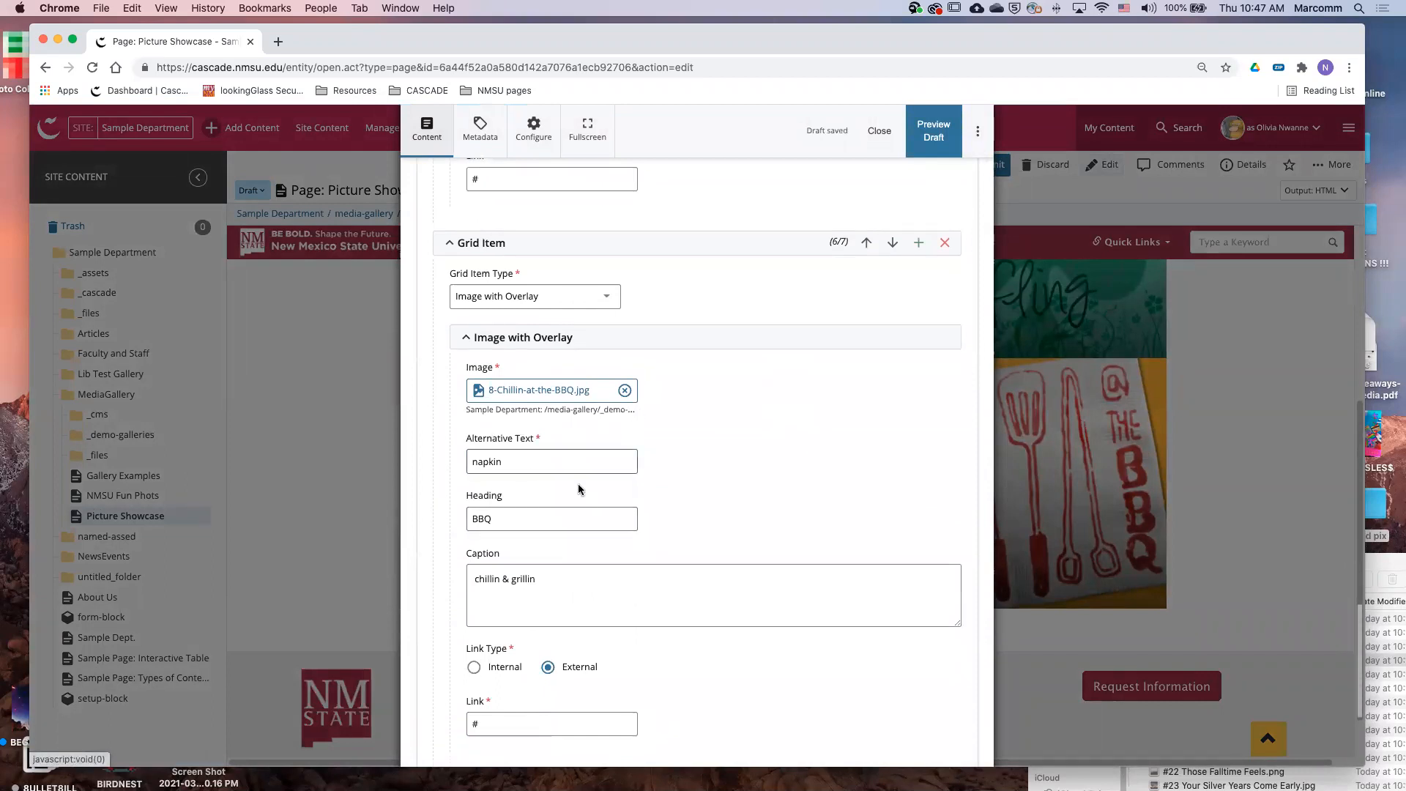
pyautogui.scroll(-1, 799, 508)
pyautogui.click(498, 575)
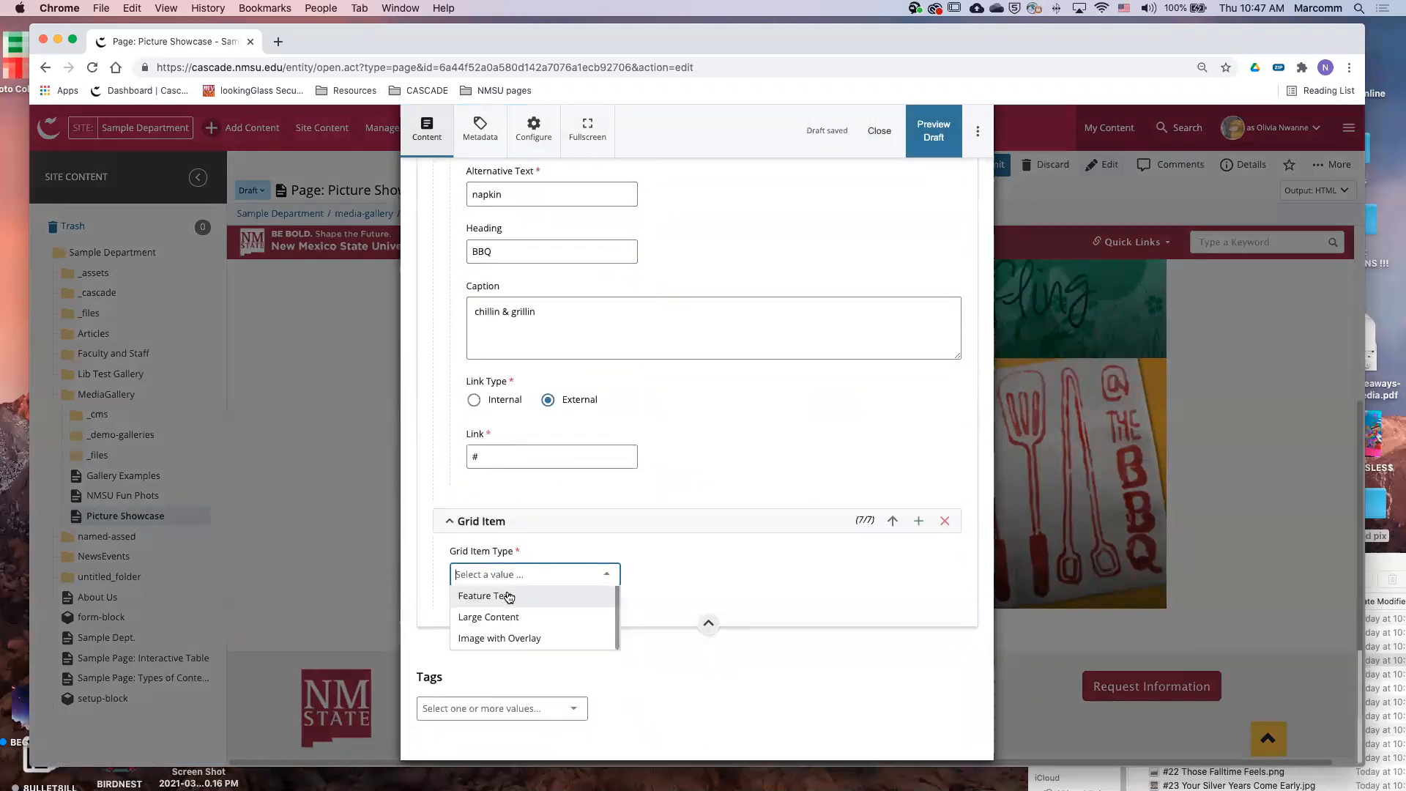
pyautogui.click(542, 641)
pyautogui.scroll(-4, 662, 553)
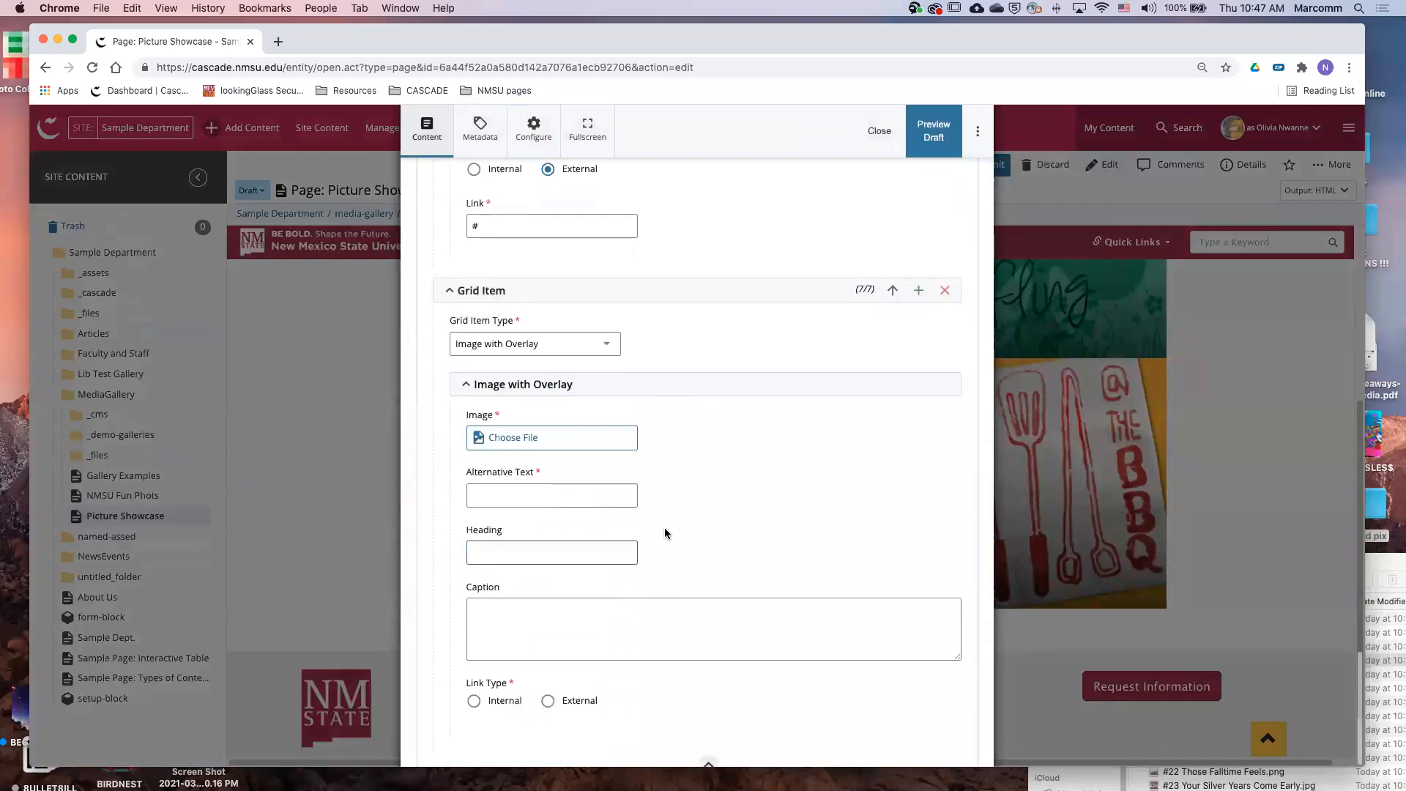
# Upload the "#10 Warm By Winter" JPG from the Grid pix folder into _demo-galleries as the seventh item's image
pyautogui.click(544, 443)
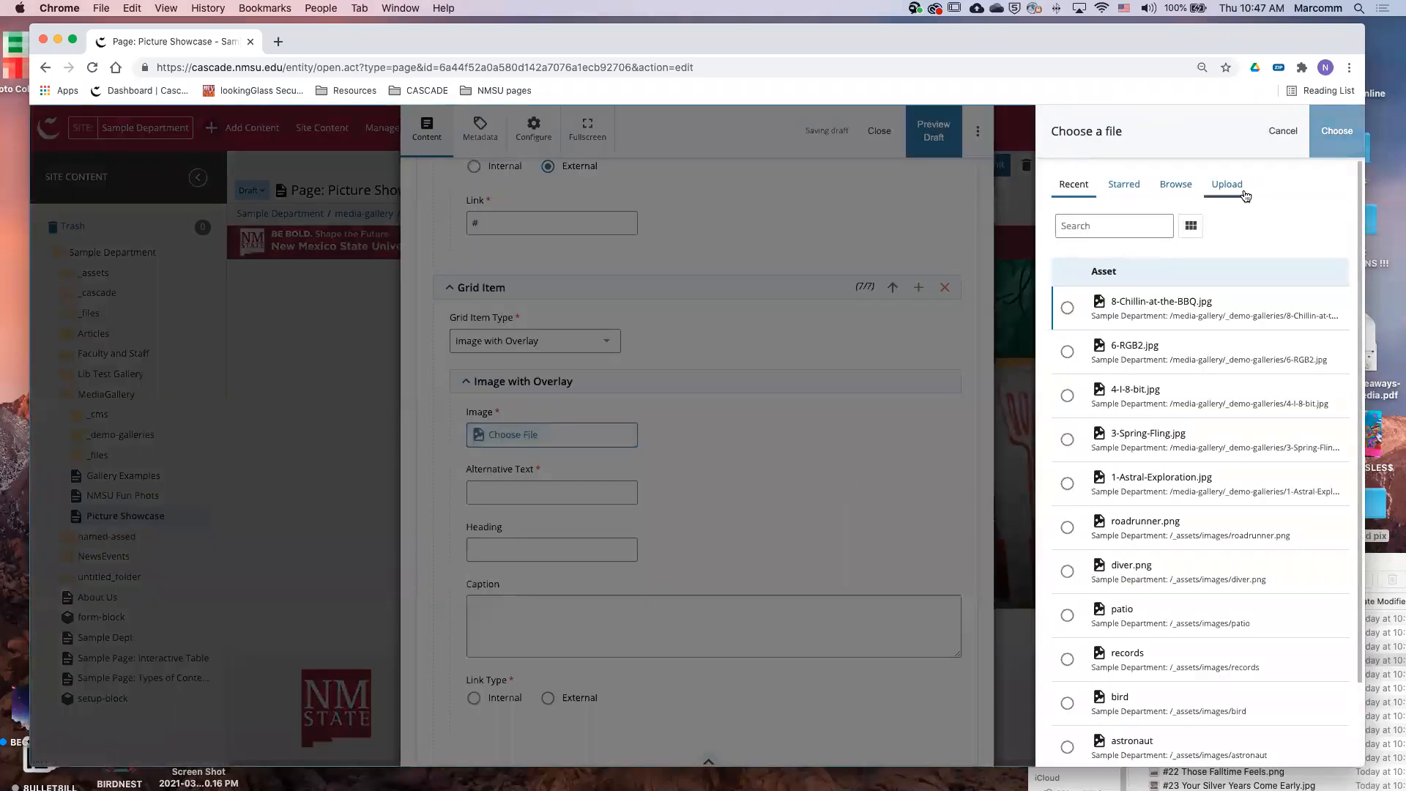
pyautogui.click(1229, 184)
pyautogui.click(1387, 564)
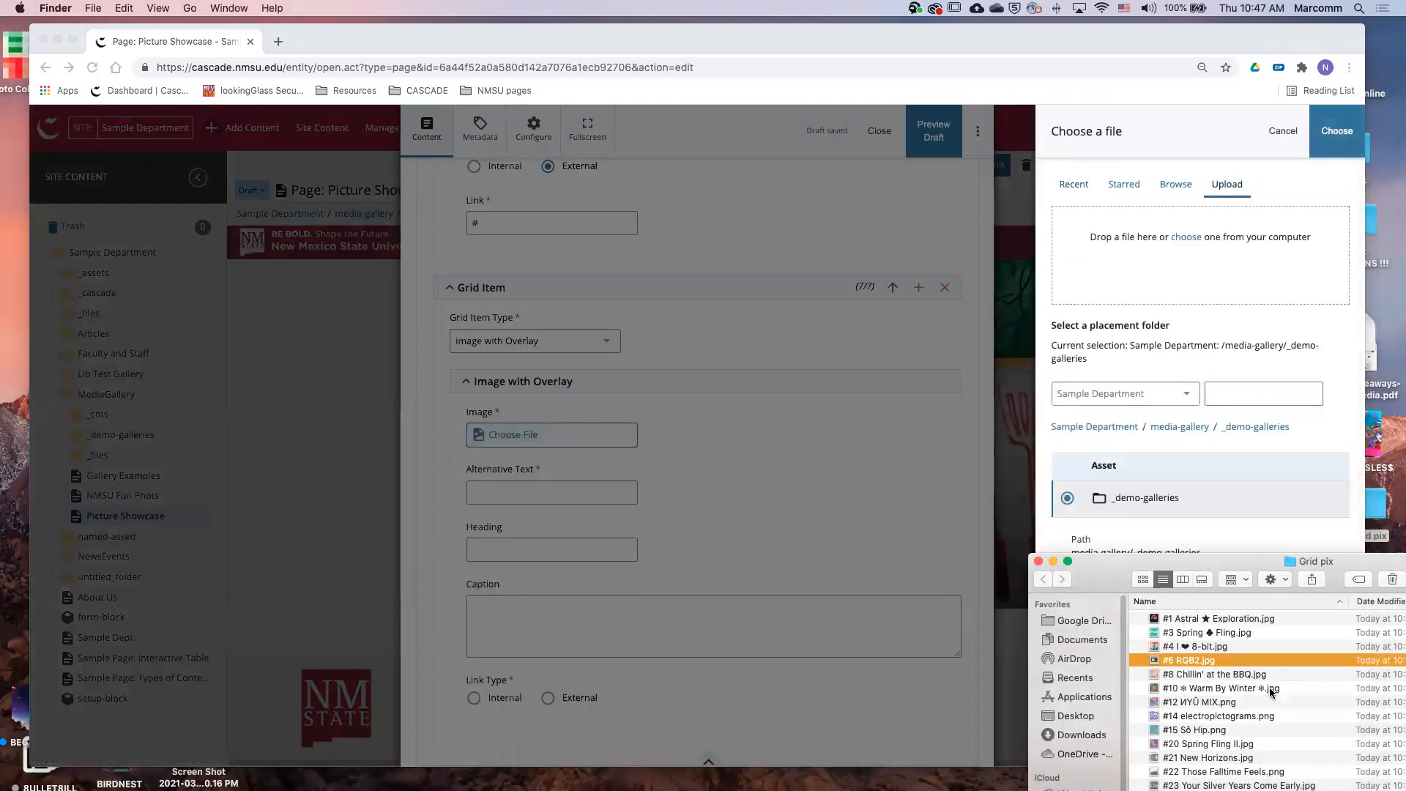
pyautogui.click(1175, 689)
pyautogui.moveTo(1206, 585); pyautogui.dragTo(1157, 260)
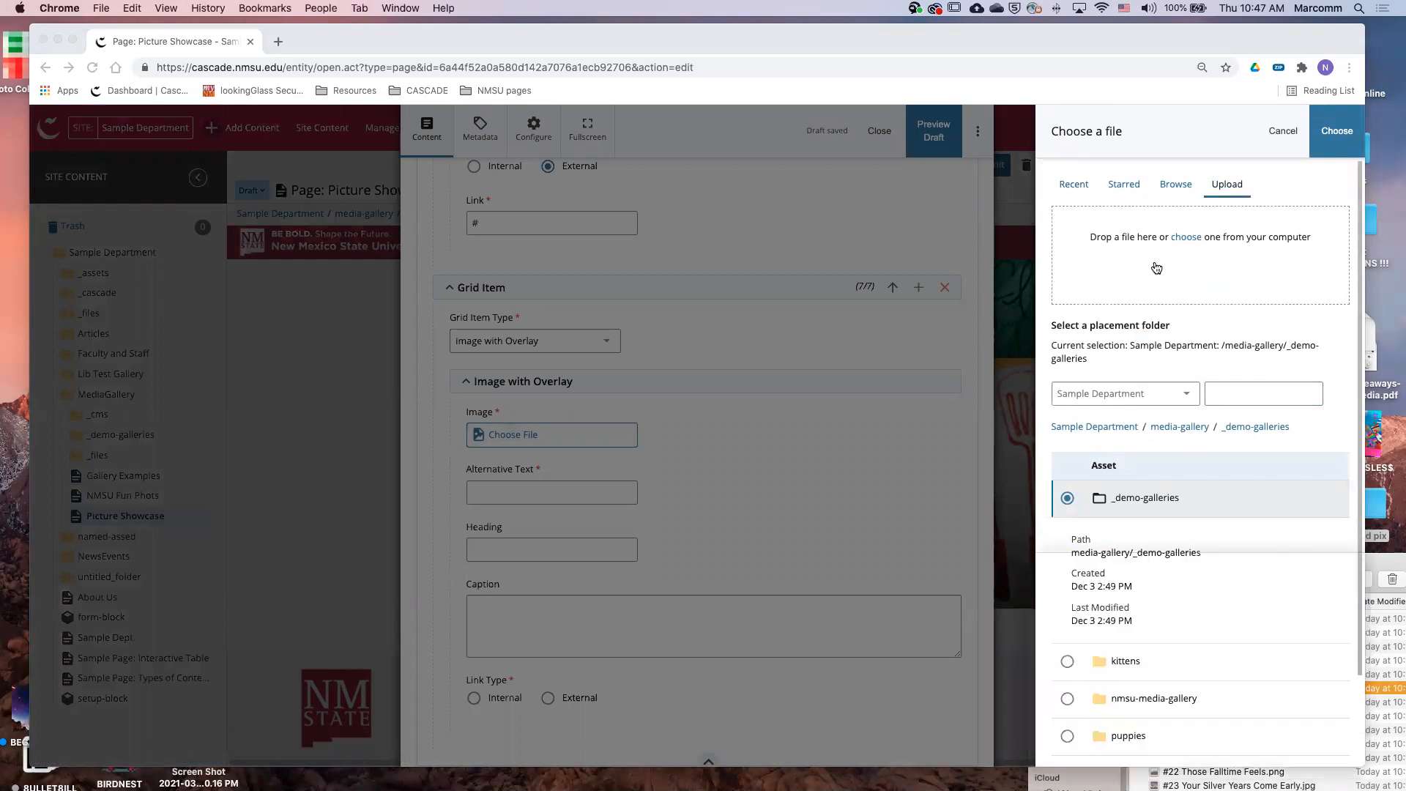
pyautogui.scroll(1, 1216, 366)
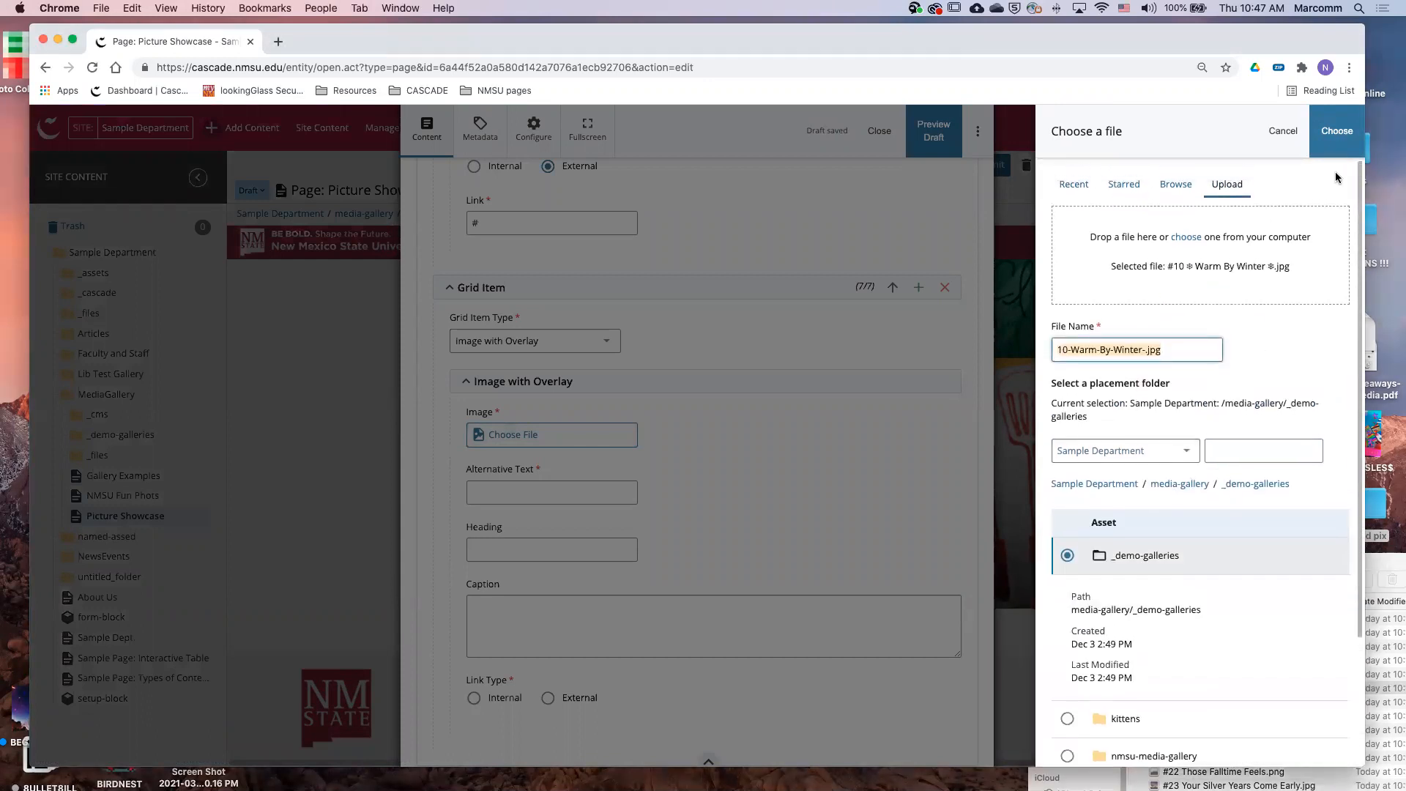
pyautogui.click(1336, 131)
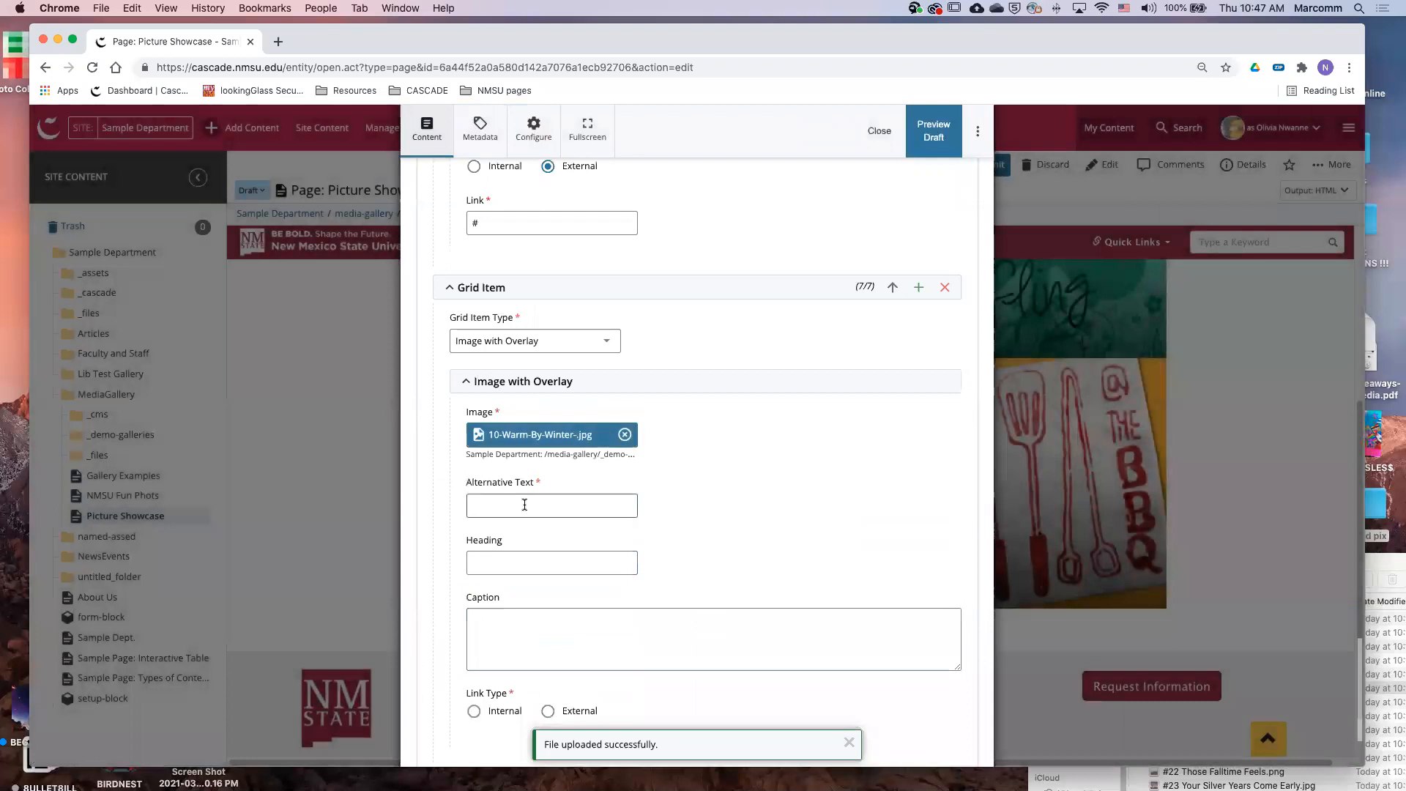
# Give the seventh item the alternative text "flowers", the heading "Flowers" and the caption "getting cold"
pyautogui.click(524, 505)
pyautogui.click(489, 562)
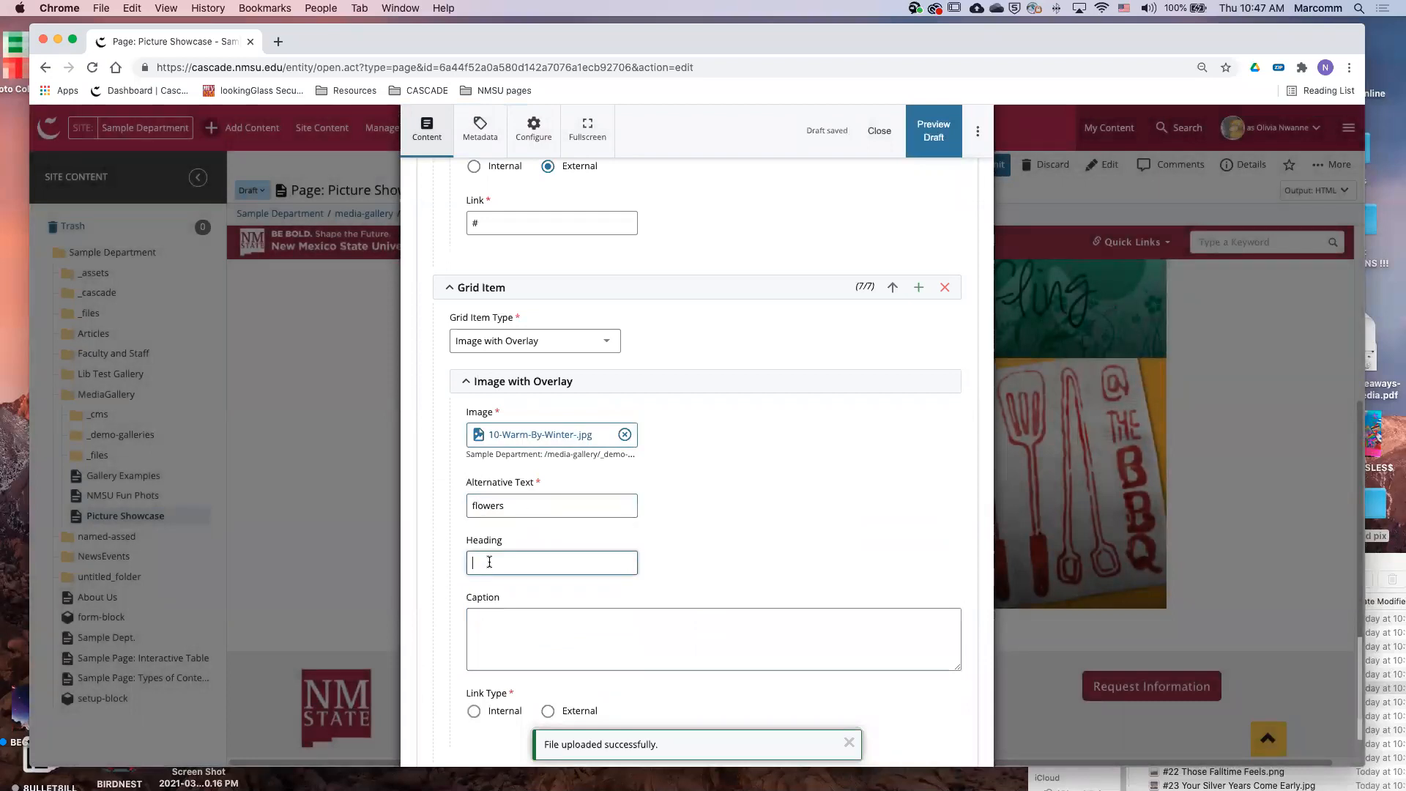
pyautogui.write('Flowers')
pyautogui.click(531, 619)
pyautogui.scroll(-1, 534, 628)
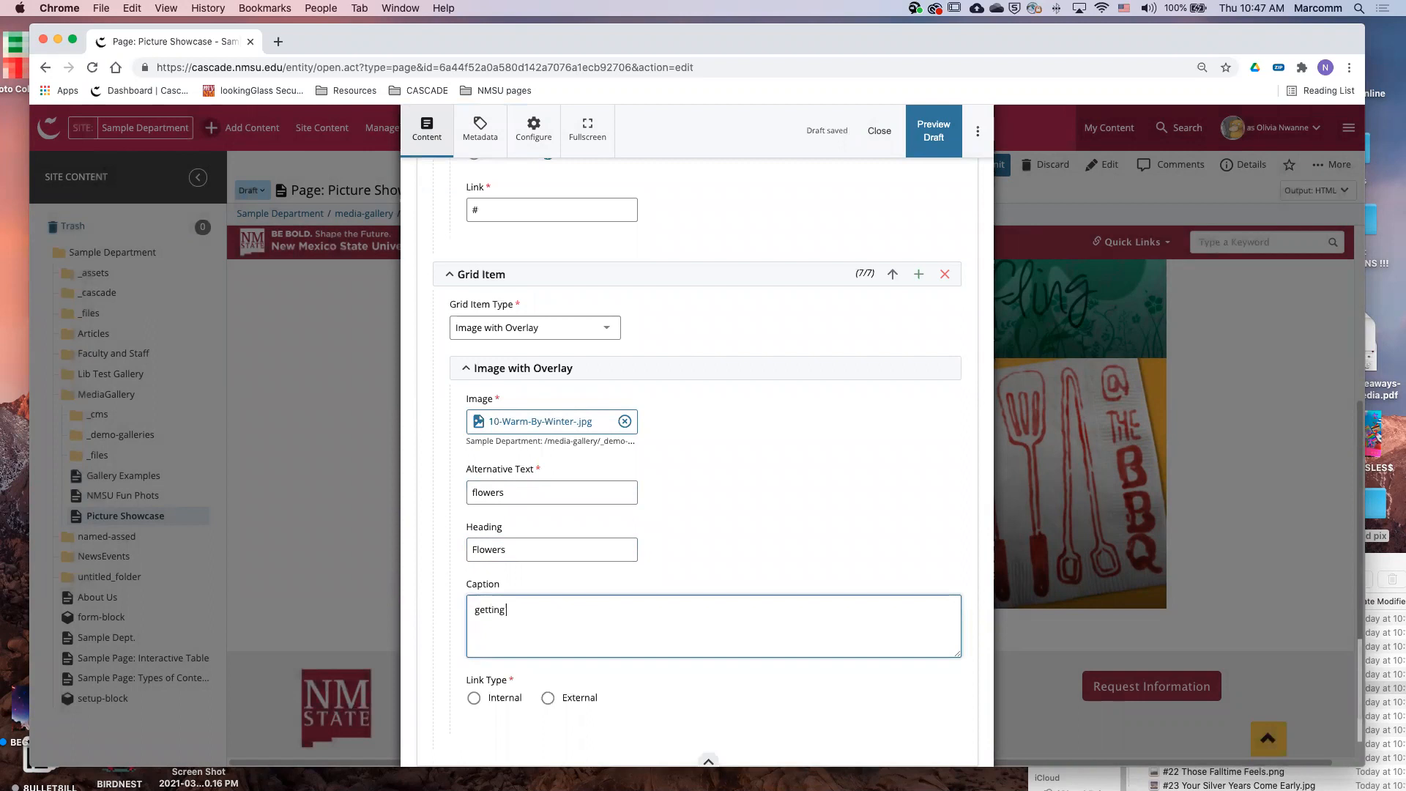
# Set the seventh item's link type to External with "#" as the link
pyautogui.click(548, 697)
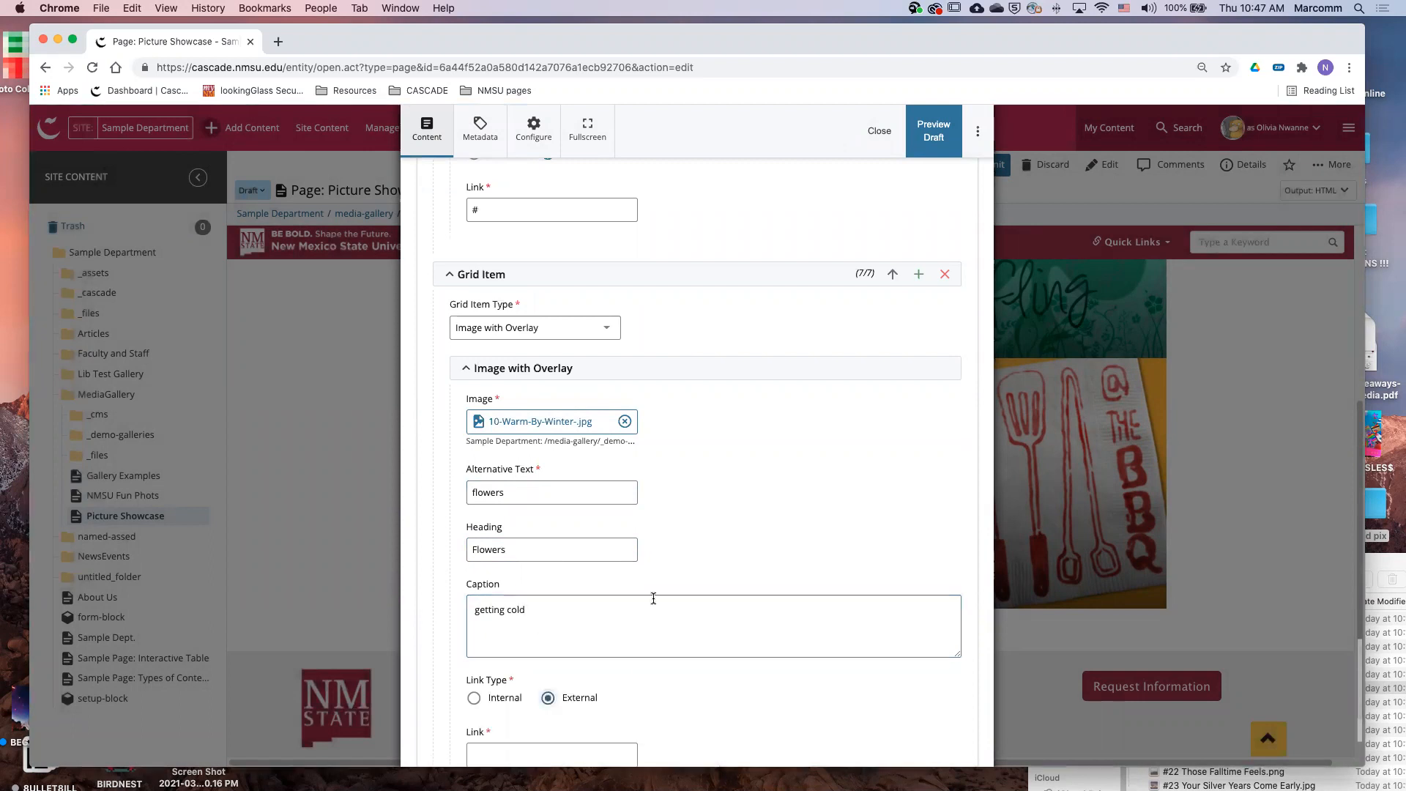
pyautogui.scroll(-5, 522, 585)
pyautogui.click(521, 555)
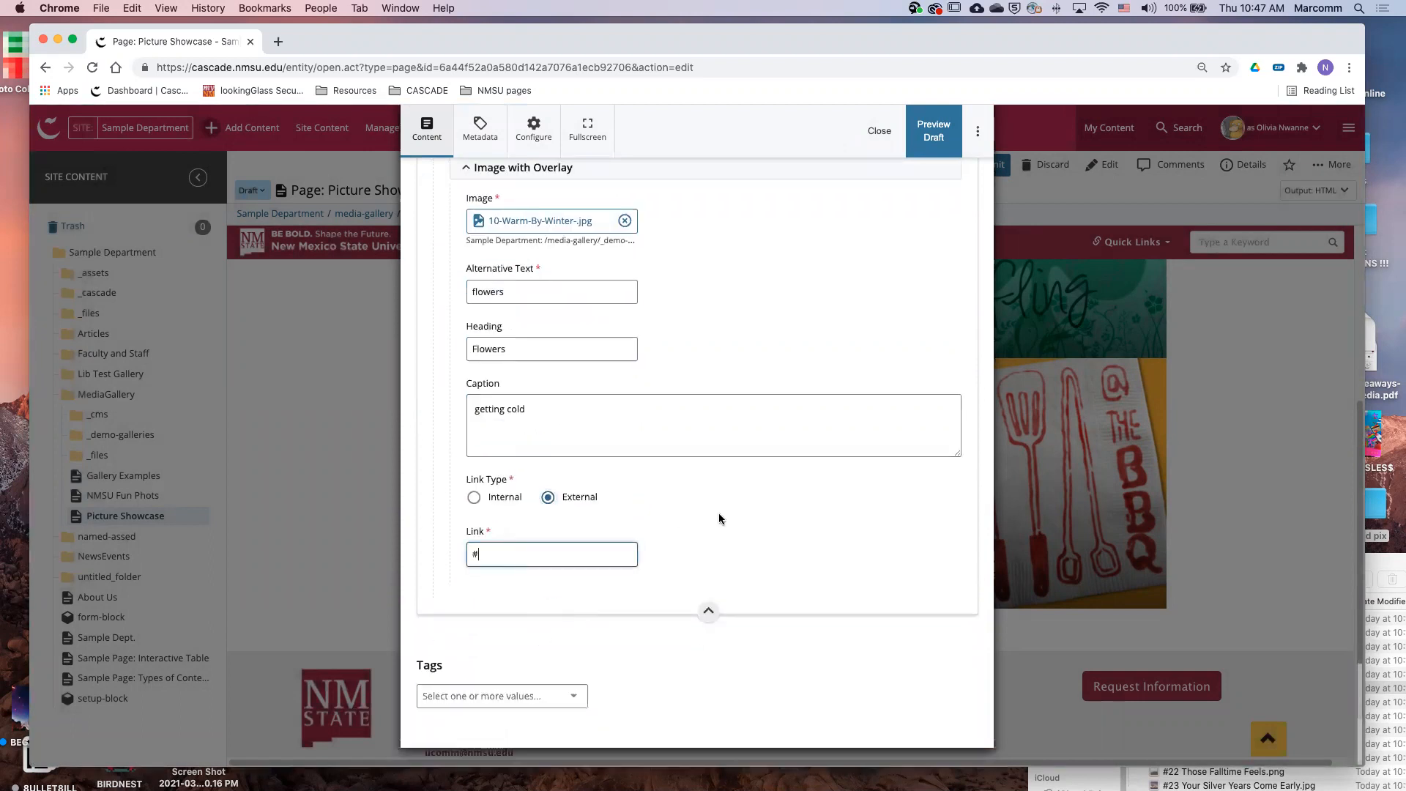
pyautogui.write('#')
# Add an eighth grid item after the Flowers item and set its type to Image with Overlay
pyautogui.scroll(3, 867, 357)
pyautogui.click(919, 241)
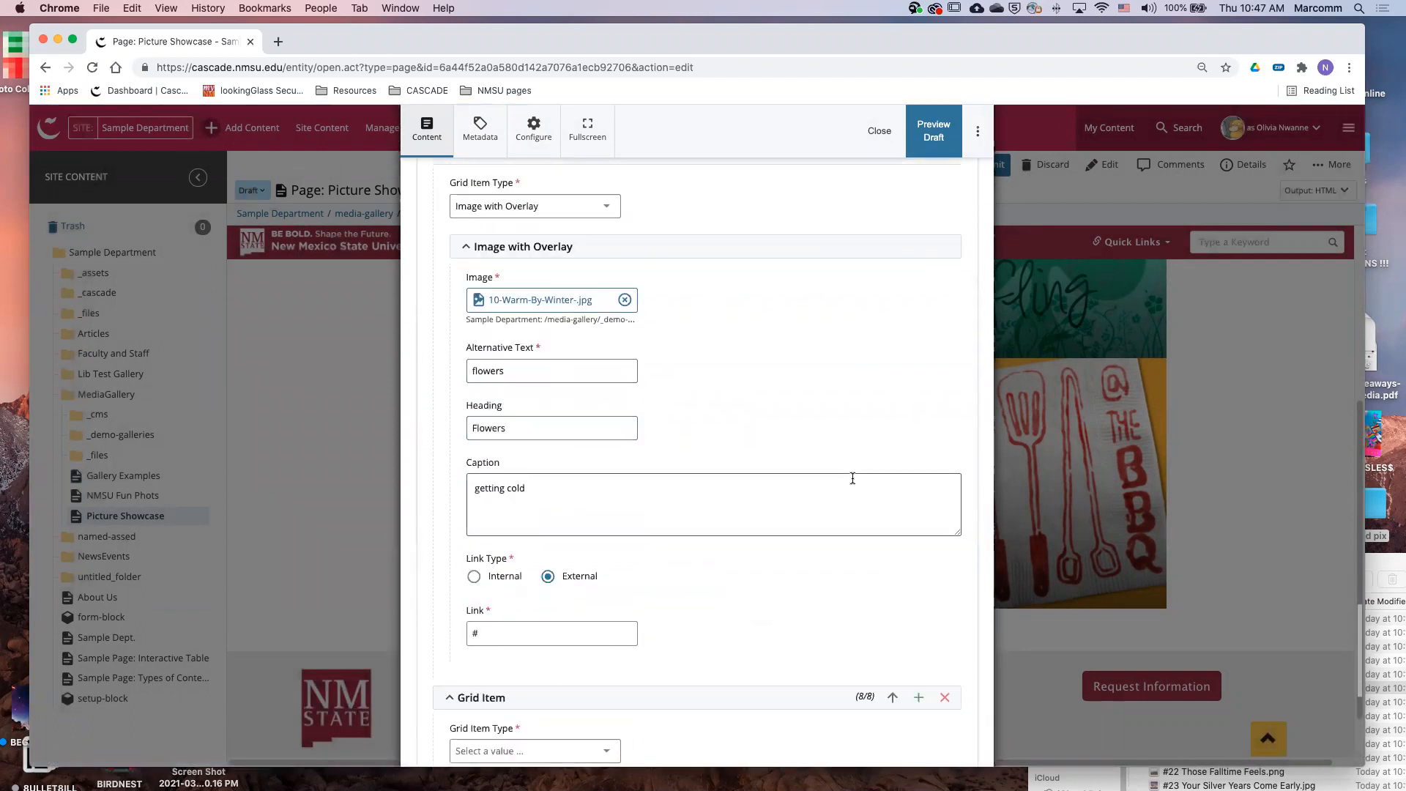
pyautogui.scroll(-3, 852, 478)
pyautogui.click(595, 563)
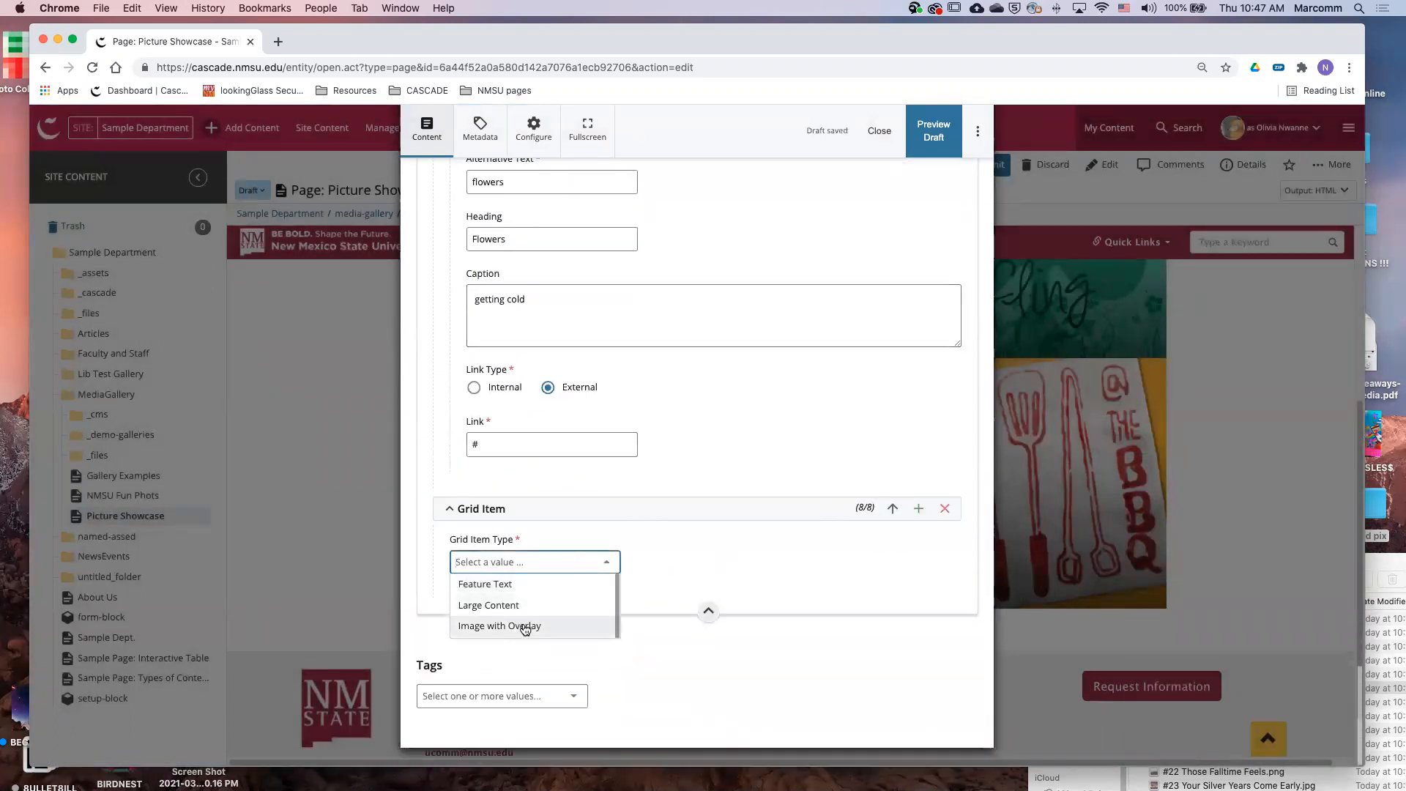
pyautogui.click(525, 627)
pyautogui.scroll(-2, 806, 468)
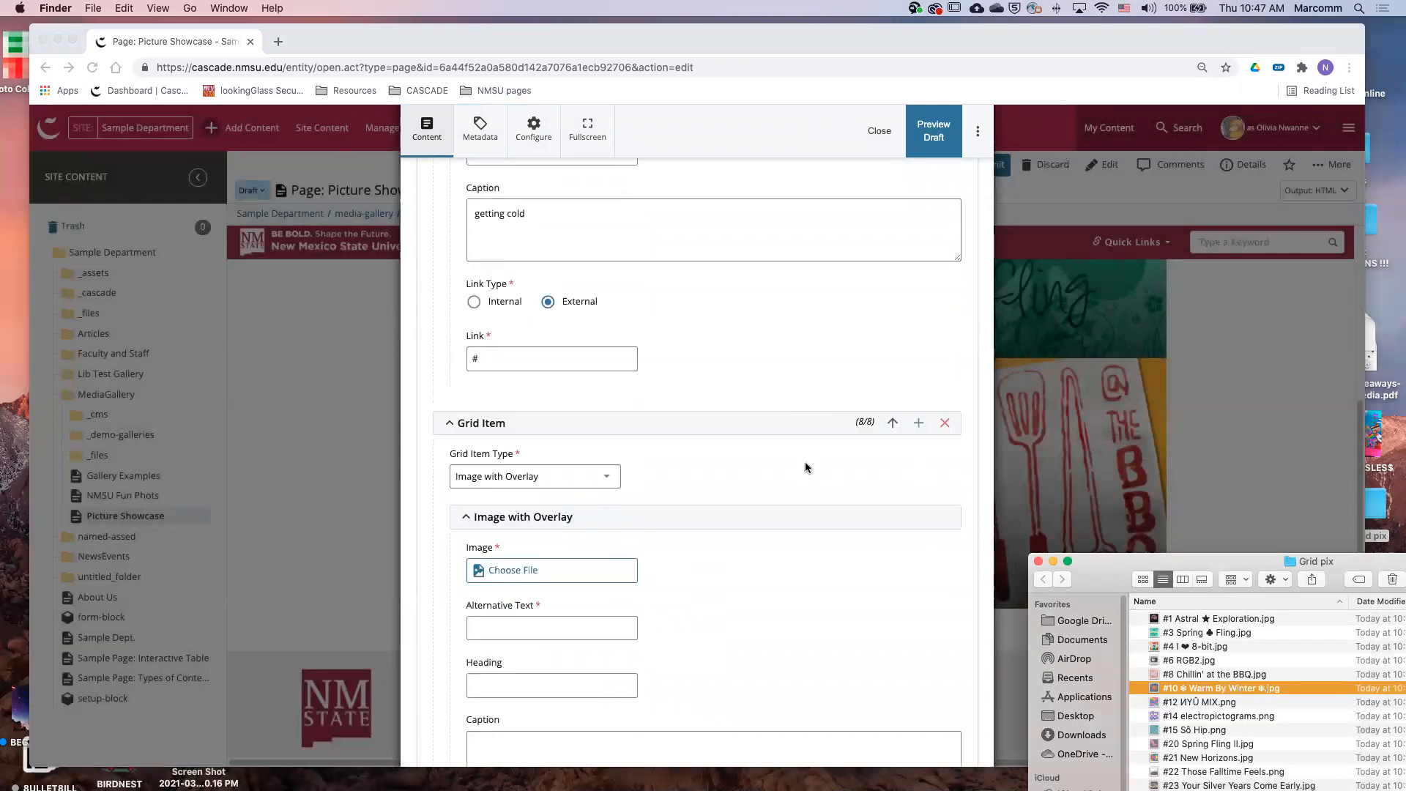
# Try to upload "#12 ИYÛ MIX.png" from the Grid pix folder into _demo-galleries as the eighth item's image
pyautogui.click(557, 519)
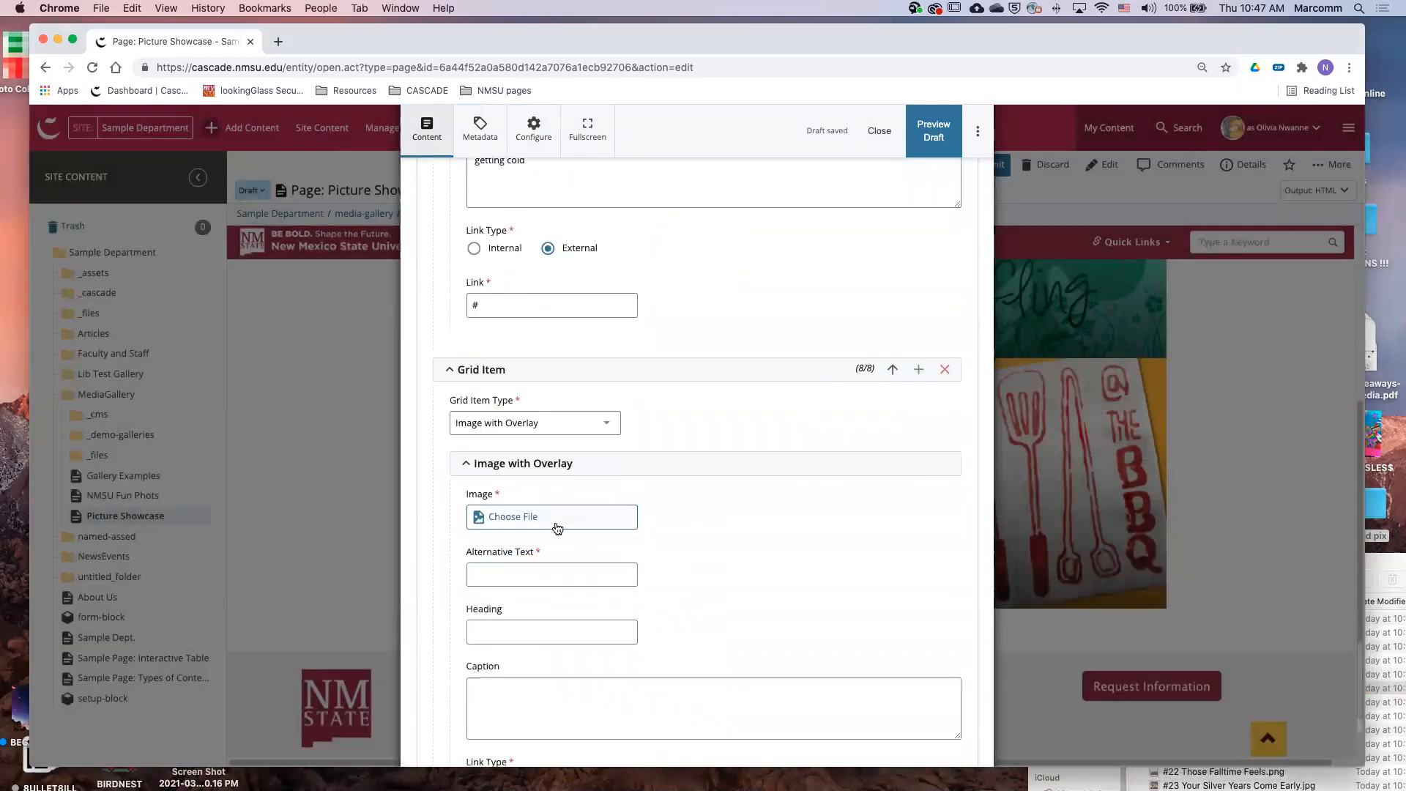
pyautogui.click(1227, 184)
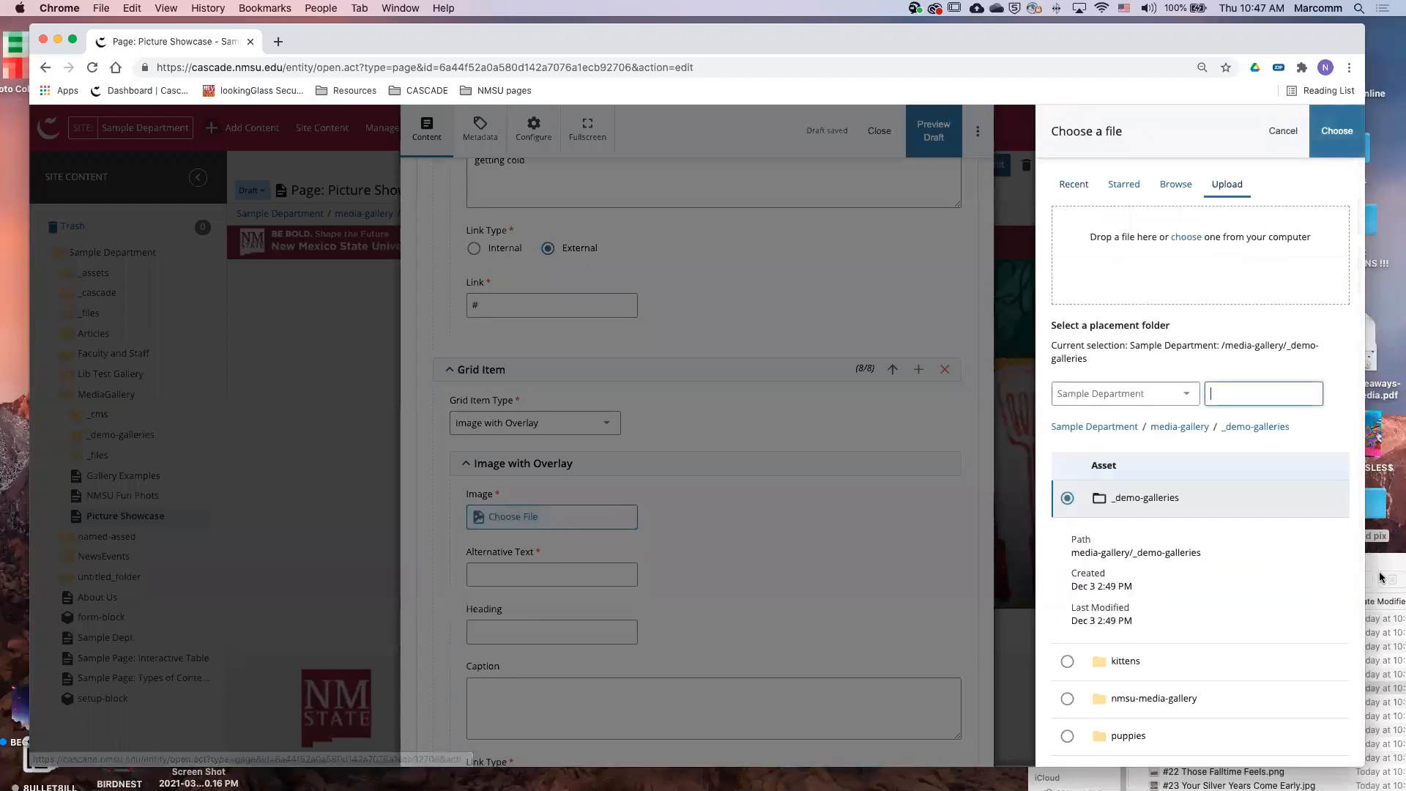
pyautogui.click(1382, 579)
pyautogui.moveTo(1191, 705); pyautogui.dragTo(1195, 253)
pyautogui.click(1340, 150)
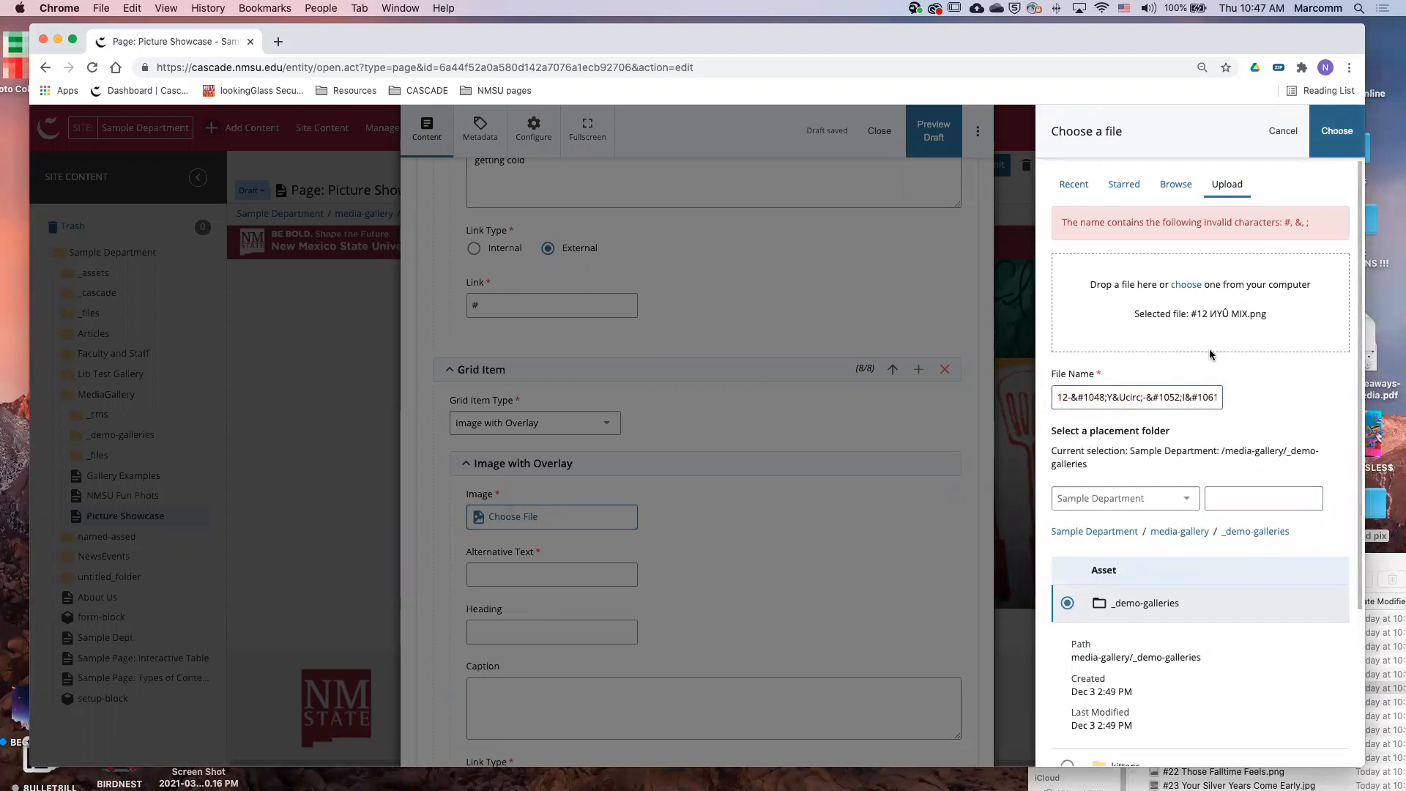
# Change the upload's file name to "12-new" and use it as the eighth item's image
pyautogui.click(1095, 397)
pyautogui.moveTo(1072, 398); pyautogui.dragTo(1389, 425)
pyautogui.write('n')
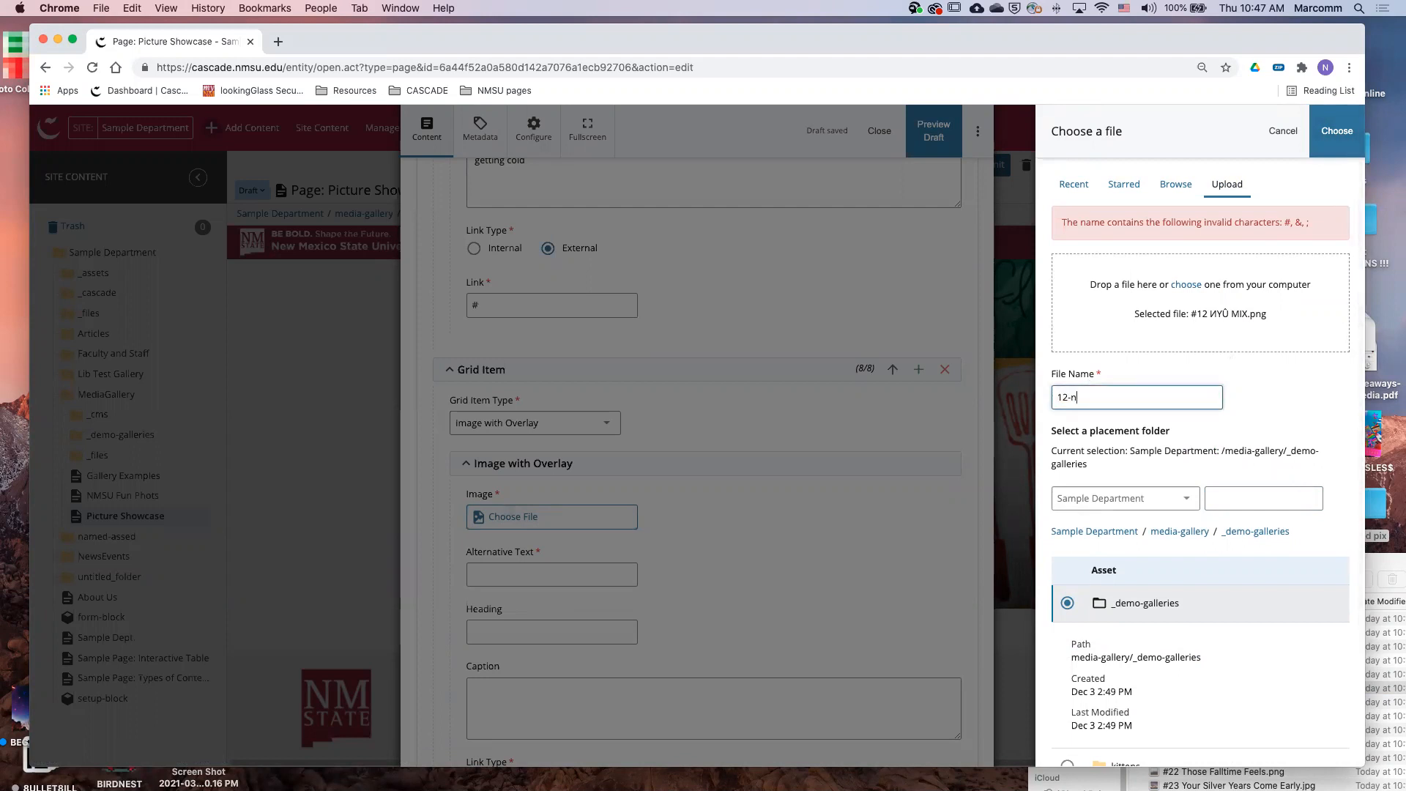
pyautogui.write('ew')
pyautogui.scroll(-2, 1281, 574)
pyautogui.scroll(2, 1281, 574)
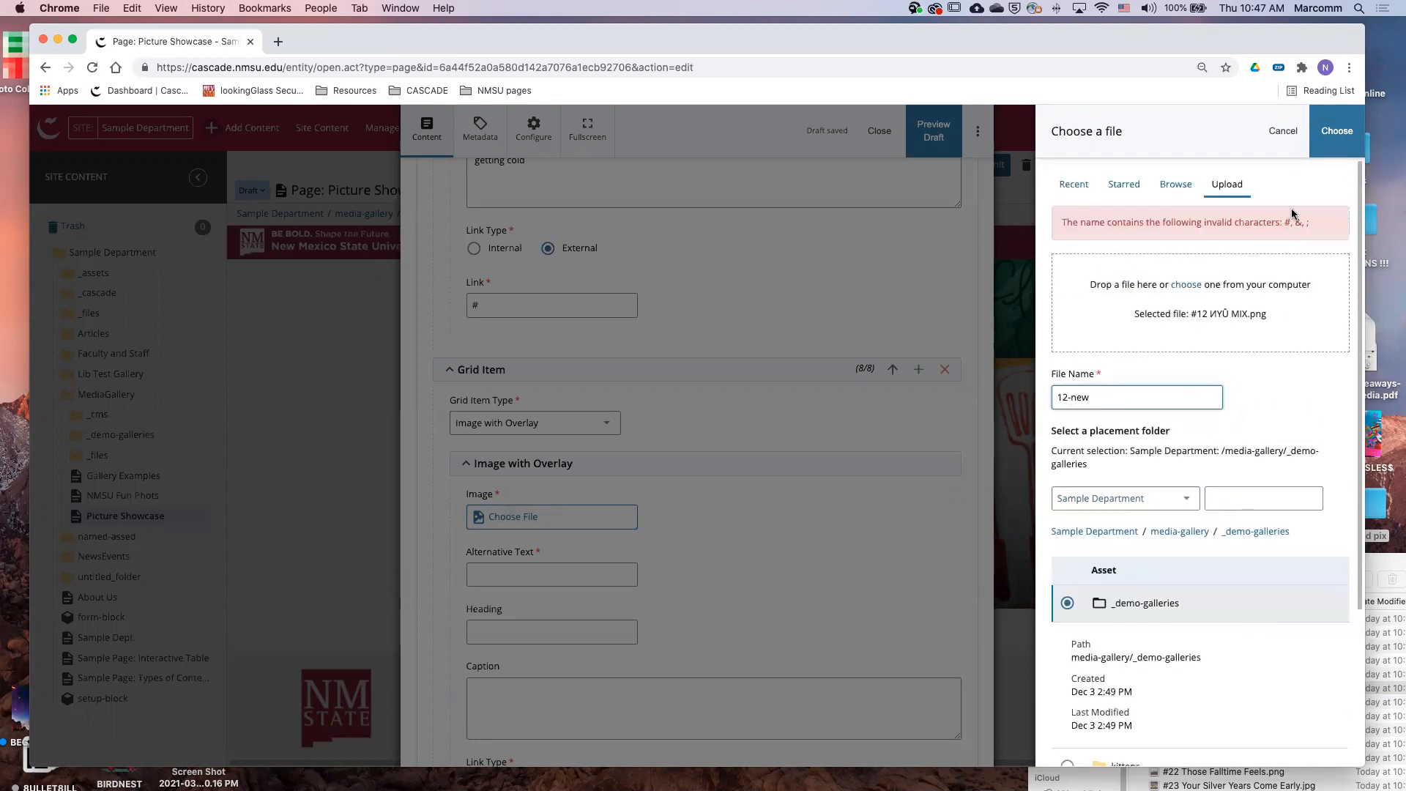
pyautogui.click(1331, 150)
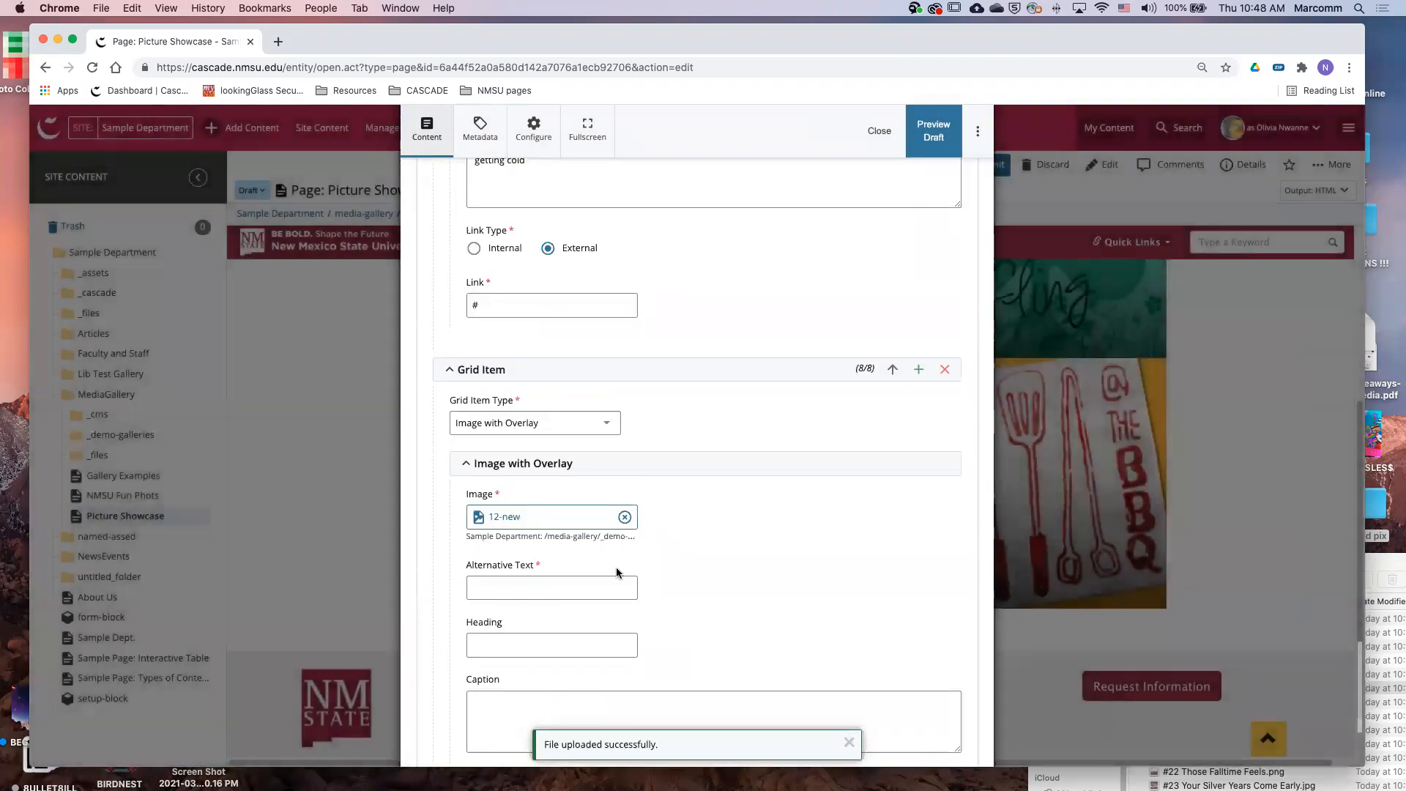
# Give the eighth item the alternative text "colors", the heading "Colors" and the caption "Now!"
pyautogui.scroll(-1, 579, 579)
pyautogui.click(539, 570)
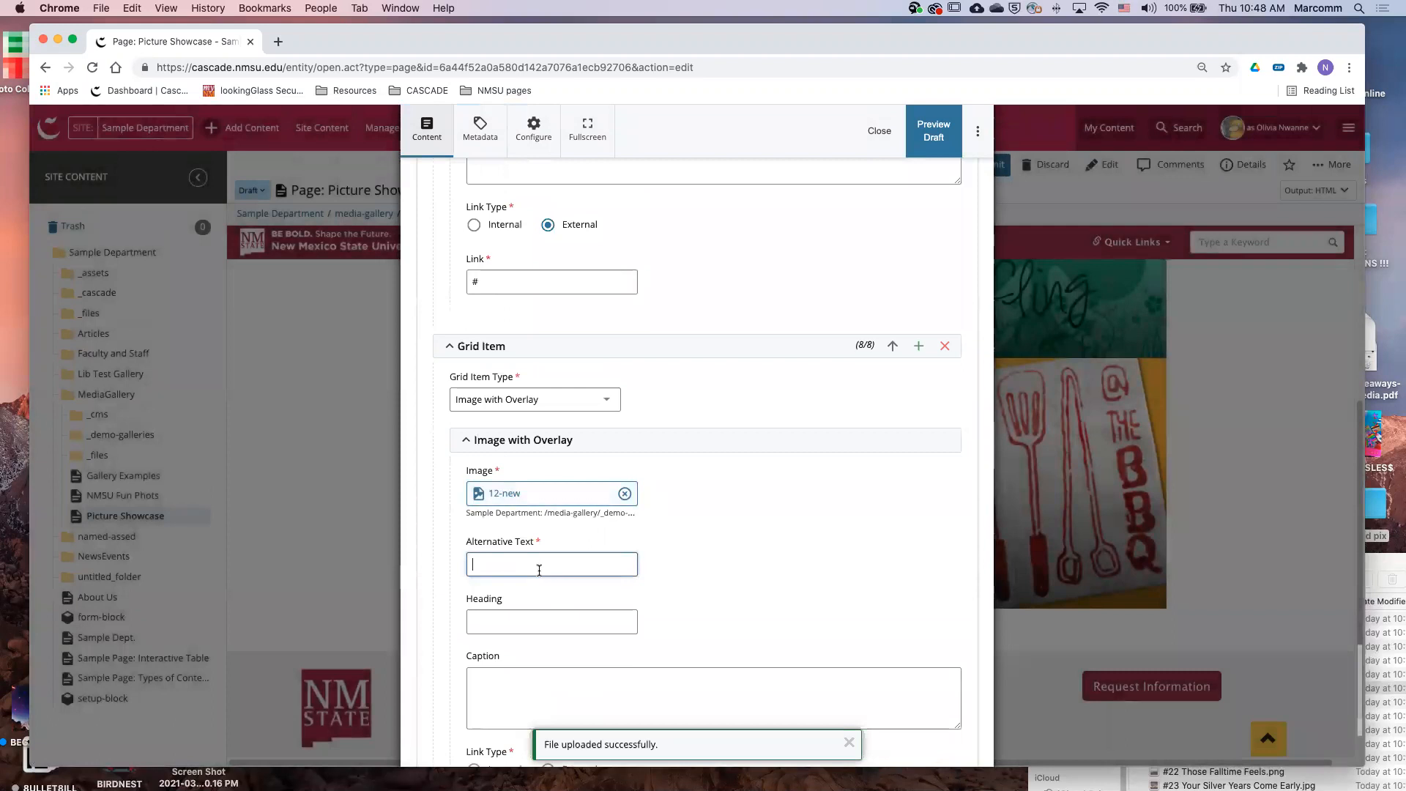
pyautogui.write('colors')
pyautogui.scroll(-1, 574, 590)
pyautogui.click(564, 531)
pyautogui.write('Colors')
pyautogui.click(569, 609)
pyautogui.write('Now!')
# Set the eighth item's link type to External with "#" as the link
pyautogui.click(548, 684)
pyautogui.scroll(-2, 550, 674)
pyautogui.click(520, 553)
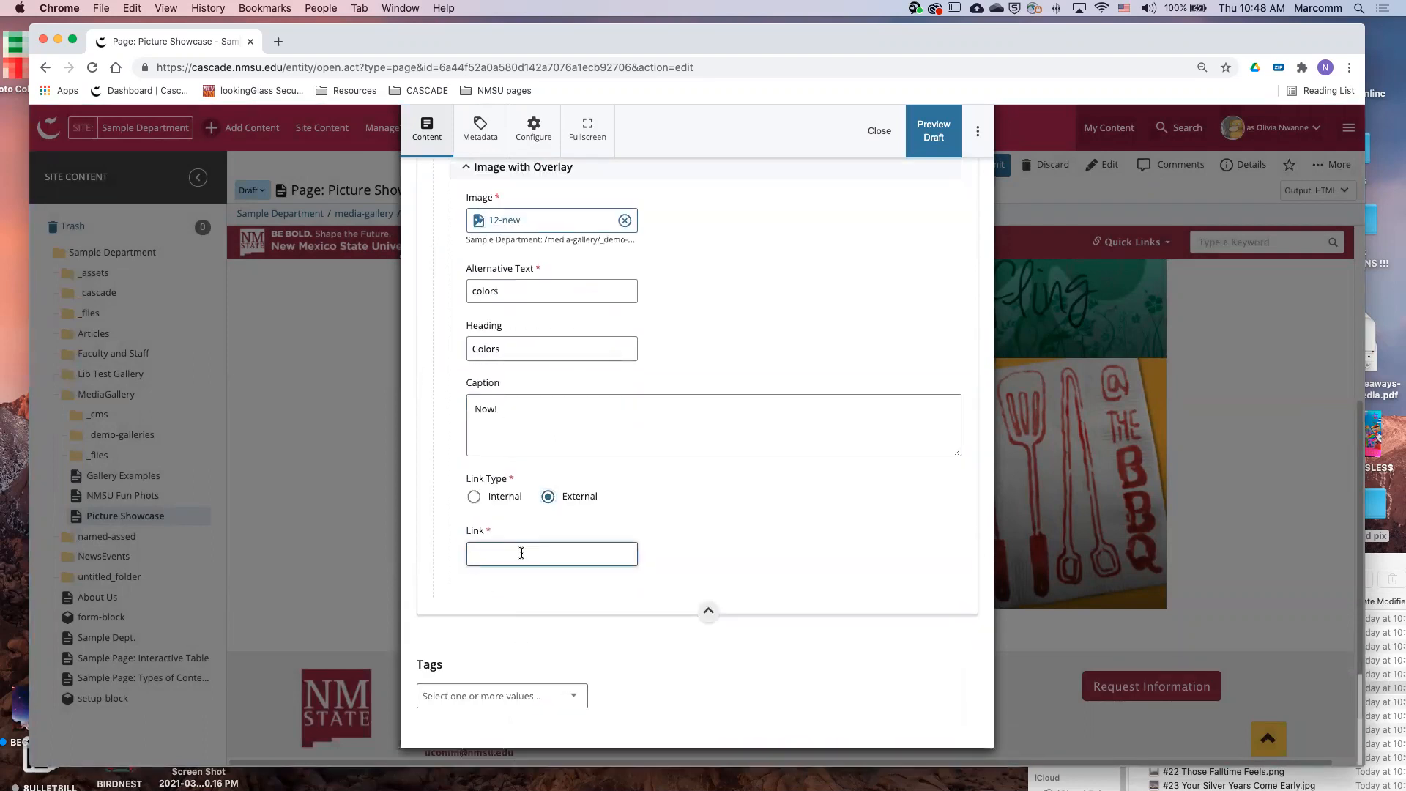
pyautogui.write('#')
# Add a ninth grid item after the Colors item and set its type to Large Content
pyautogui.scroll(3, 761, 566)
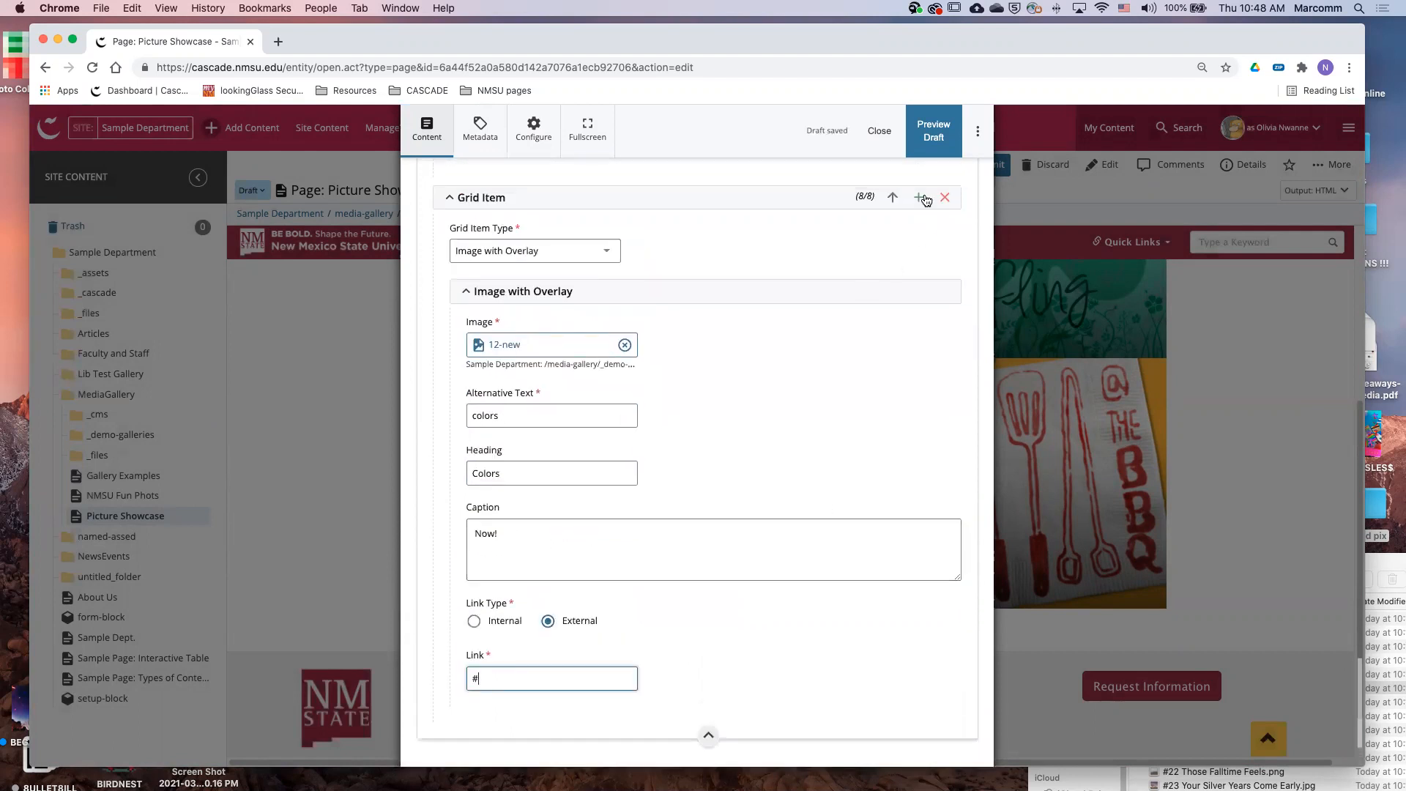
pyautogui.click(919, 197)
pyautogui.scroll(-5, 814, 445)
pyautogui.click(539, 559)
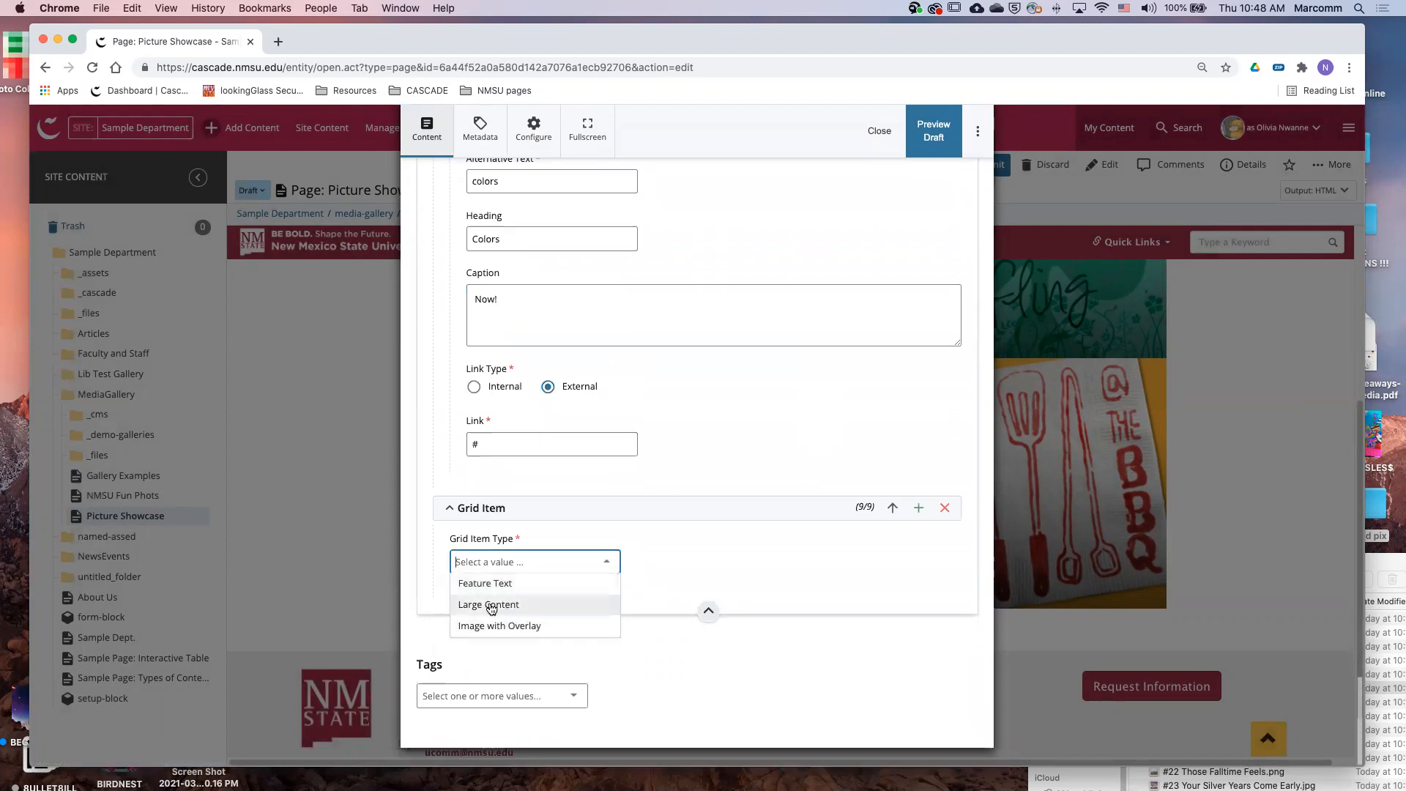
pyautogui.click(491, 609)
pyautogui.scroll(-3, 687, 517)
pyautogui.click(455, 634)
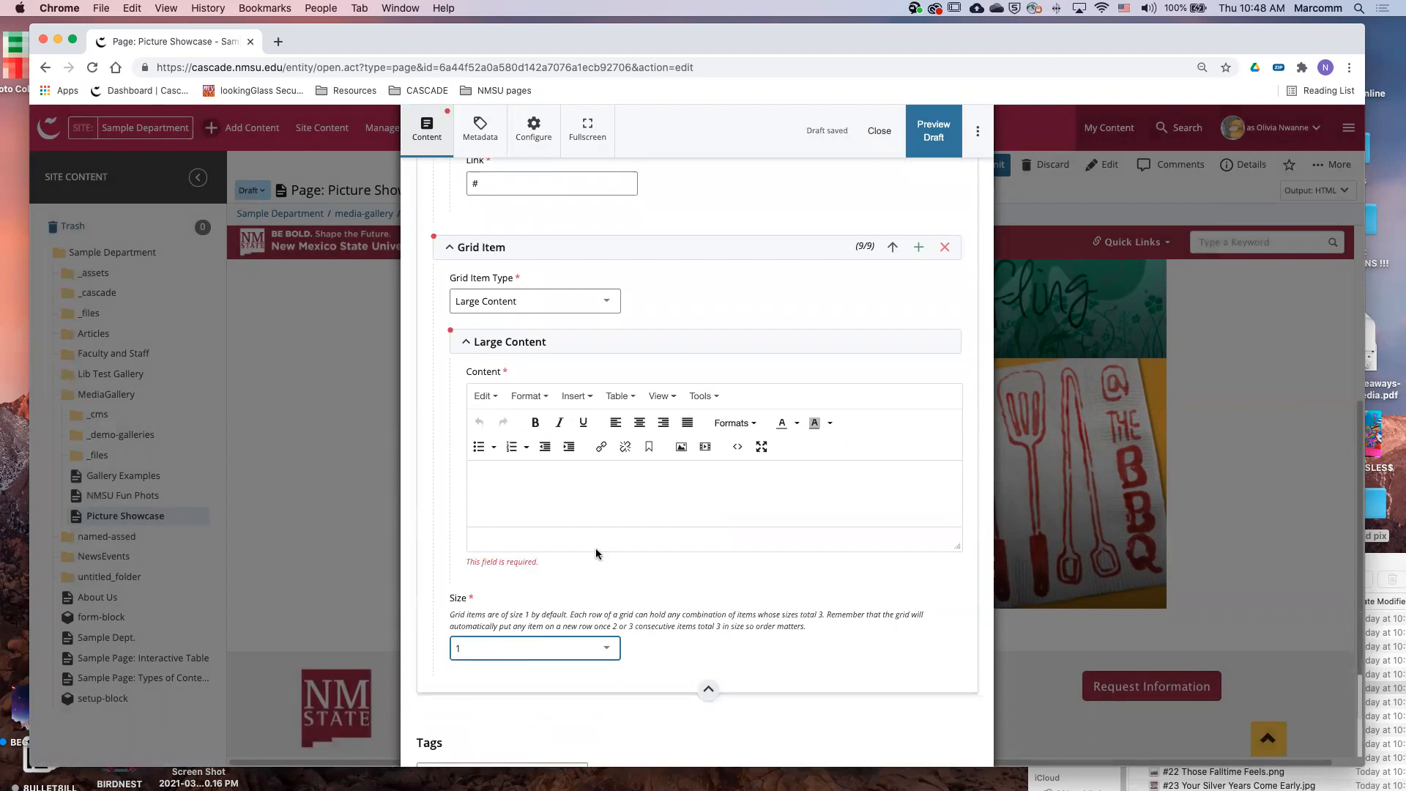
# Enter "Thank you" and, on a second line, "Heres more info" as the ninth item's content
pyautogui.click(593, 493)
pyautogui.write('Thank ')
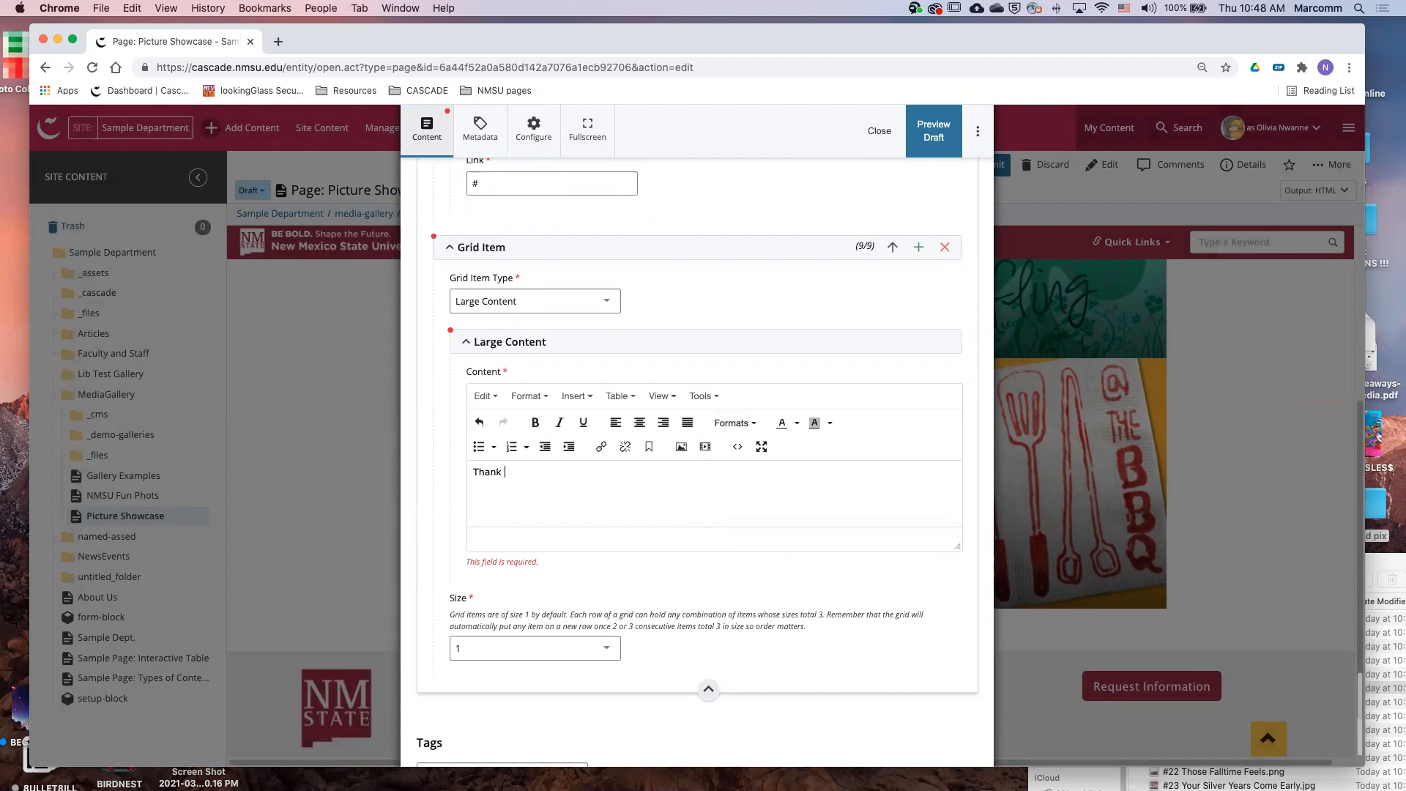
pyautogui.write('you for')
pyautogui.press('BackSpace')
pyautogui.press('BackSpace')
pyautogui.press('BackSpace')
pyautogui.write('Heres more info')
# Link the word "info" in the ninth item's content to "#"
pyautogui.click(601, 446)
pyautogui.click(702, 355)
pyautogui.click(703, 376)
pyautogui.write('#')
pyautogui.click(775, 545)
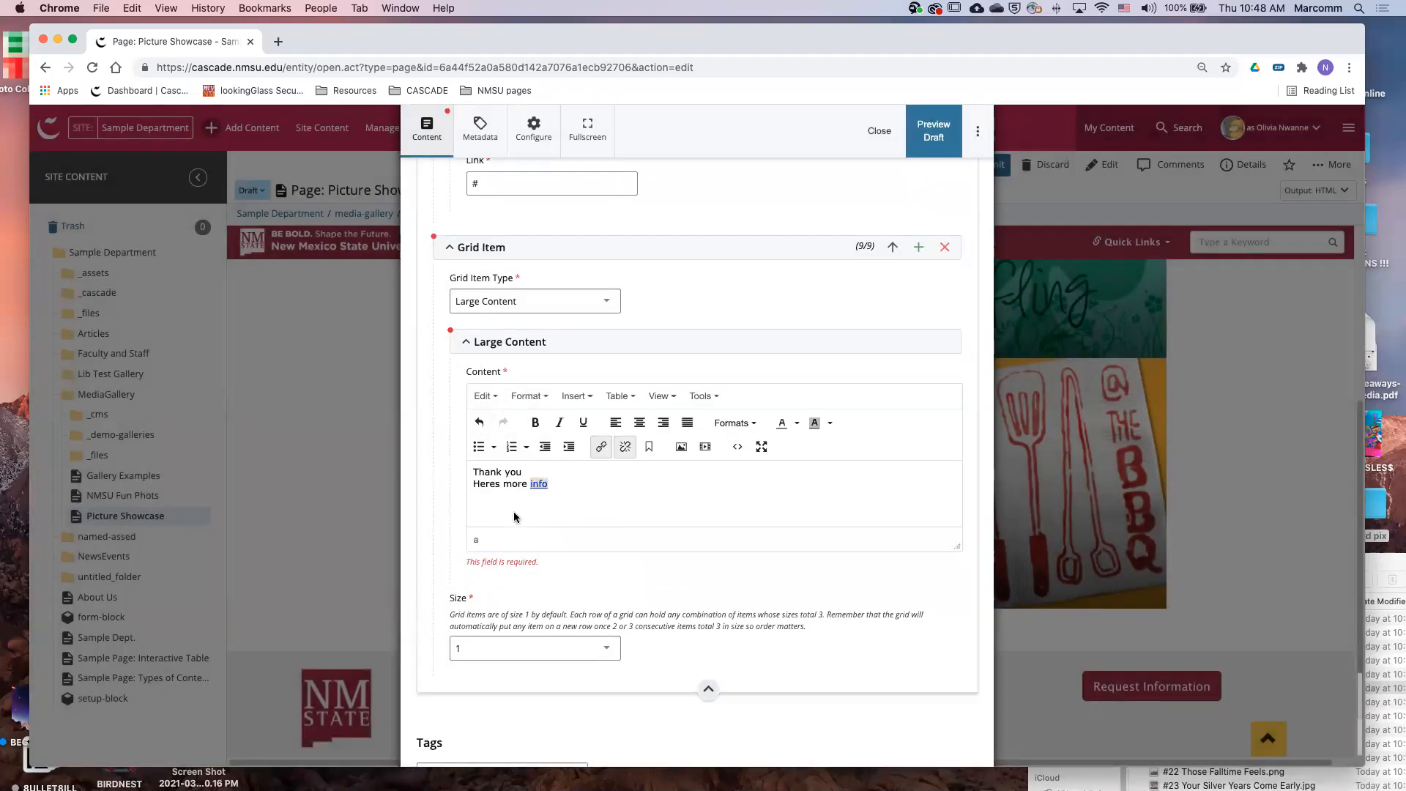
# Submit the edited Picture Showcase page without running the guided content checks
pyautogui.click(527, 484)
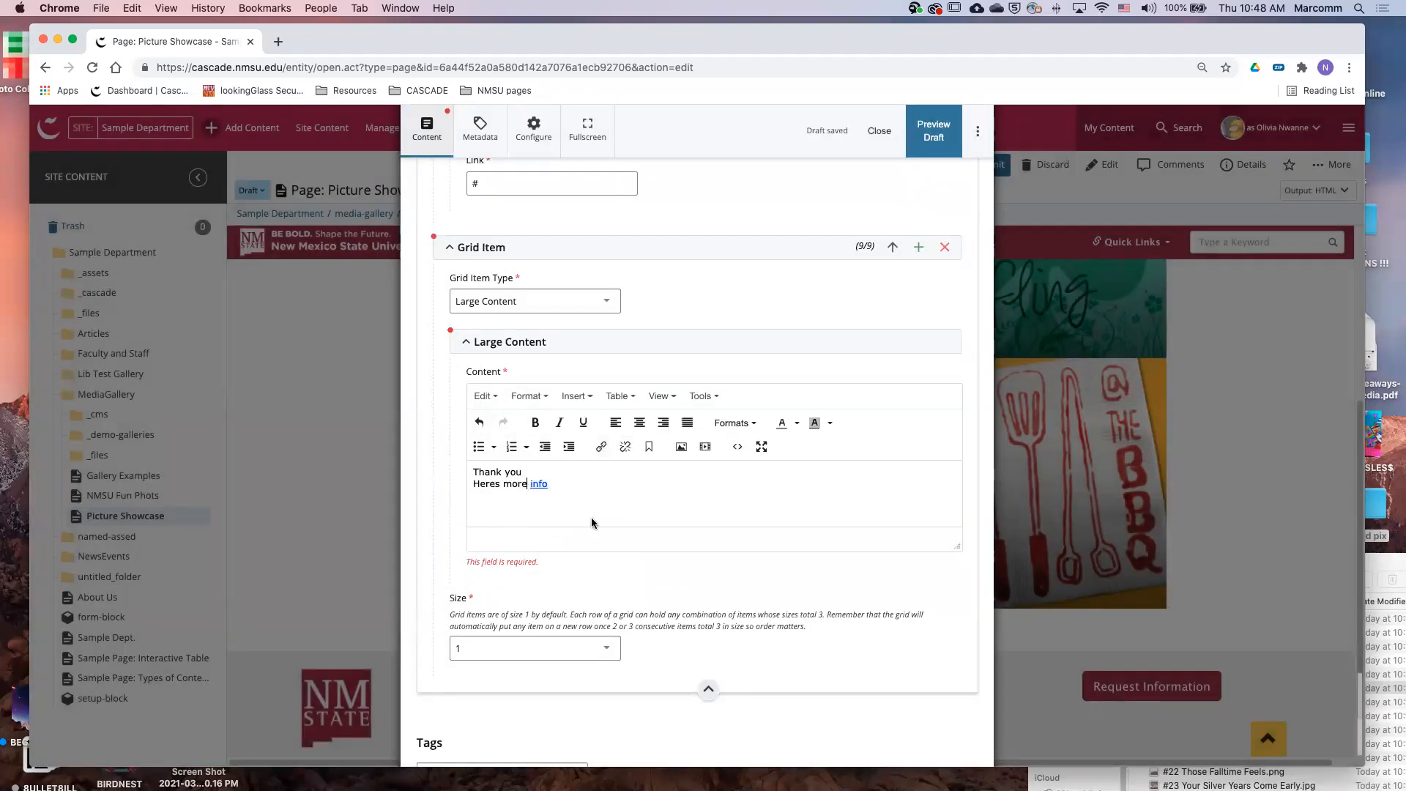
pyautogui.doubleClick(643, 494)
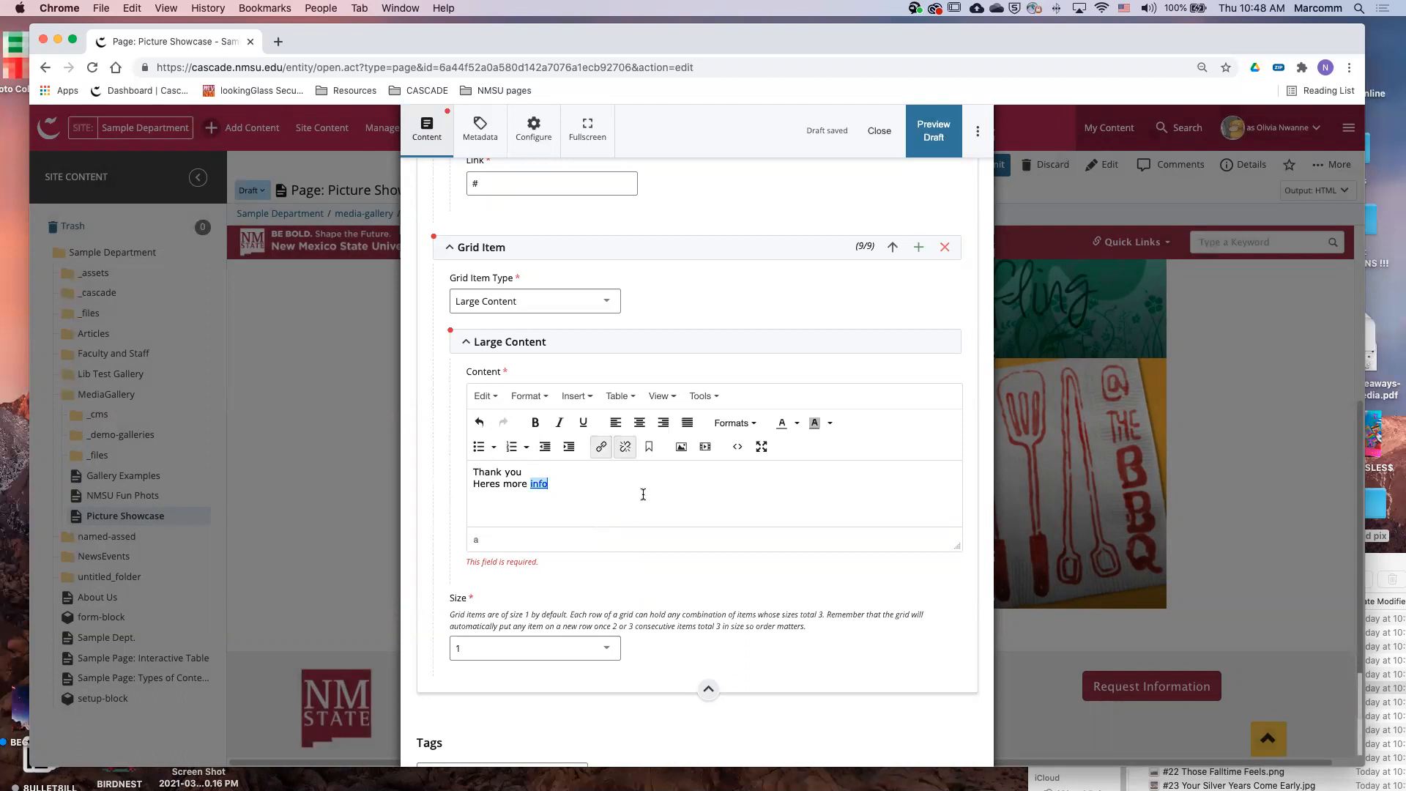
pyautogui.click(977, 130)
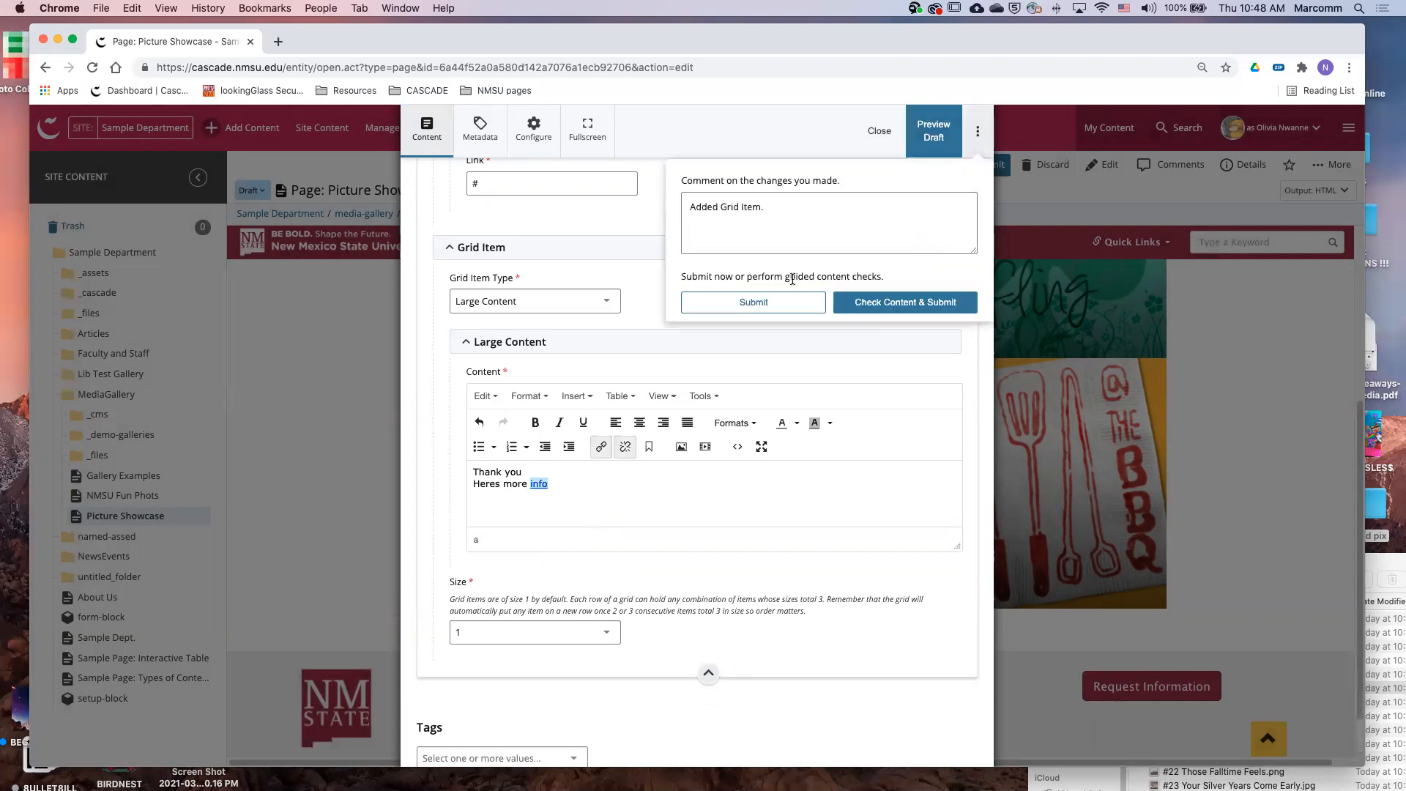
pyautogui.click(780, 302)
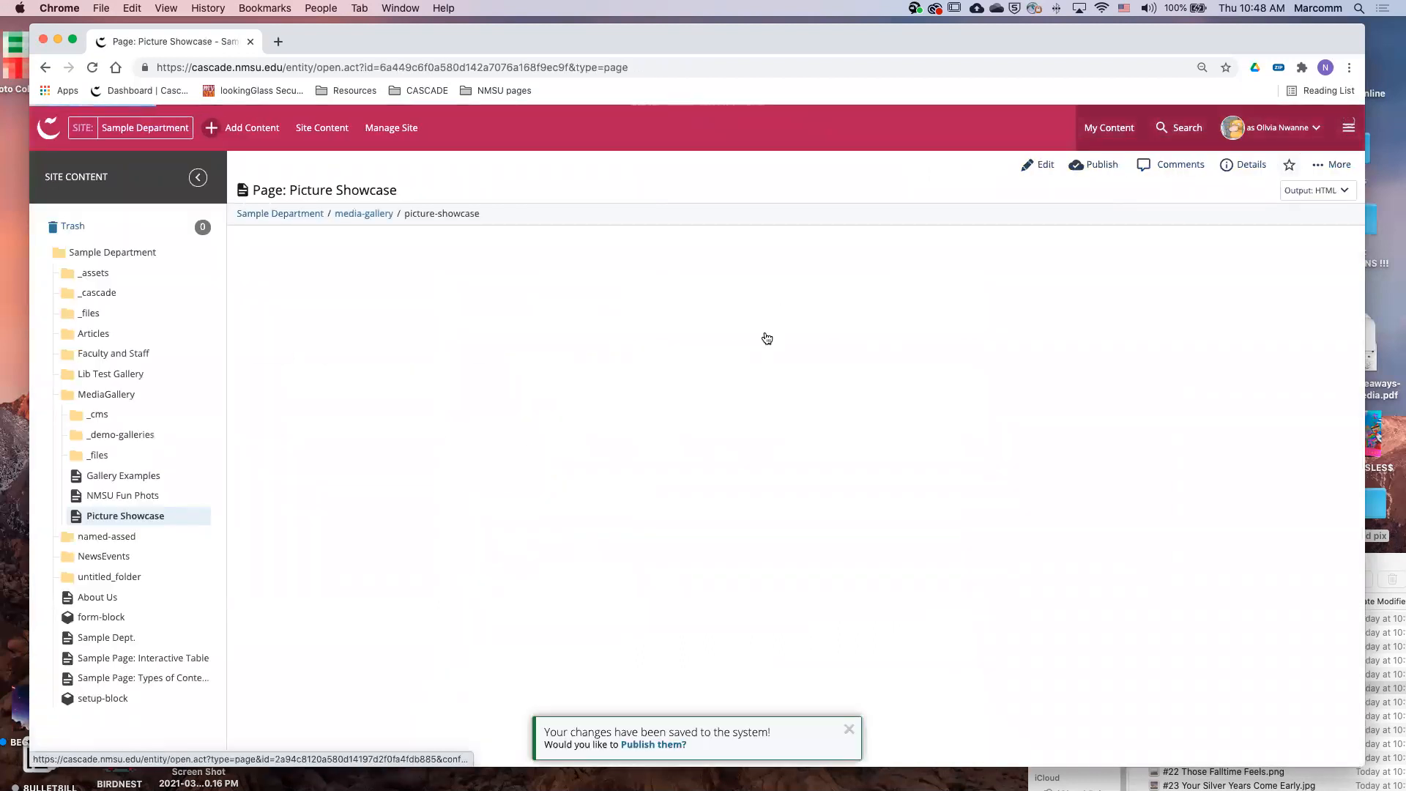
# Review the whole grid on the submitted page, from the Pictures! heading through the image overlays to the closing text item
pyautogui.scroll(-5, 767, 339)
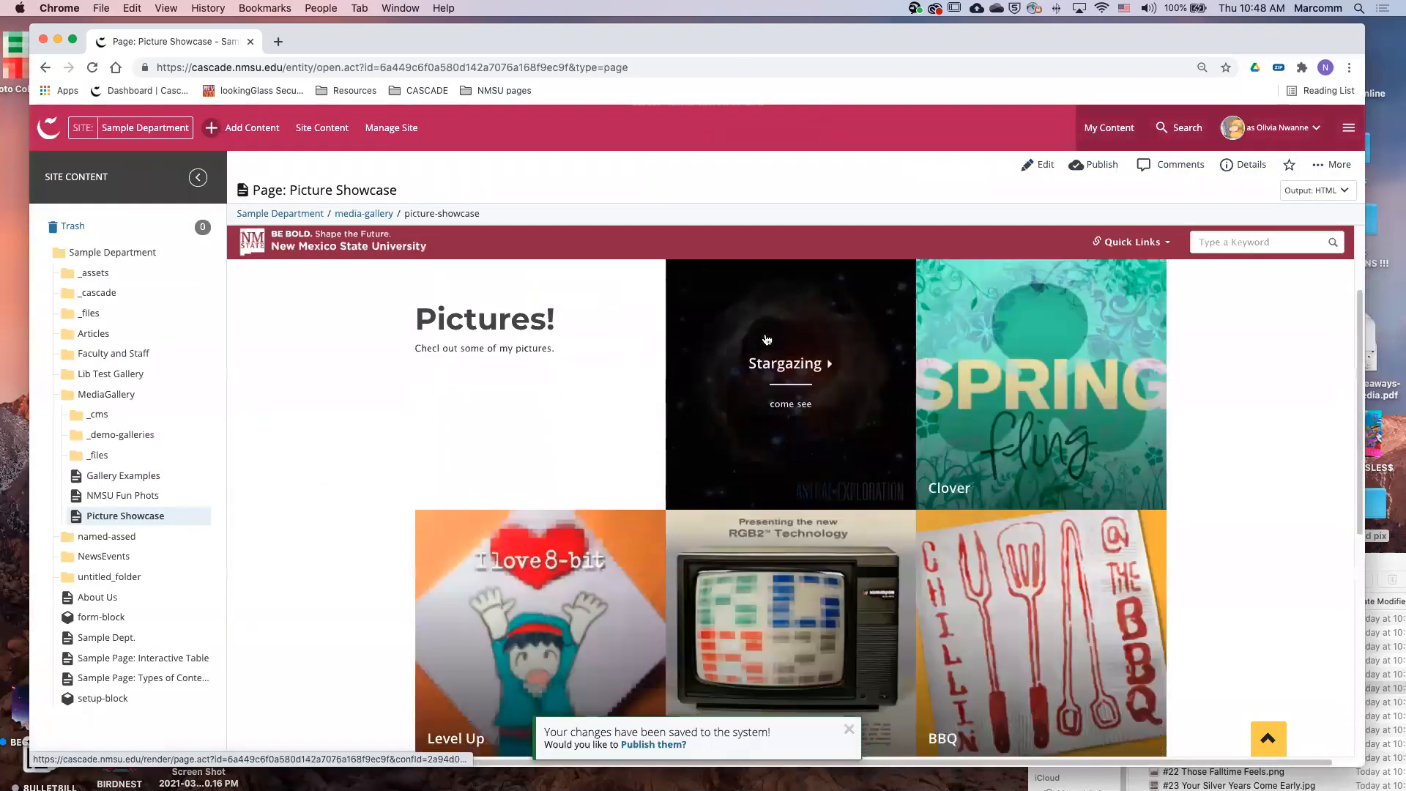
pyautogui.scroll(-2, 767, 339)
pyautogui.scroll(8, 766, 339)
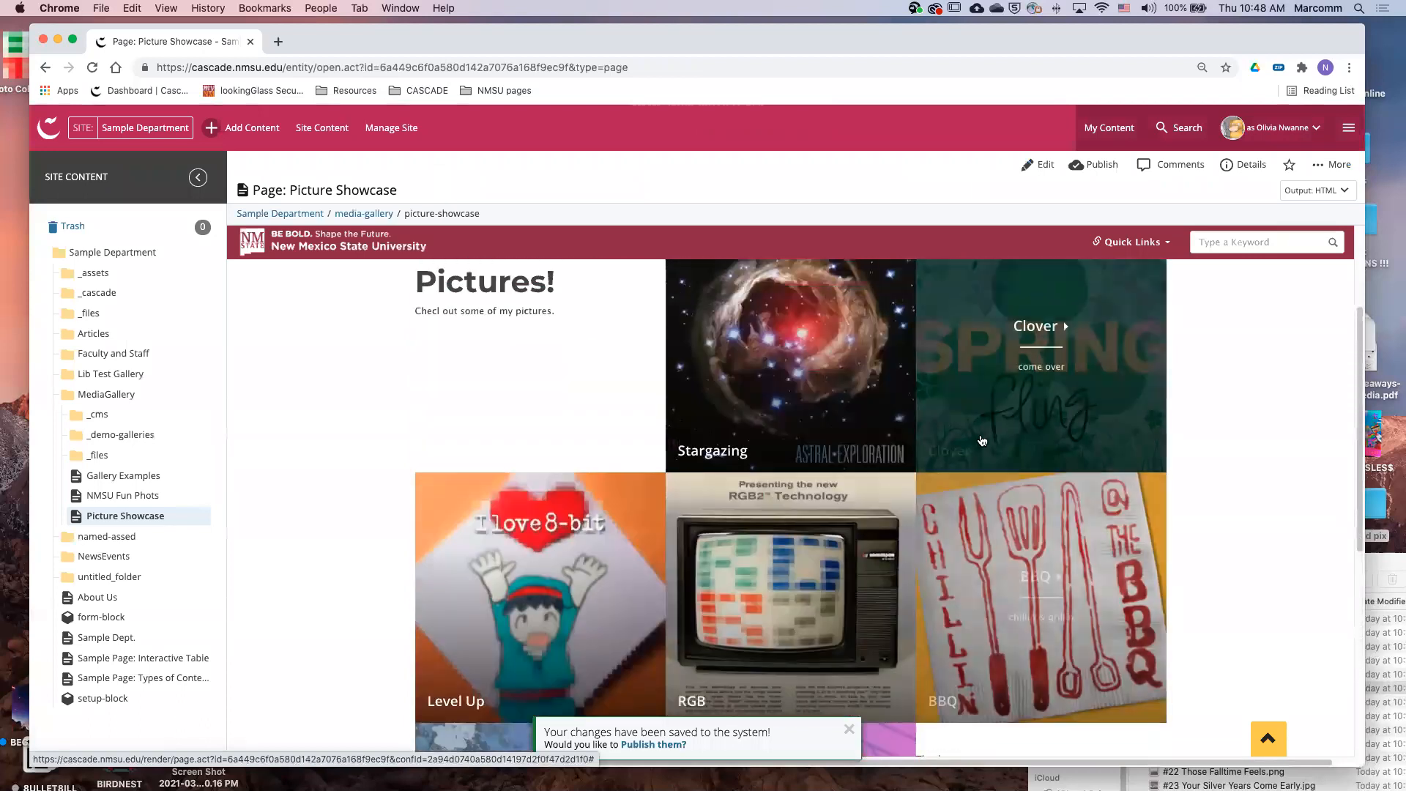
pyautogui.scroll(-3, 585, 498)
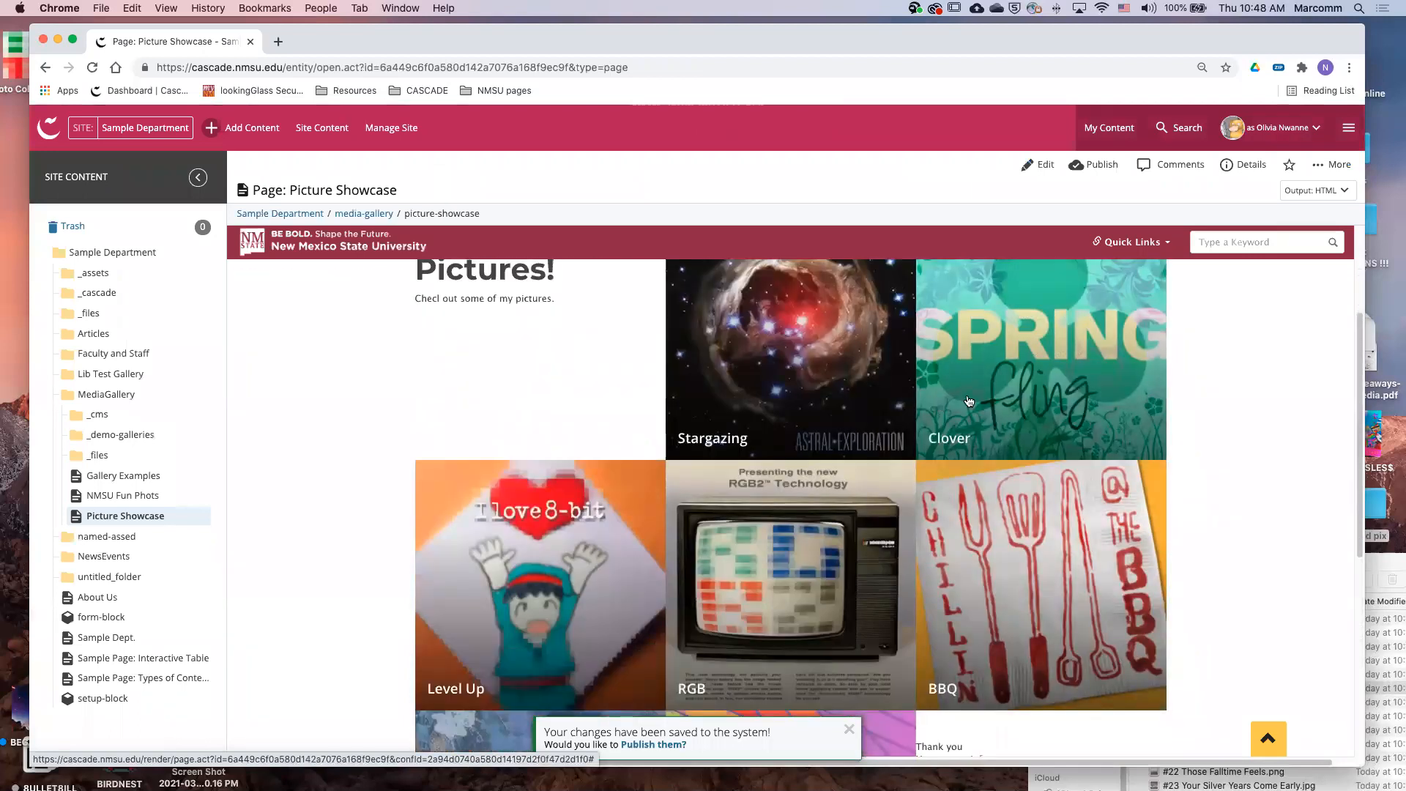
pyautogui.scroll(-3, 625, 532)
pyautogui.scroll(5, 1084, 550)
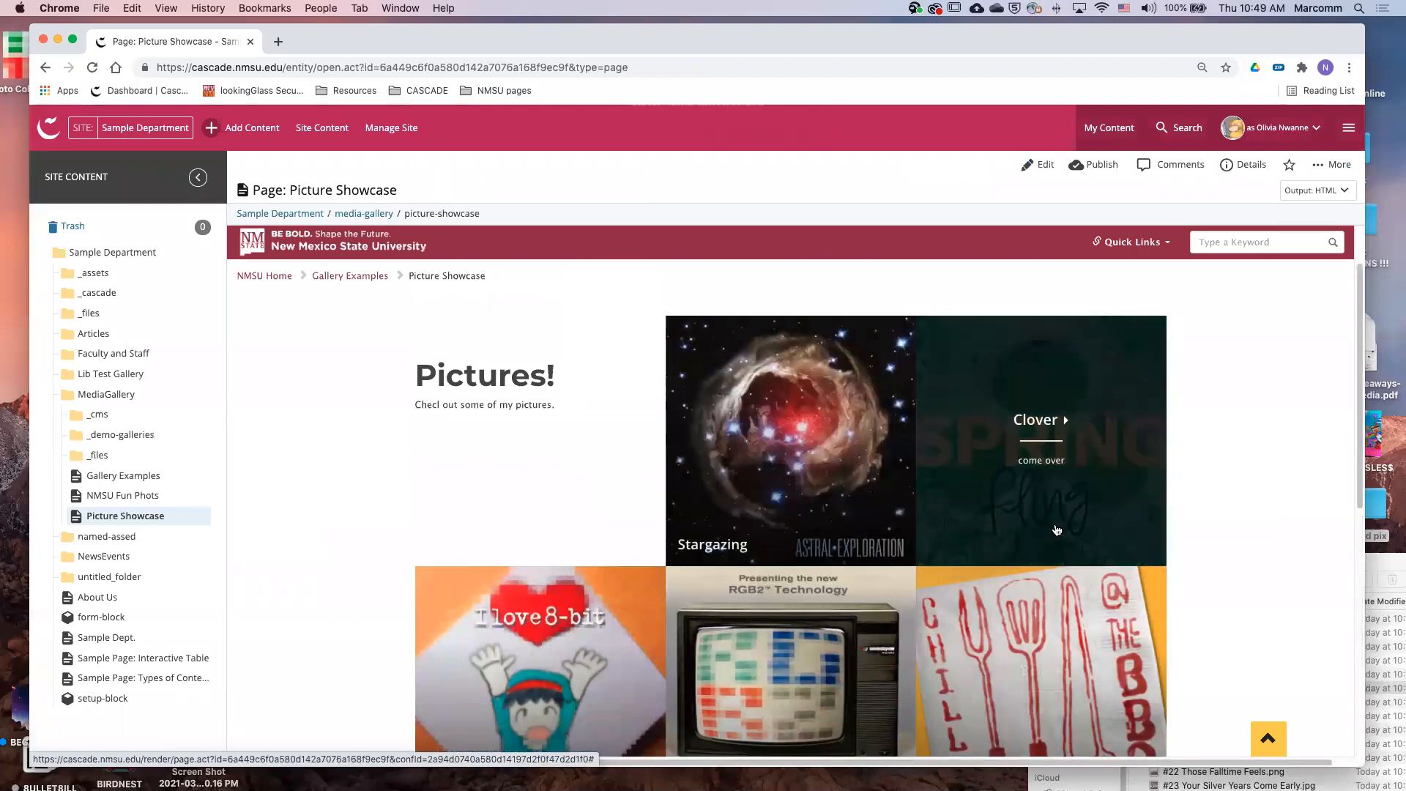
pyautogui.scroll(-2, 1061, 548)
pyautogui.scroll(-5, 1062, 547)
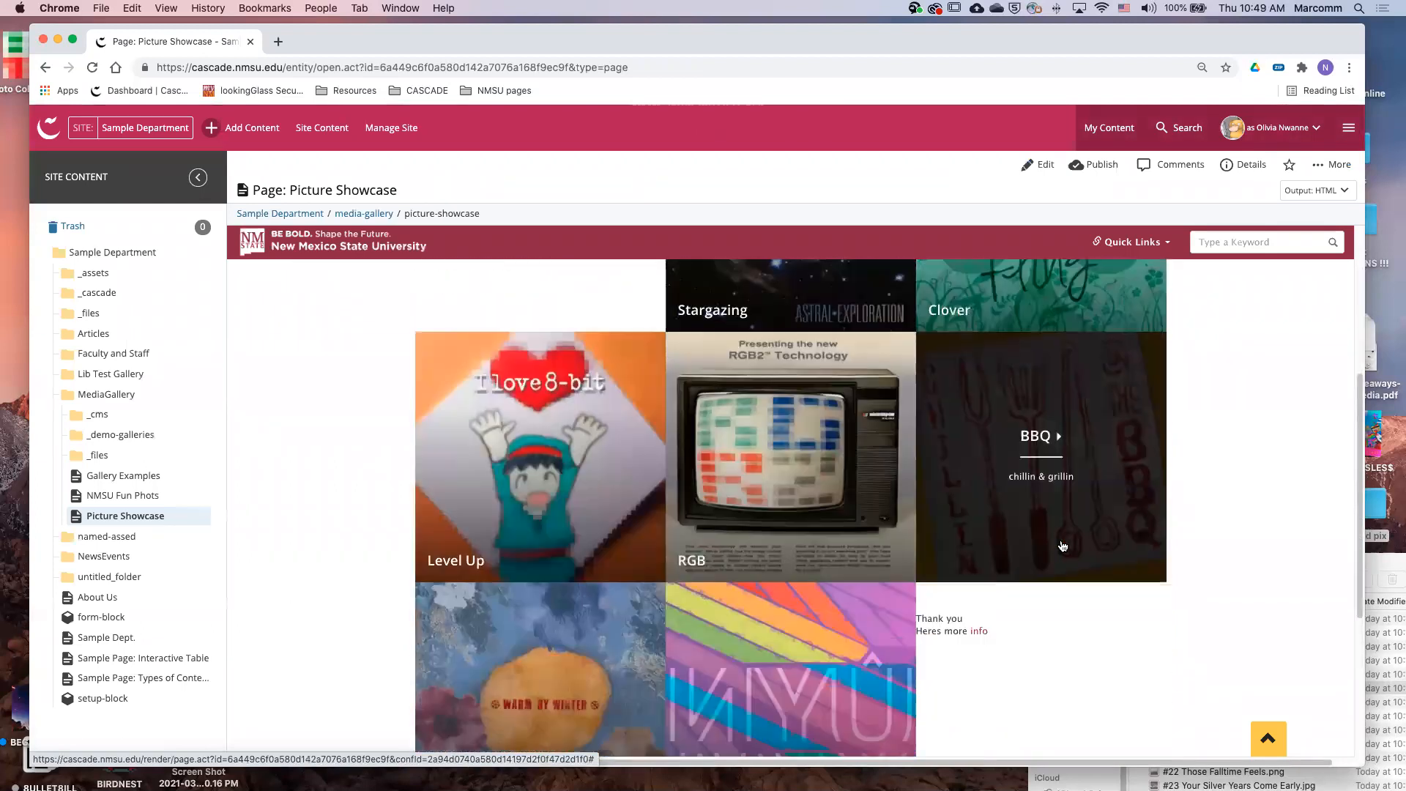
pyautogui.scroll(-4, 1062, 546)
pyautogui.scroll(8, 1111, 563)
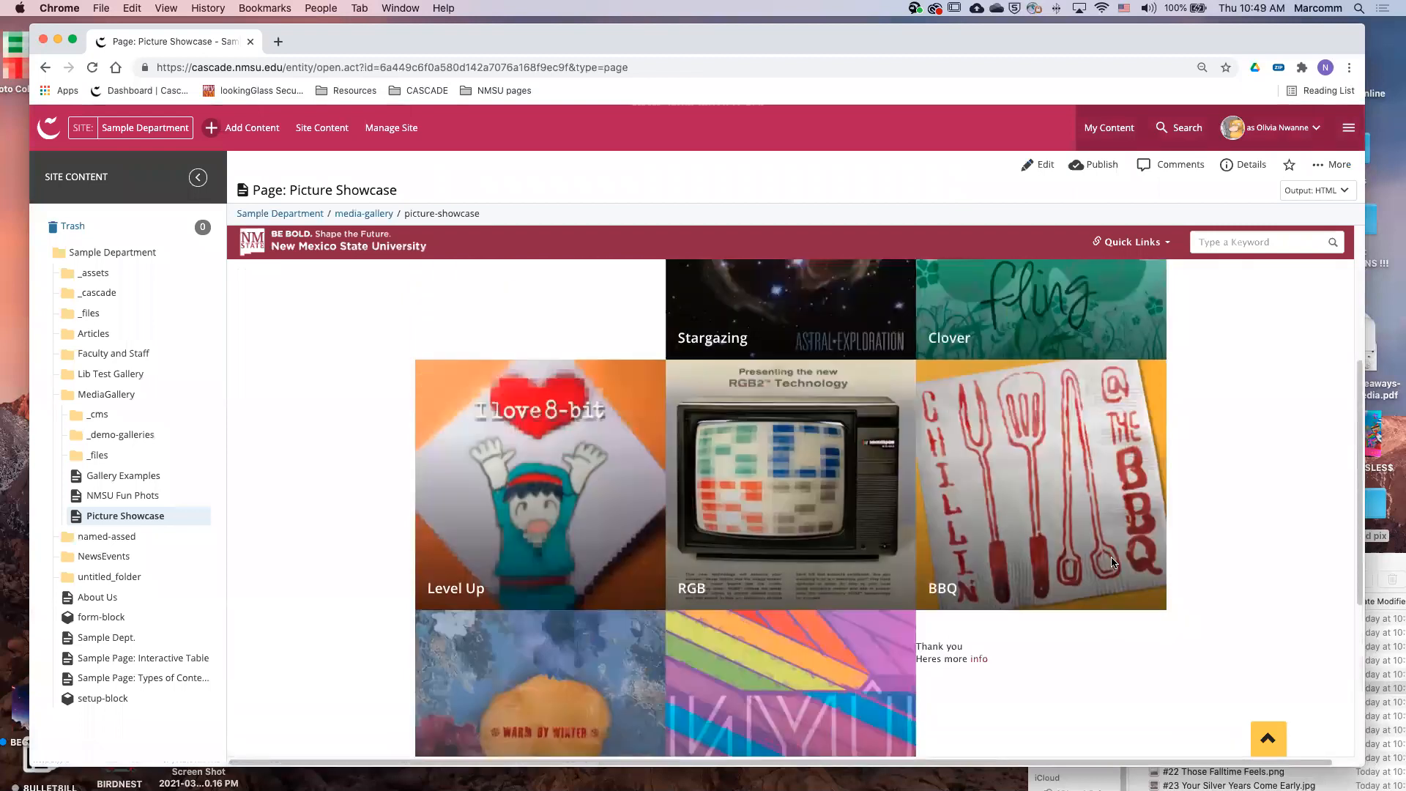
pyautogui.scroll(3, 1245, 553)
pyautogui.scroll(-8, 1253, 574)
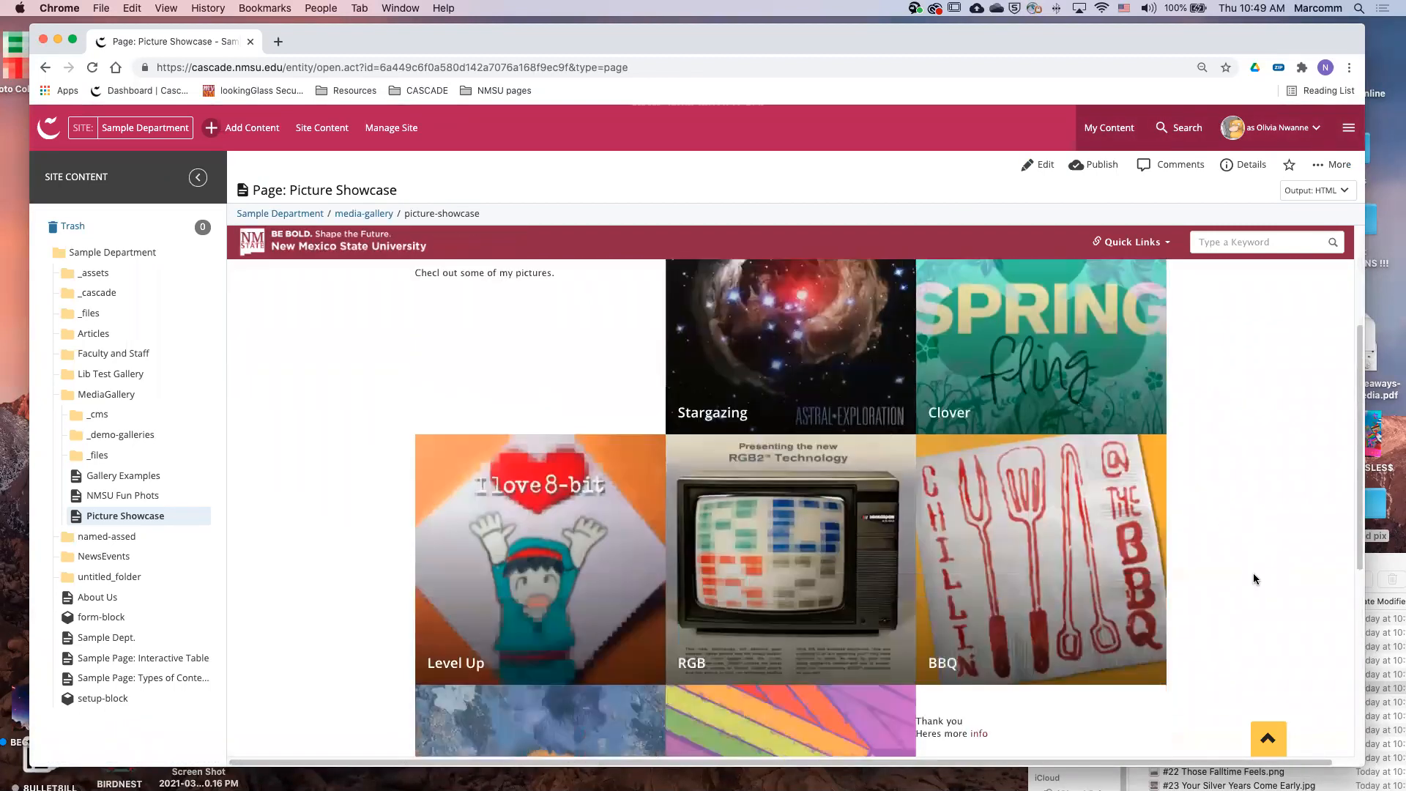
pyautogui.scroll(10, 965, 564)
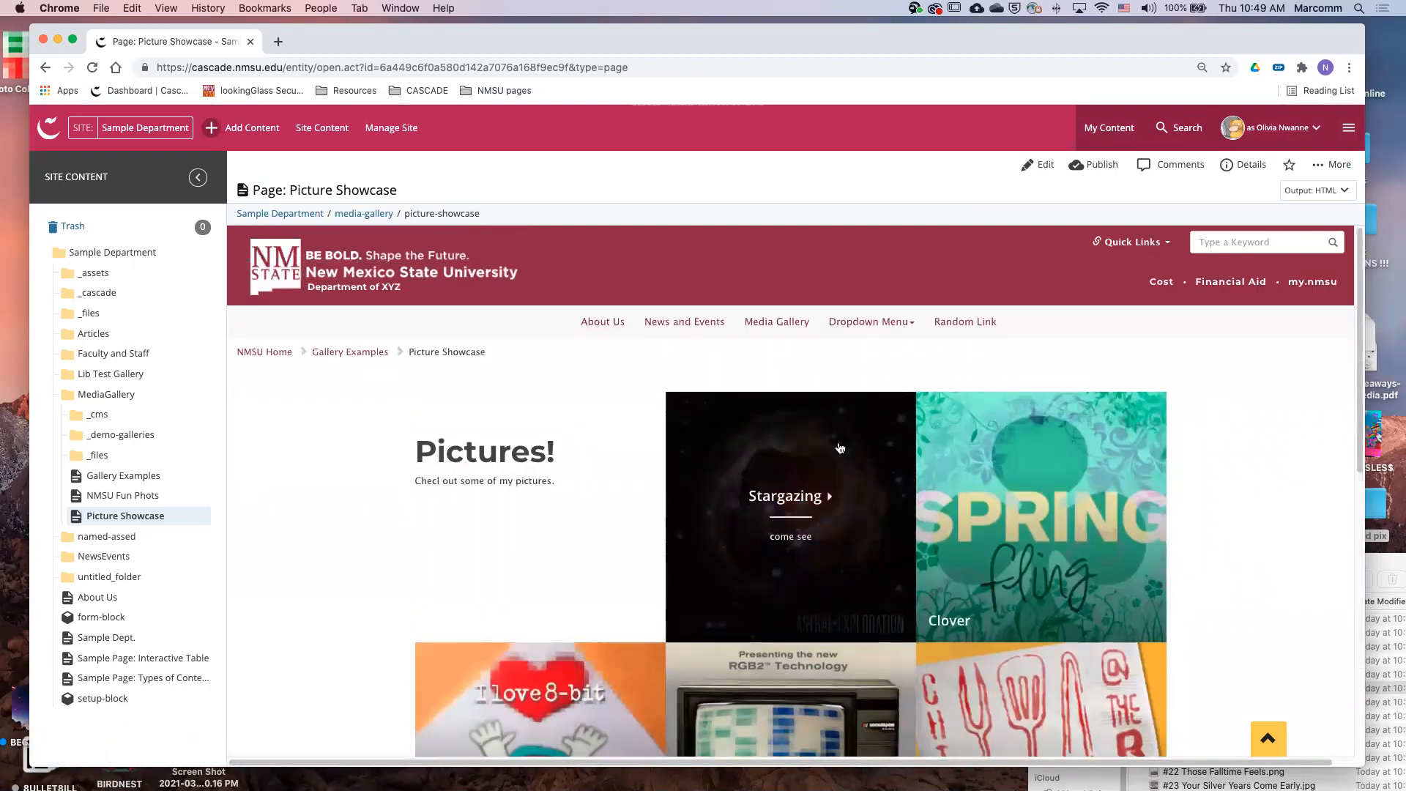
pyautogui.scroll(-5, 995, 498)
pyautogui.scroll(-5, 1003, 469)
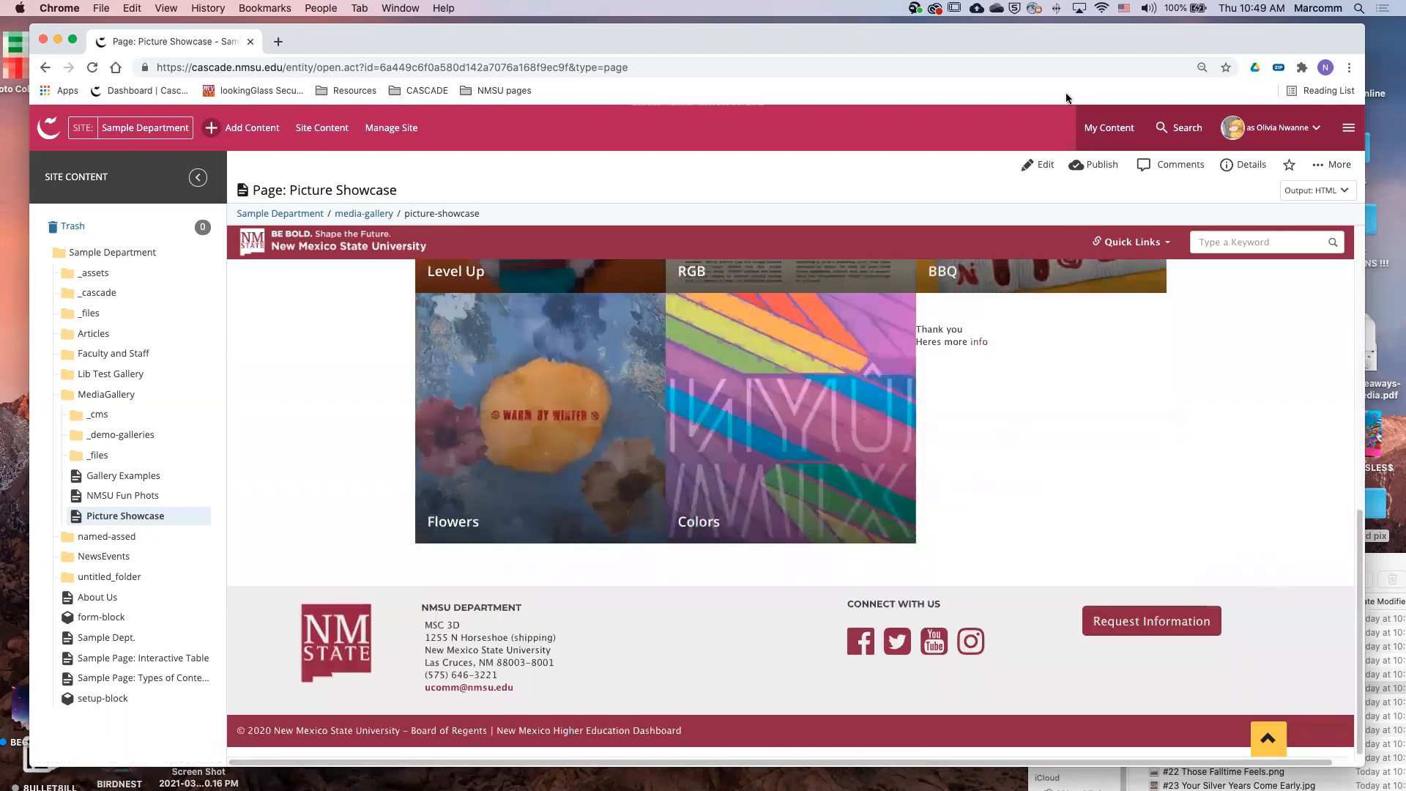
# Edit the page again, change its title to "Grid Picture Showcase" and submit the change without content checks
pyautogui.click(1037, 169)
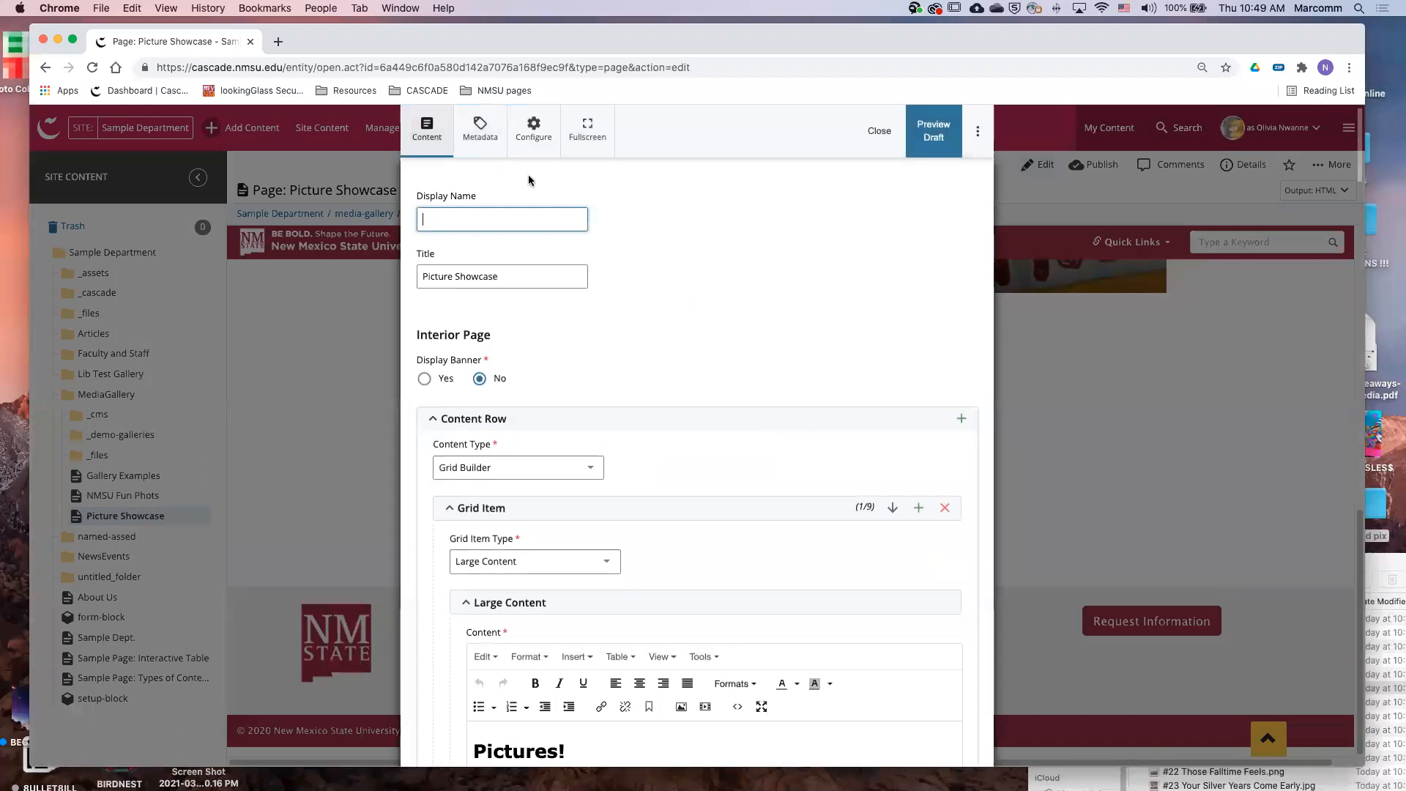
pyautogui.scroll(-2, 640, 392)
pyautogui.click(432, 377)
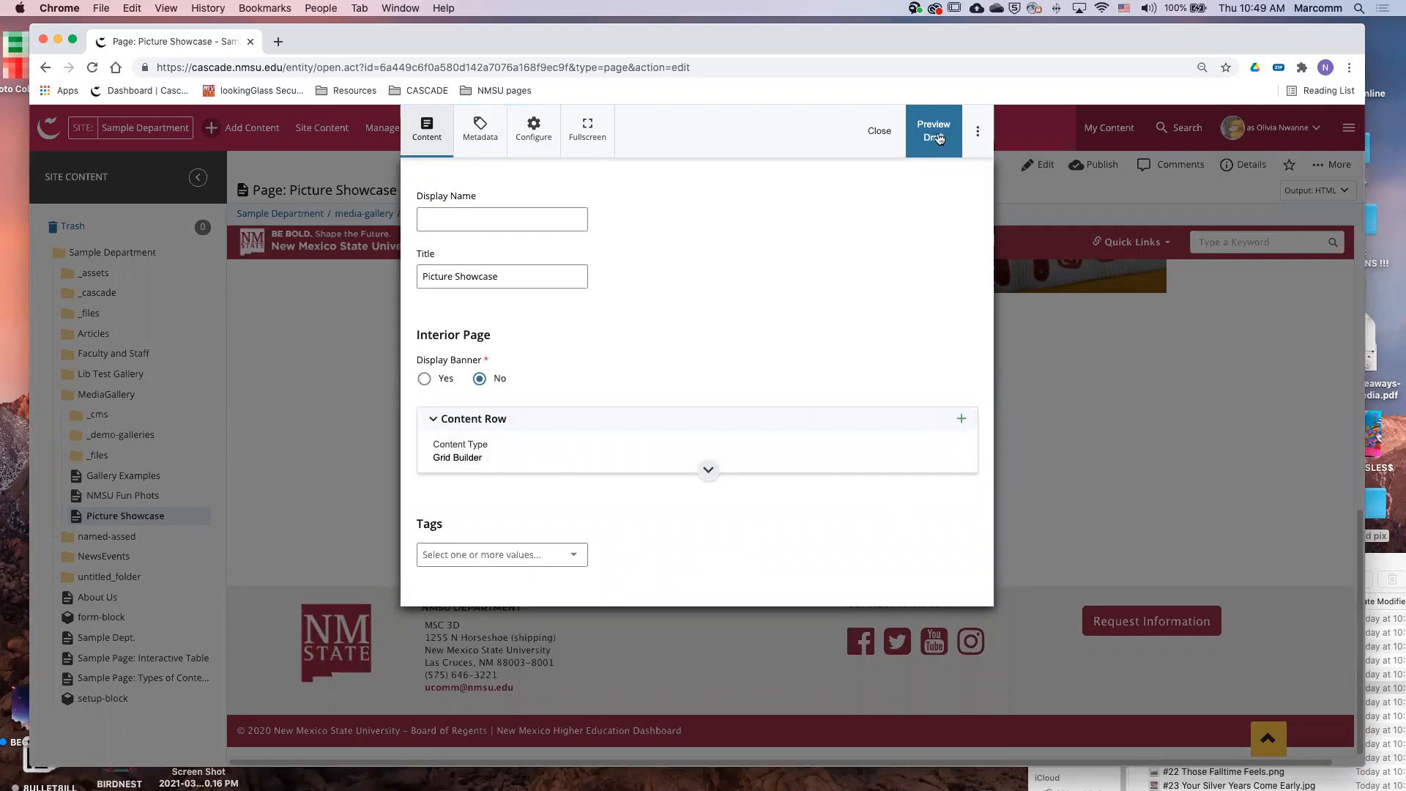
pyautogui.click(423, 276)
pyautogui.write('Grid')
pyautogui.click(977, 130)
pyautogui.click(754, 302)
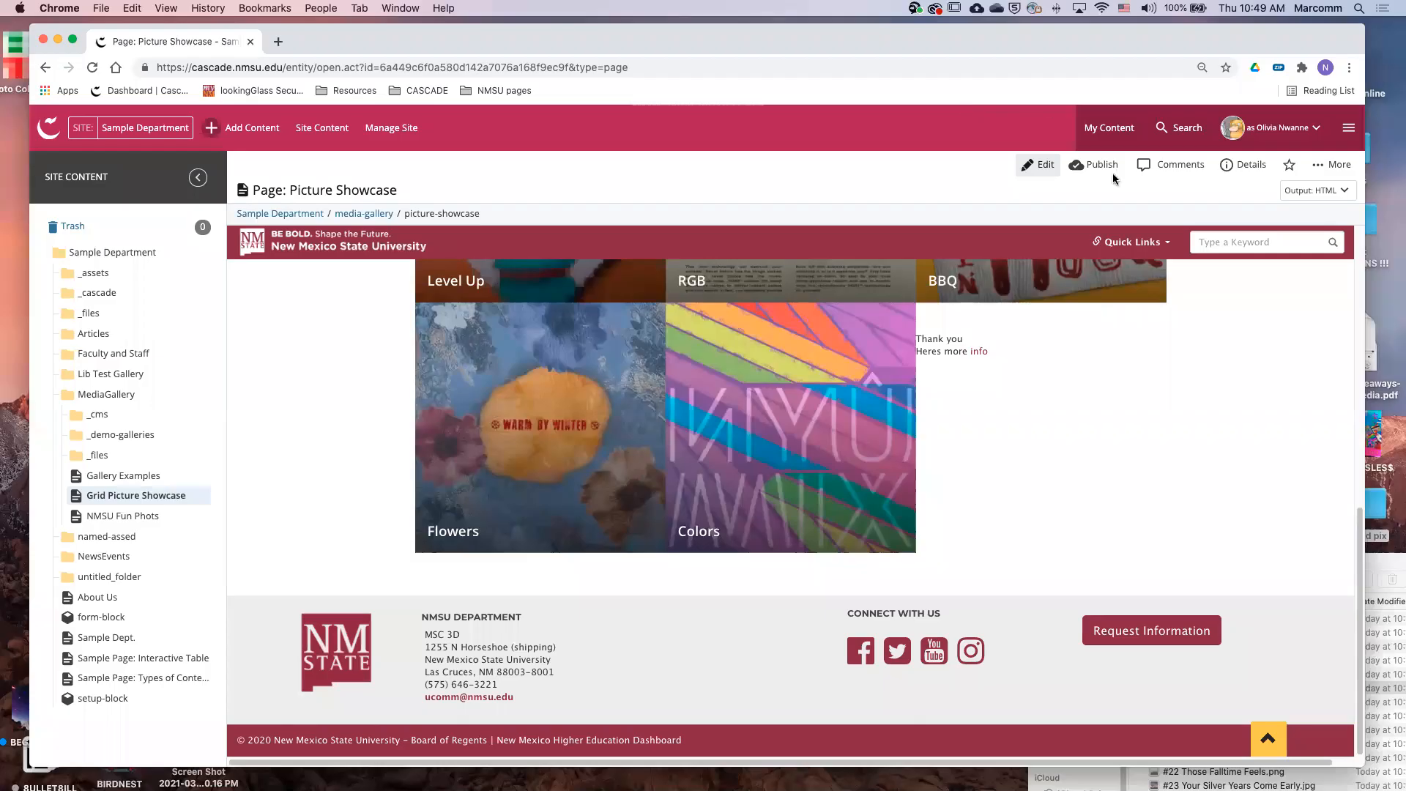
pyautogui.scroll(6, 532, 448)
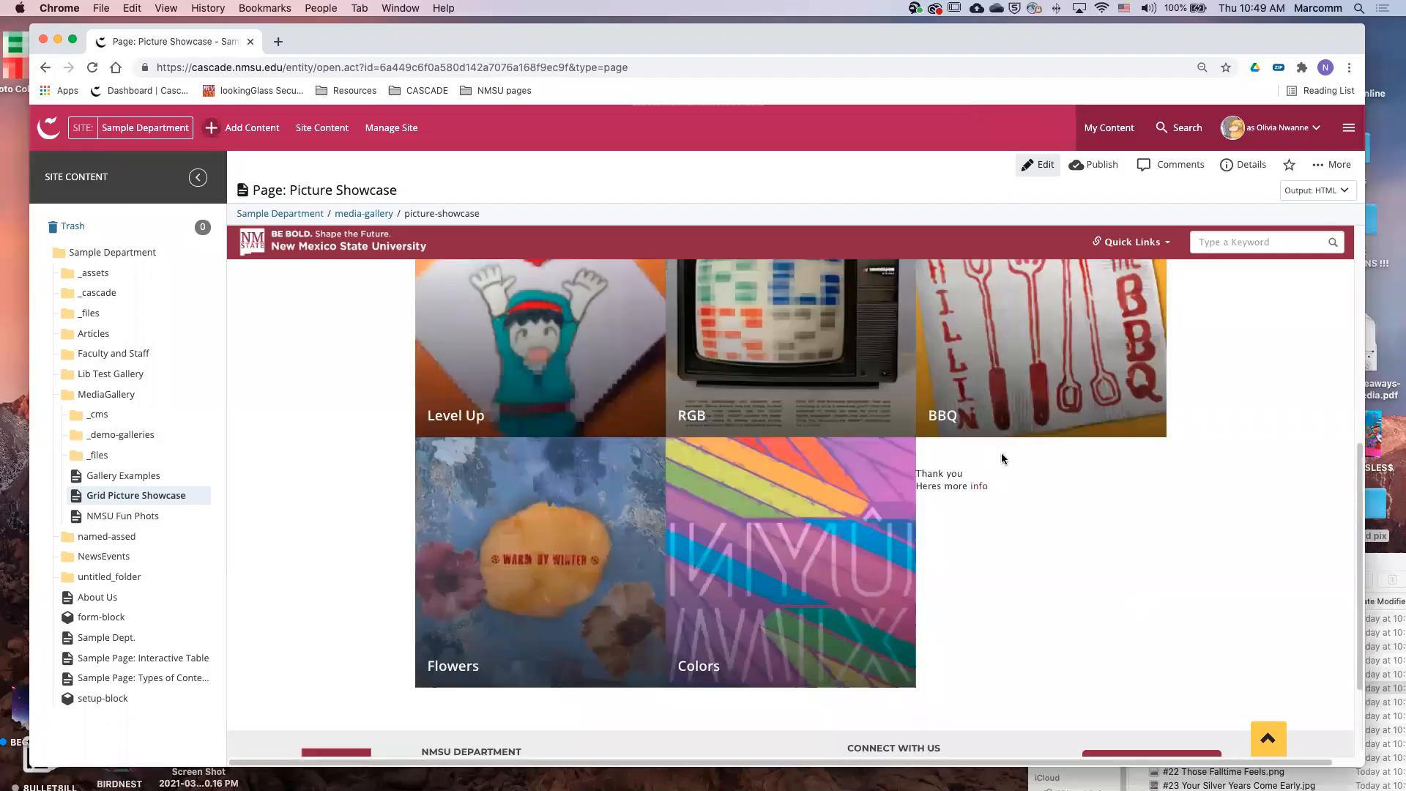